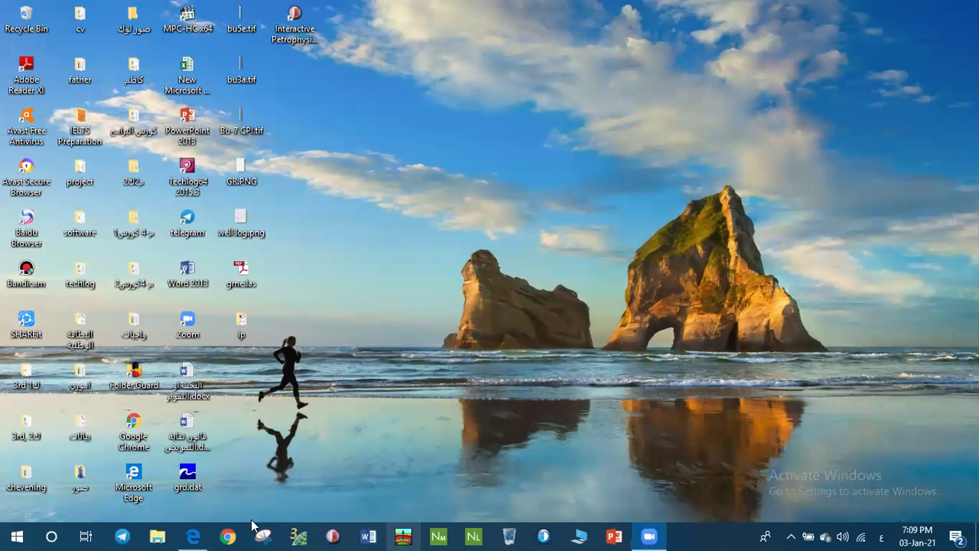
Step: Review the introduction and the objectives list in the Formation Evaluation2 PDF, and minimize the document
click(197, 535)
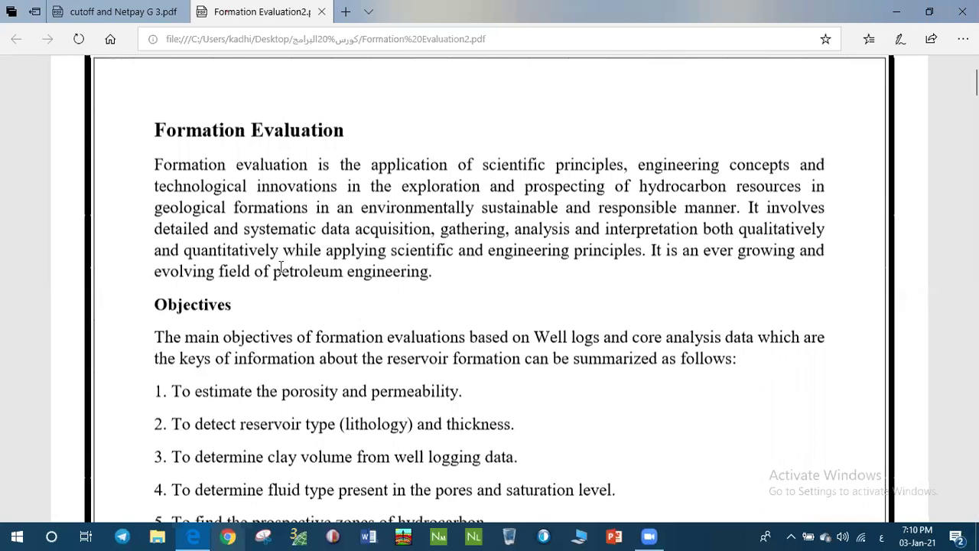
scroll(272, 264, down, 1)
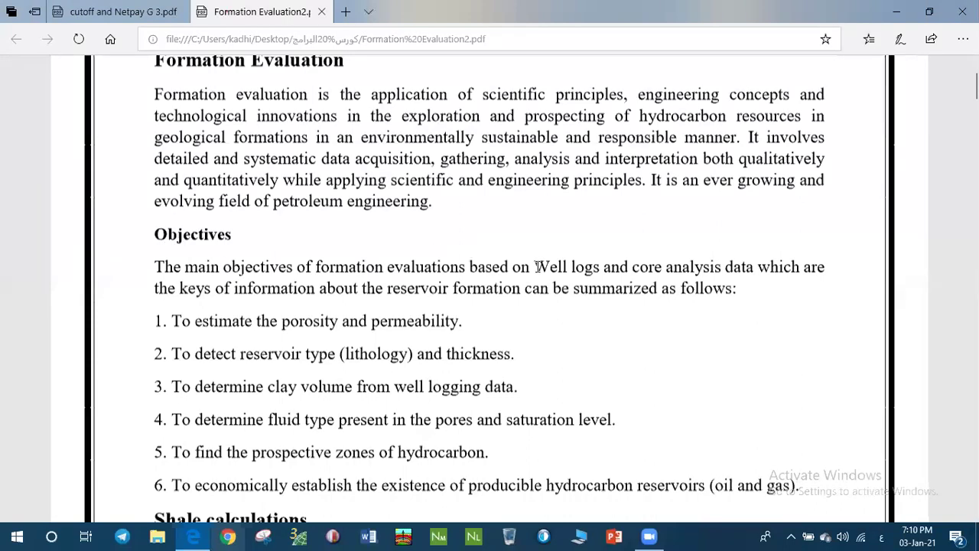
drag(537, 267, 558, 267)
click(544, 339)
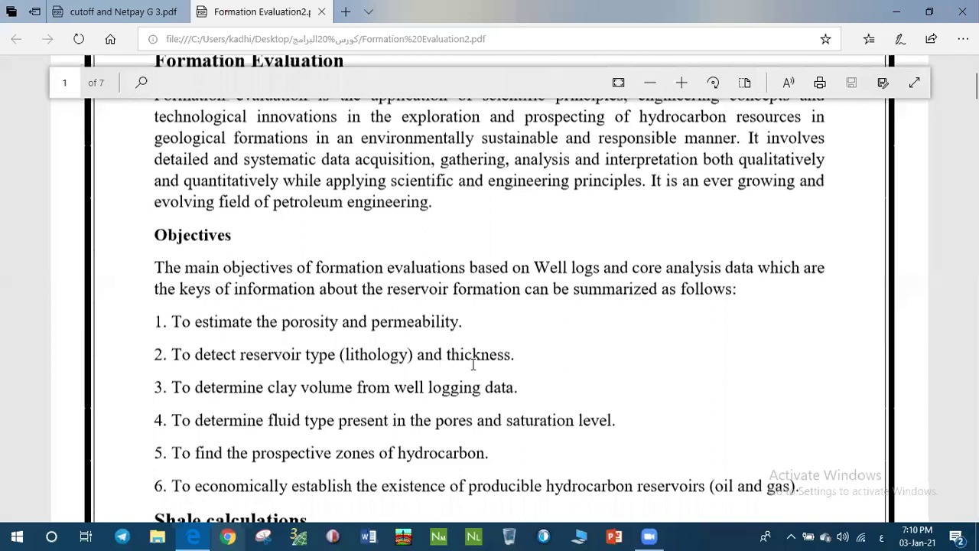
scroll(372, 400, down, 1)
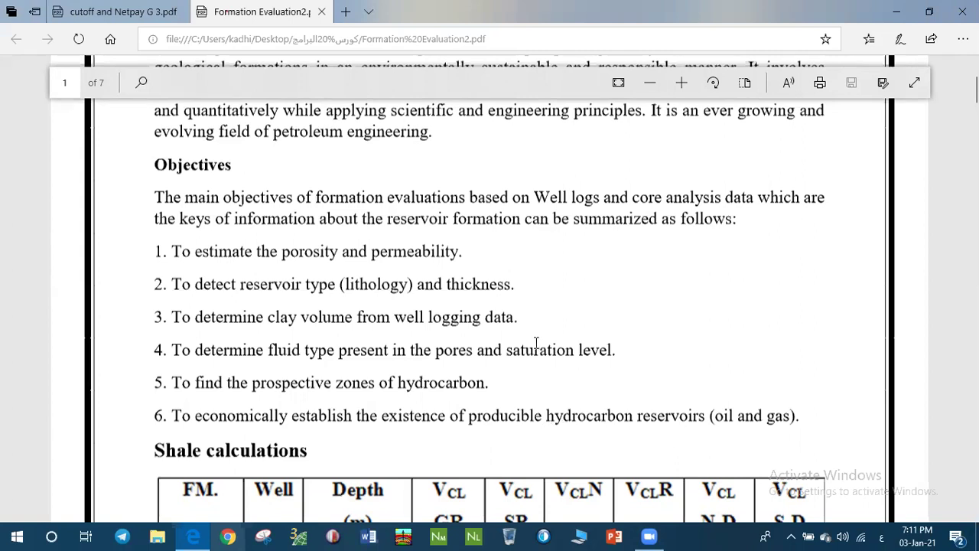
scroll(528, 346, up, 1)
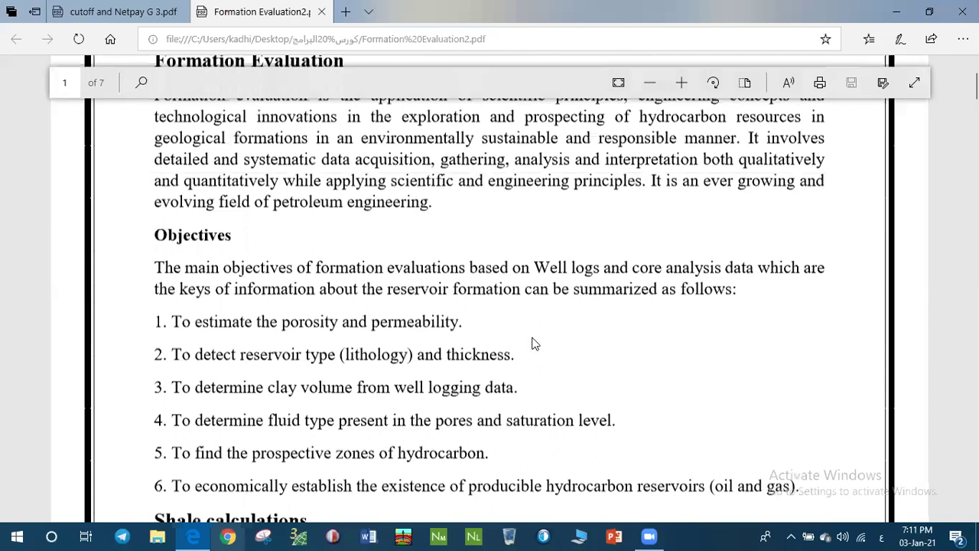
scroll(530, 346, up, 1)
scroll(533, 339, down, 1)
click(203, 534)
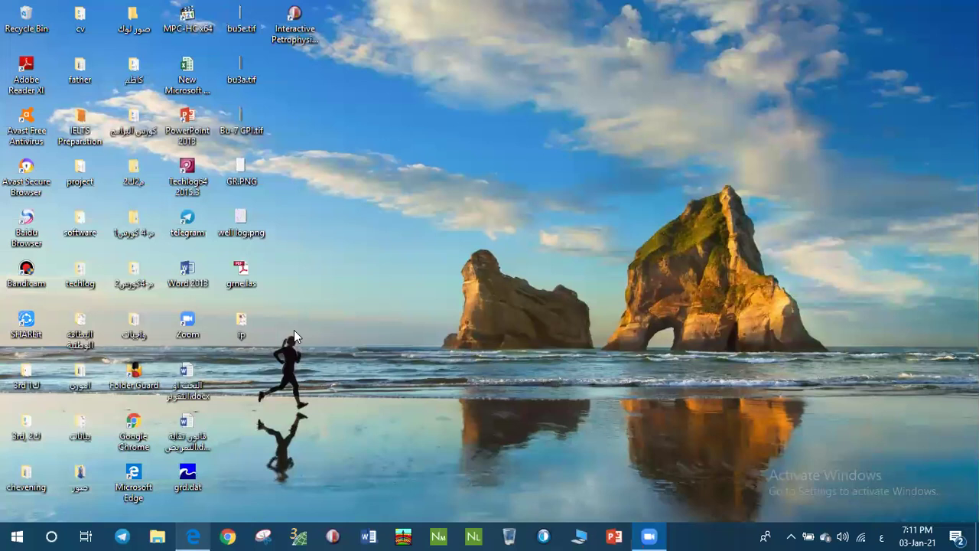
Step: Open the ip folder from the desktop and view DT (3178-3415).las in a maximized Notepad window
double_click(245, 323)
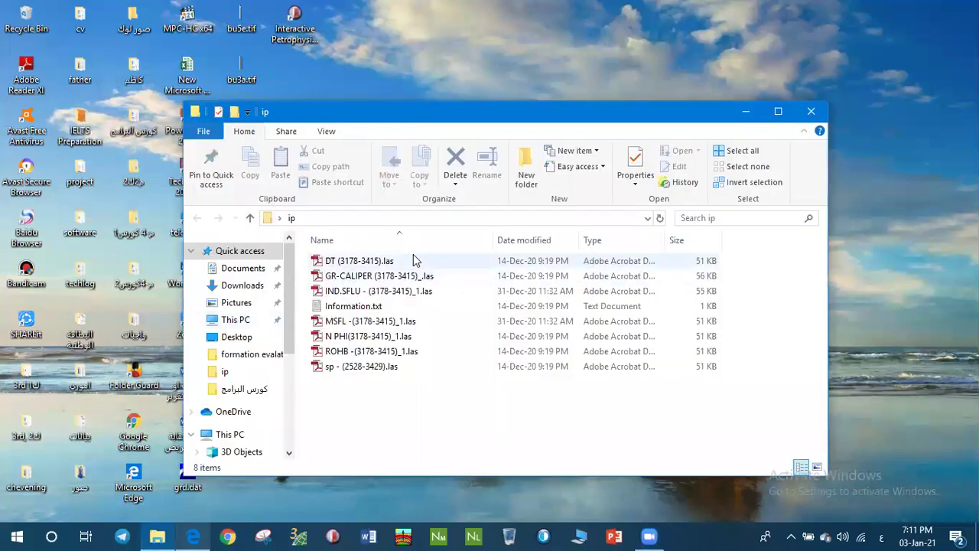
click(780, 112)
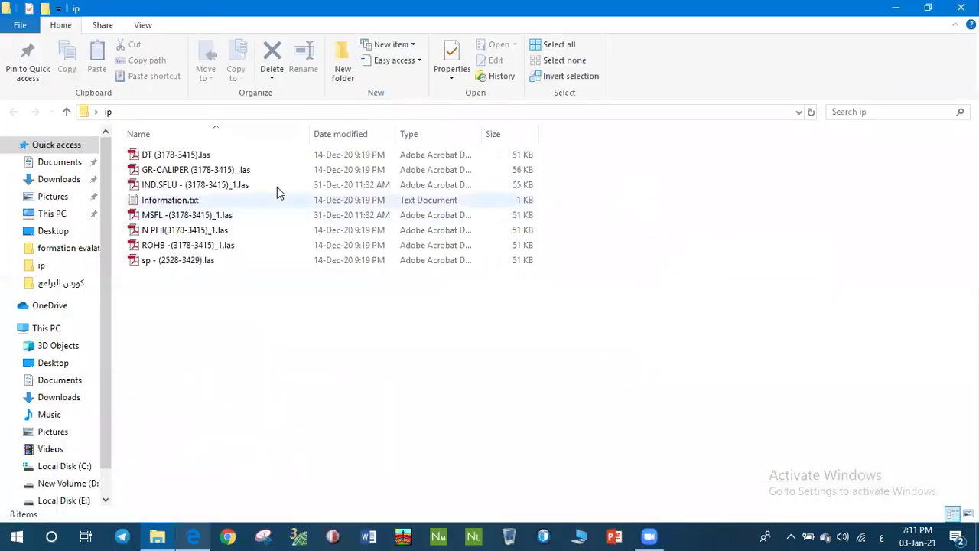
right_click(176, 156)
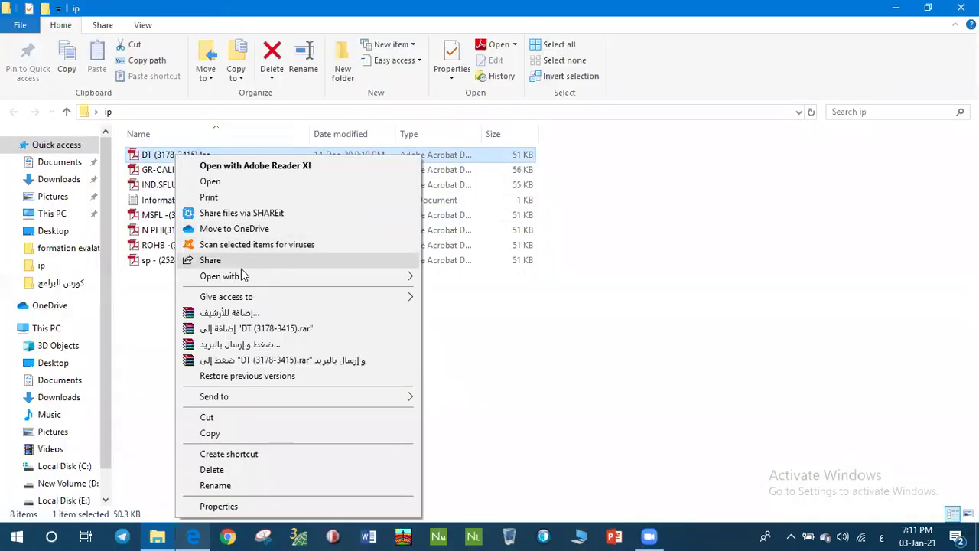
mouse_move(313, 280)
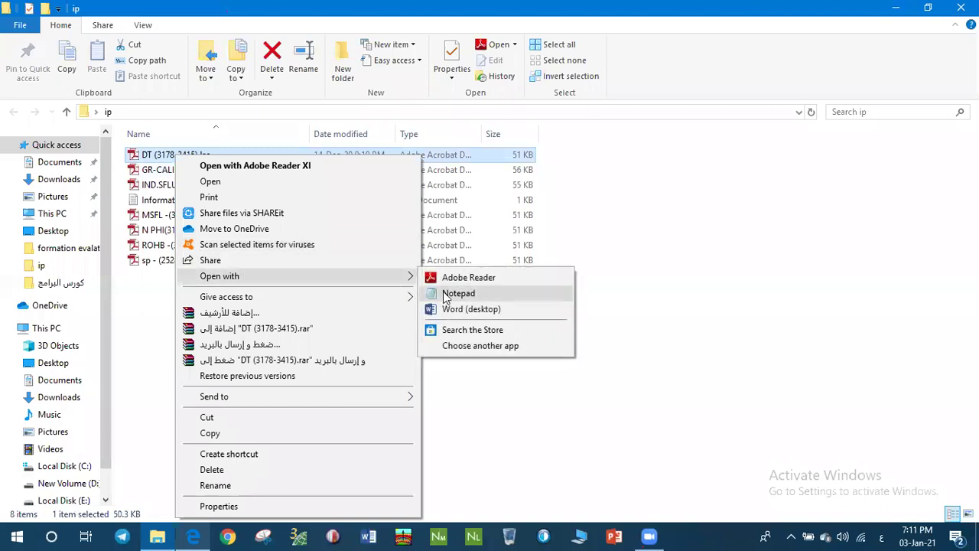
click(448, 297)
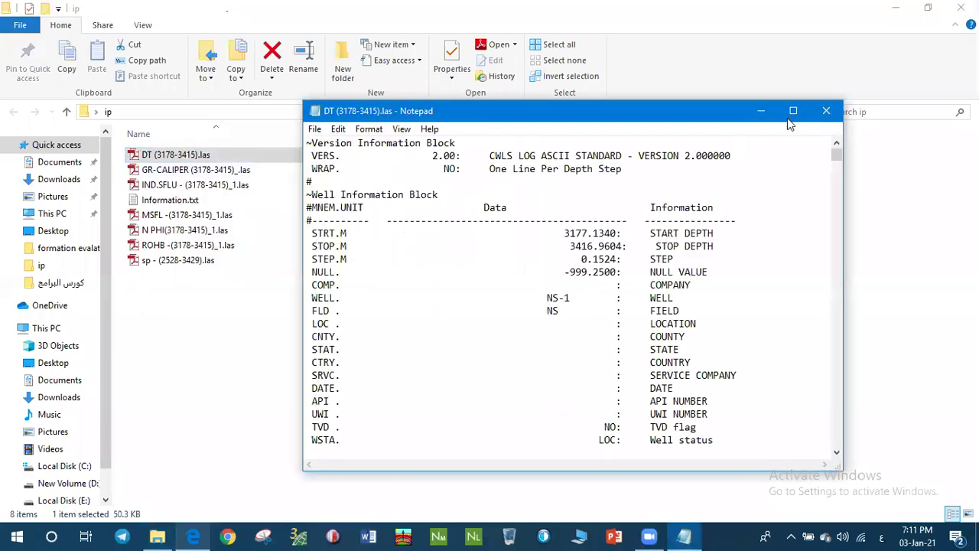
click(792, 113)
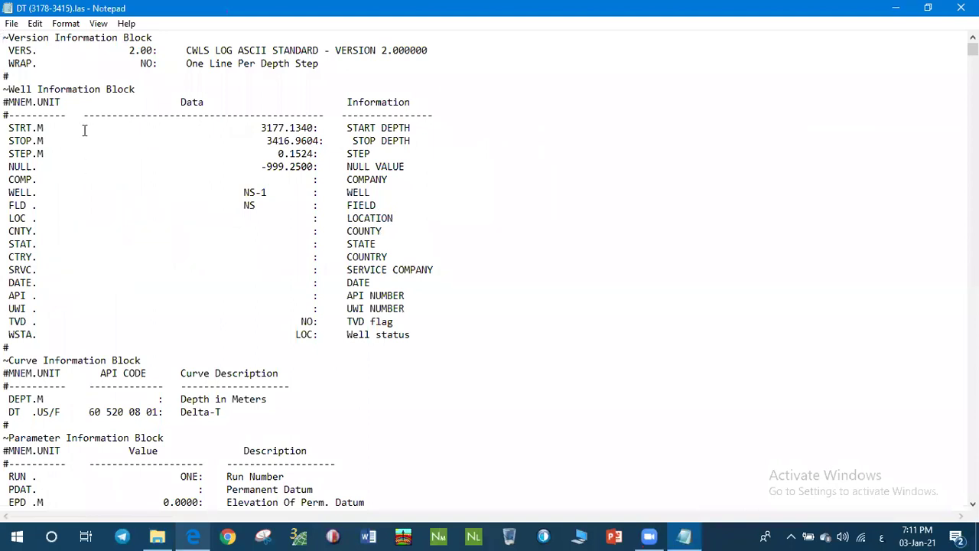
Step: Examine the well, curve and parameter blocks and the depth and DT data of the sonic LAS file, and close it
scroll(80, 134, down, 5)
scroll(84, 140, up, 1)
scroll(83, 140, up, 4)
scroll(139, 147, down, 1)
scroll(138, 147, up, 1)
scroll(111, 207, down, 3)
scroll(116, 207, down, 5)
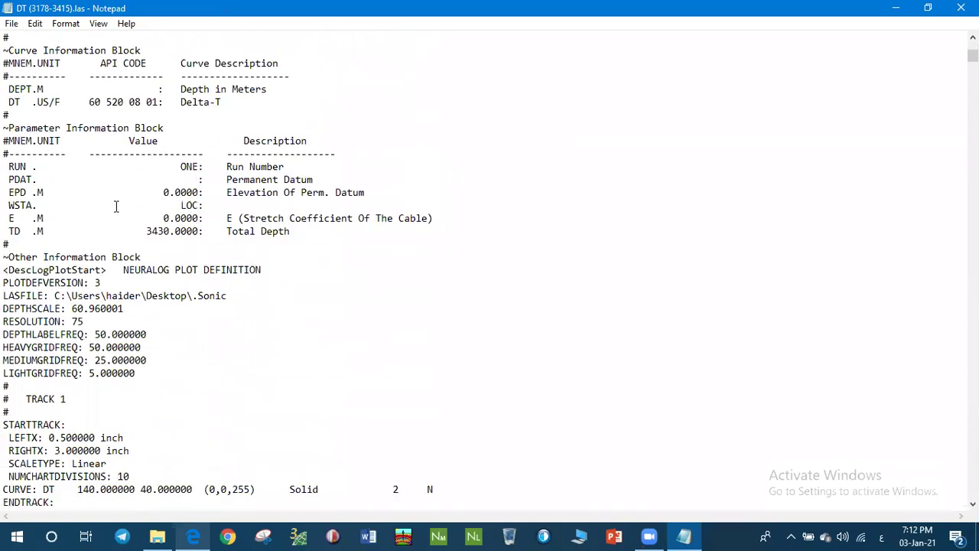
scroll(117, 207, down, 2)
scroll(117, 207, down, 7)
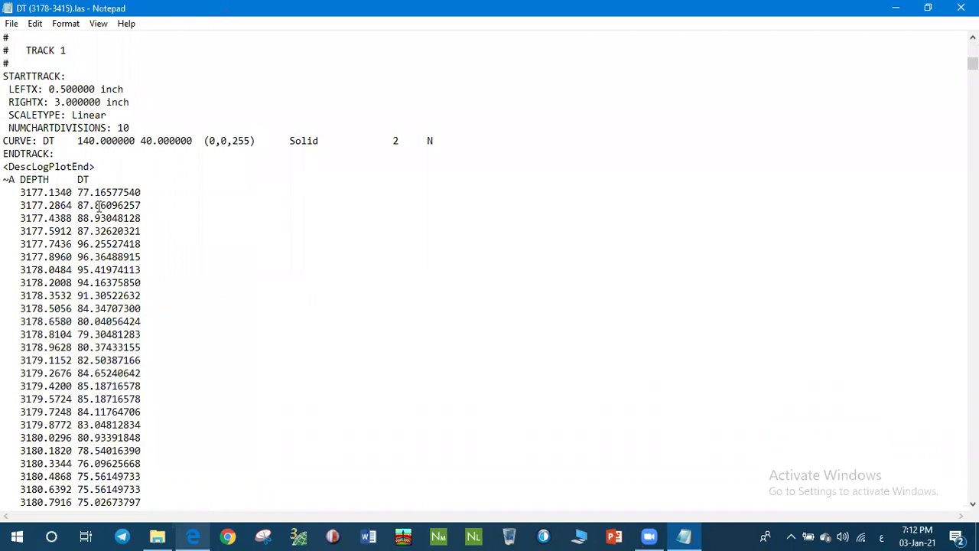
scroll(98, 207, up, 9)
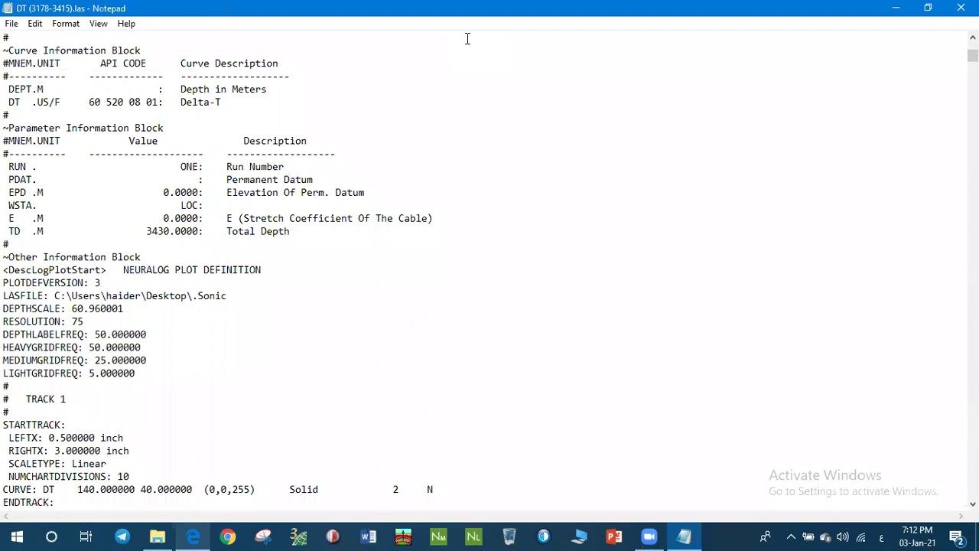
key(alt+F4)
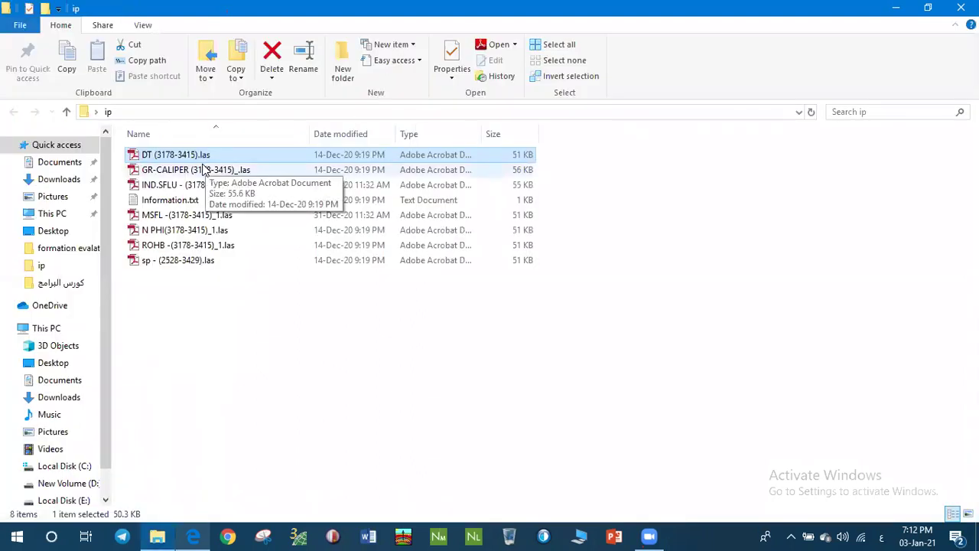
Step: Open the GR-CALIPER (3178-3415)_.las file in a maximized Notepad window
click(204, 170)
right_click(204, 169)
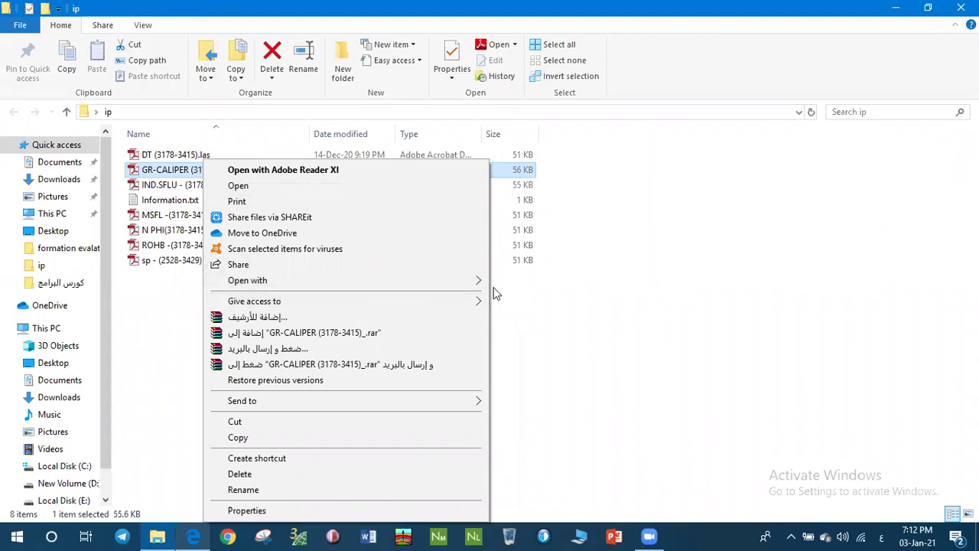
mouse_move(482, 280)
click(508, 303)
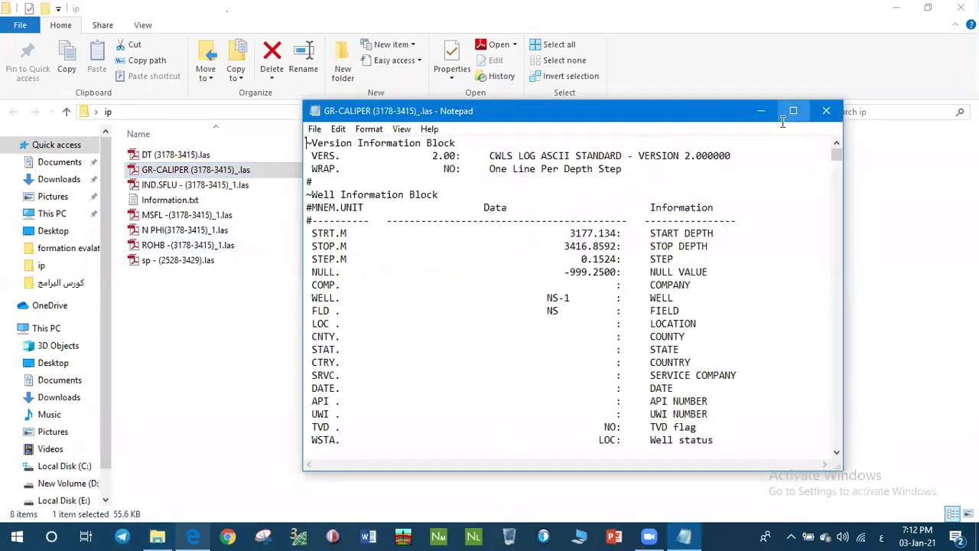
click(794, 111)
Step: Examine the gamma ray and caliper curve information, header blocks and depth data in the LAS file, and close it
scroll(96, 165, down, 19)
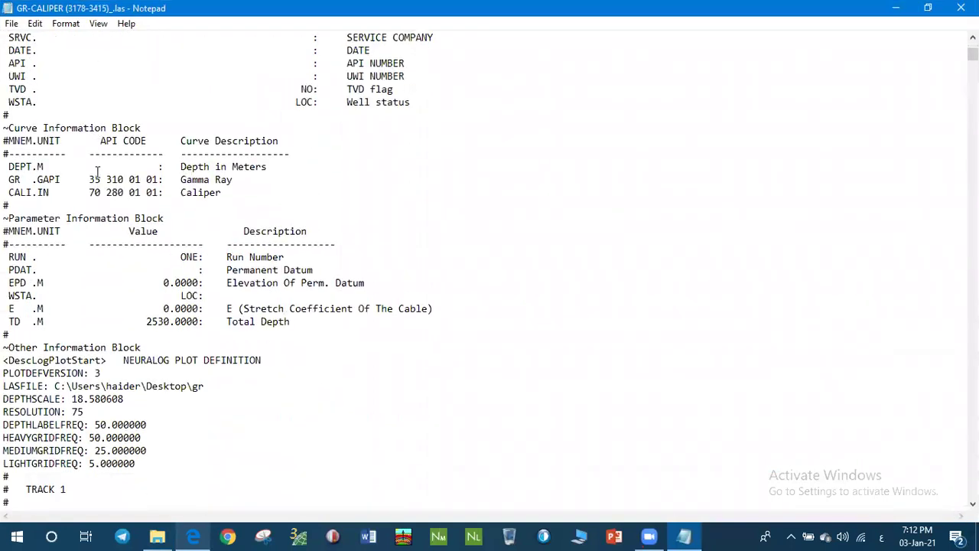
scroll(99, 170, down, 1)
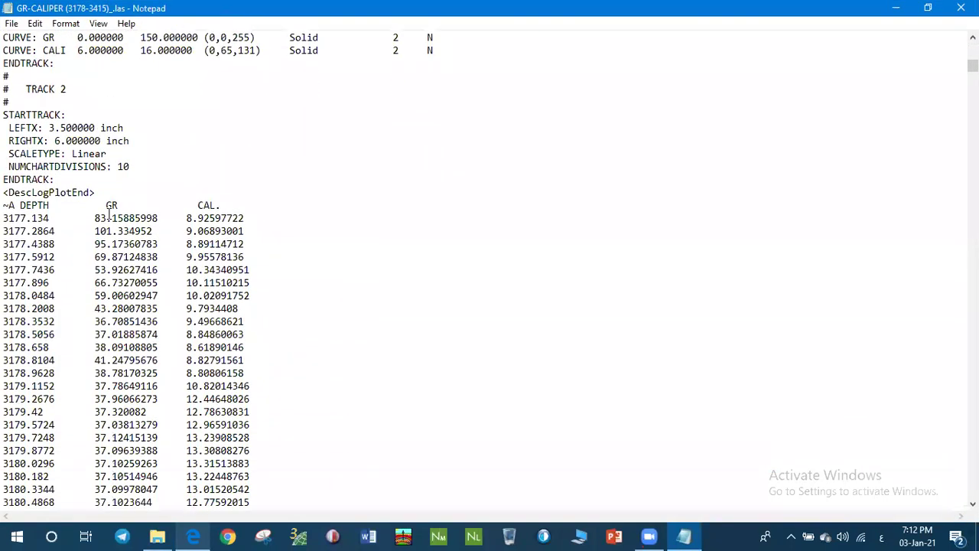
scroll(217, 208, up, 2)
scroll(217, 208, down, 5)
scroll(217, 207, up, 16)
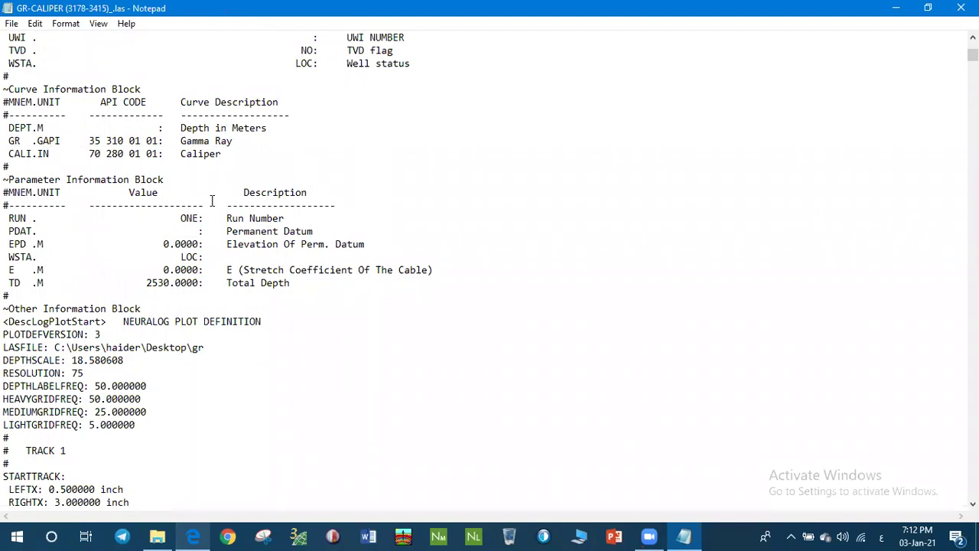
scroll(212, 200, down, 2)
scroll(212, 199, up, 1)
scroll(212, 199, up, 1)
scroll(210, 237, up, 7)
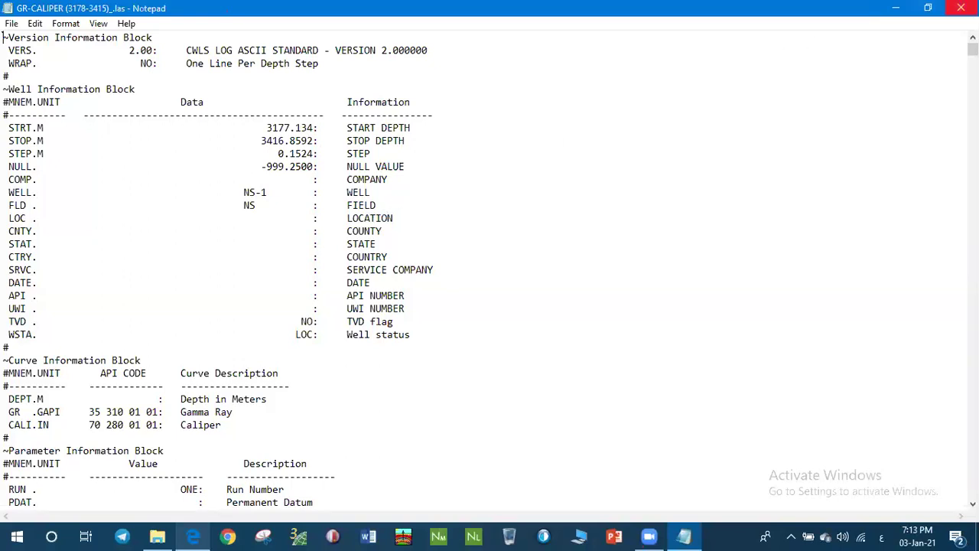
click(961, 8)
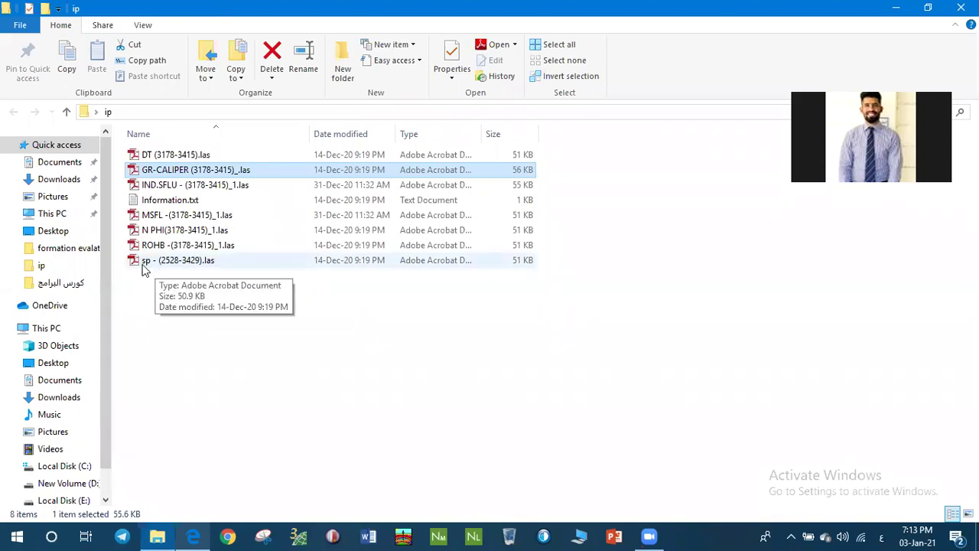
Step: Read the mud resistivity, mud weight, bit size and temperature entries in Information.txt
click(171, 201)
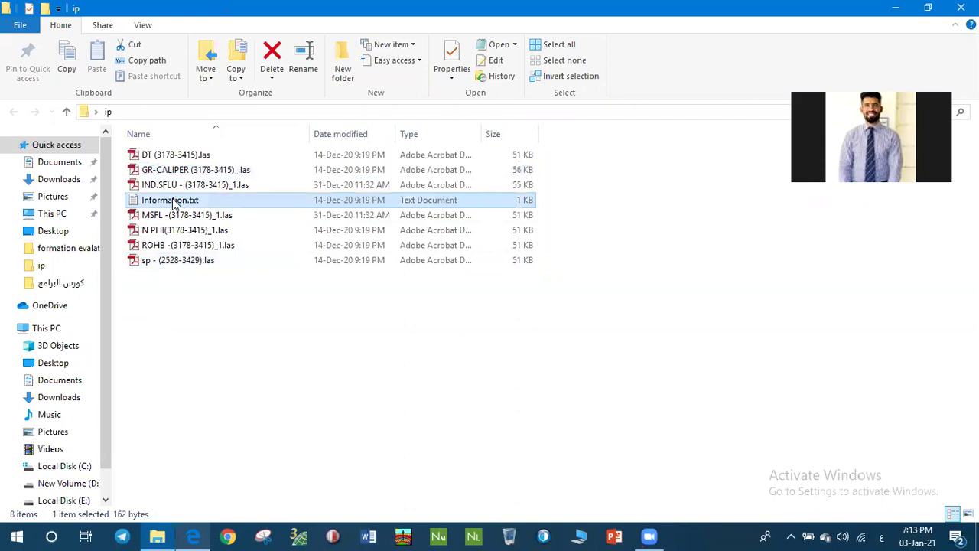
double_click(174, 202)
drag(597, 123, 505, 112)
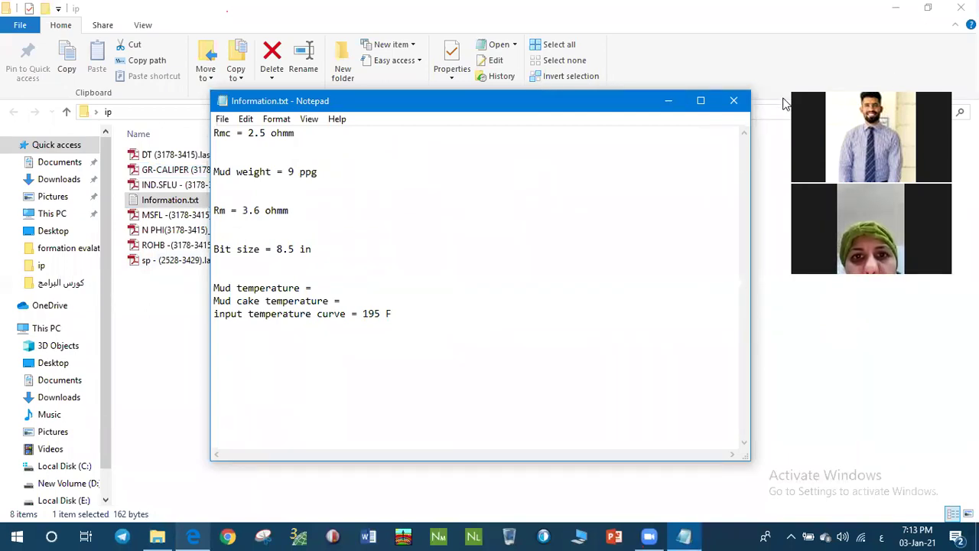
click(734, 100)
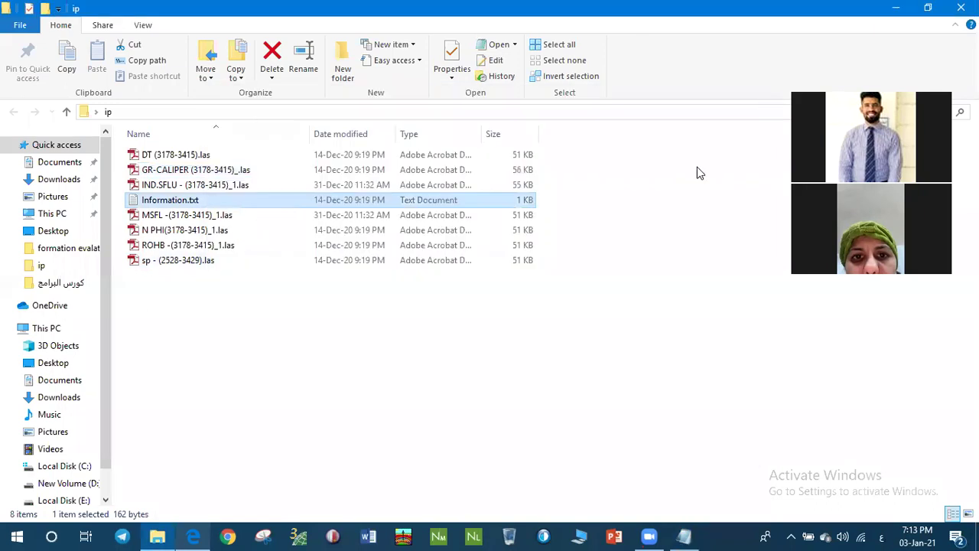
double_click(252, 199)
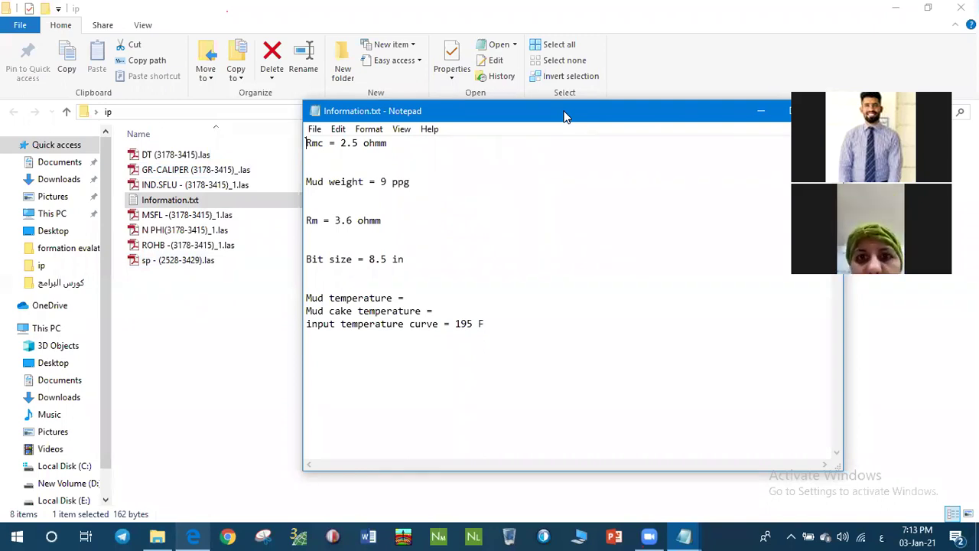
drag(565, 117, 412, 97)
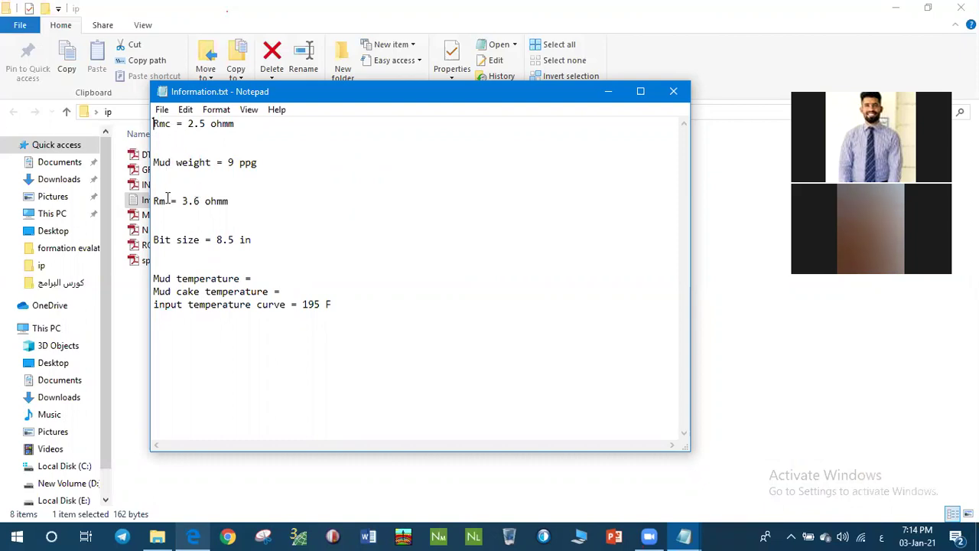
click(674, 91)
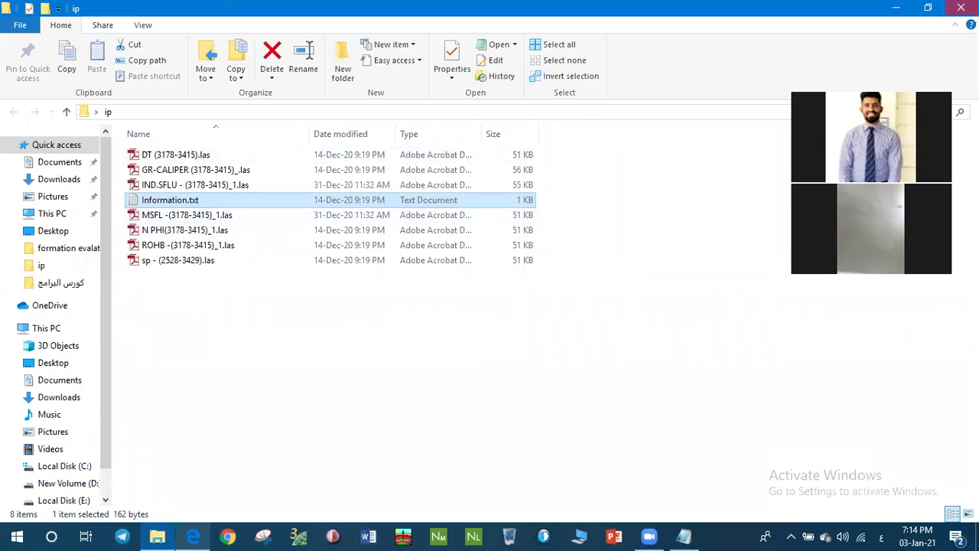
Step: Close the ip folder and the remaining Information.txt window
key(Return)
click(961, 7)
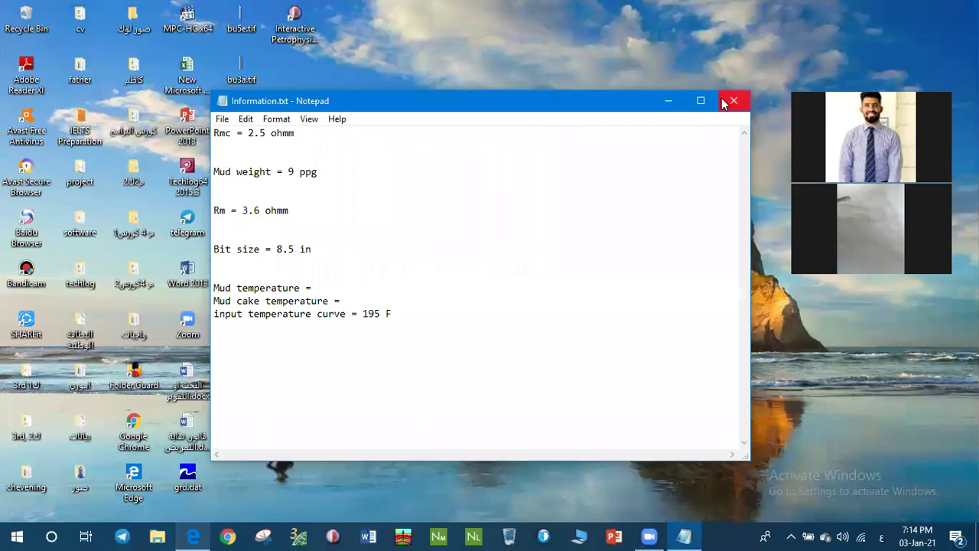
click(732, 101)
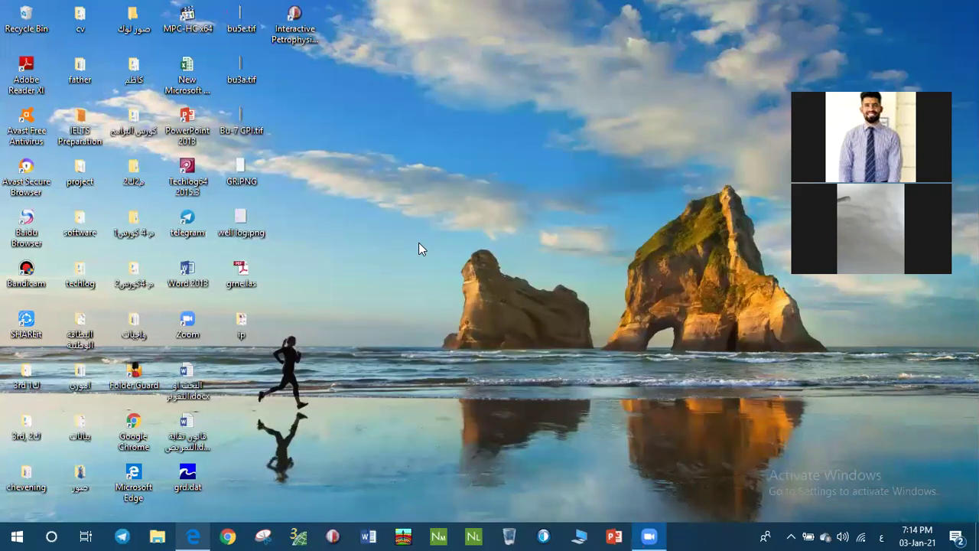
Step: Create a new folder on the desktop and name it ipsoftware
right_click(240, 363)
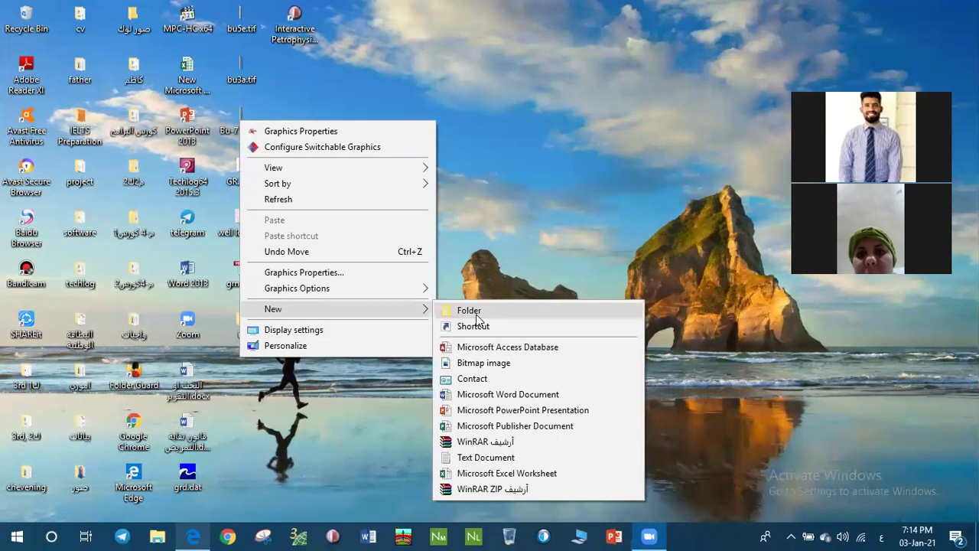
click(478, 310)
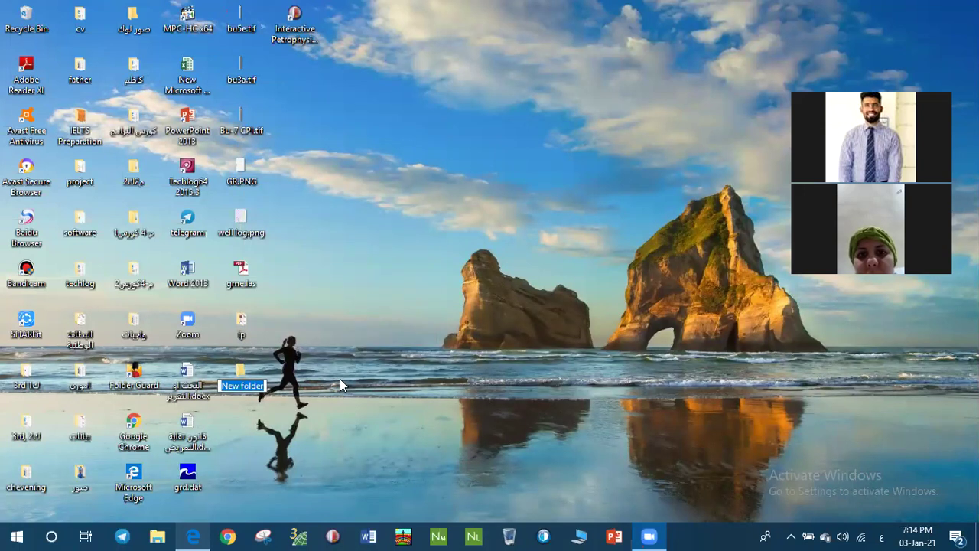
text(هج)
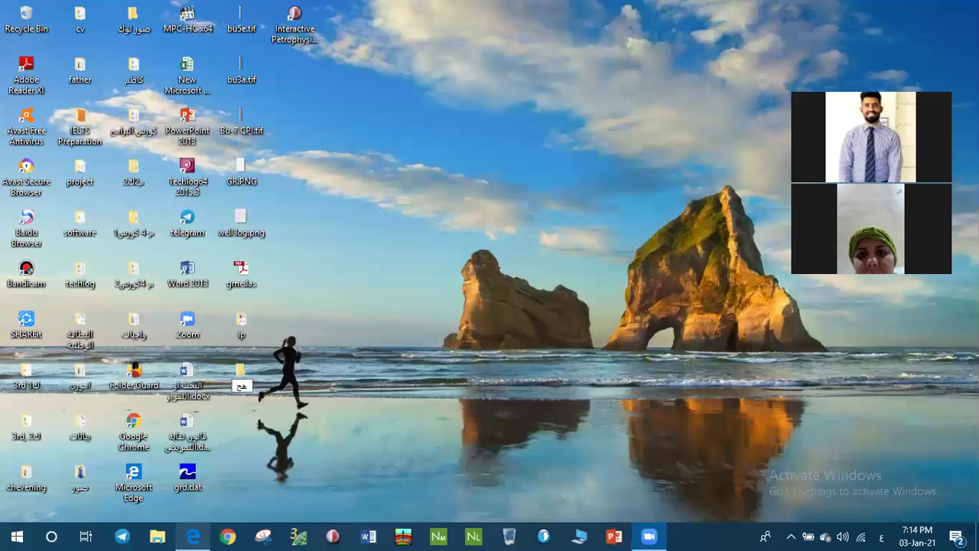
key(alt+shift)
text(ipsoftw)
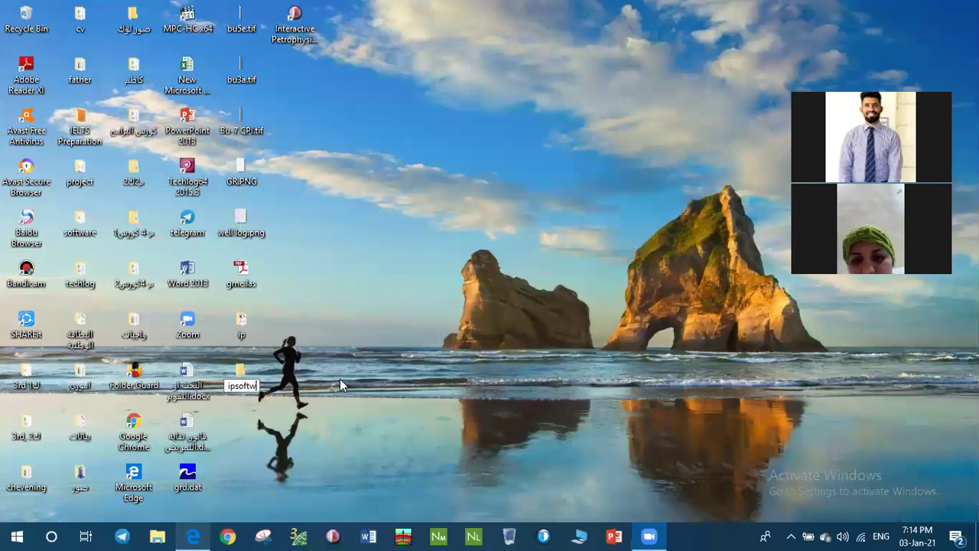
text(are)
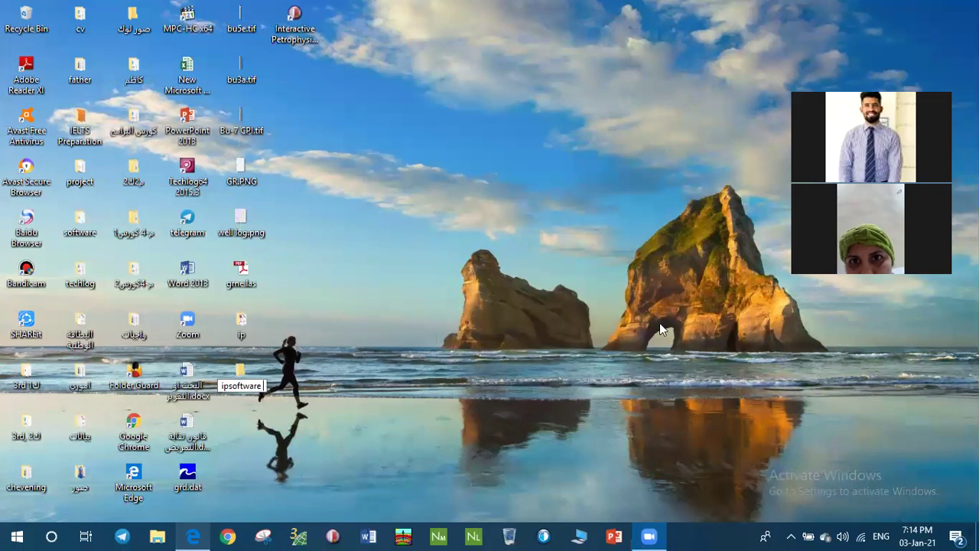
click(644, 271)
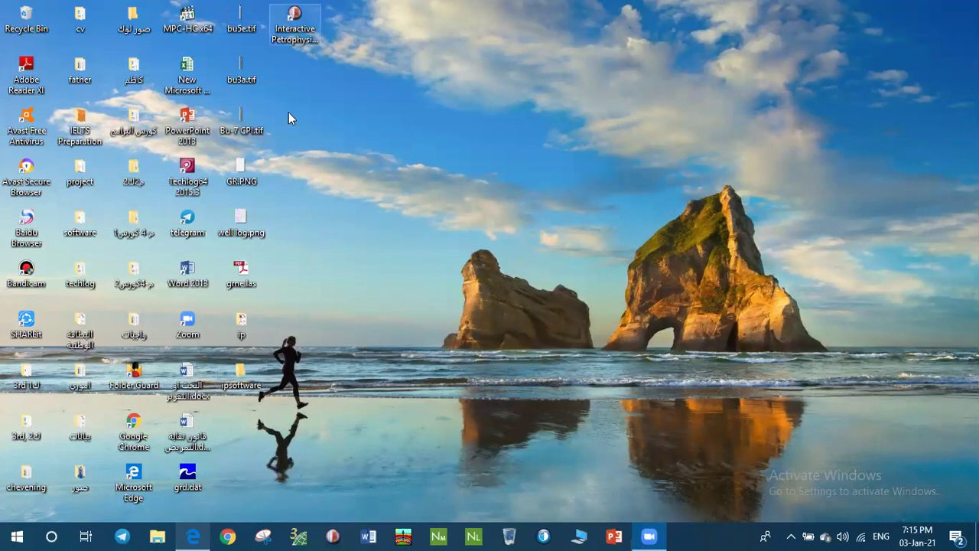
Step: Launch Interactive Petrophysics V3.5 from its desktop shortcut and acknowledge the startup messages
right_click(287, 31)
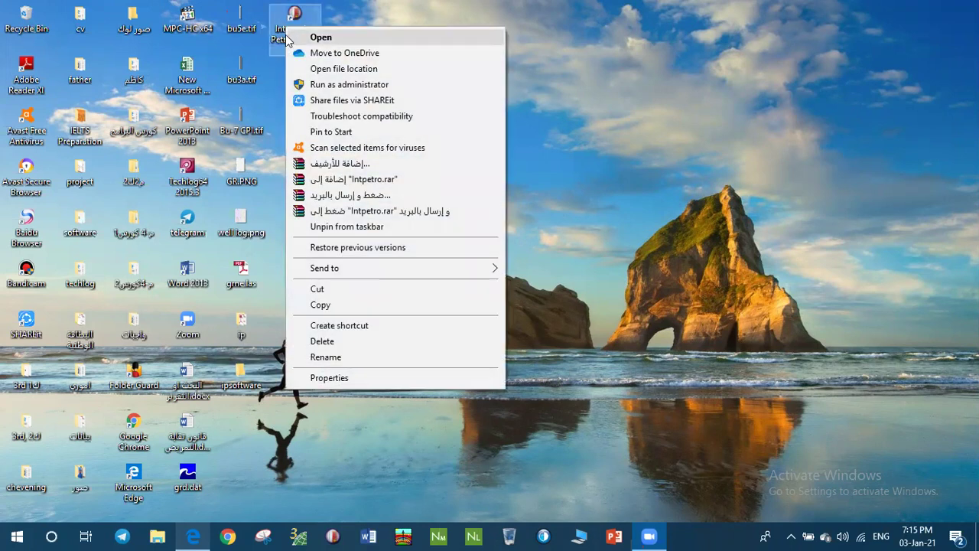
click(582, 130)
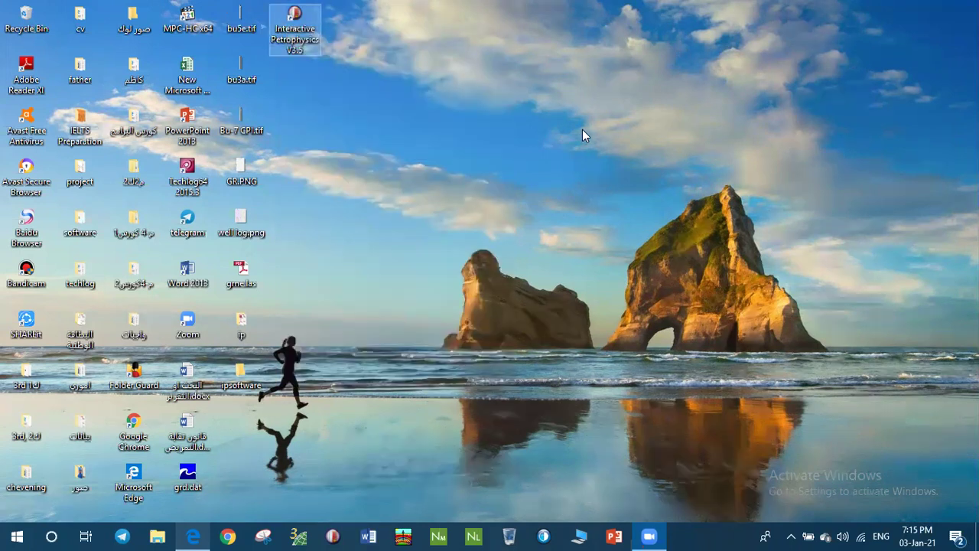
drag(307, 30, 306, 129)
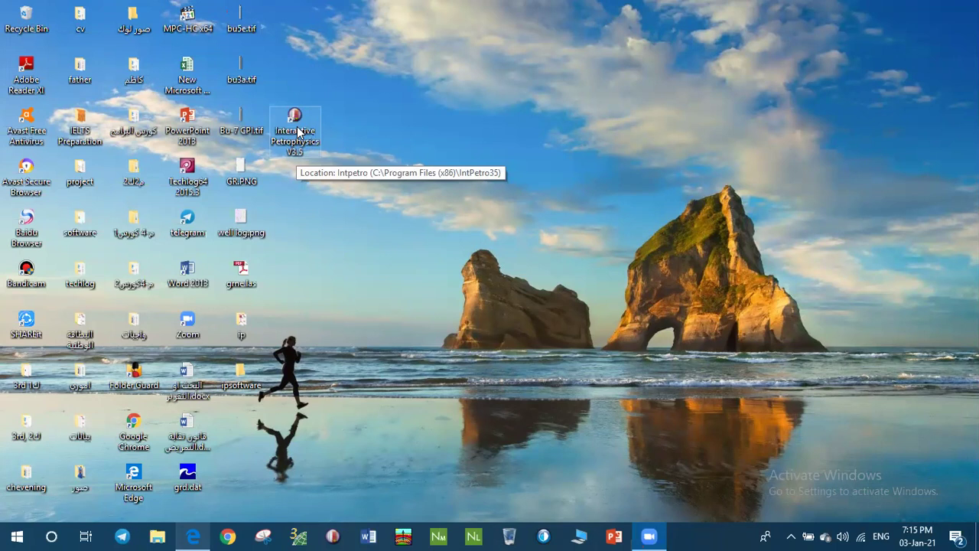
right_click(298, 128)
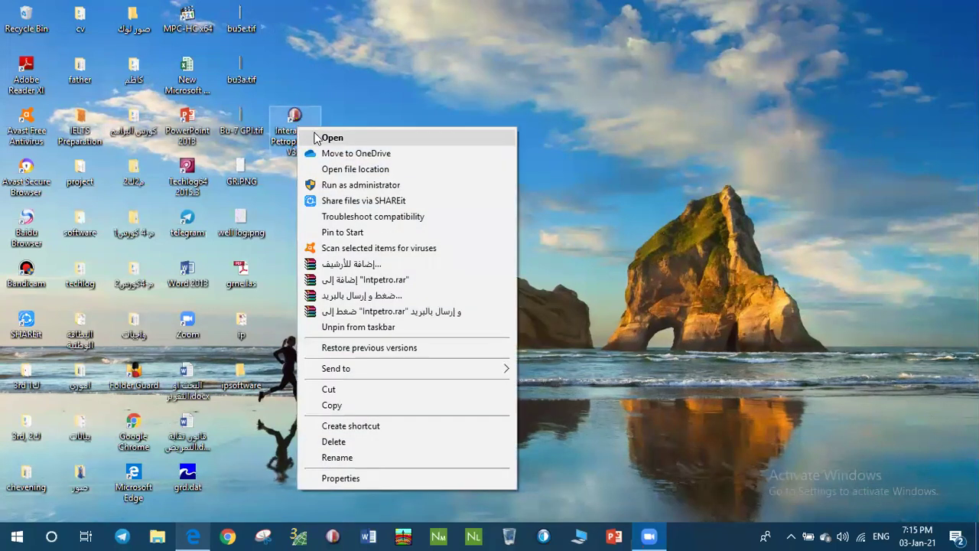
click(329, 138)
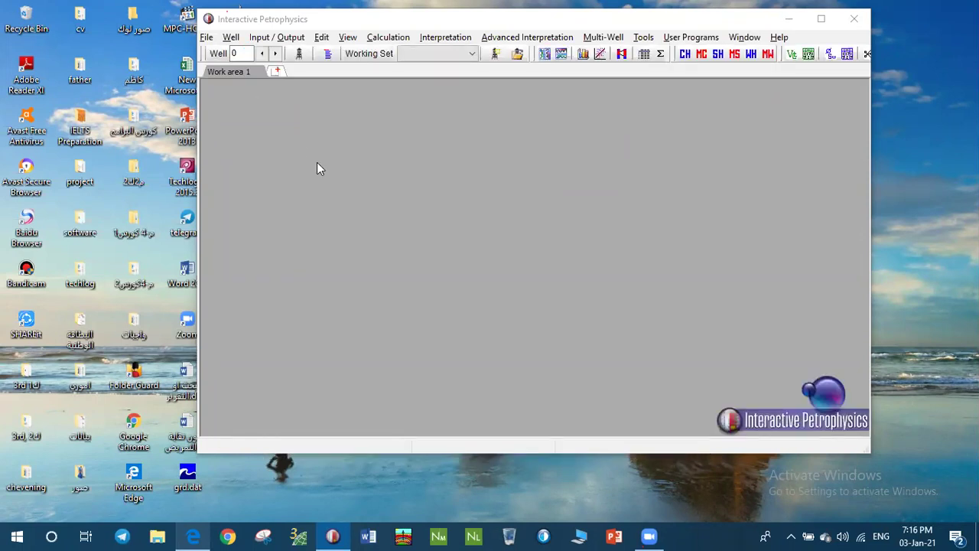
click(578, 325)
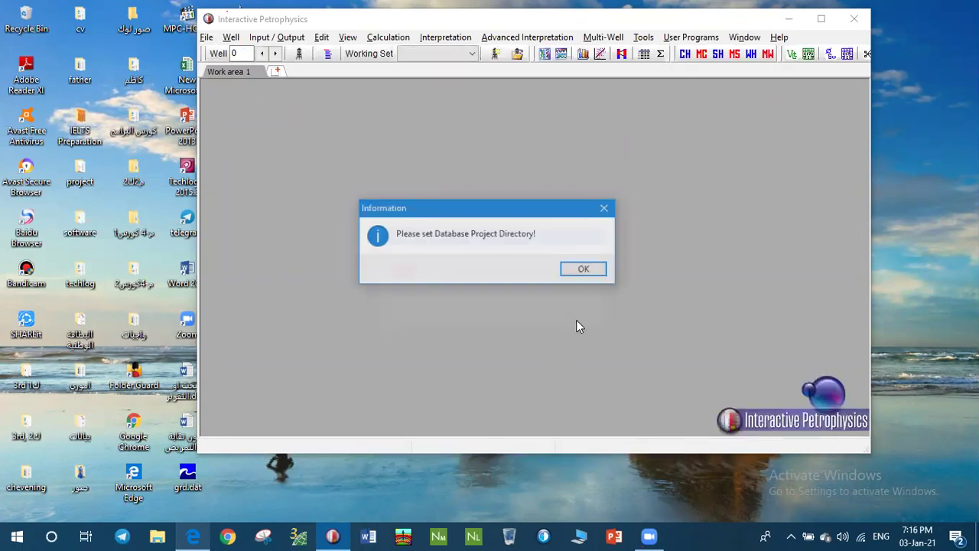
click(588, 270)
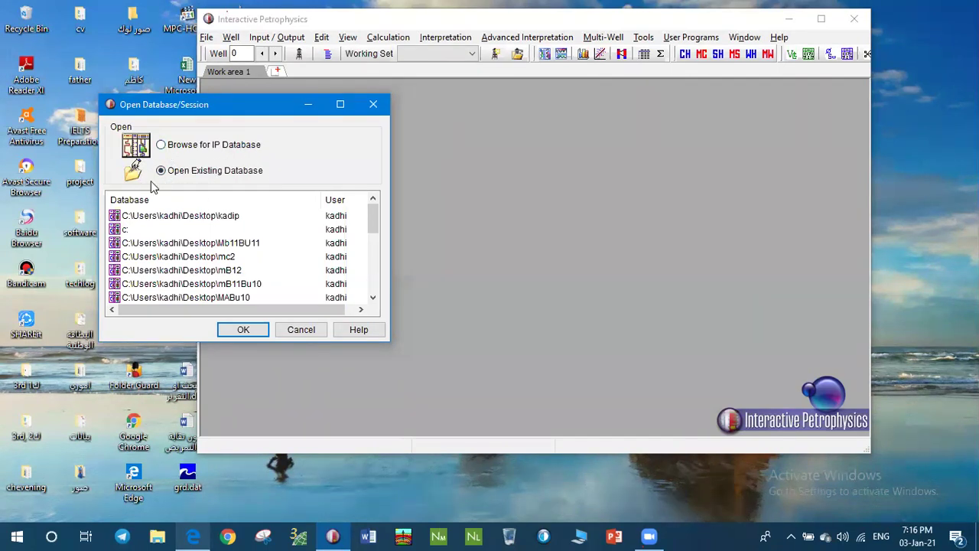
Step: Open the desktop's ipsoftware folder as the IP database without loading any wells, and maximize the program window
click(162, 145)
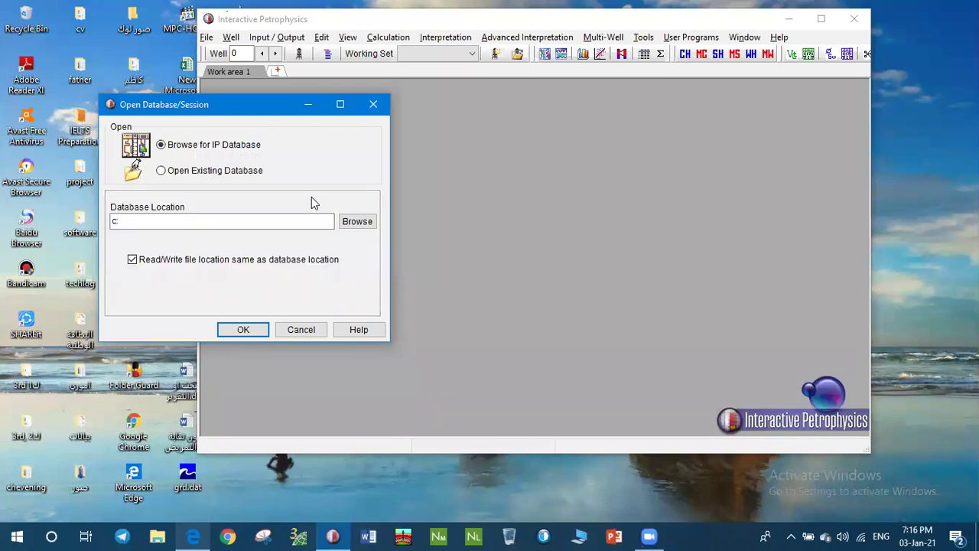
click(352, 223)
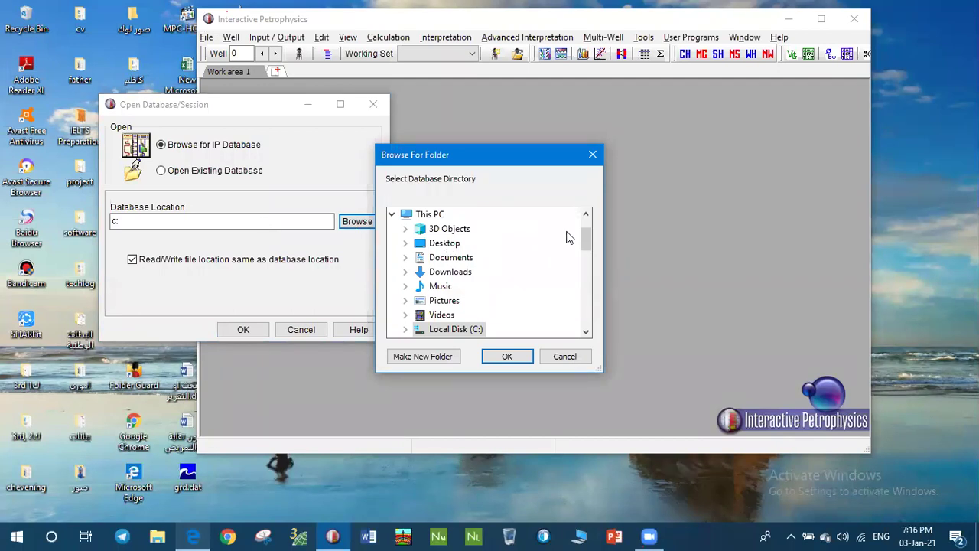
drag(590, 241, 601, 282)
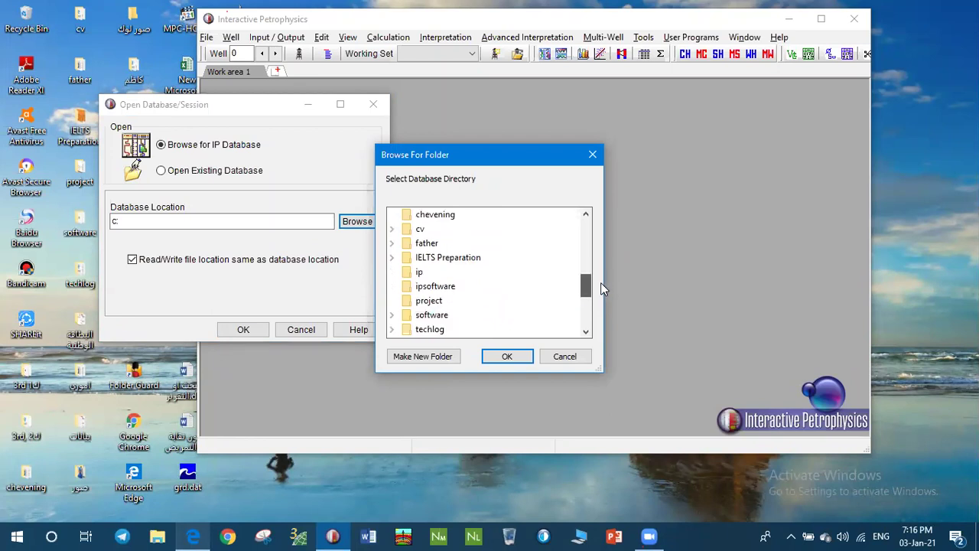
click(441, 287)
click(505, 357)
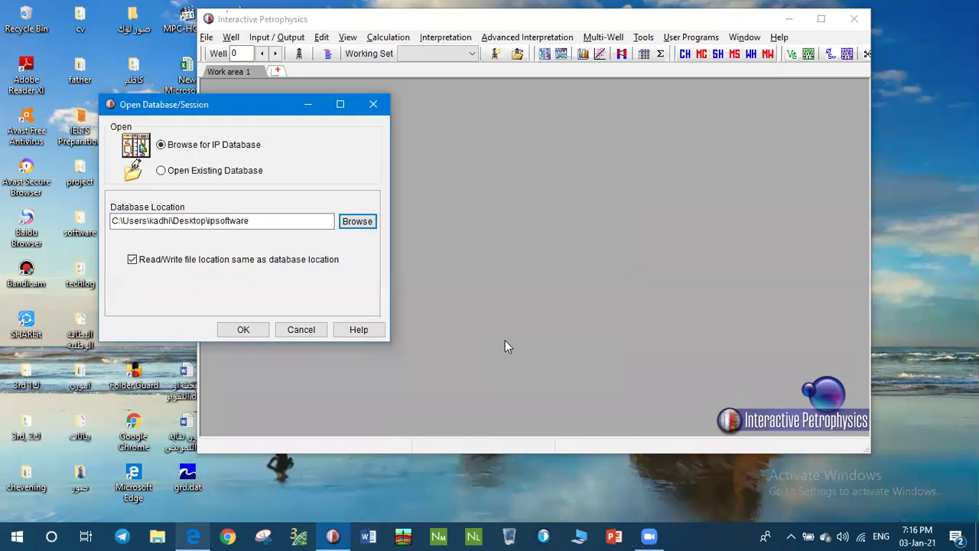
click(245, 329)
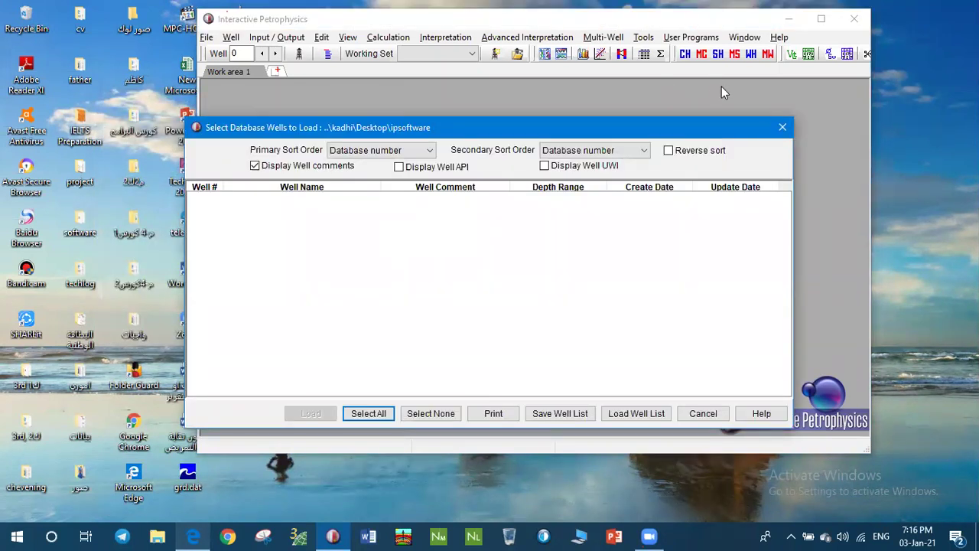
key(Escape)
click(820, 18)
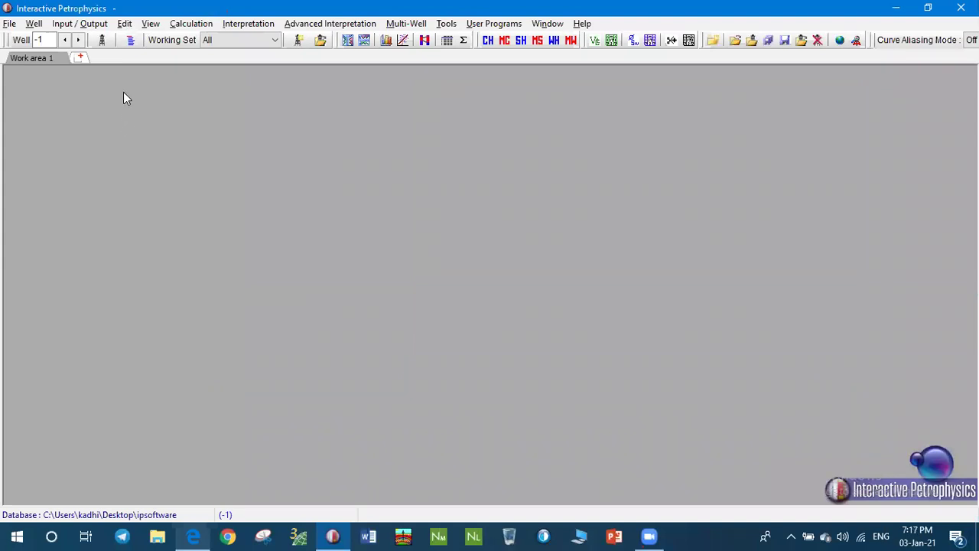
click(31, 28)
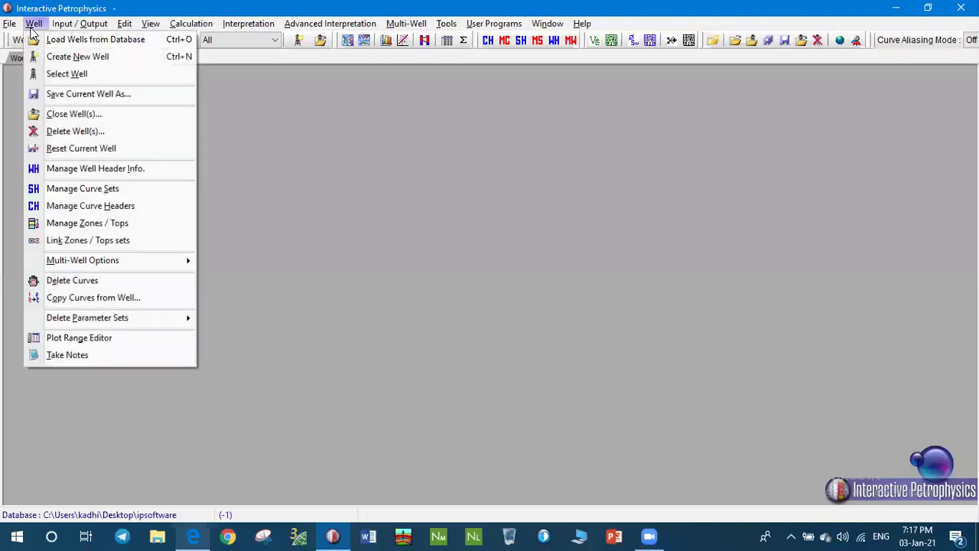
click(57, 77)
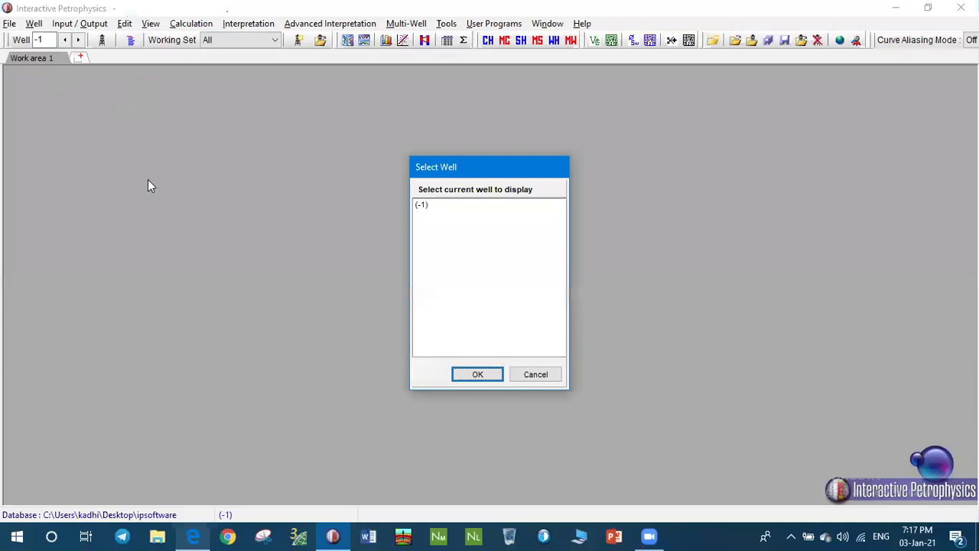
click(475, 374)
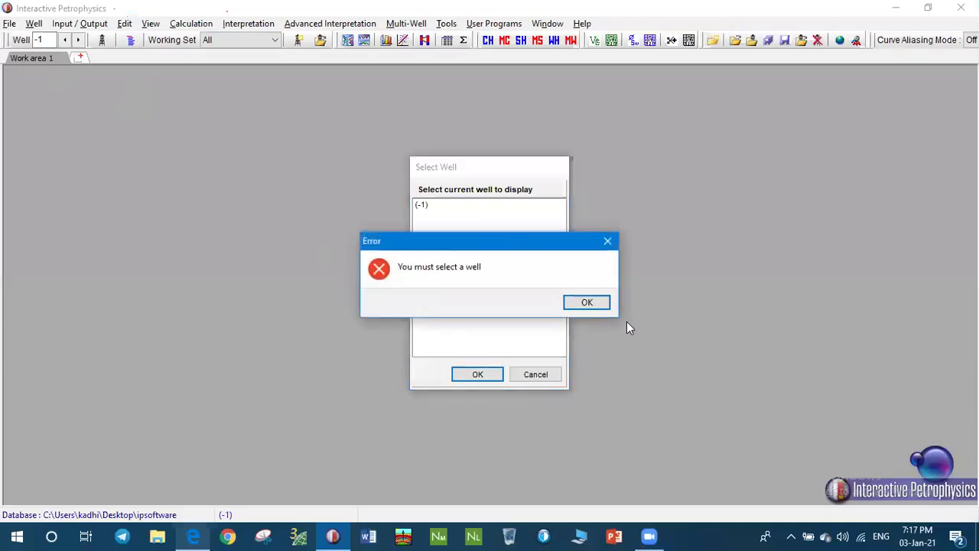
click(608, 243)
click(534, 373)
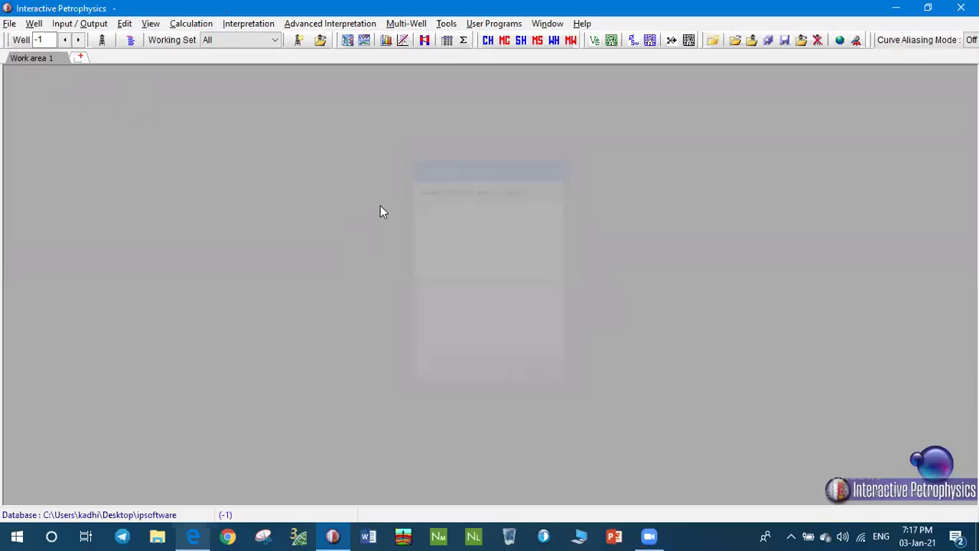
Step: Start creating a new well and name it bu1
click(39, 25)
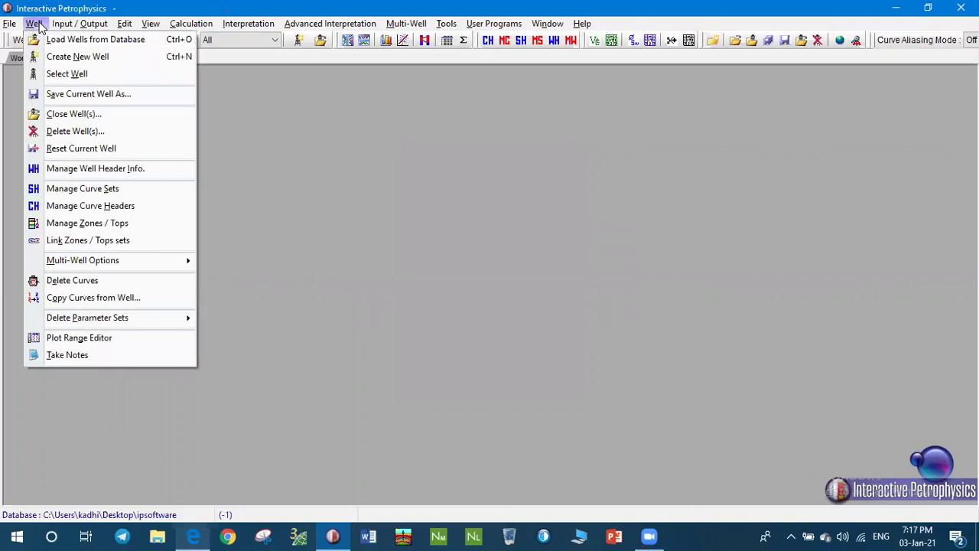
click(76, 60)
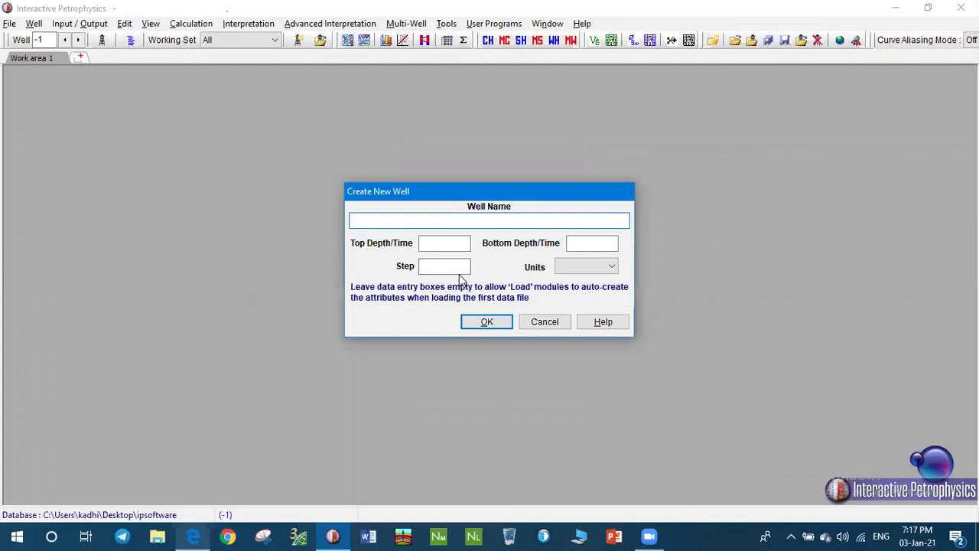
text(bu1)
Step: Set the new well's top depth to 3170 and its bottom depth to 3430
click(437, 245)
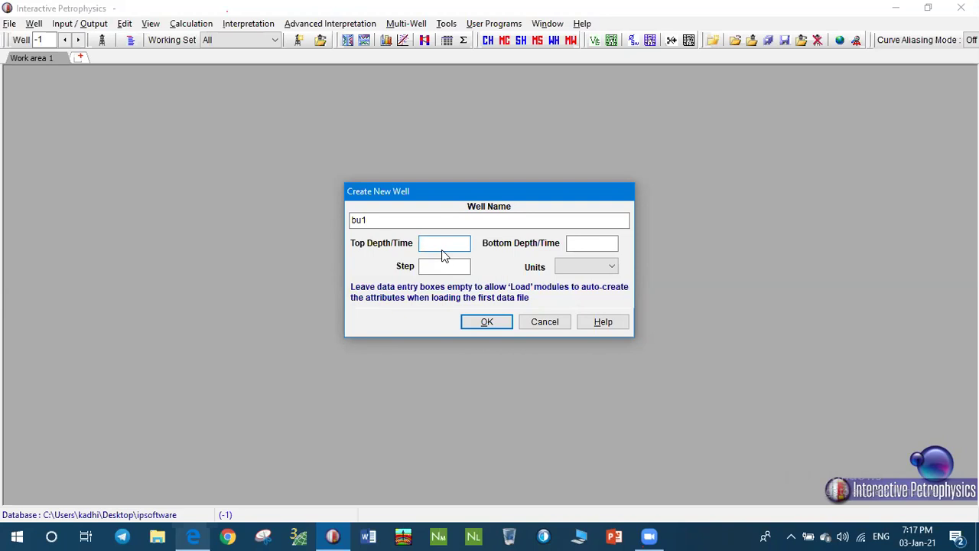
click(329, 535)
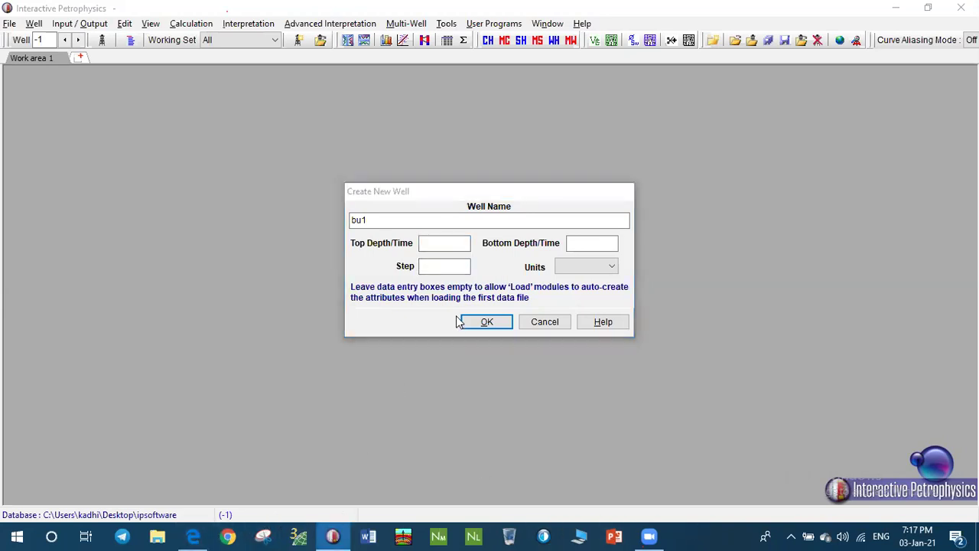
click(433, 245)
click(440, 244)
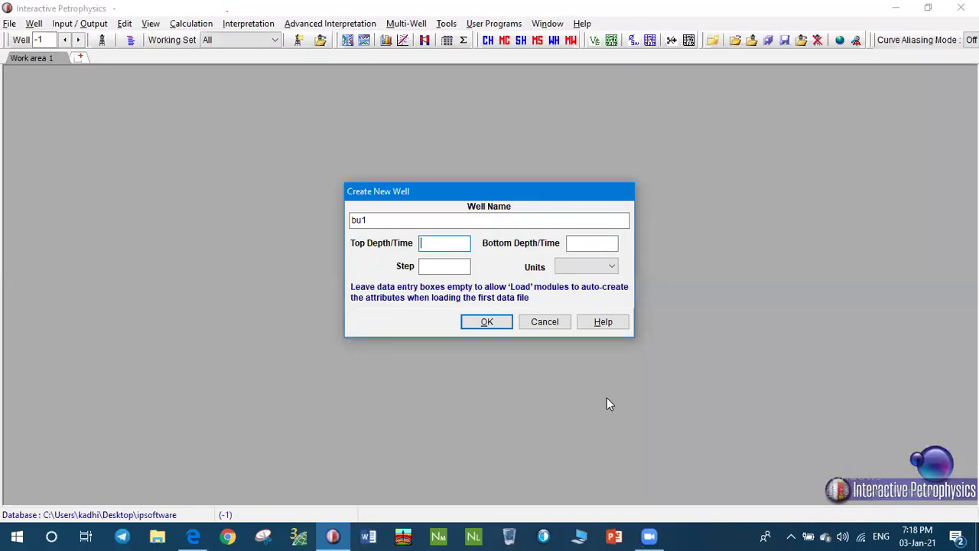
text(170)
click(581, 242)
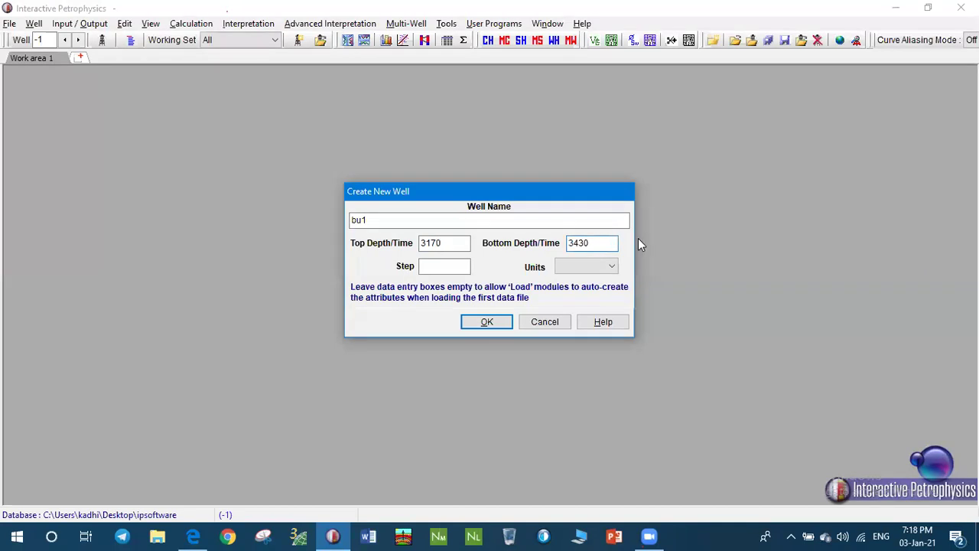
Step: Set the depth units to Meters and the step to 0.1524, and create the well
click(612, 267)
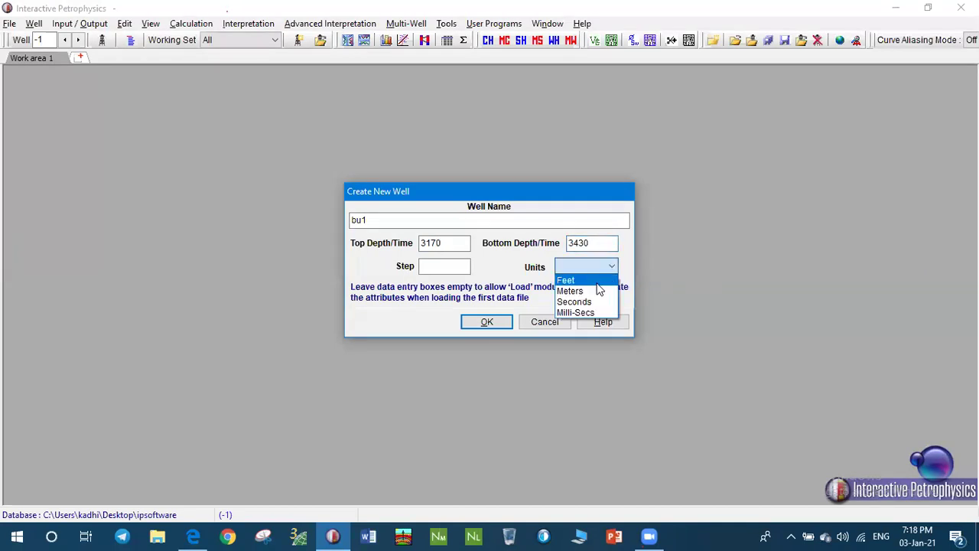
click(599, 291)
click(465, 266)
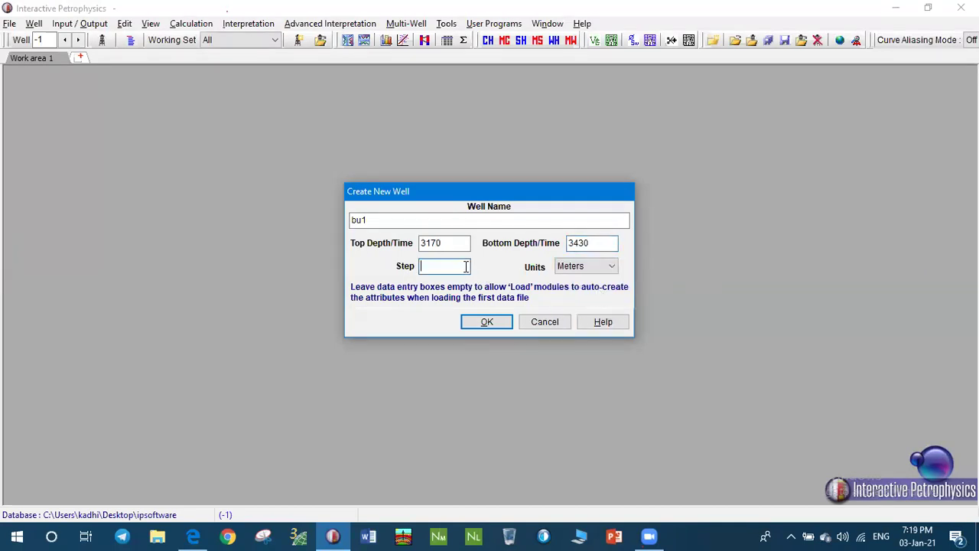
text(0.1524)
click(494, 322)
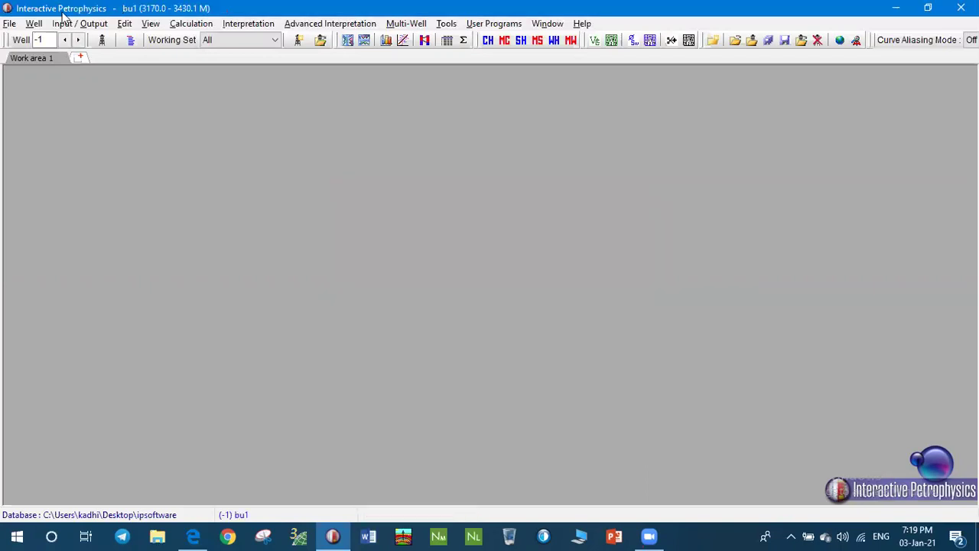
Step: Select bu1 as the current well to display
click(34, 24)
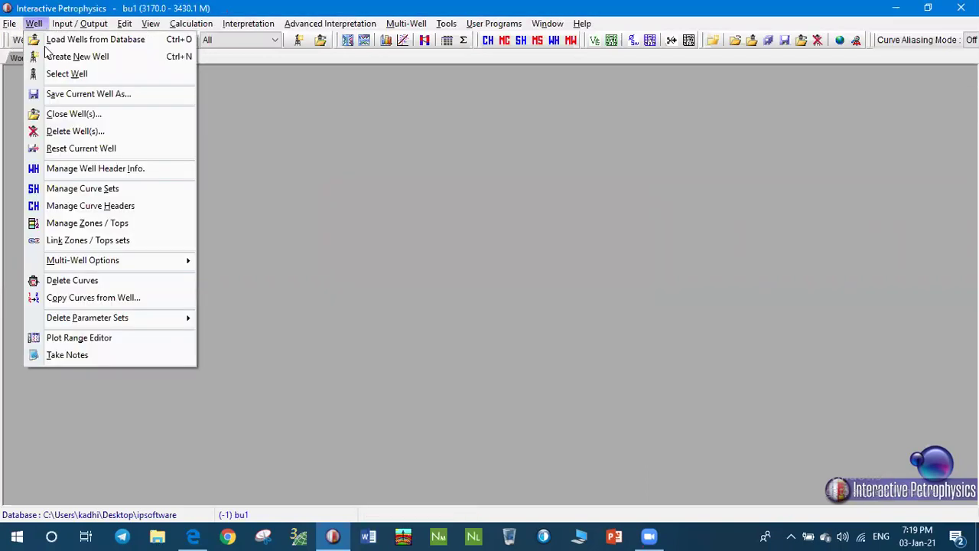
click(53, 74)
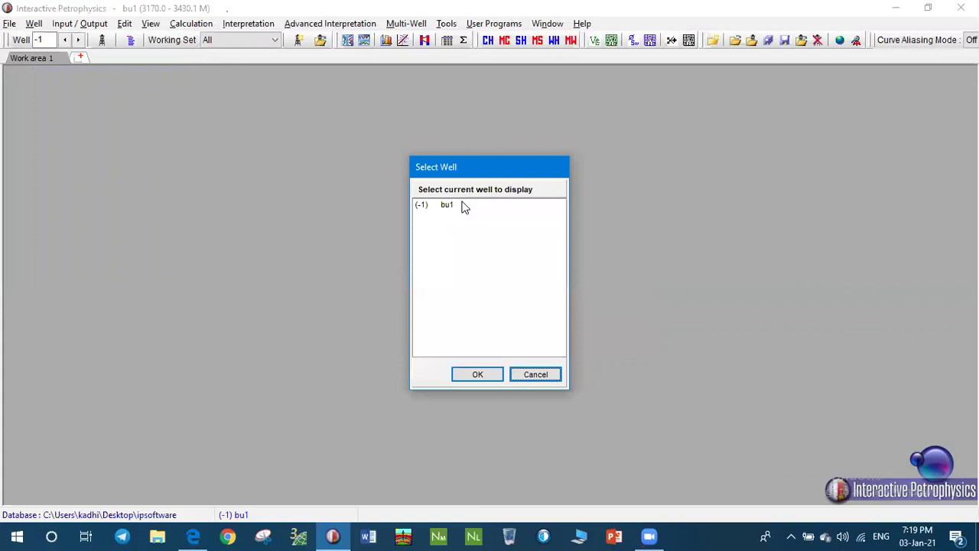
click(465, 205)
click(491, 371)
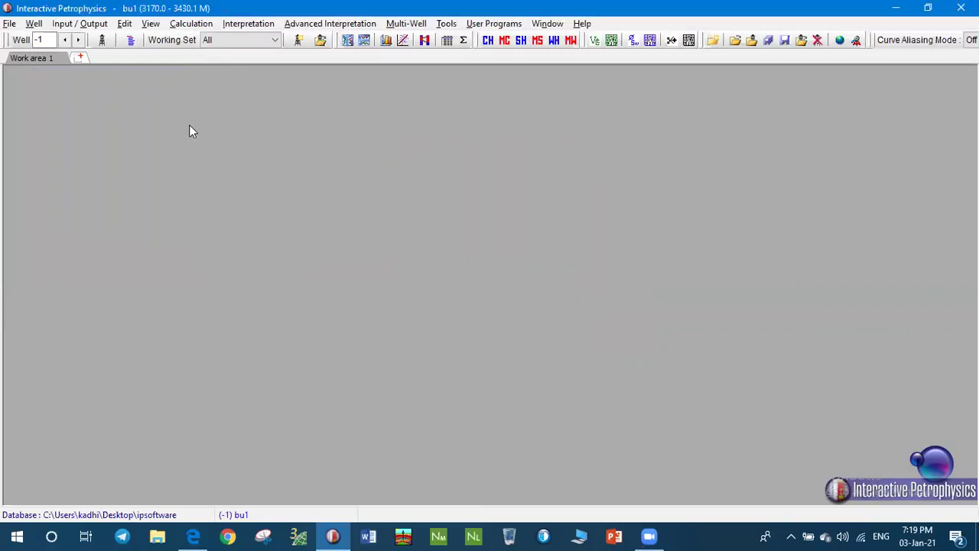
Step: Open DT (3178-3415).las from the desktop's ip folder with the LAS/LBS loader
click(84, 39)
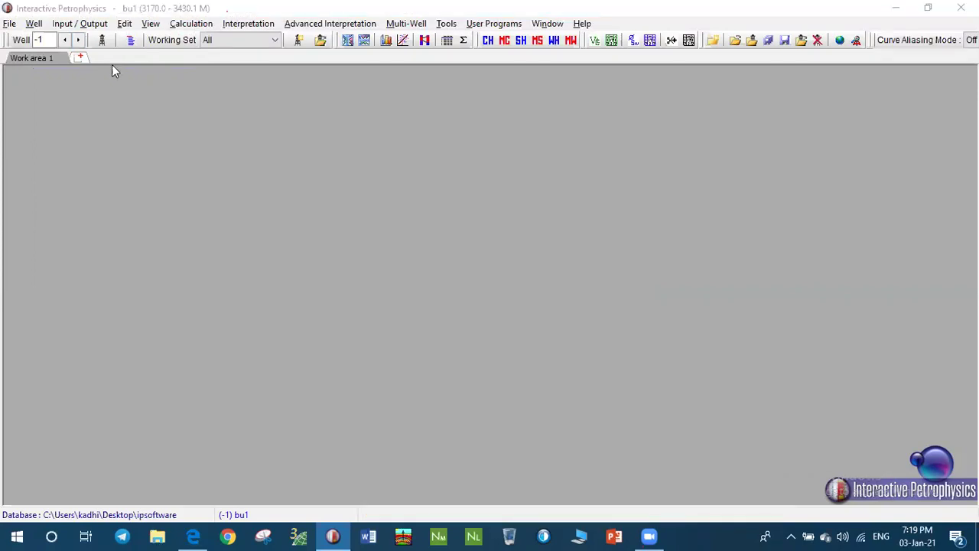
click(78, 24)
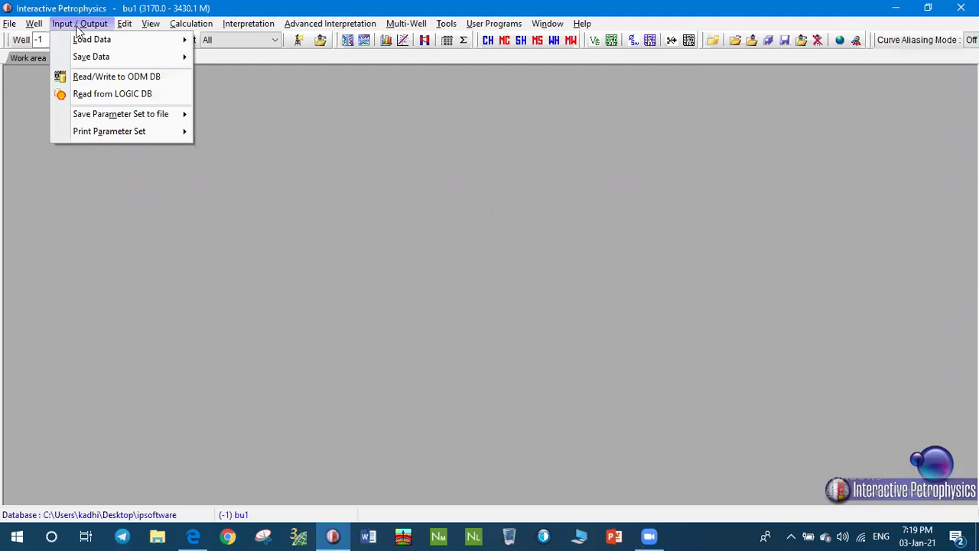
mouse_move(86, 44)
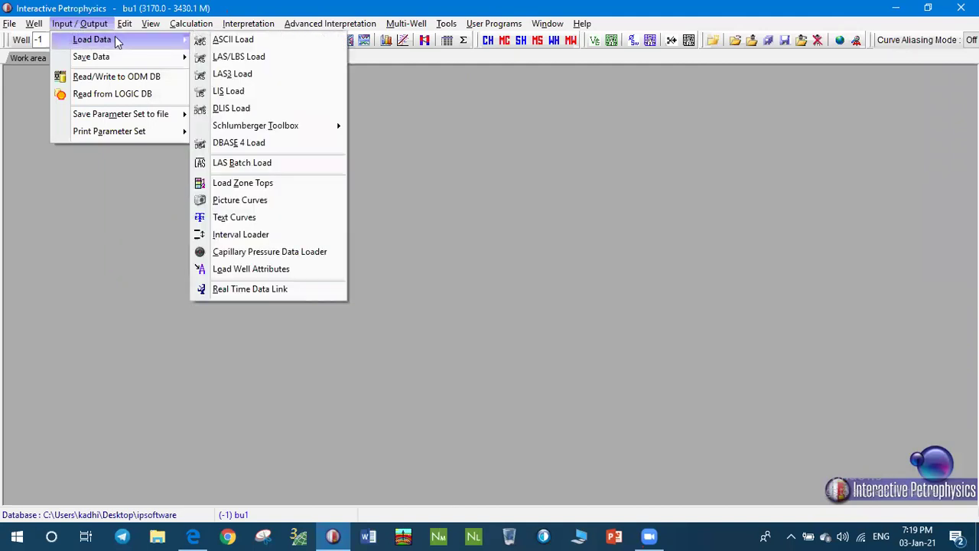
click(227, 60)
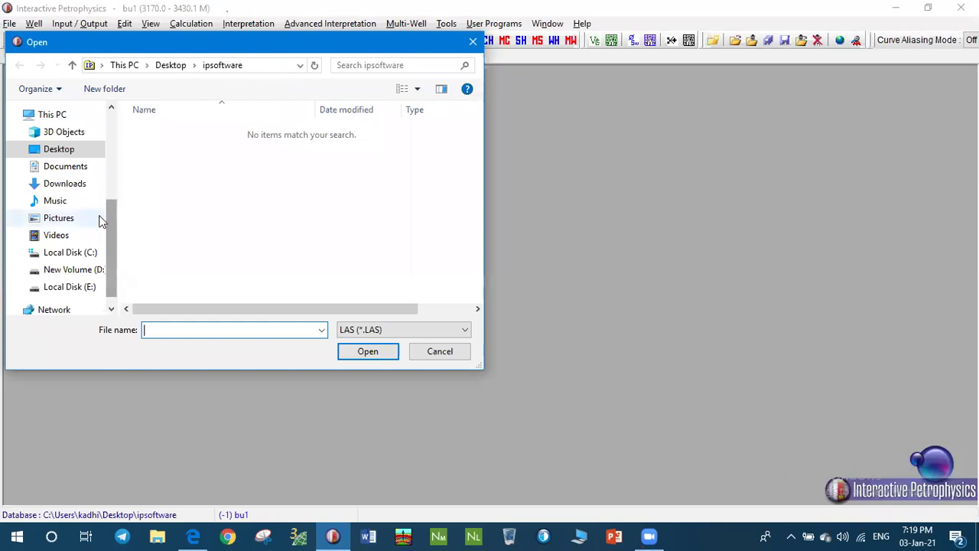
click(77, 152)
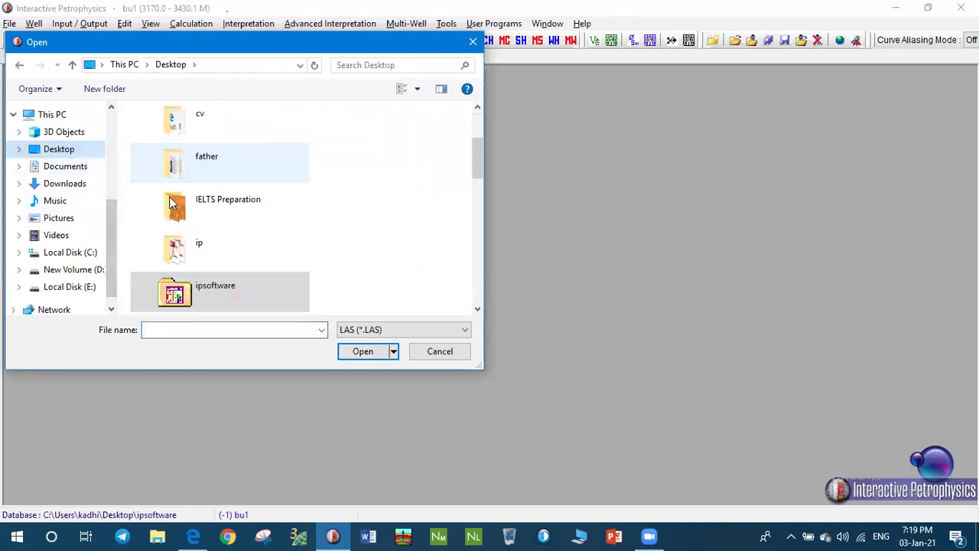
double_click(195, 243)
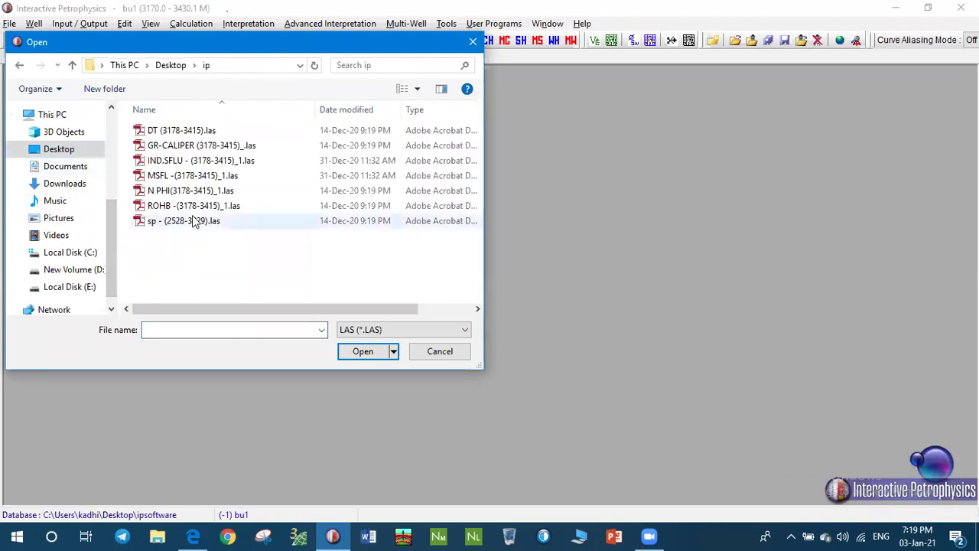
click(176, 136)
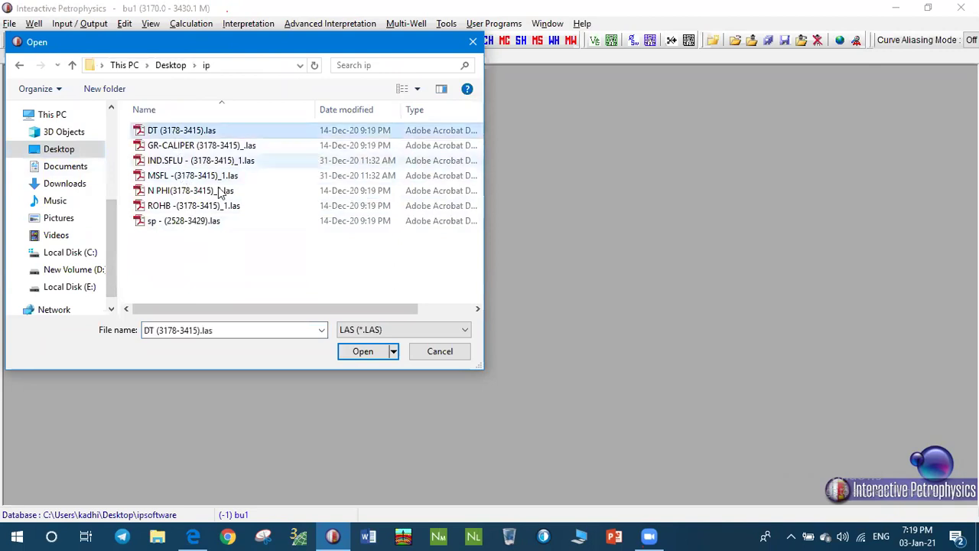
click(355, 358)
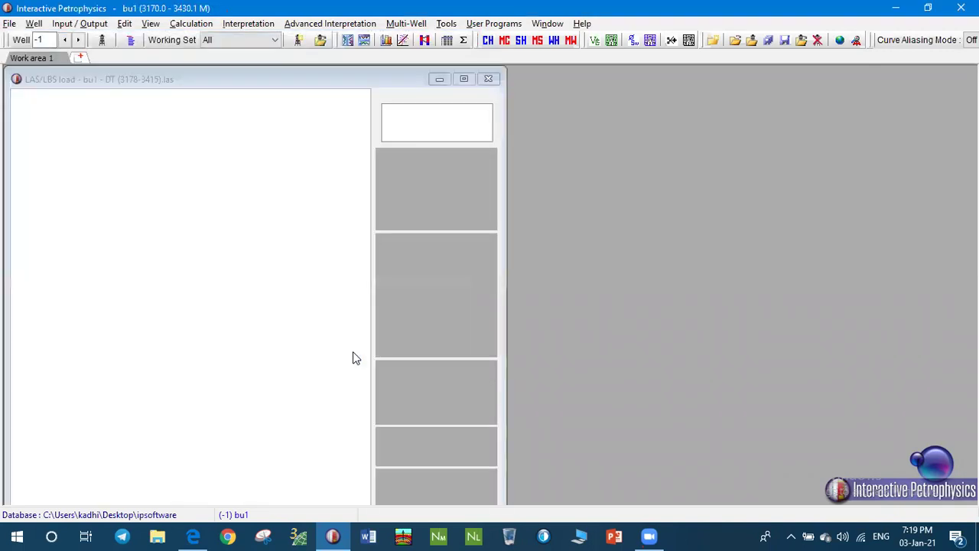
Step: Load the DT sonic curve into well bu1 with the default load settings and close the loader
drag(971, 244, 972, 329)
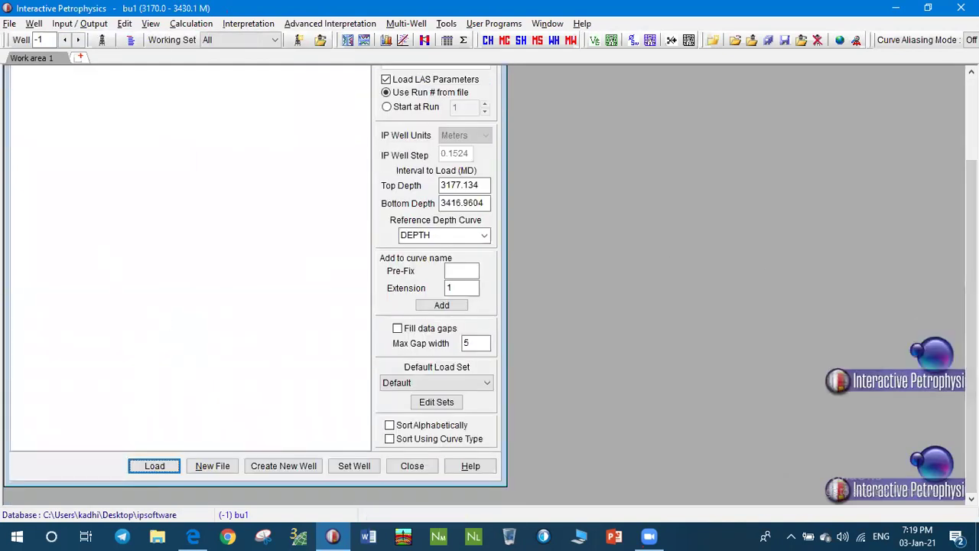
drag(972, 321, 972, 239)
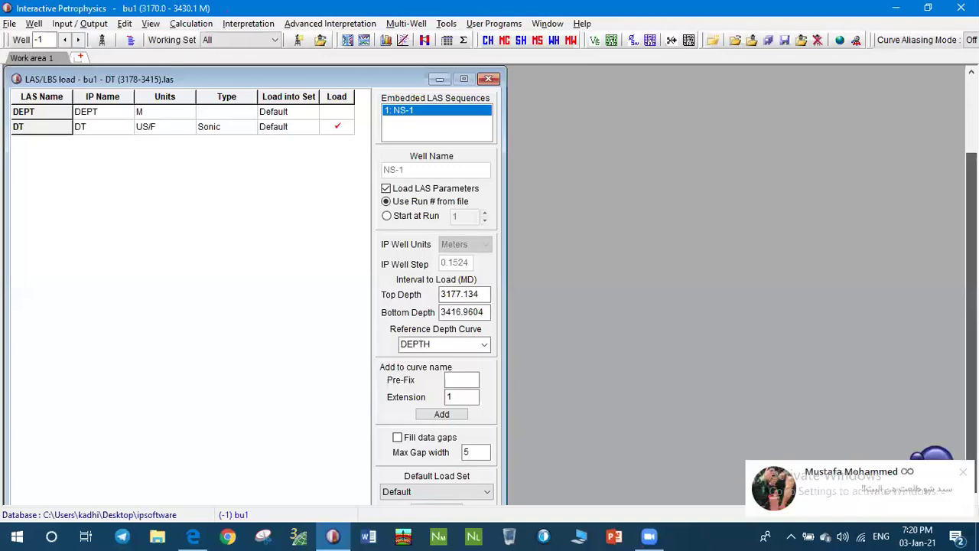
drag(971, 257, 971, 333)
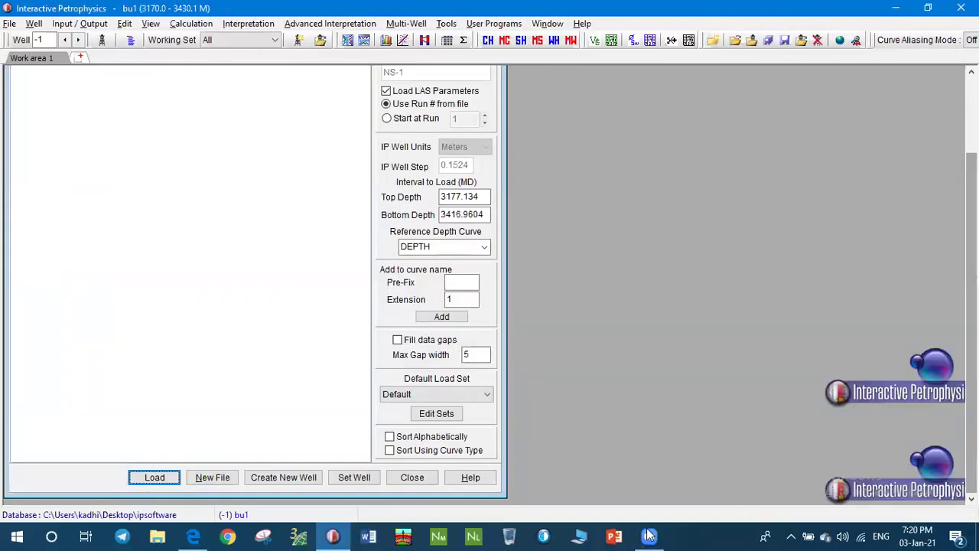
click(153, 478)
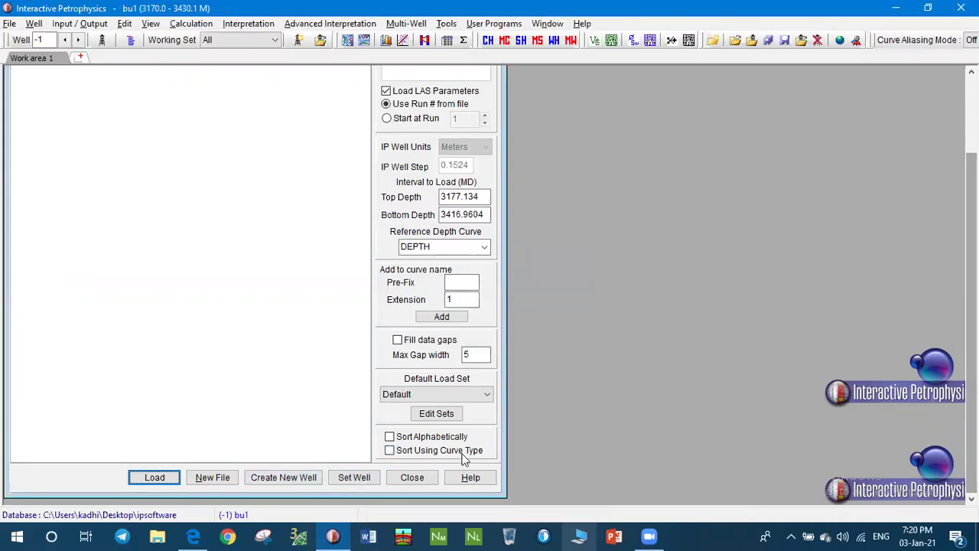
click(221, 483)
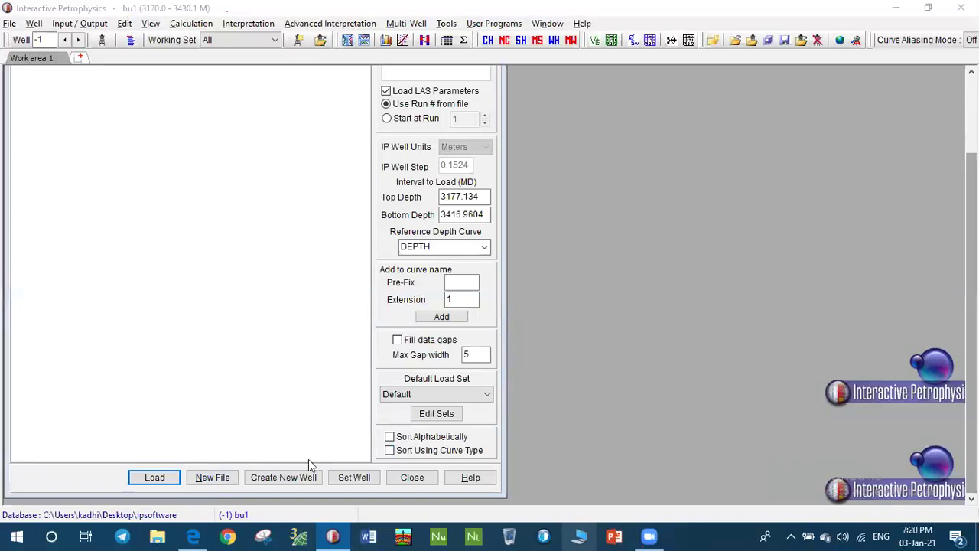
click(412, 477)
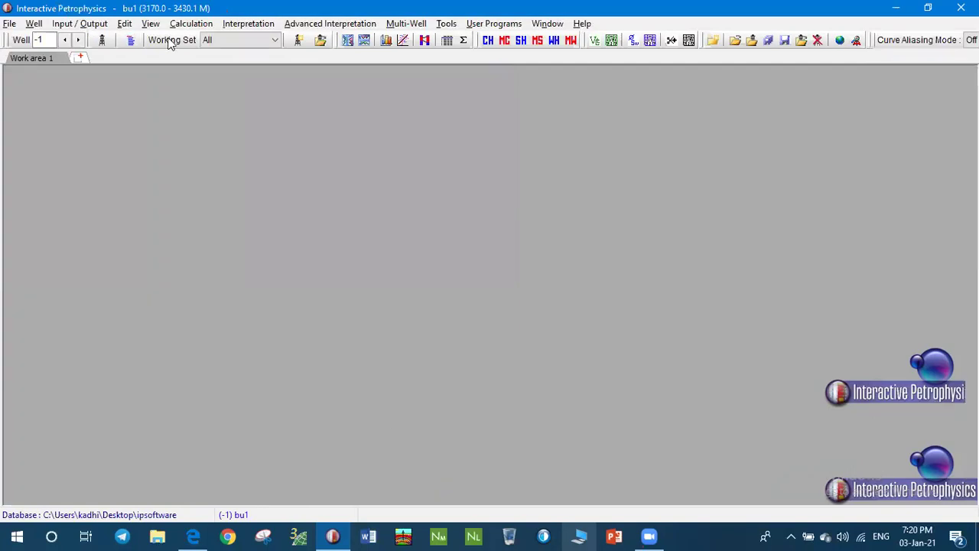
Step: Open GR-CALIPER (3178-3415)_.las from the desktop's ip folder with the LAS/LBS loader
click(94, 24)
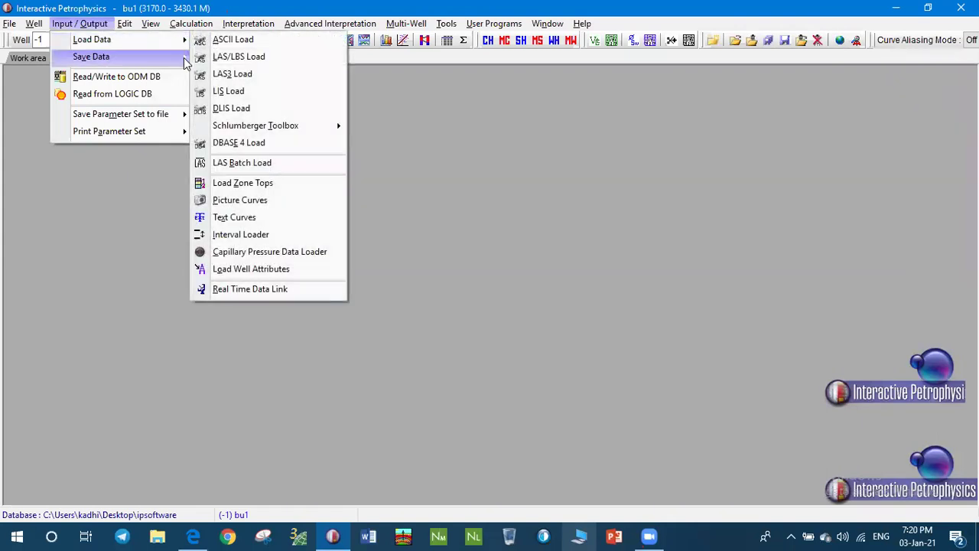
click(226, 61)
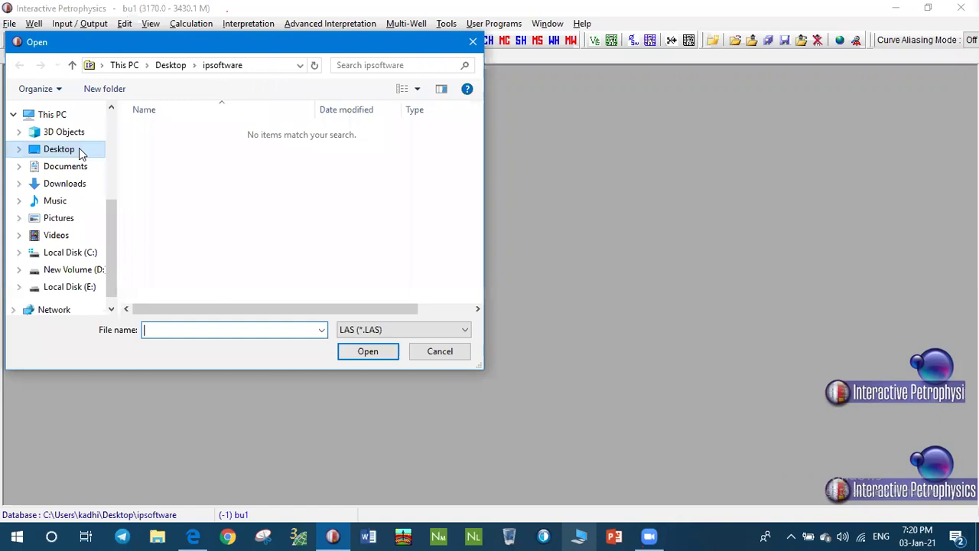
click(78, 148)
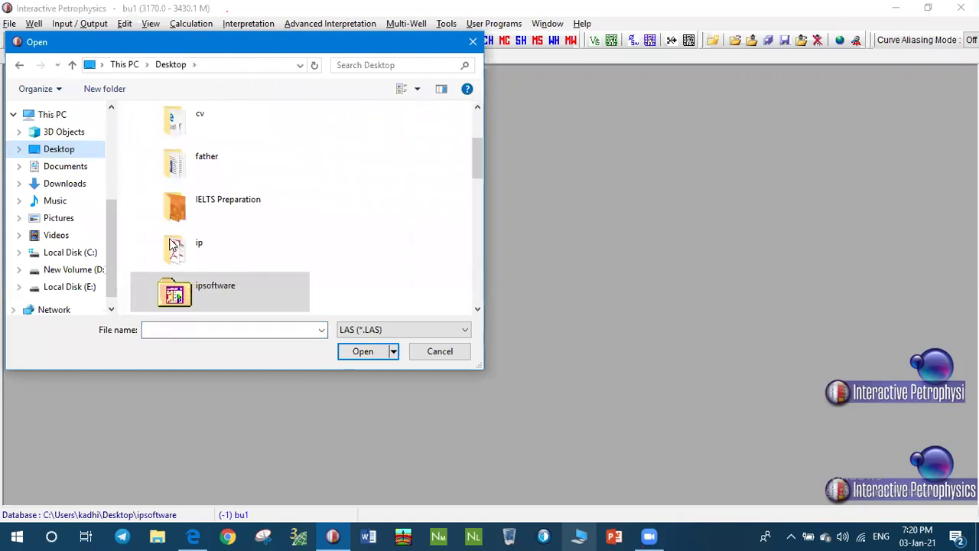
click(173, 245)
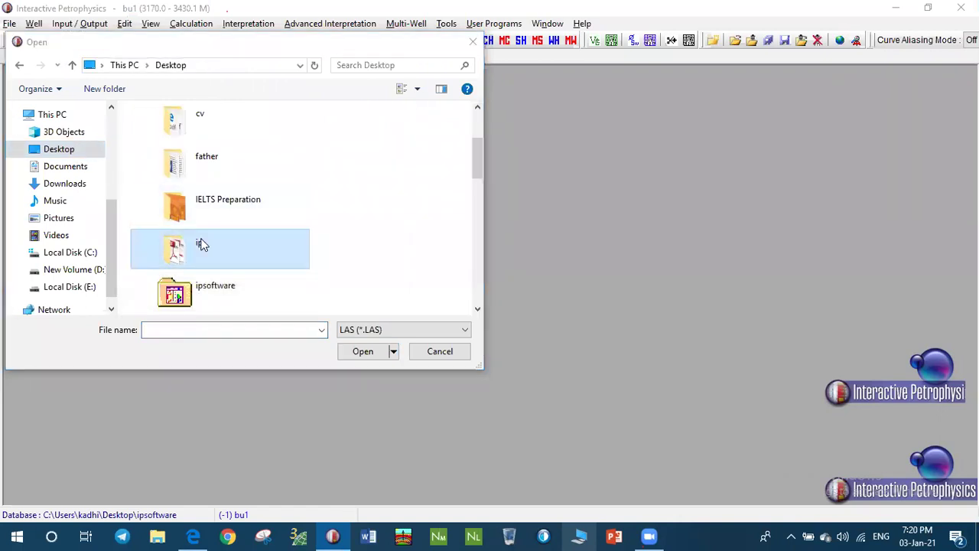
click(200, 246)
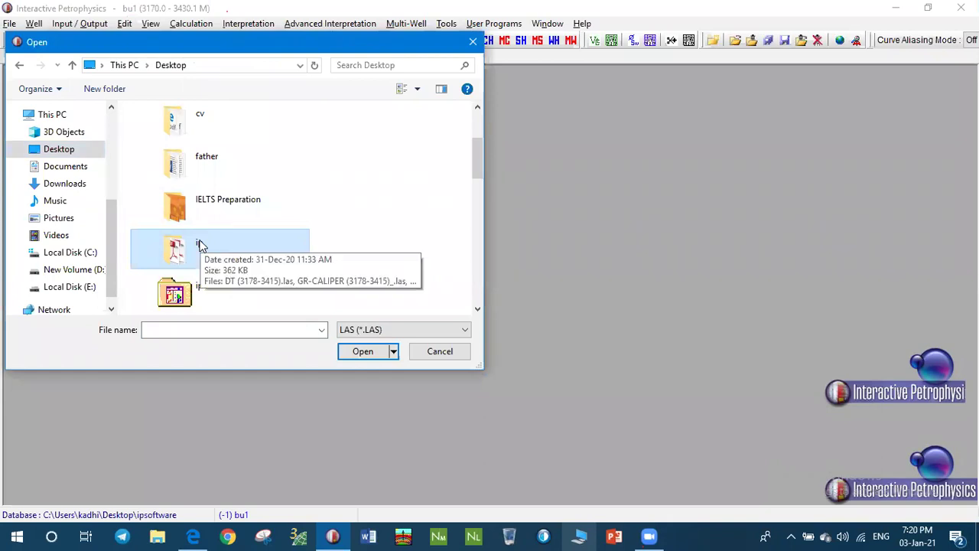
double_click(200, 247)
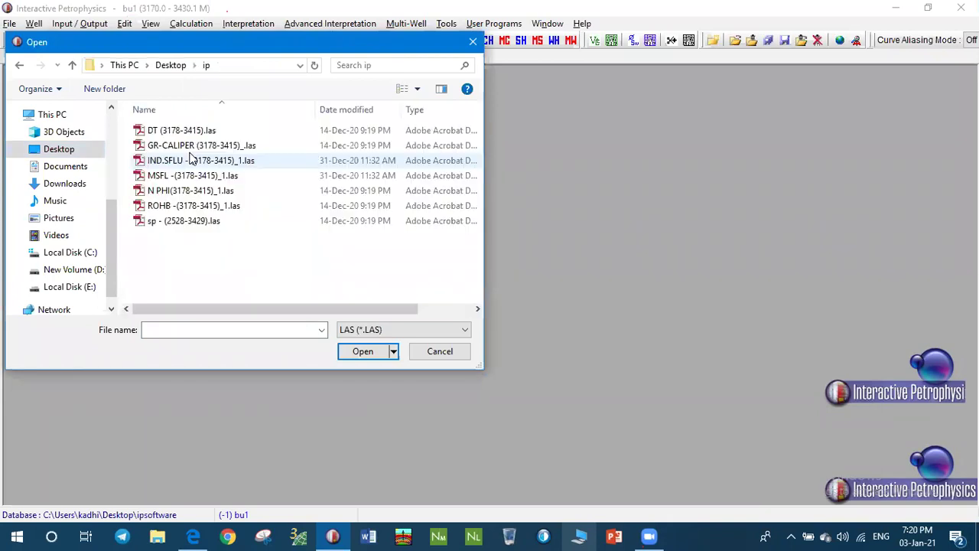
click(201, 145)
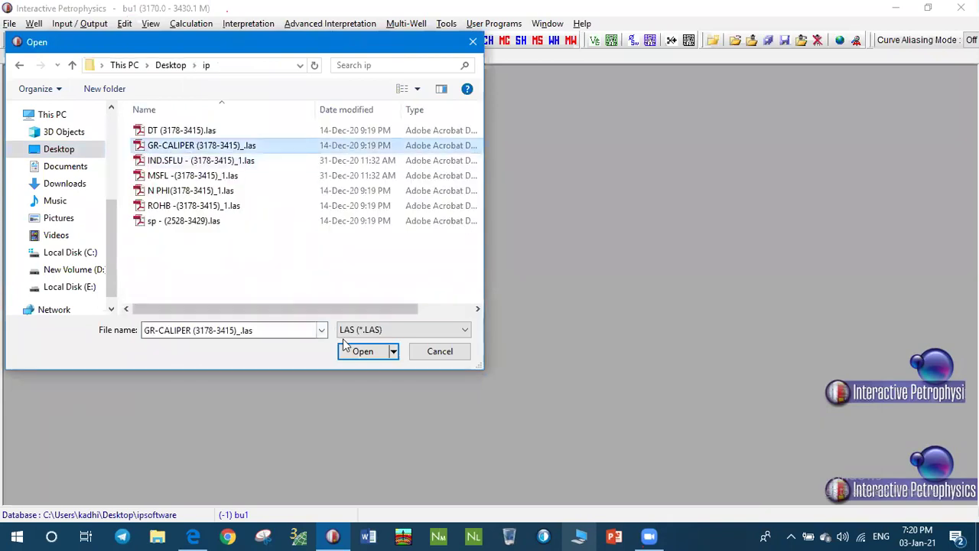
click(354, 352)
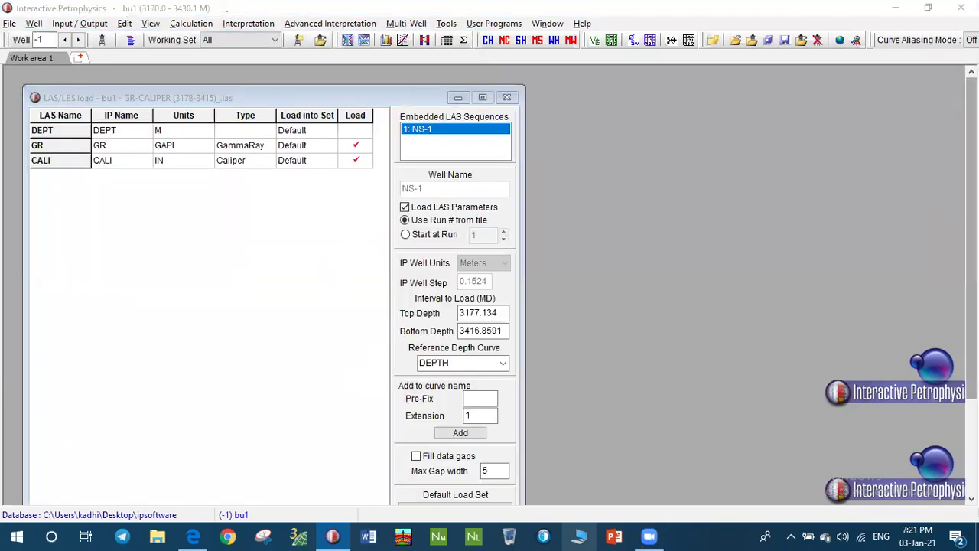
Step: Load the GR and CALI curves into well bu1 and close the loader
scroll(712, 447, down, 3)
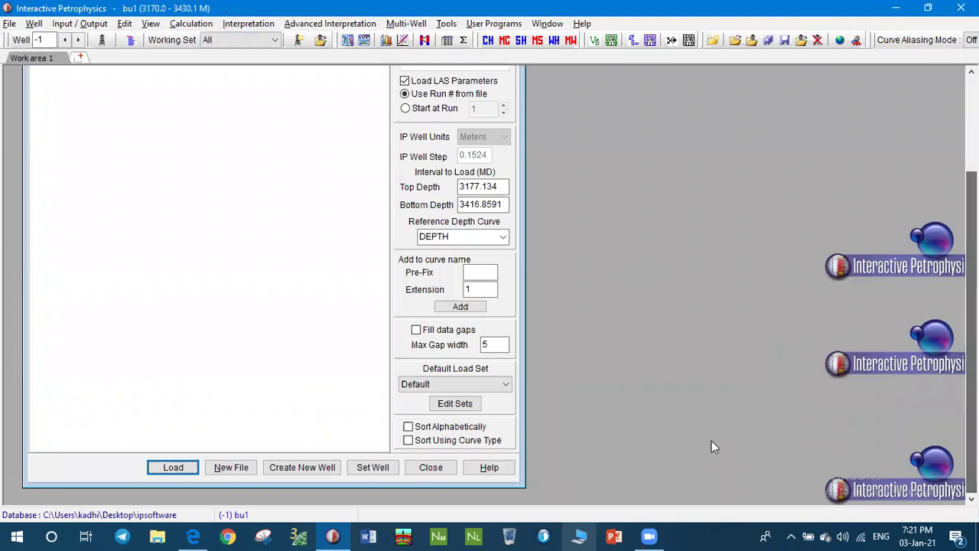
click(191, 467)
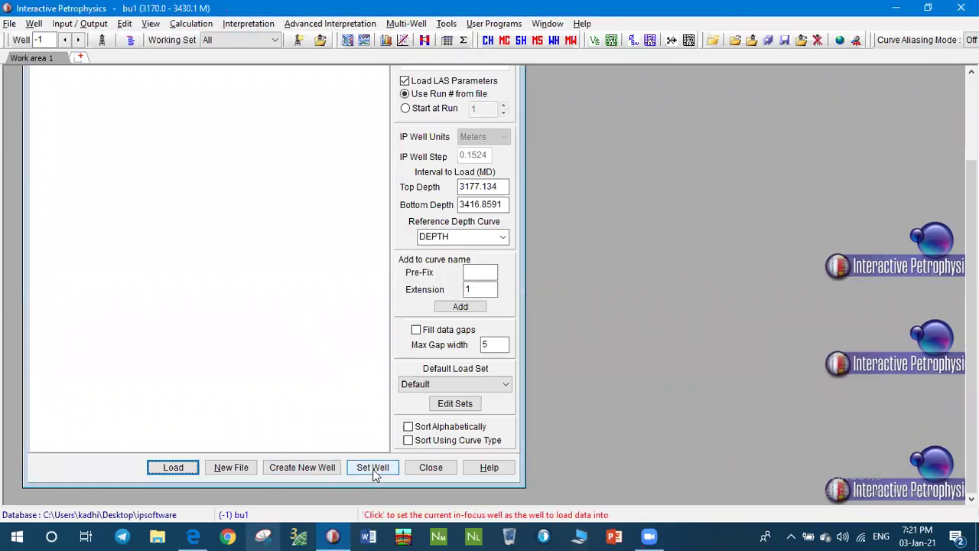
click(431, 466)
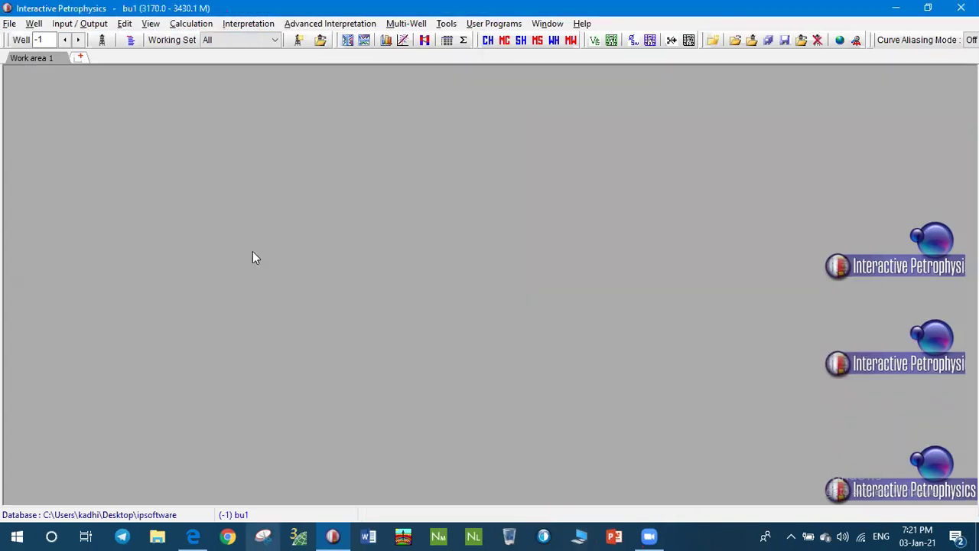
Step: Open IND.SFLU - (3178-3415)_1.las from the desktop's ip folder with the LAS/LBS loader
click(77, 24)
mouse_move(116, 40)
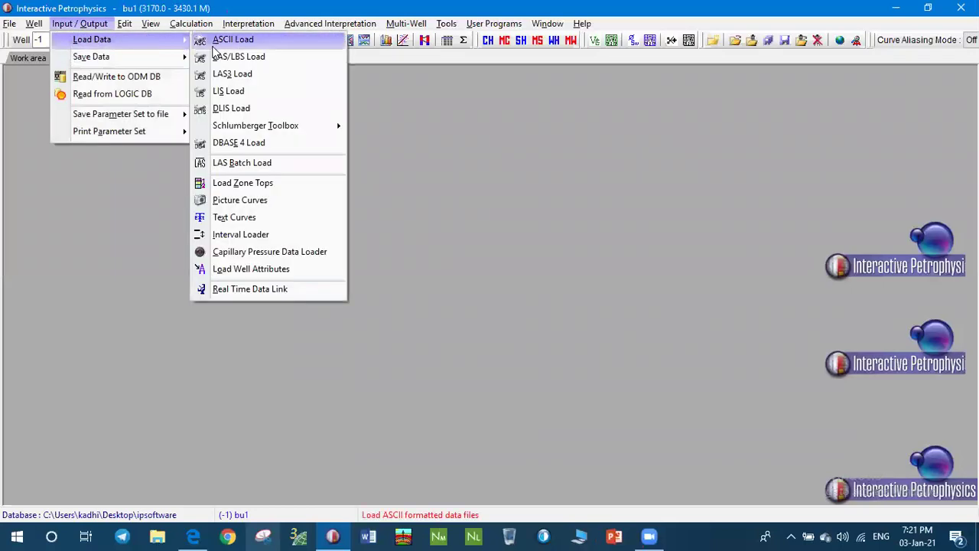
click(210, 58)
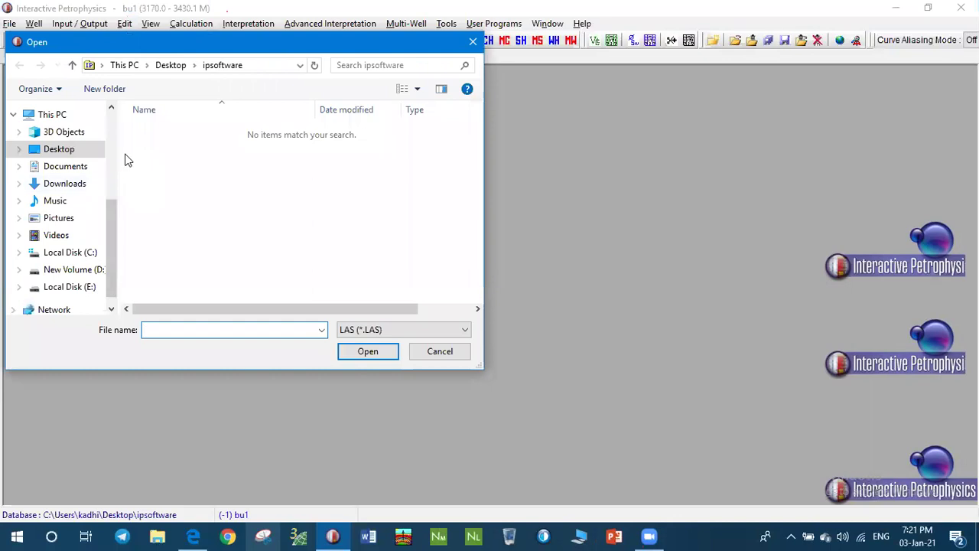
click(73, 152)
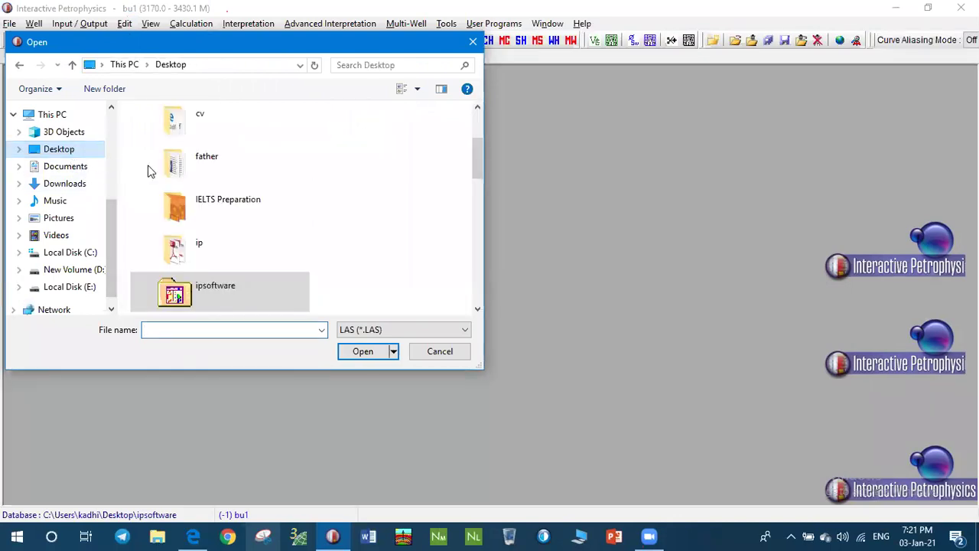
double_click(199, 251)
double_click(183, 159)
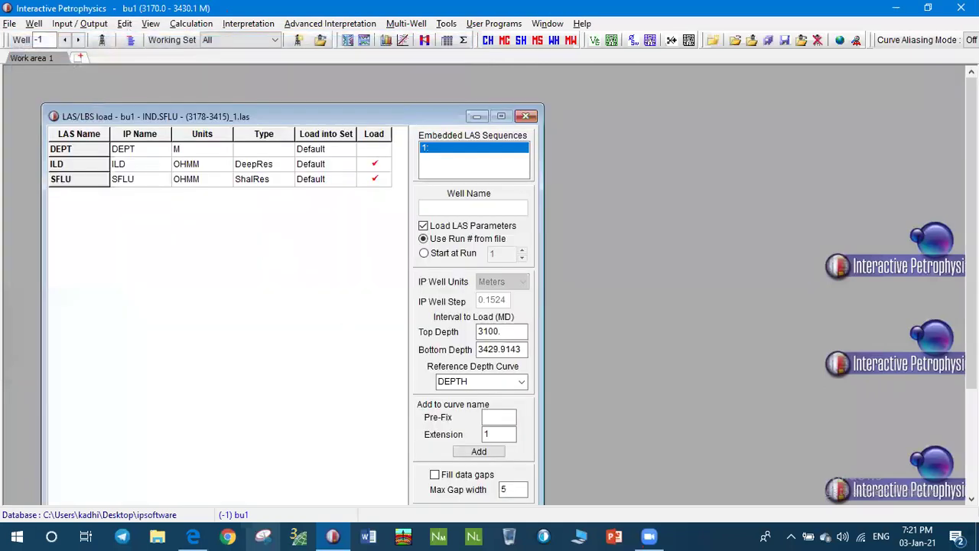
Step: Load the ILD and SFLU curves into well bu1 without extending the well interval, and close the loader
scroll(804, 367, down, 3)
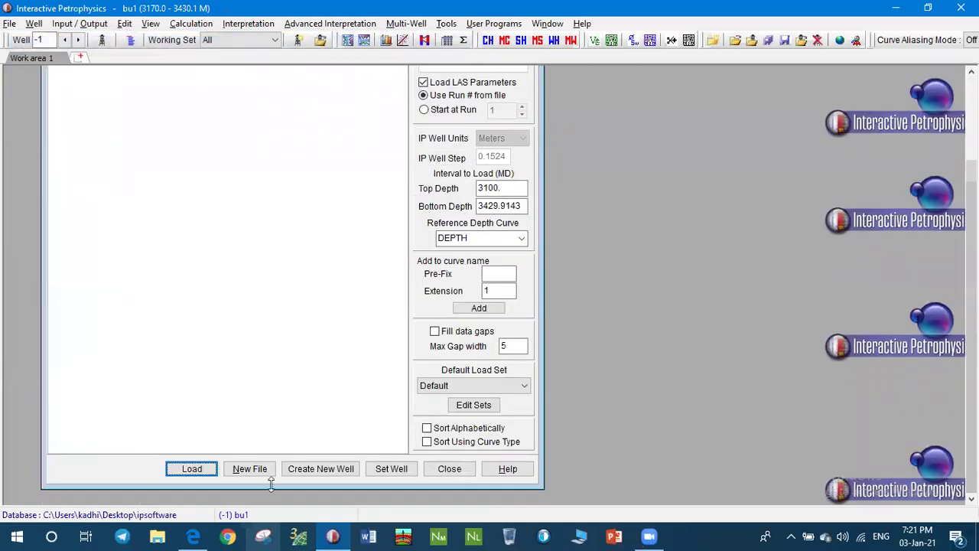
click(192, 468)
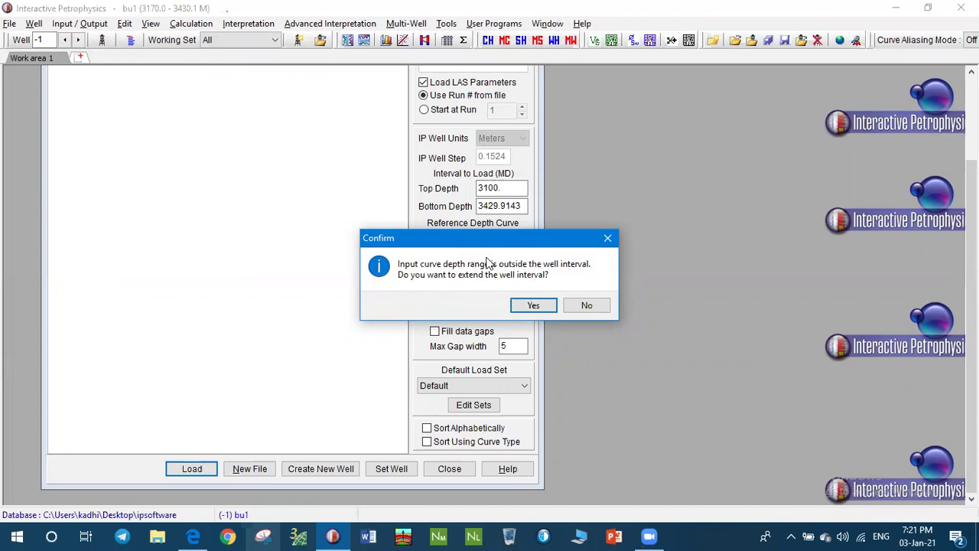
click(585, 306)
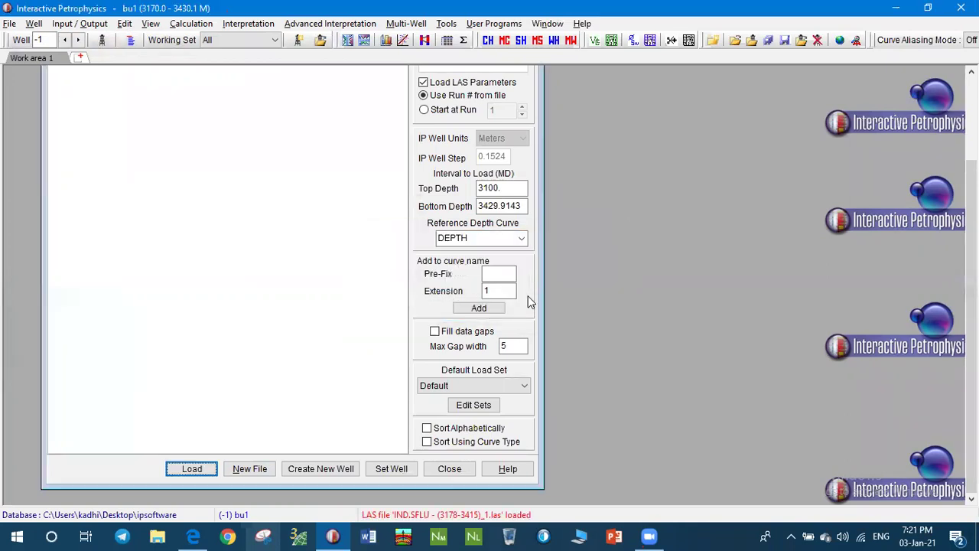
click(441, 469)
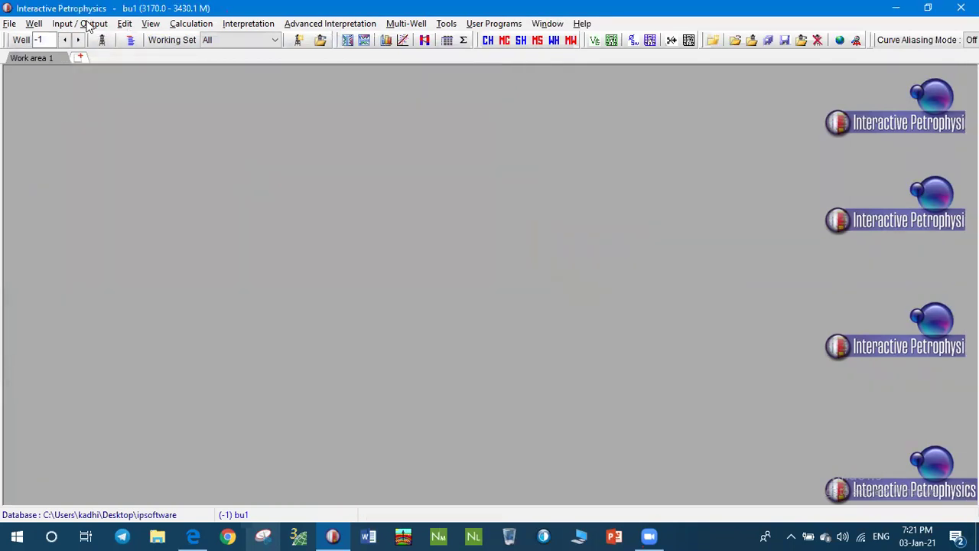
Step: Open MSFL -(3178-3415)_1.las from the desktop's ip folder with the LAS/LBS loader
click(86, 27)
mouse_move(161, 44)
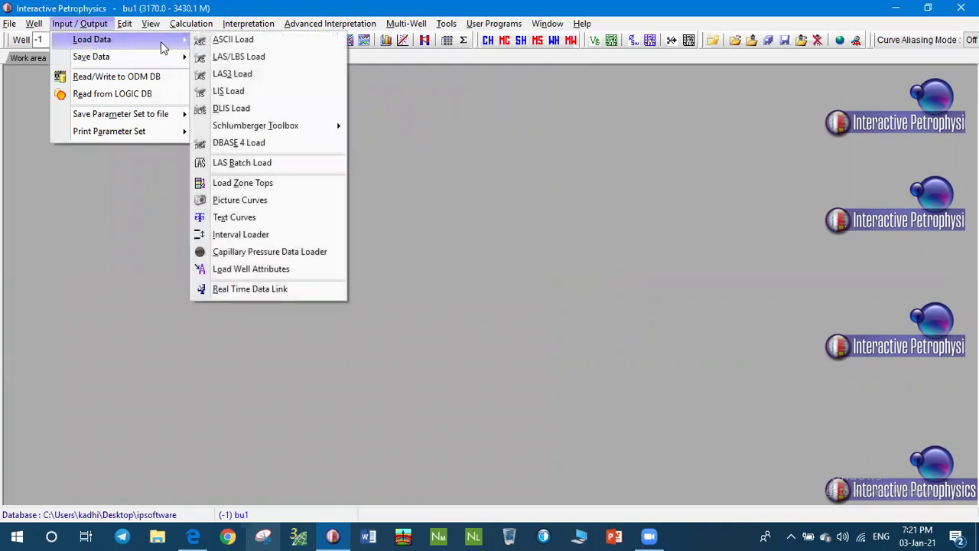
click(227, 55)
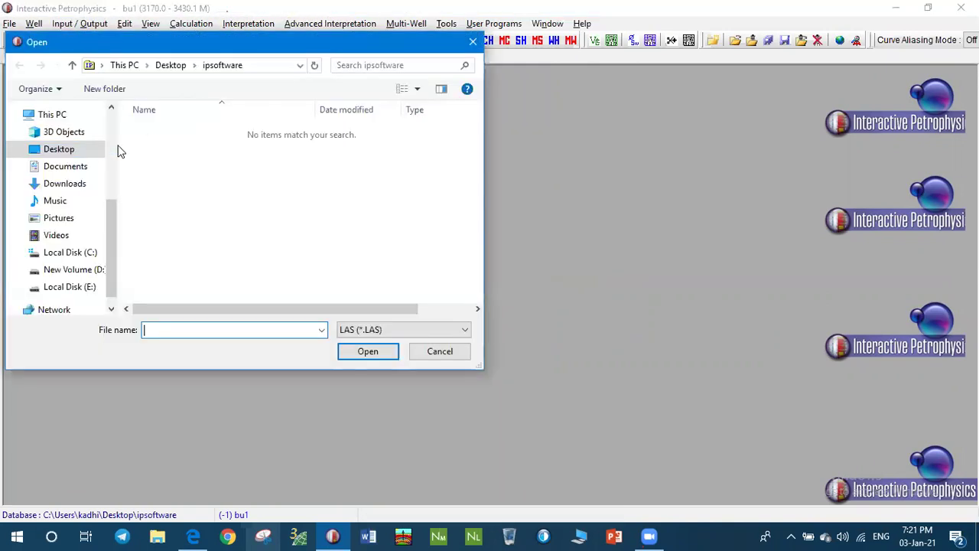
click(79, 150)
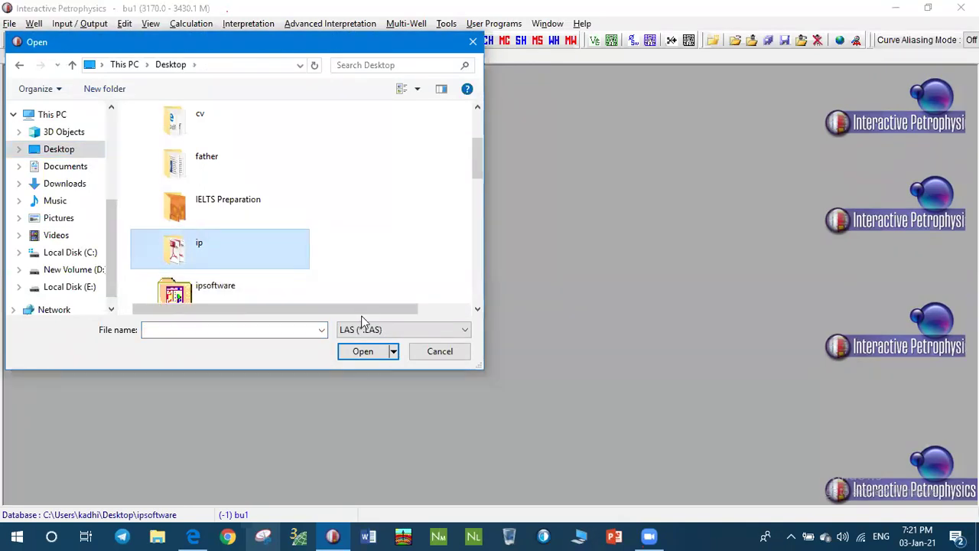
click(369, 356)
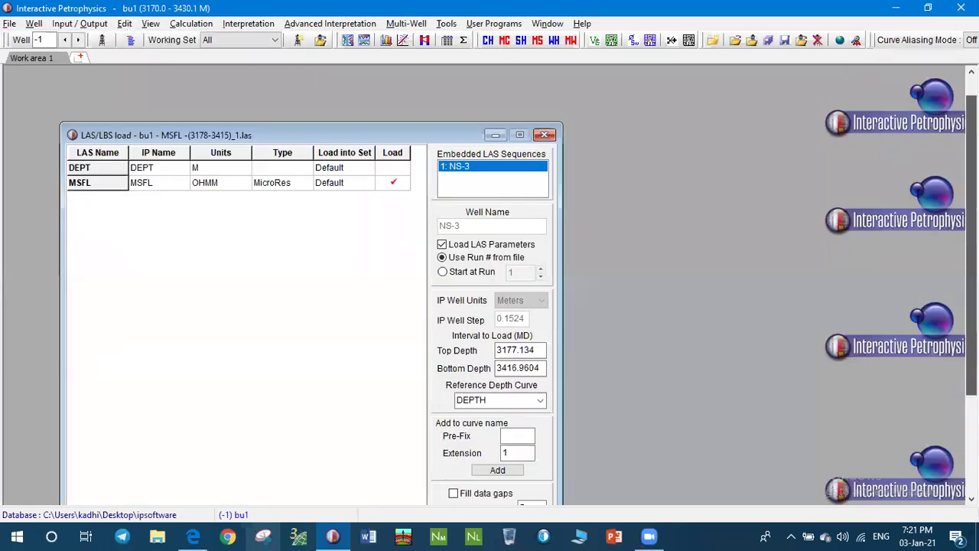
Step: Load the MSFL curve into well bu1 and close the loader
scroll(222, 468, down, 3)
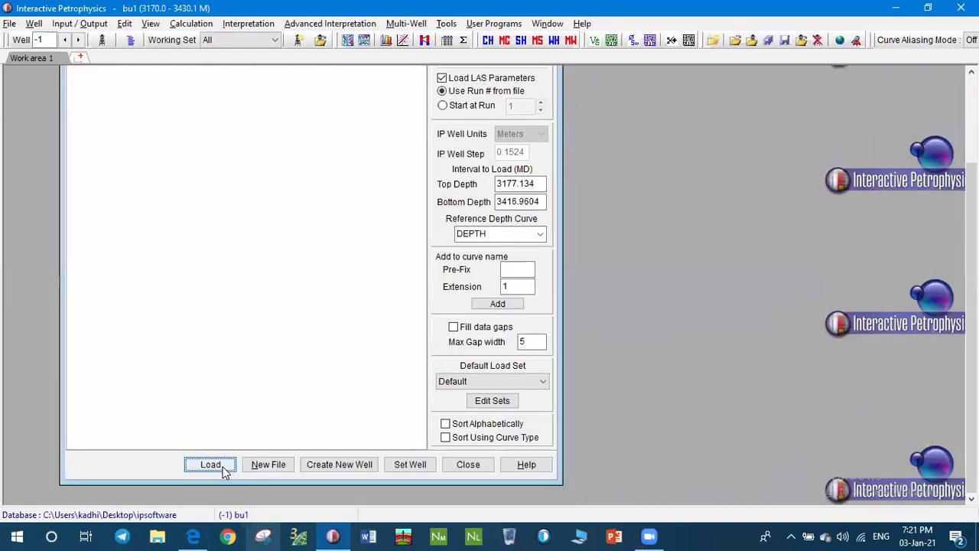
click(220, 467)
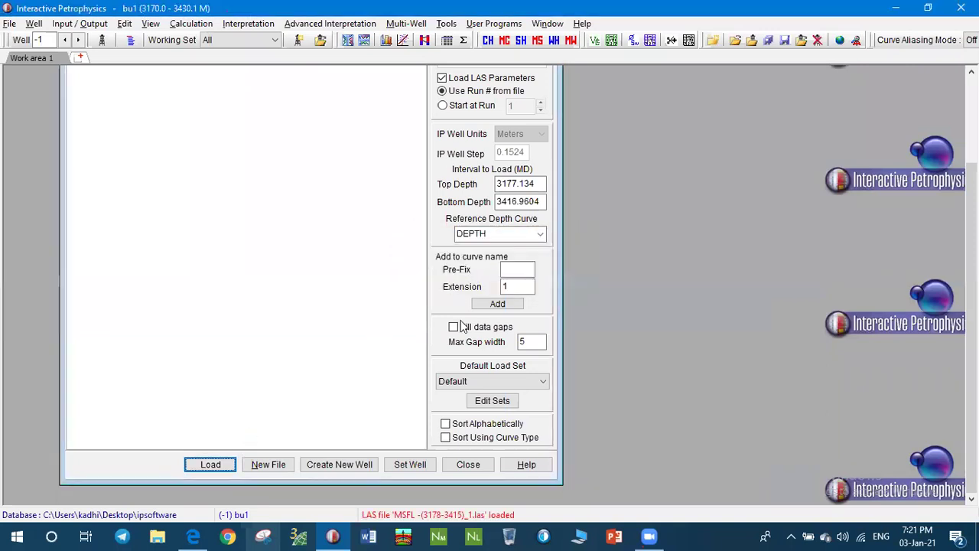
click(465, 464)
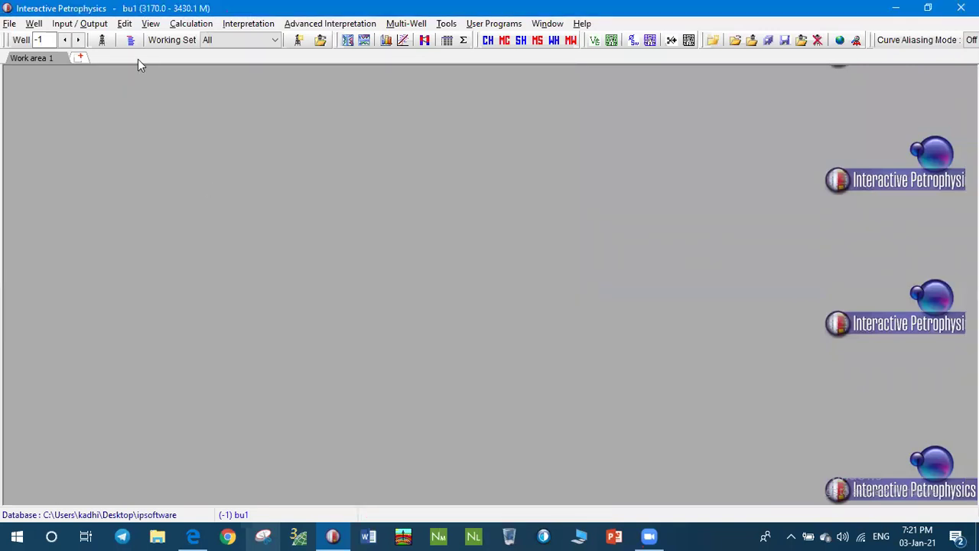
Step: Open N PHI(3178-3415)_1.las from the desktop's ip folder with the LAS/LBS loader
click(84, 26)
mouse_move(136, 38)
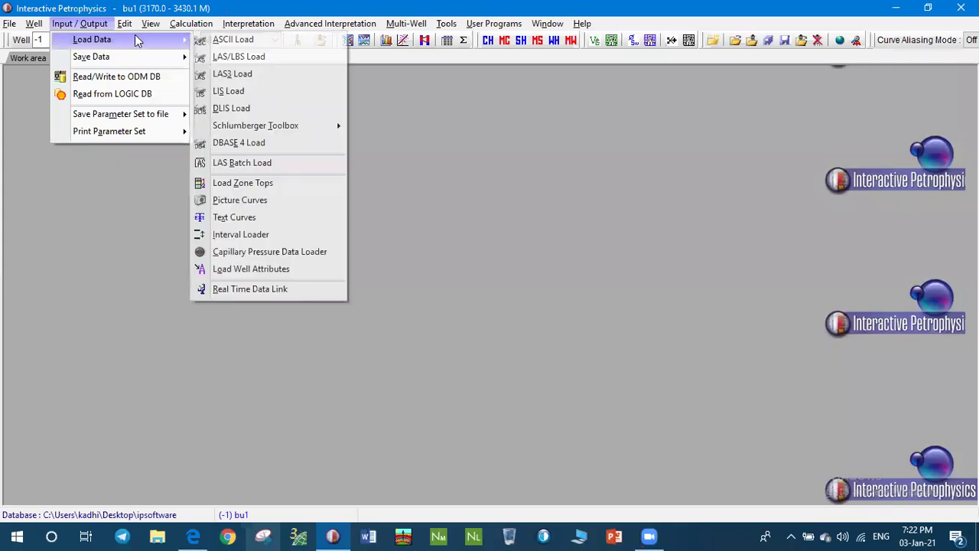
click(232, 58)
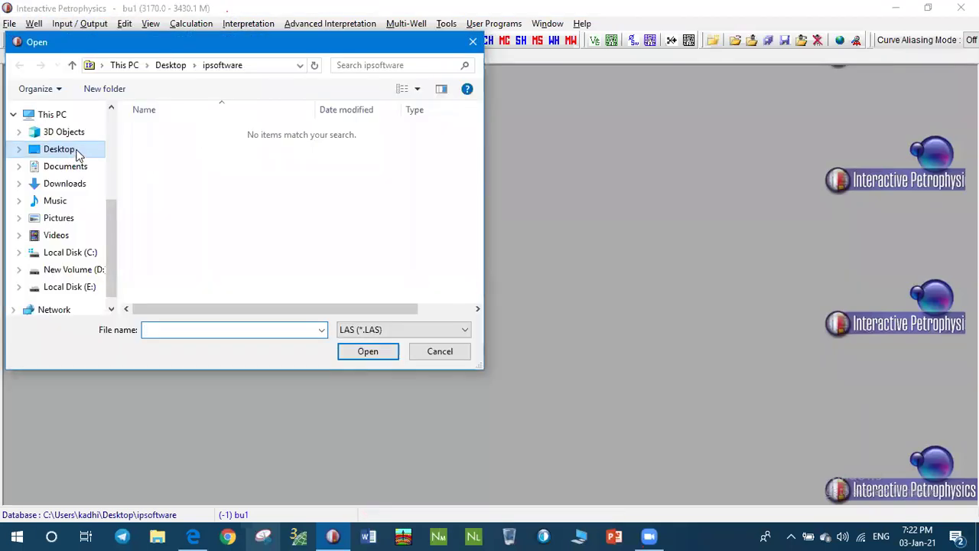
click(75, 151)
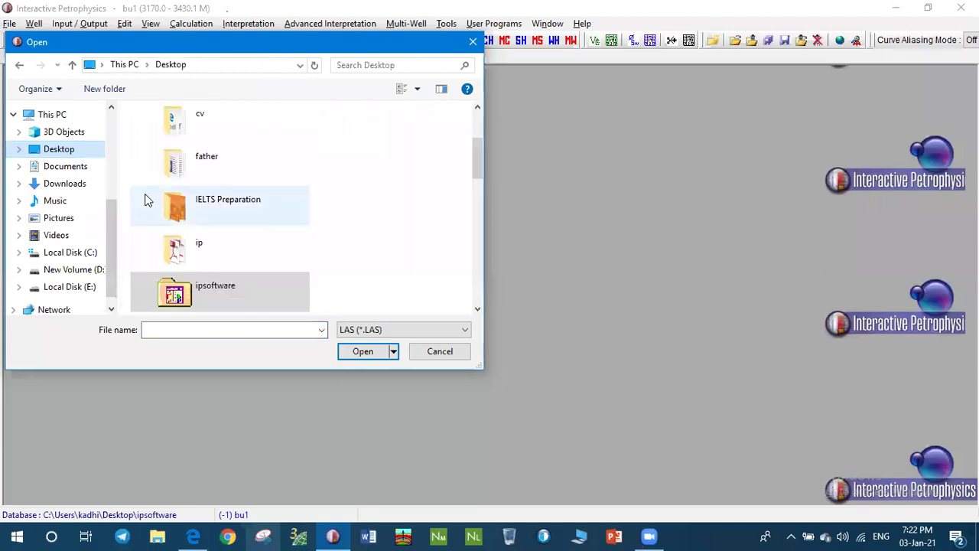
click(200, 256)
double_click(200, 257)
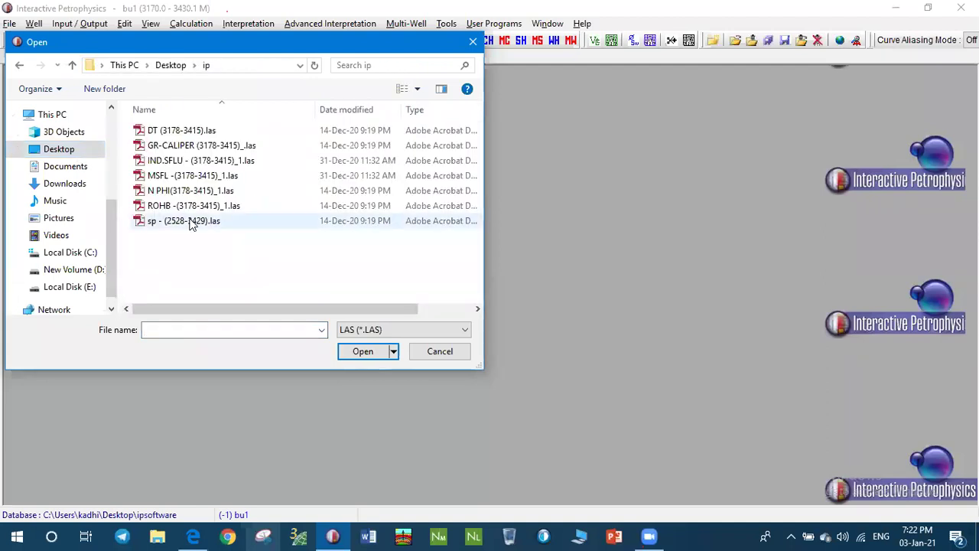
double_click(184, 191)
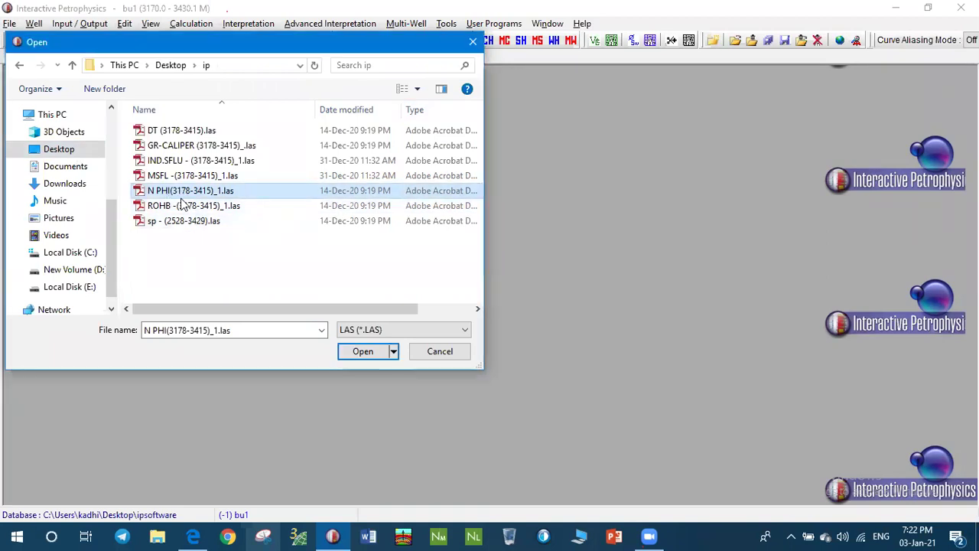
click(367, 353)
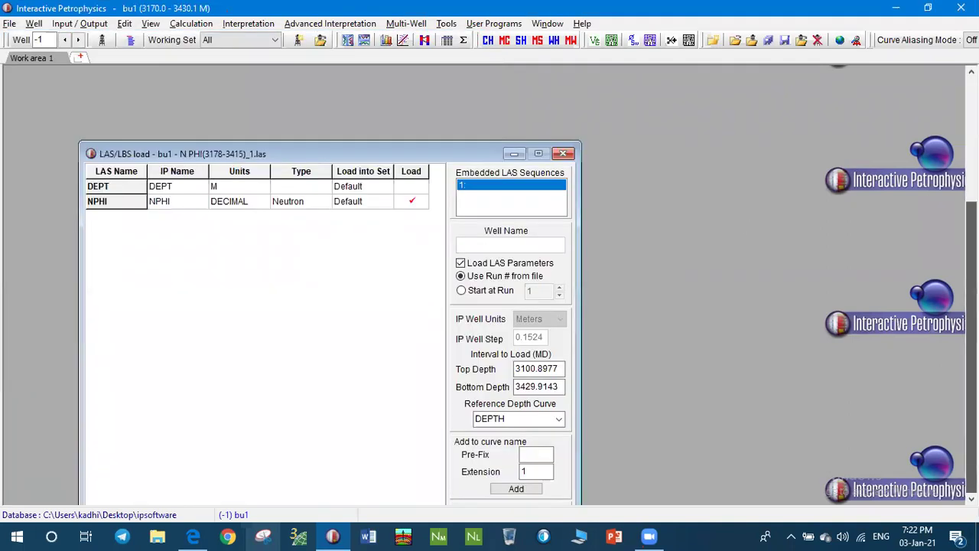
Step: Load the NPHI curve into well bu1 without extending the well interval, and close the loader
click(240, 466)
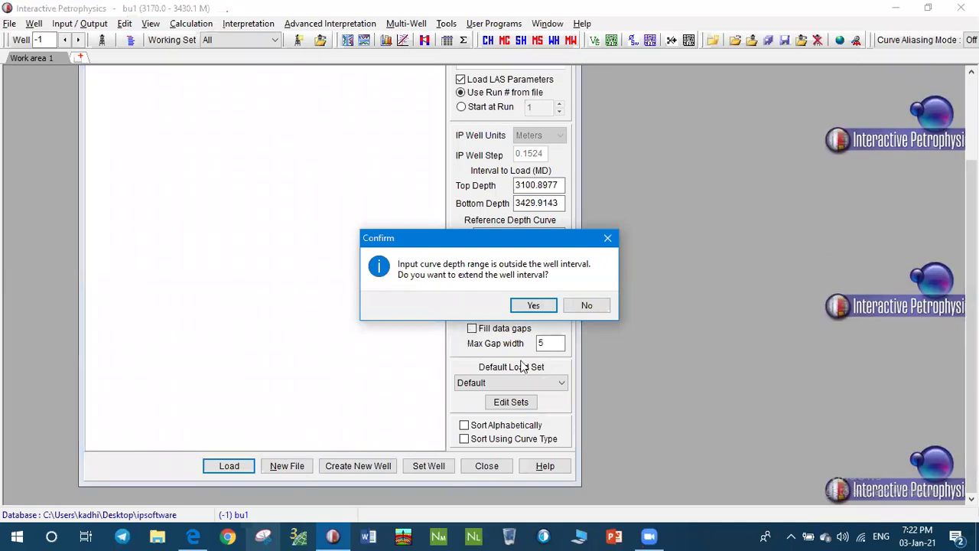
key(Return)
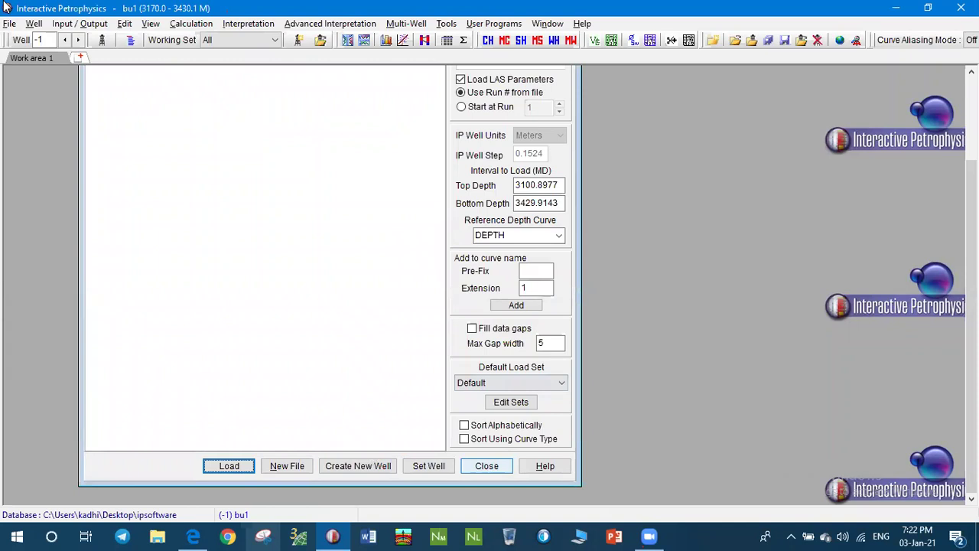
key(Escape)
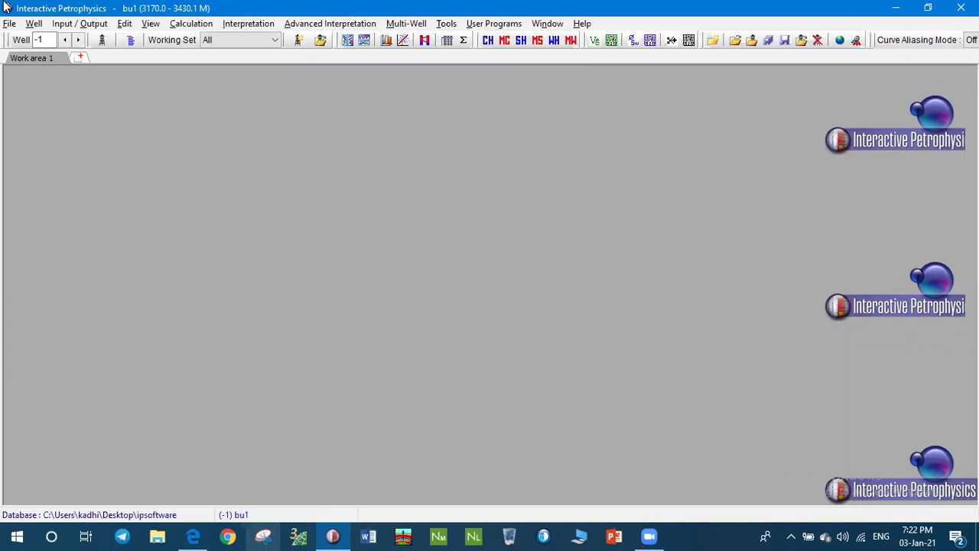
Step: Open ROHB -(3178-3415)_1.las from the desktop's ip folder with the LAS/LBS loader
click(79, 23)
mouse_move(122, 44)
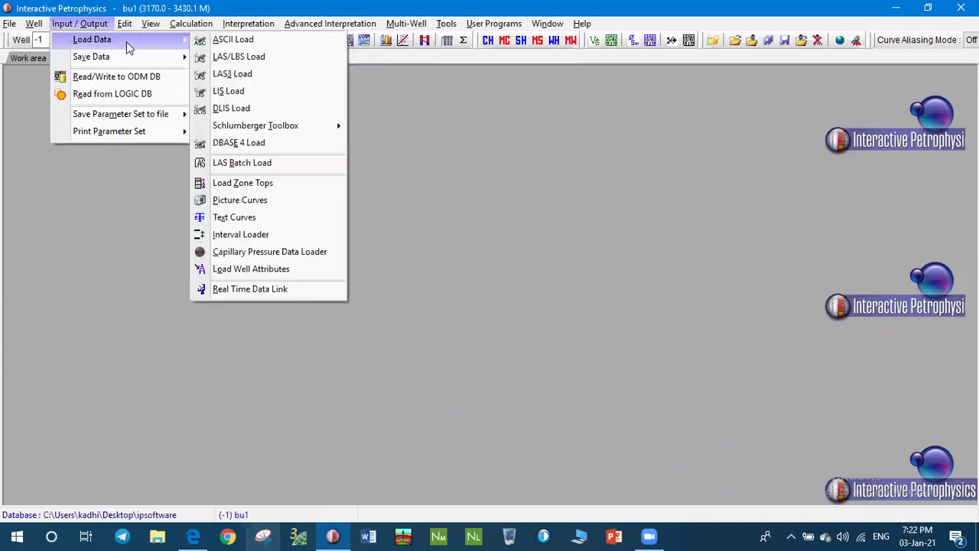
click(213, 63)
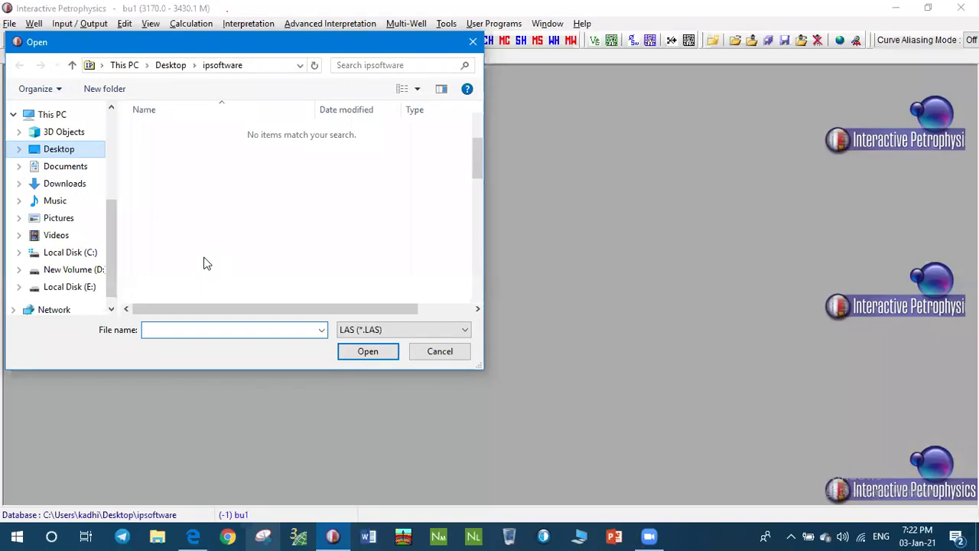
key(alt+Up)
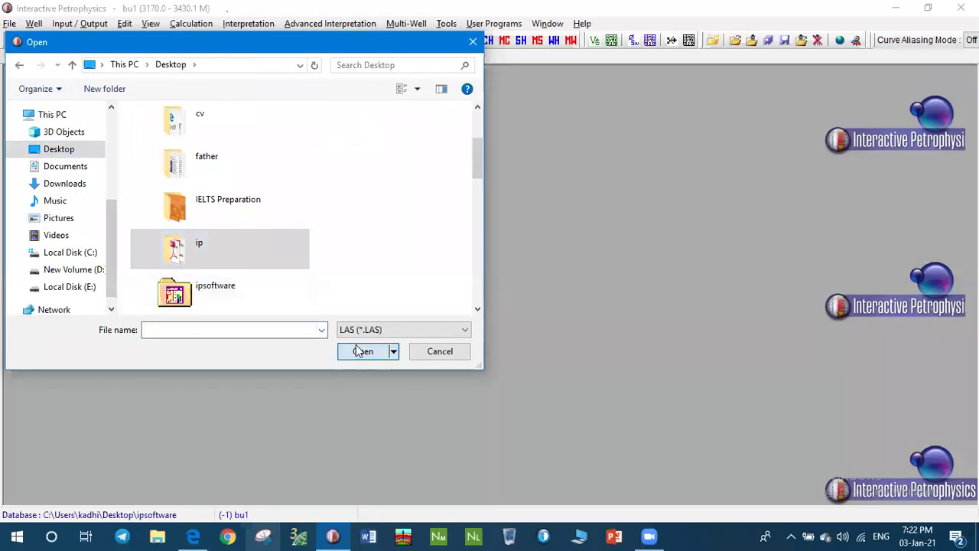
double_click(218, 248)
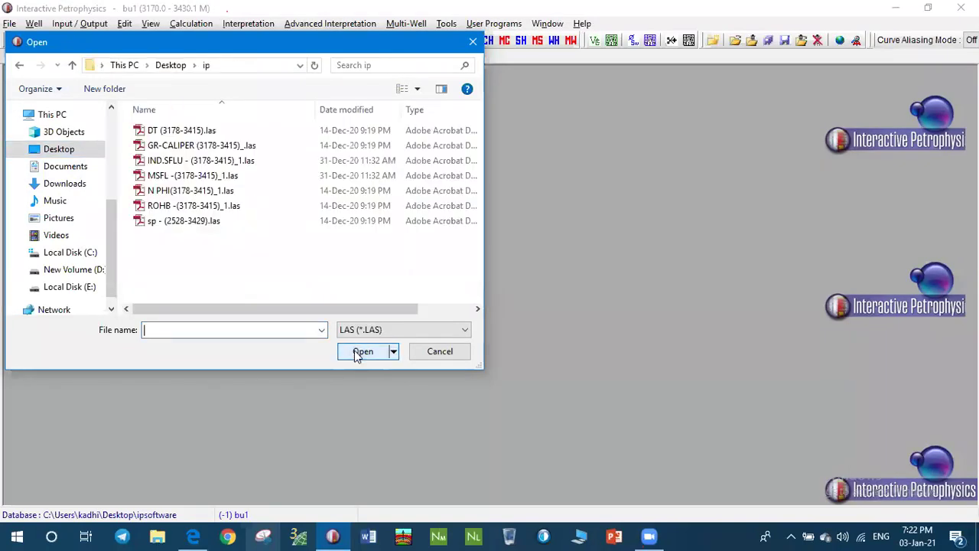
click(193, 207)
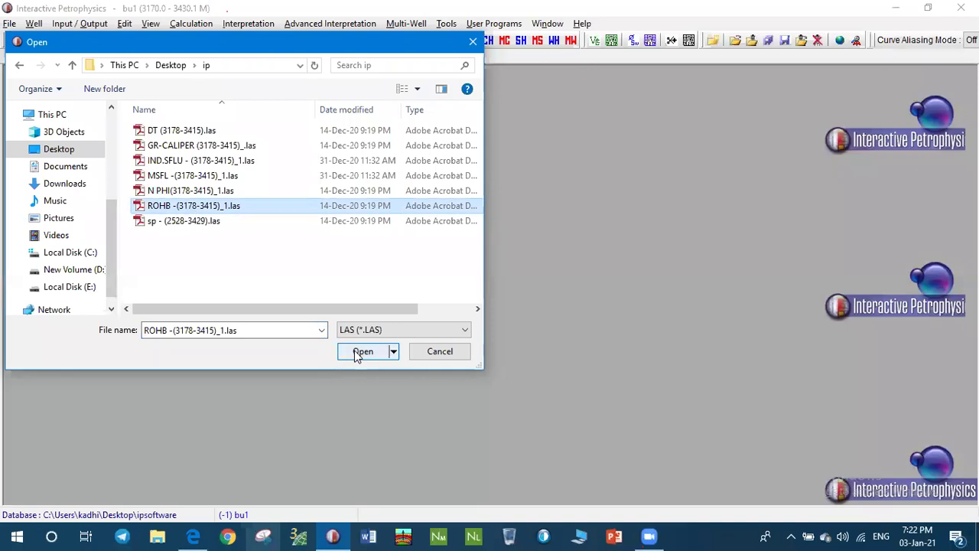
click(361, 351)
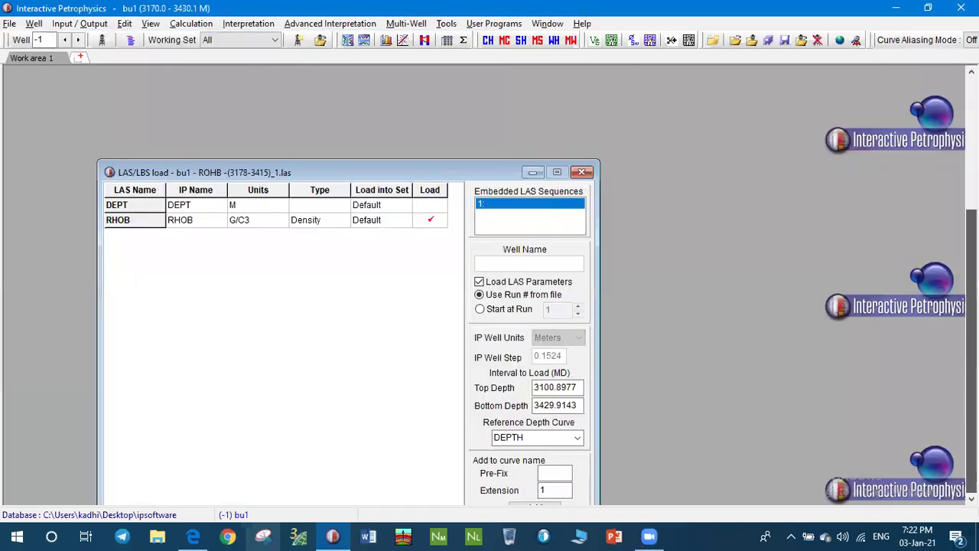
Step: Load the RHOB curve into well bu1 without extending the well interval, and close the loader
scroll(297, 433, down, 3)
click(249, 468)
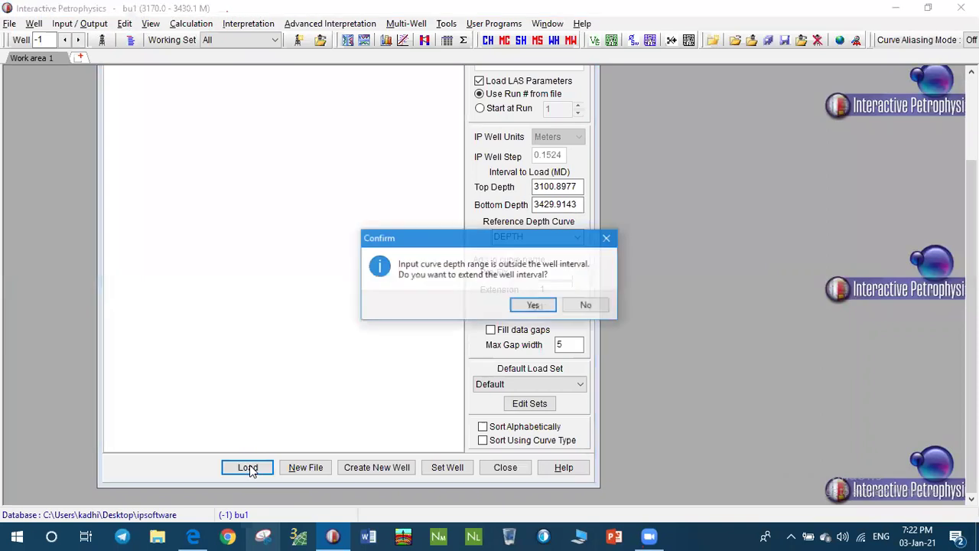
click(585, 304)
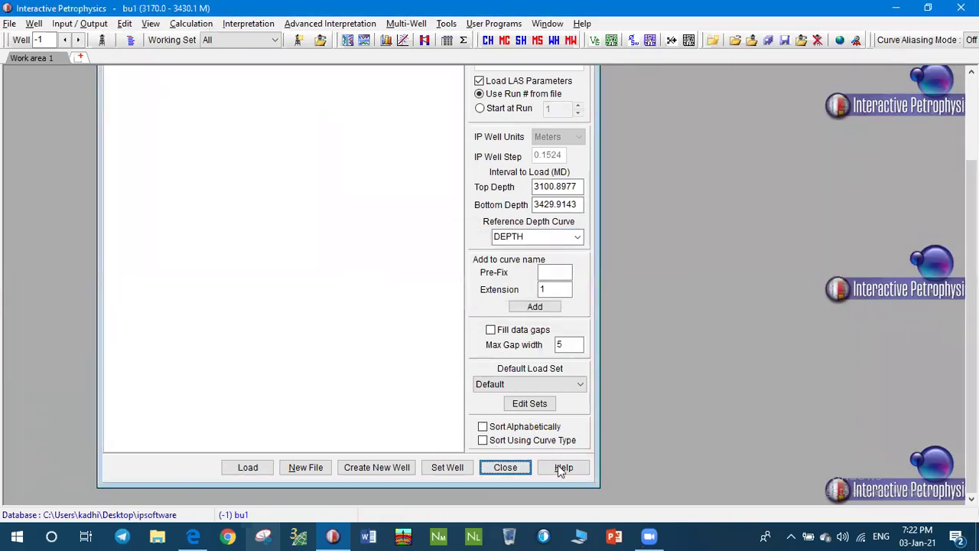
click(505, 466)
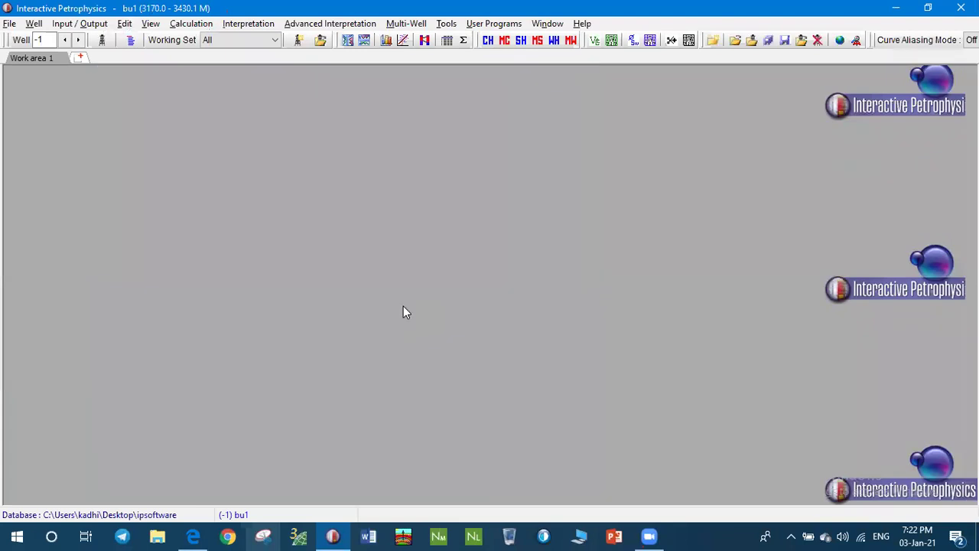
Step: Open sp - (2528-3429).las from the desktop's ip folder with the LAS/LBS loader
click(79, 23)
mouse_move(135, 43)
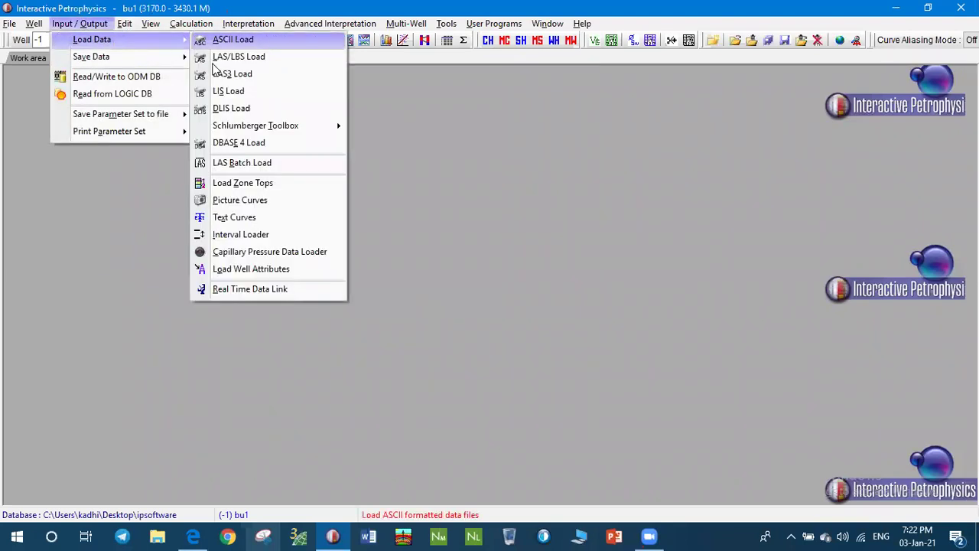
click(226, 56)
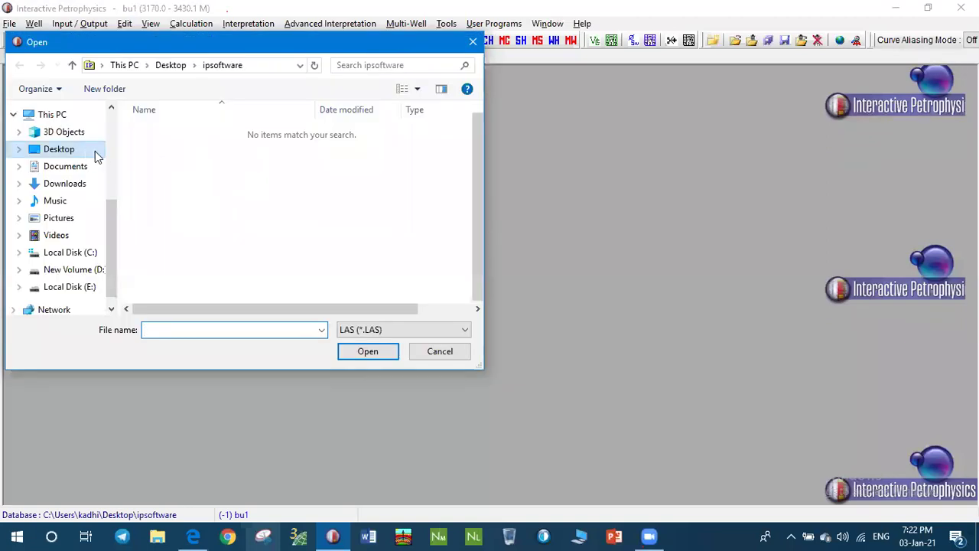
click(95, 156)
double_click(206, 247)
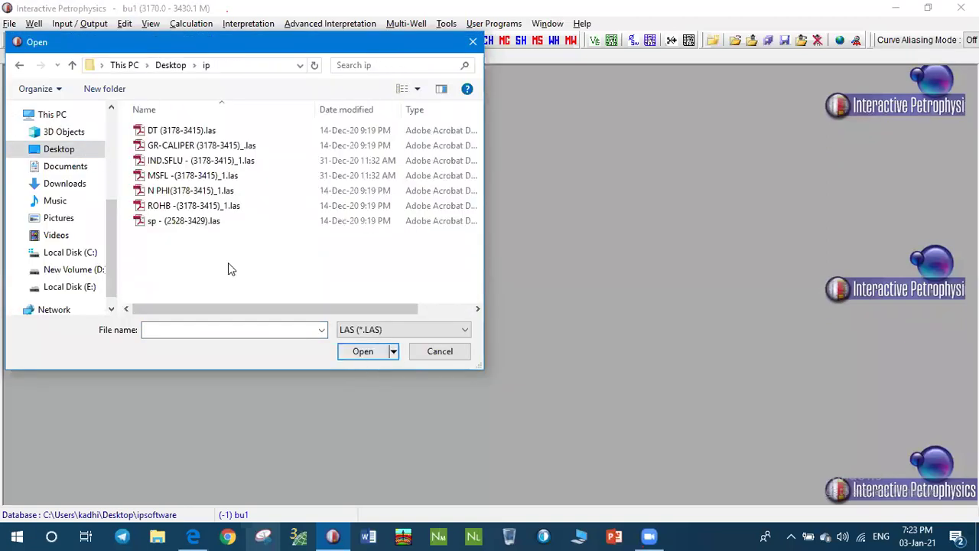
click(185, 223)
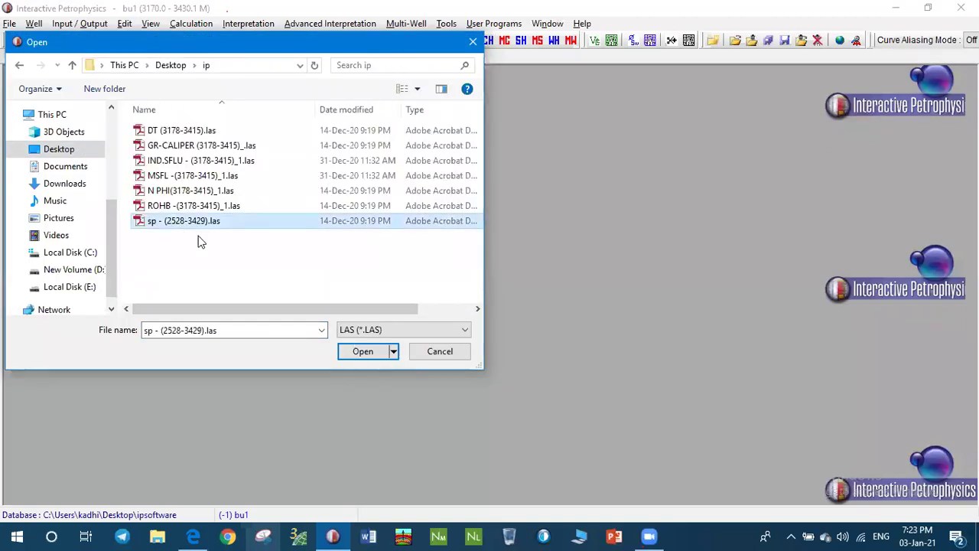
click(363, 352)
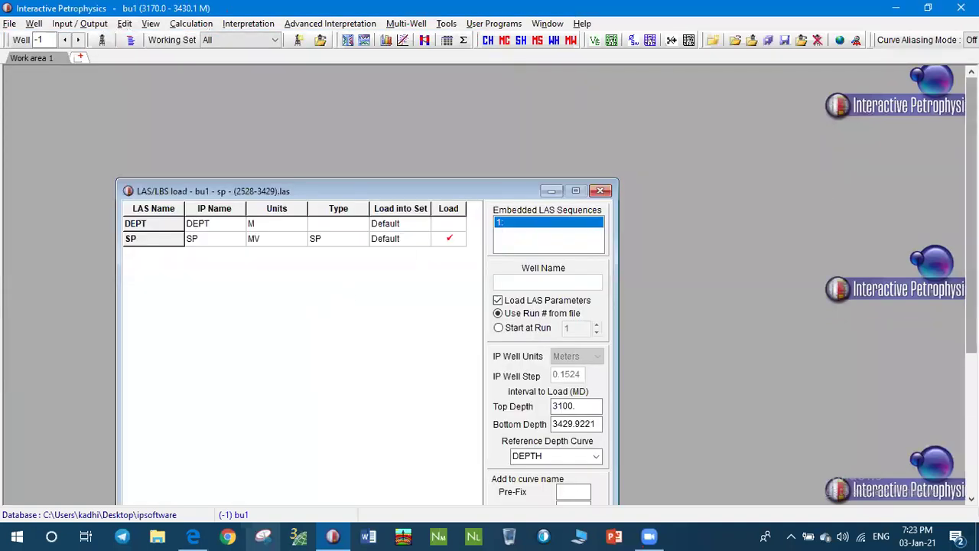
Step: Load the SP curve into well bu1 without extending the well interval, and close the loader
scroll(417, 474, down, 3)
click(278, 465)
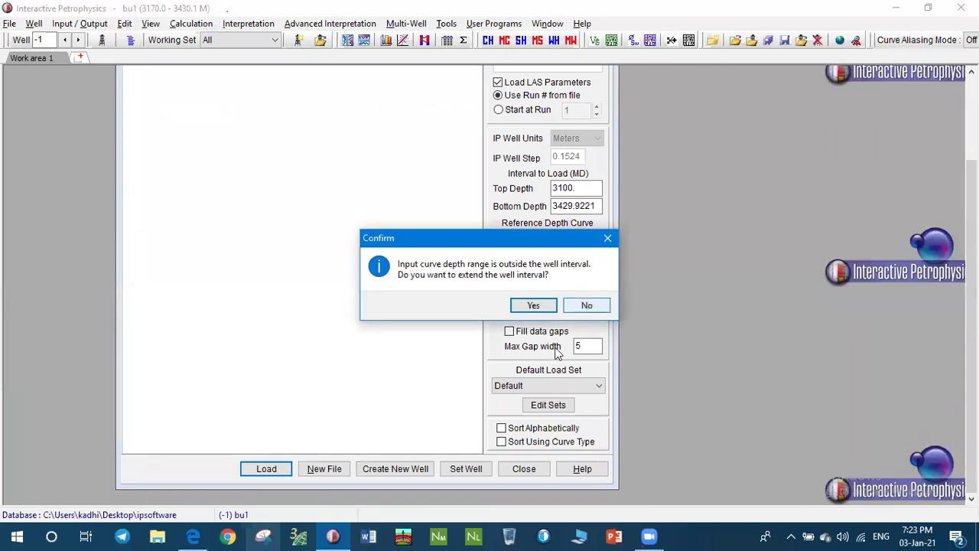
click(585, 306)
click(524, 468)
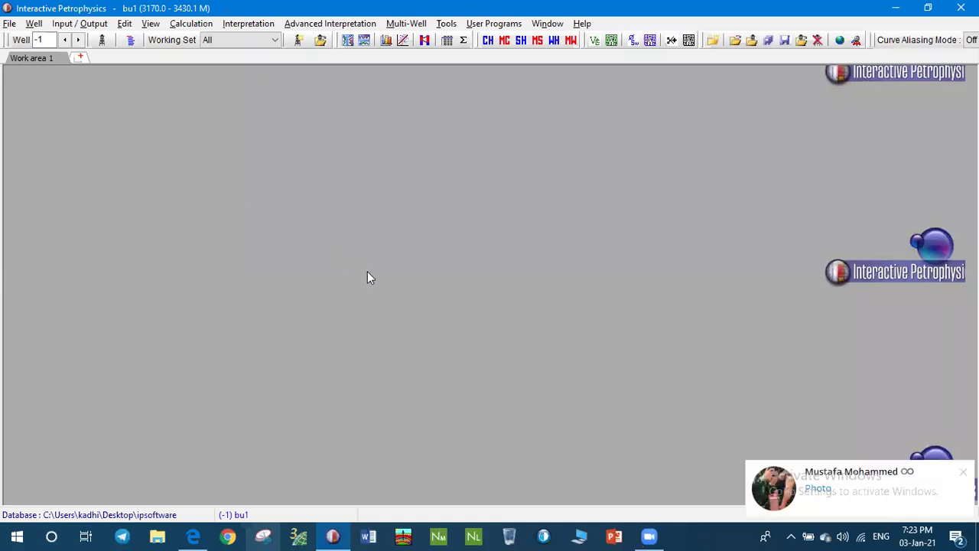
Step: Open the Schlumberger environmental corrections for well bu1 and move the window so all of it fits in the work area
click(942, 457)
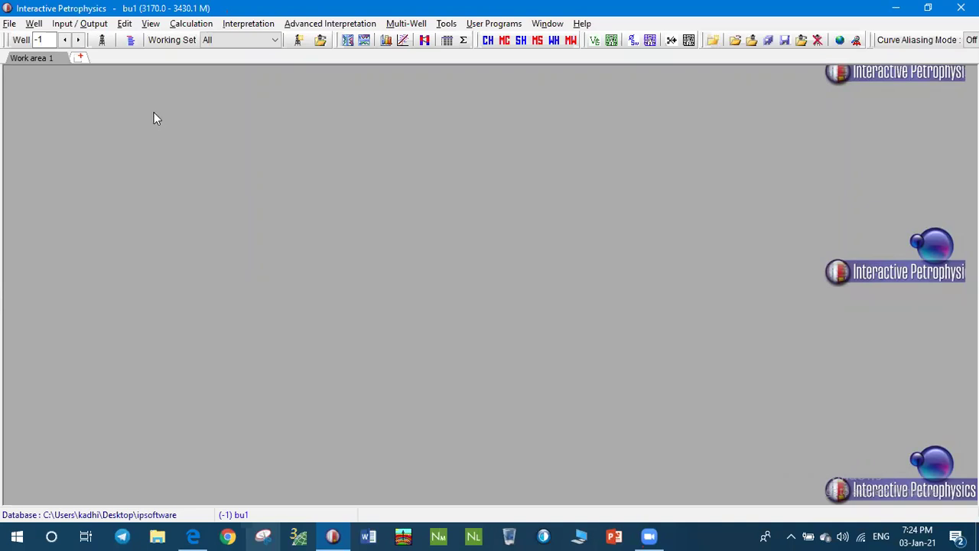
click(179, 25)
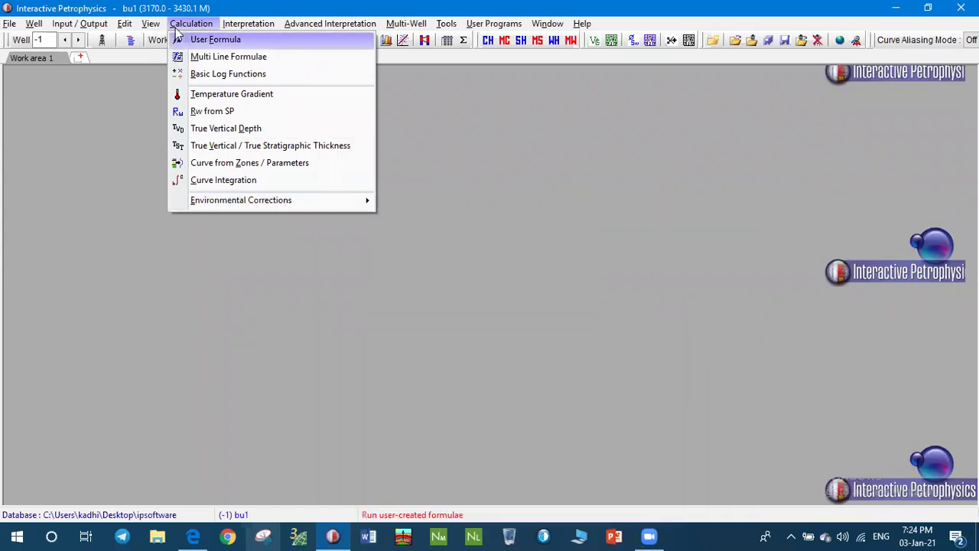
mouse_move(237, 201)
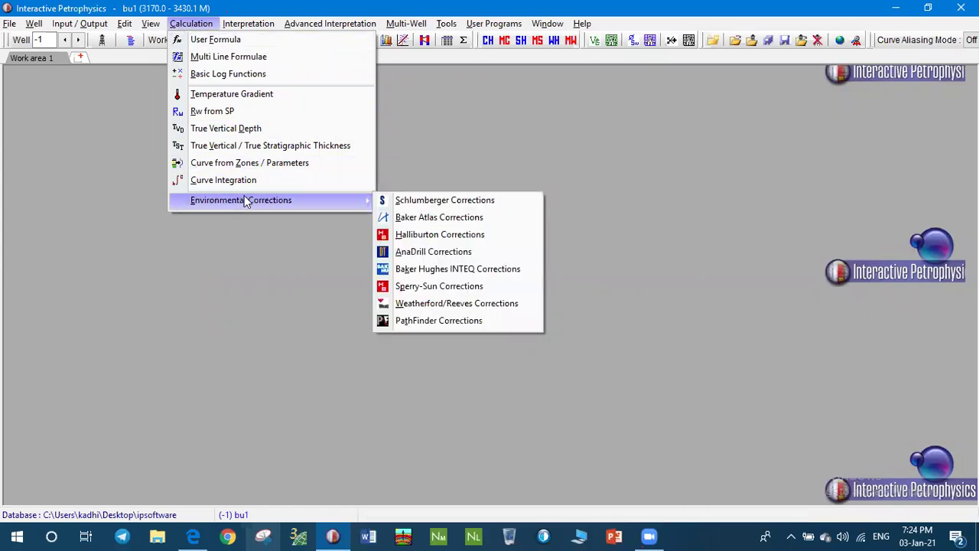
click(412, 201)
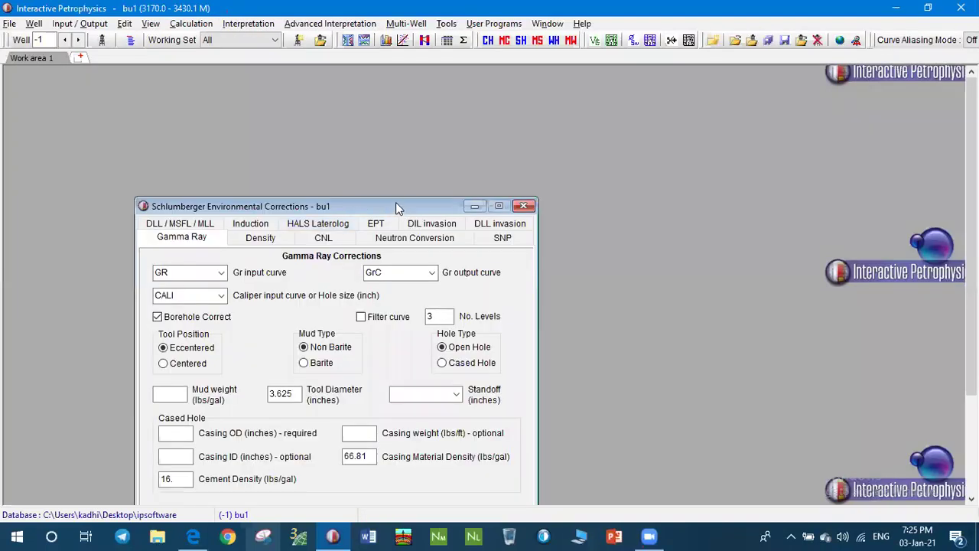
drag(396, 202, 400, 188)
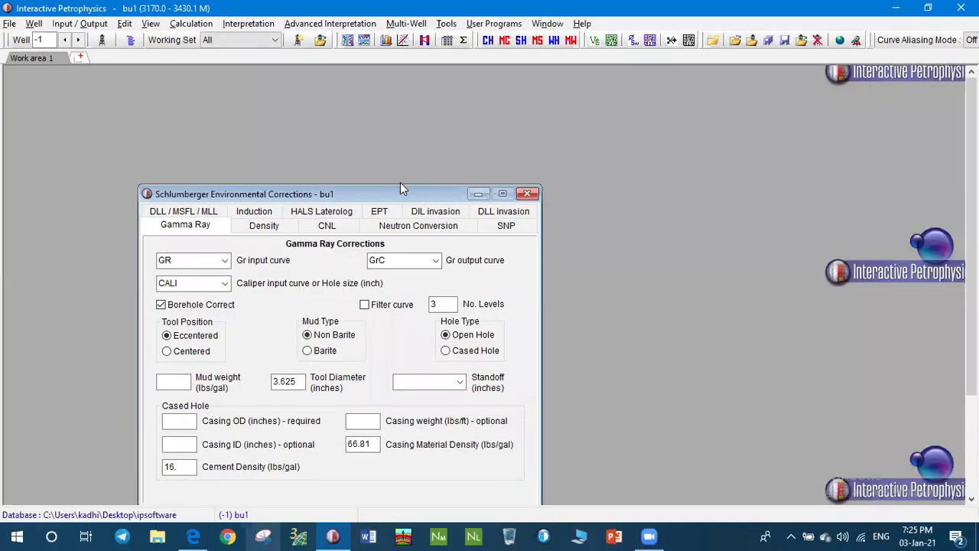
drag(401, 185, 391, 66)
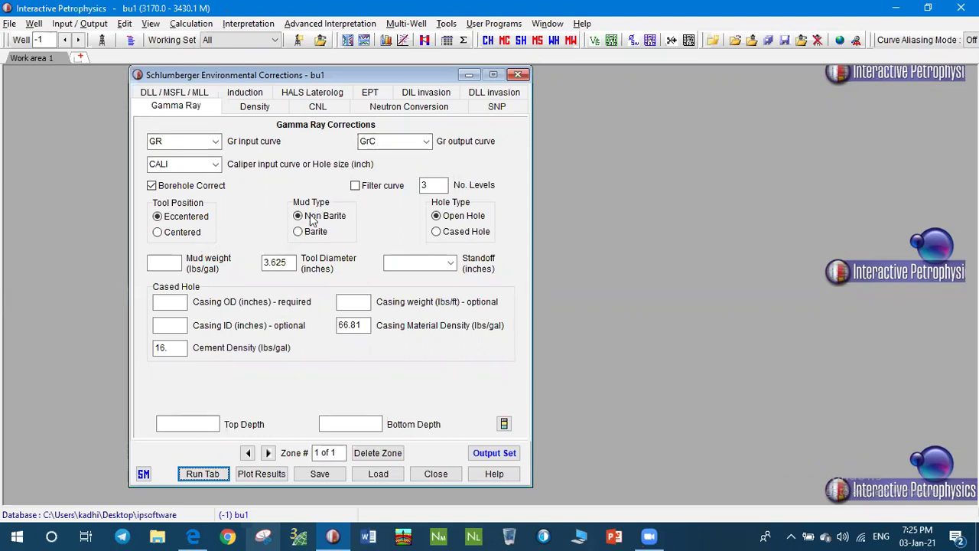
Step: Set the gamma ray correction's mud weight to 12 lbs/gal with an open hole type, and run the correction
click(177, 264)
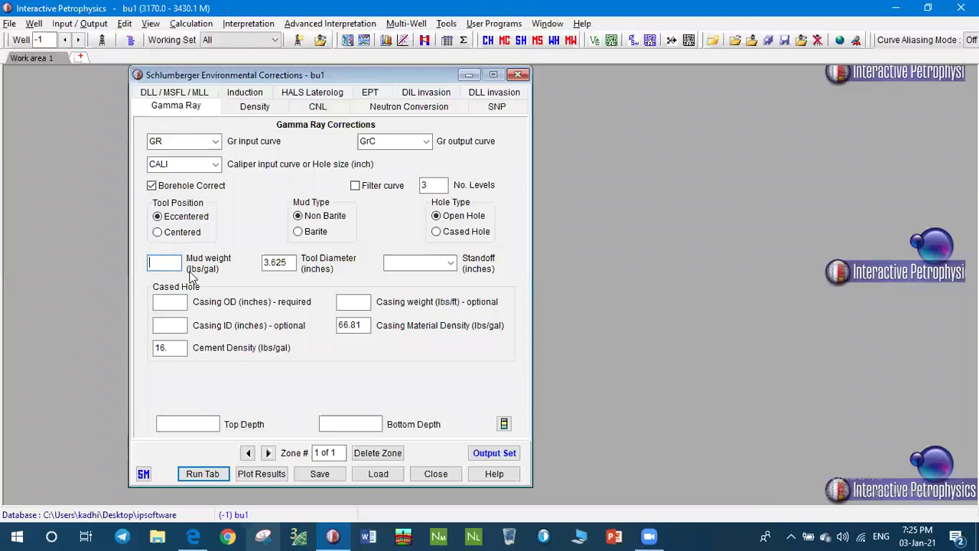
text(12)
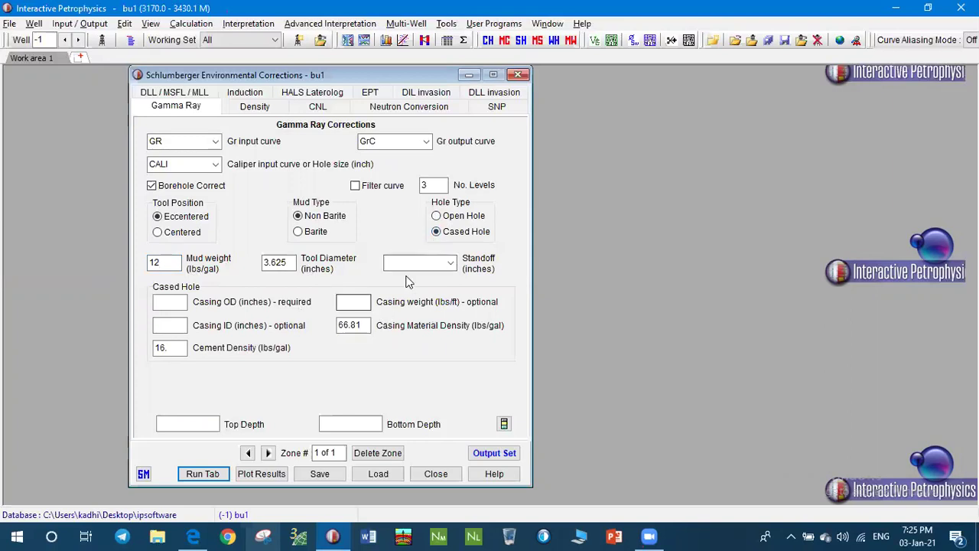
click(436, 215)
click(342, 421)
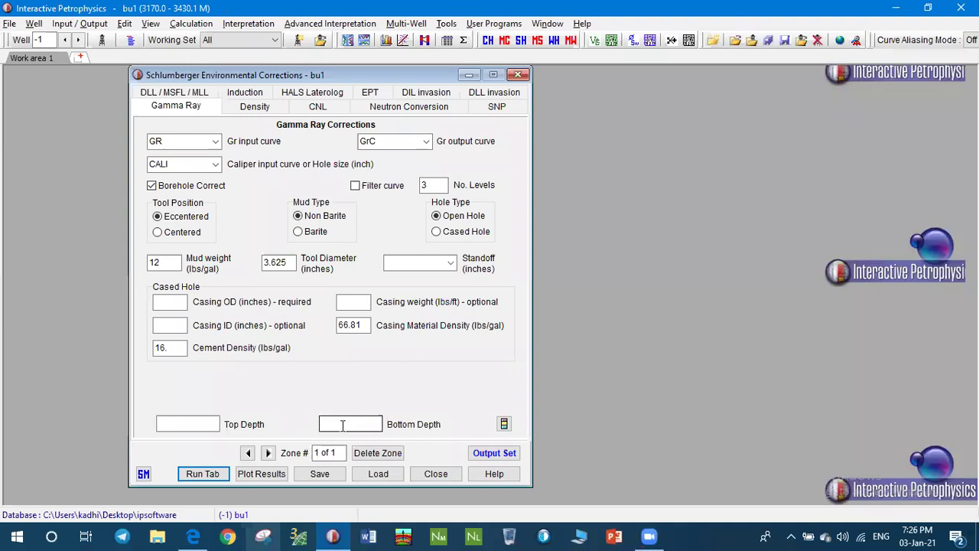
click(204, 423)
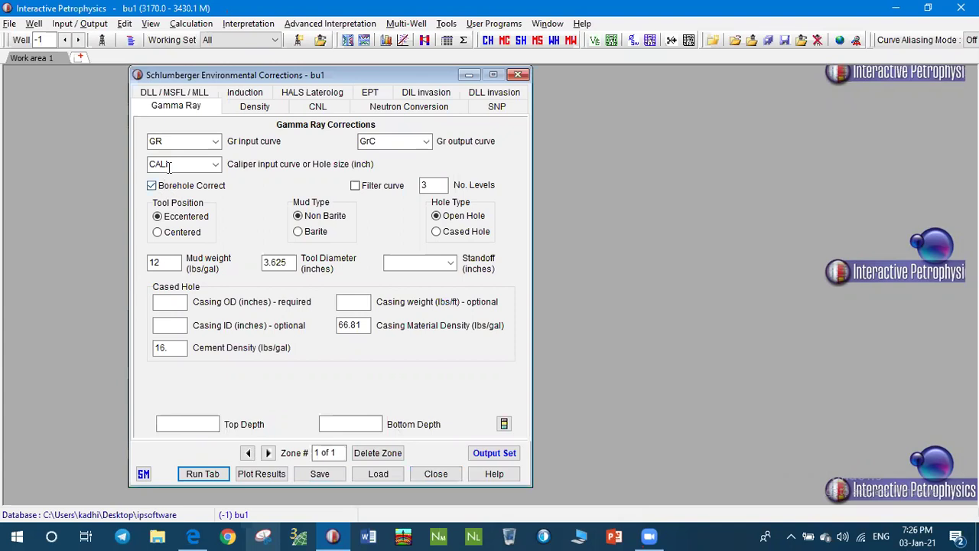
click(208, 475)
Step: Plot the gamma ray correction results and maximize the plot window
click(258, 474)
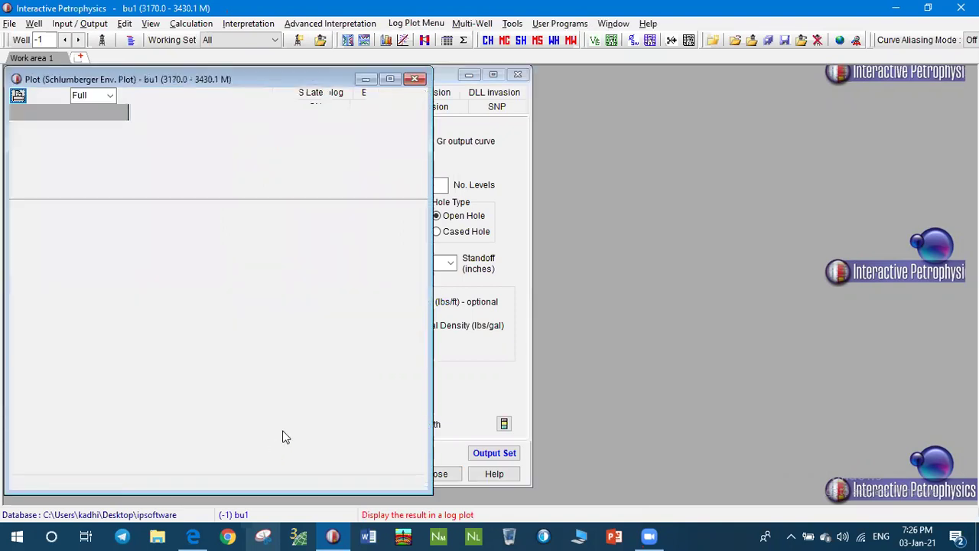
drag(287, 78, 552, 79)
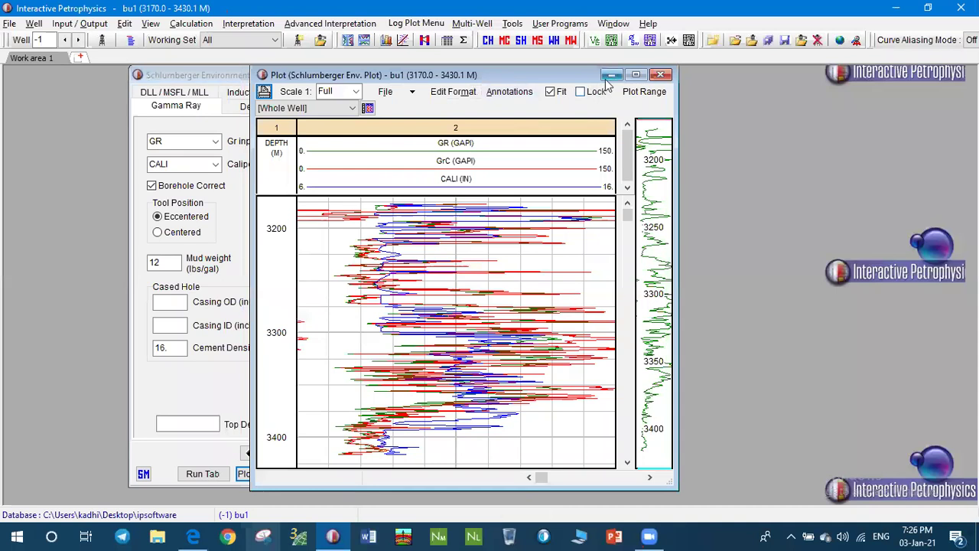
click(636, 75)
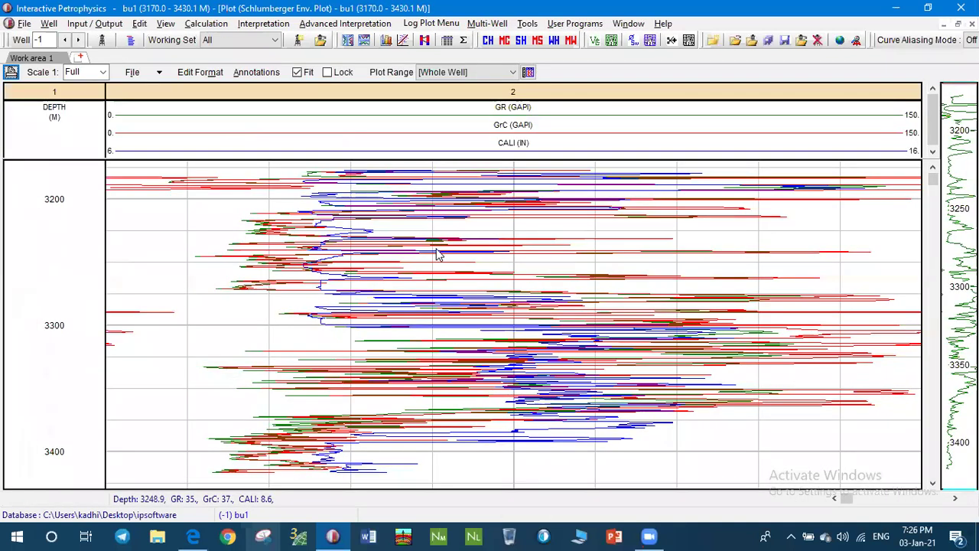
Step: Hide the CALI curve in the format of the plot's track 2
double_click(484, 142)
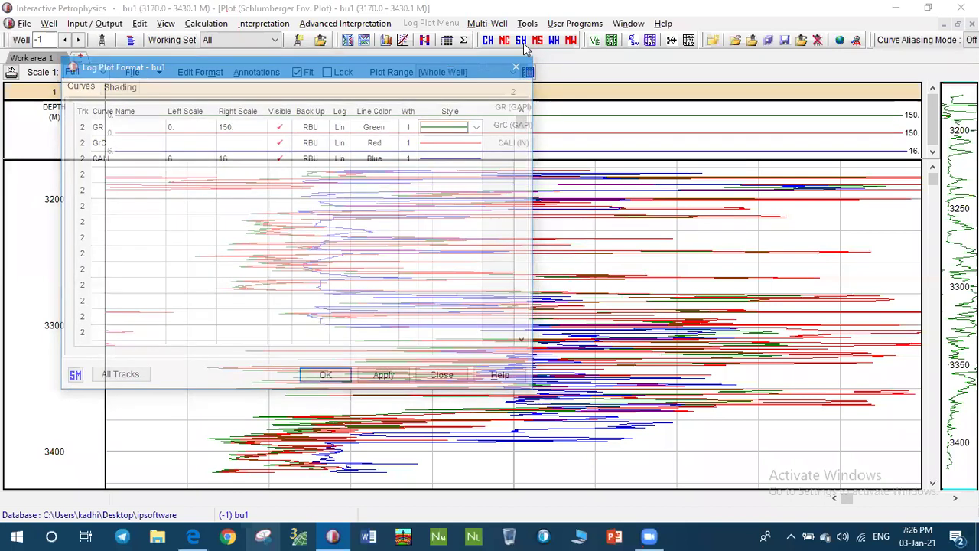
click(514, 67)
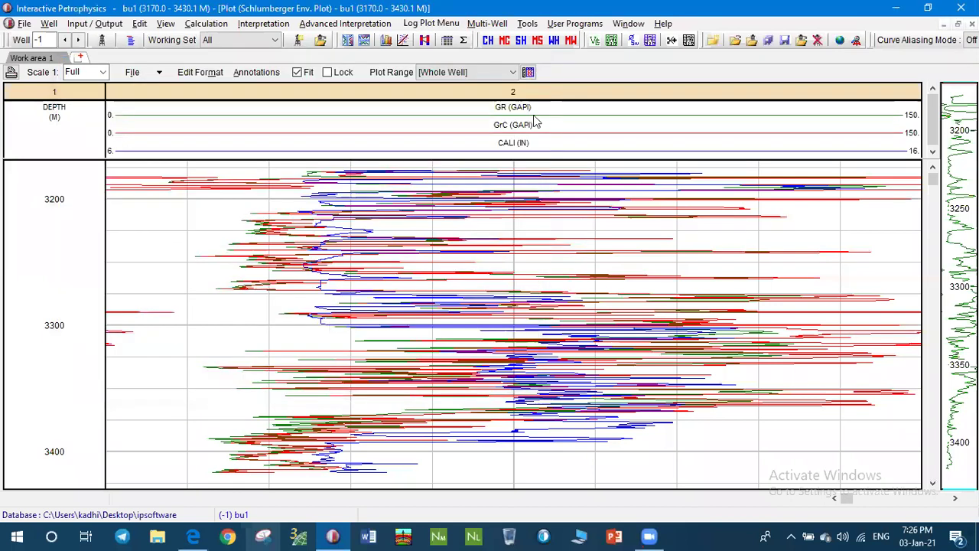
double_click(464, 126)
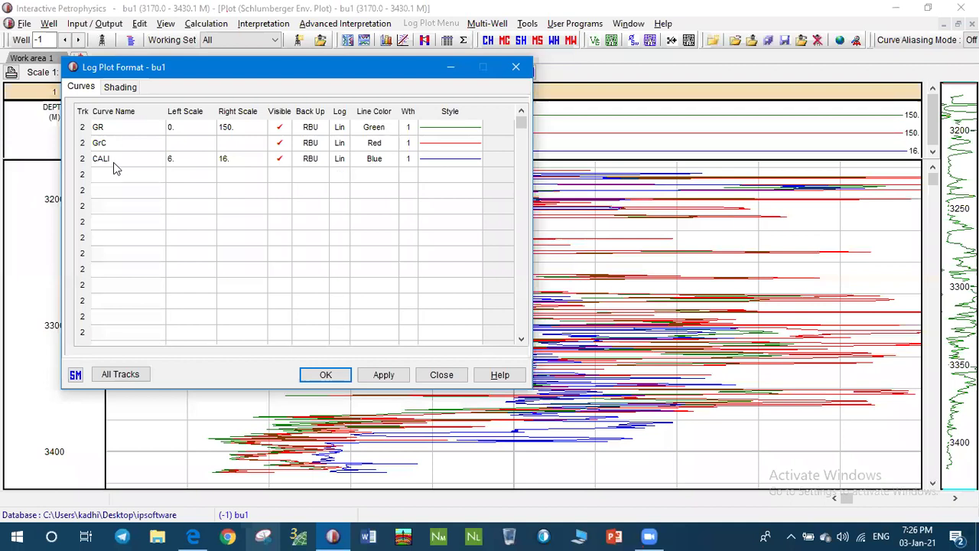
click(280, 160)
Step: Set the line width of the GR and GrC curves to 3 and apply the plot format
click(410, 129)
text(3)
click(414, 143)
text(3)
click(456, 127)
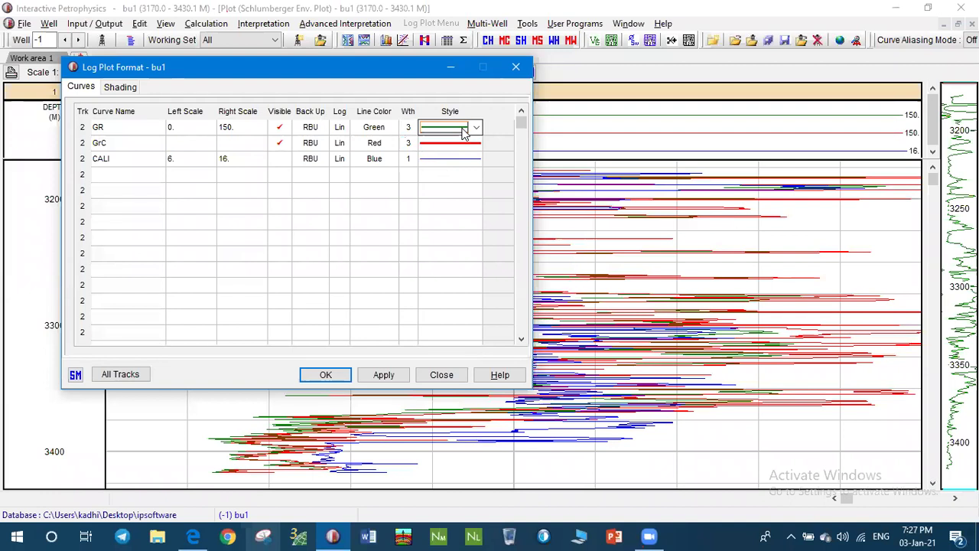
click(476, 128)
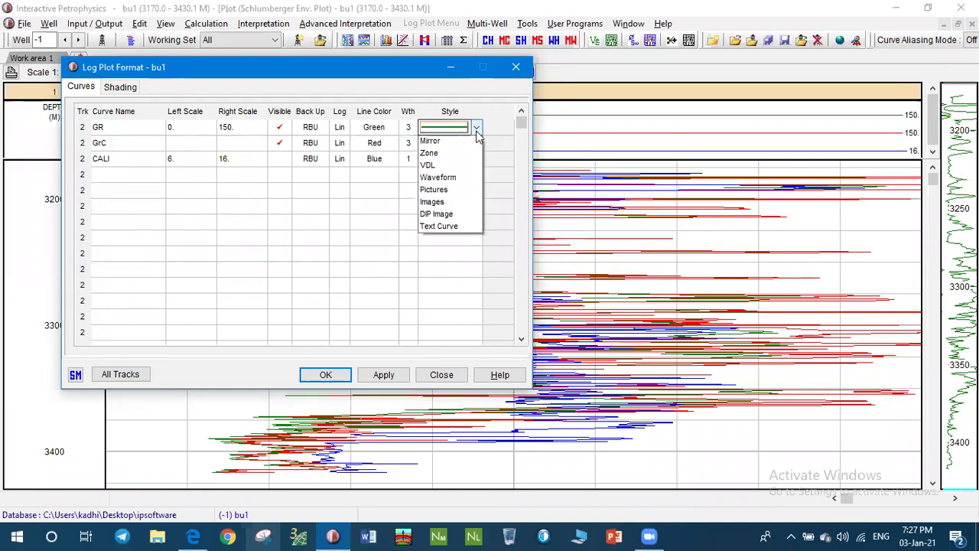
click(477, 132)
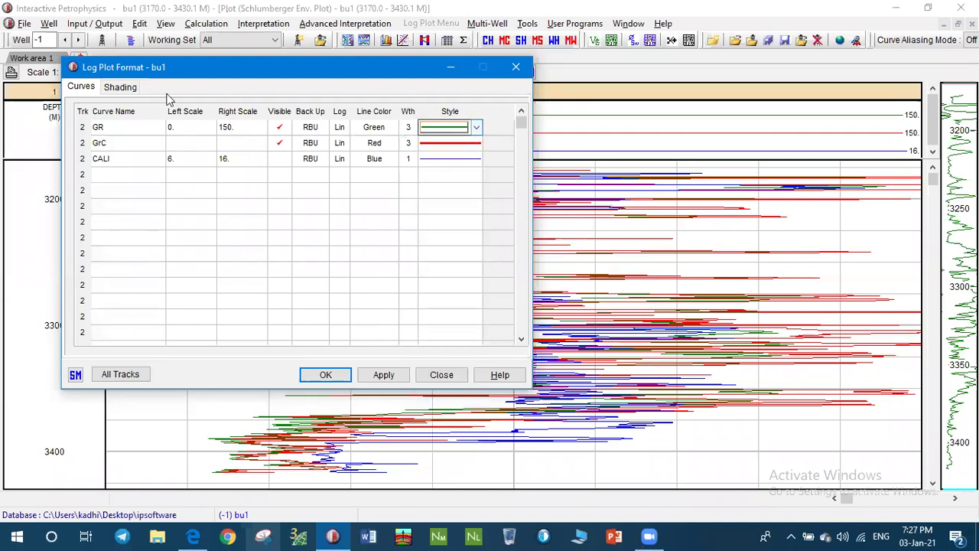
click(134, 87)
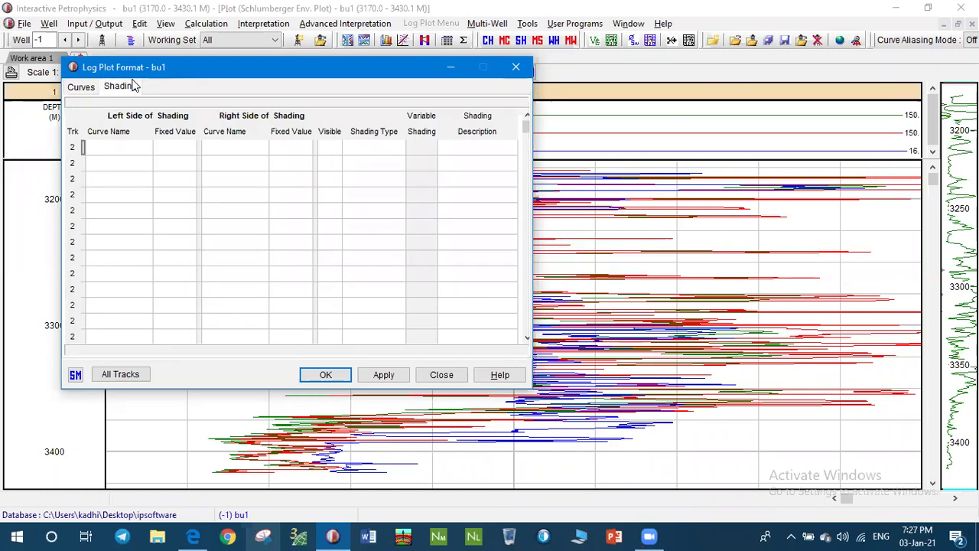
click(90, 89)
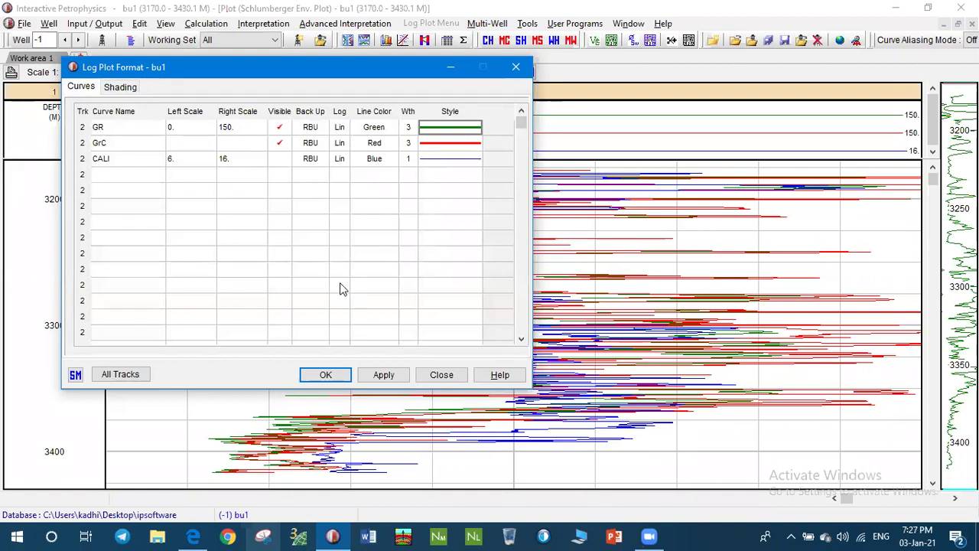
click(375, 378)
click(327, 376)
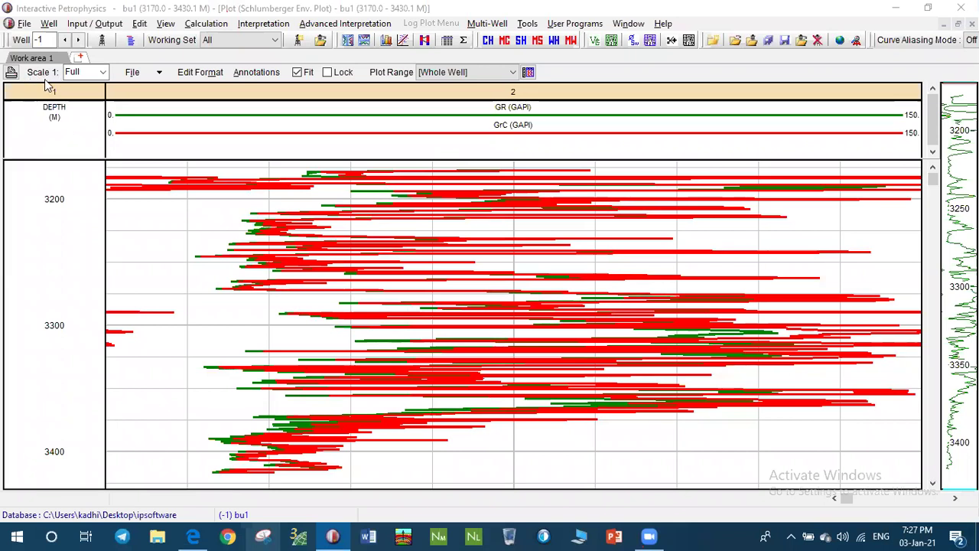
Step: Enlarge the plot's depth scale through 1:1000 and 1:600 to 1:500
click(103, 72)
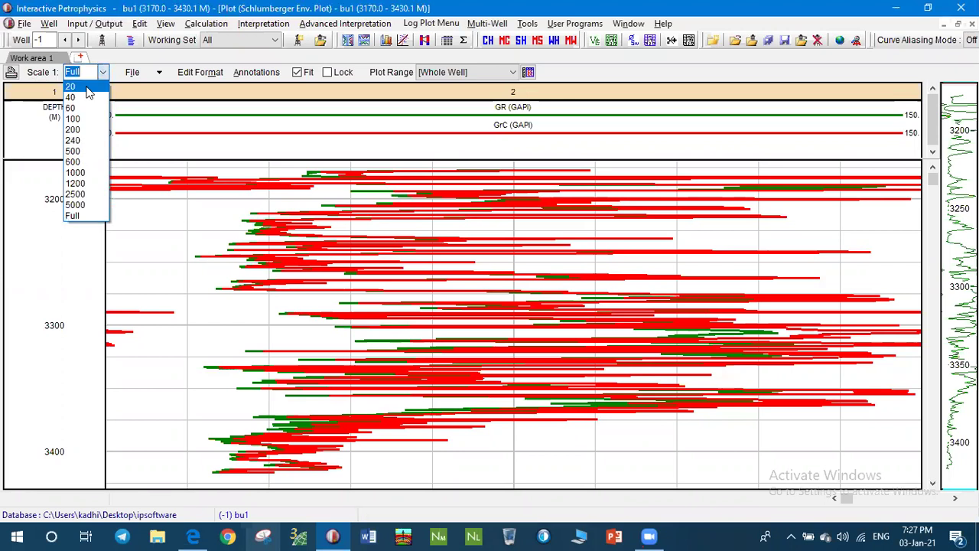
click(80, 173)
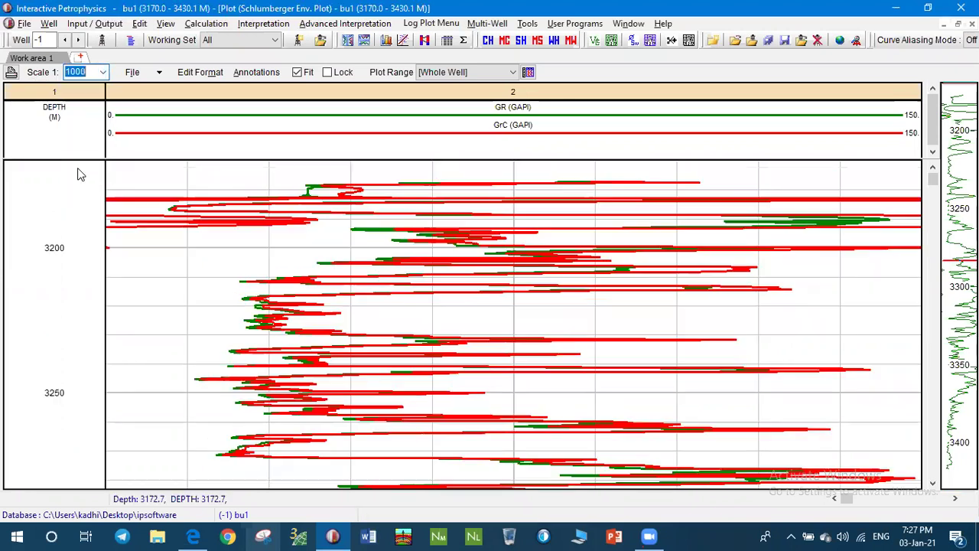
click(103, 73)
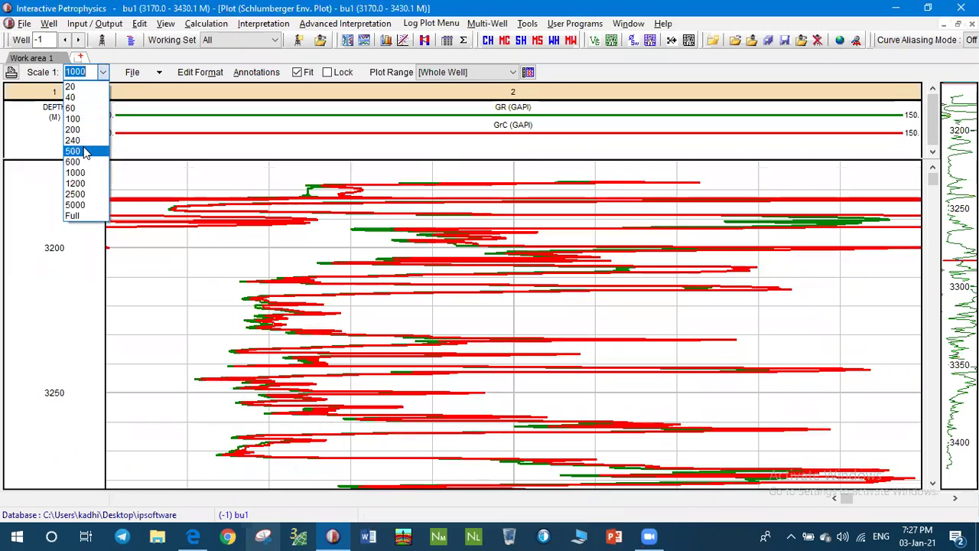
click(76, 162)
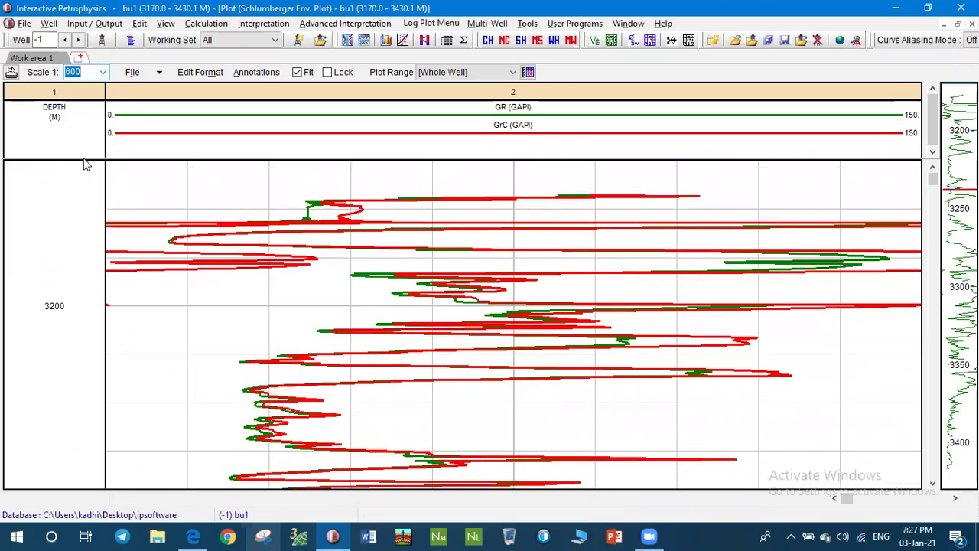
click(103, 72)
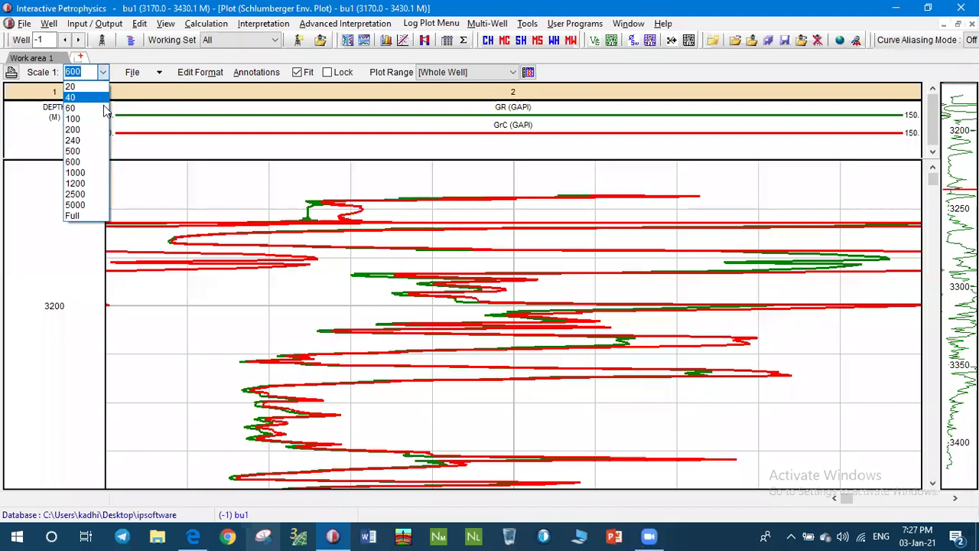
click(82, 151)
scroll(360, 244, down, 3)
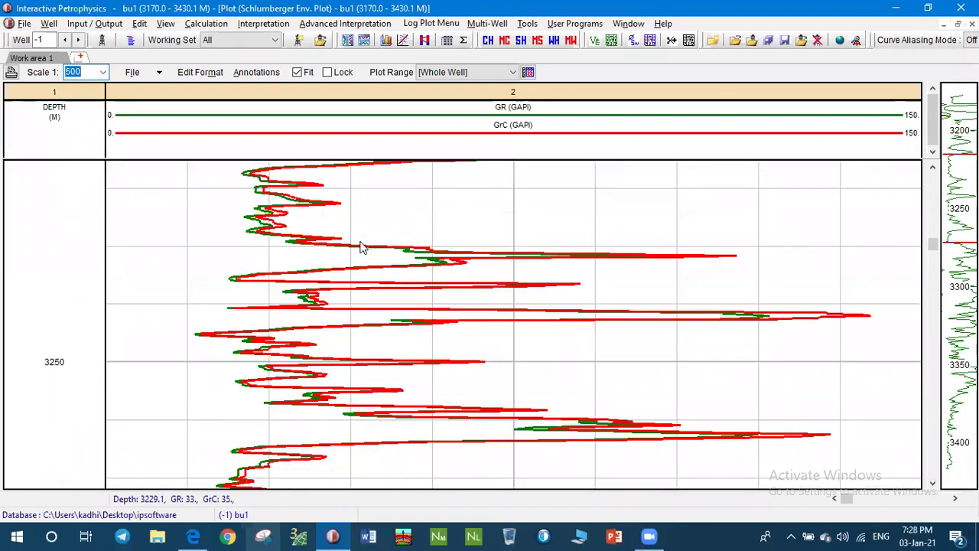
double_click(606, 95)
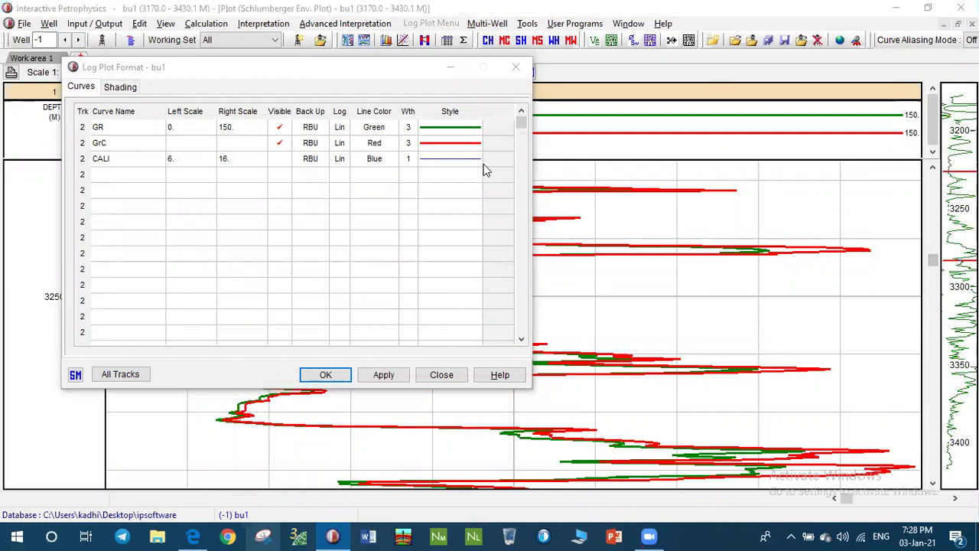
click(371, 61)
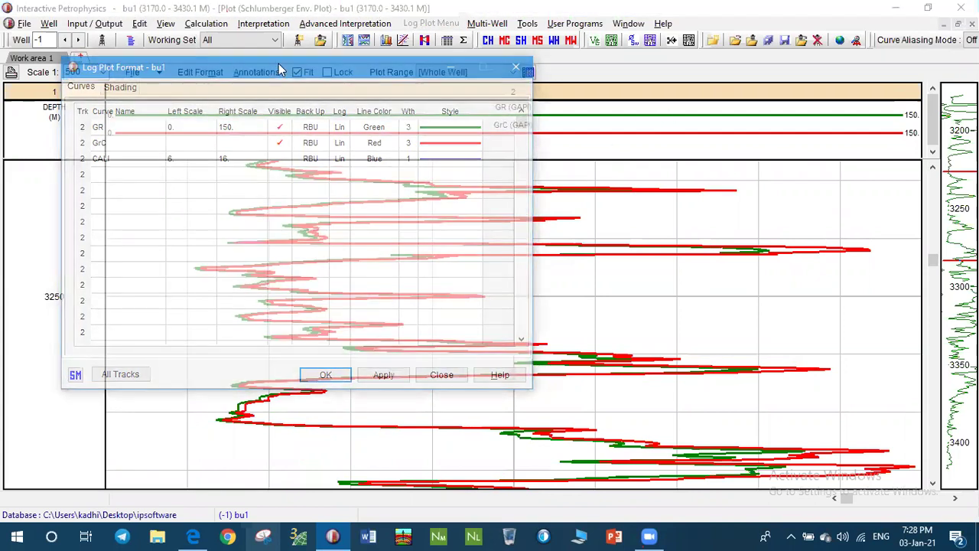
click(579, 213)
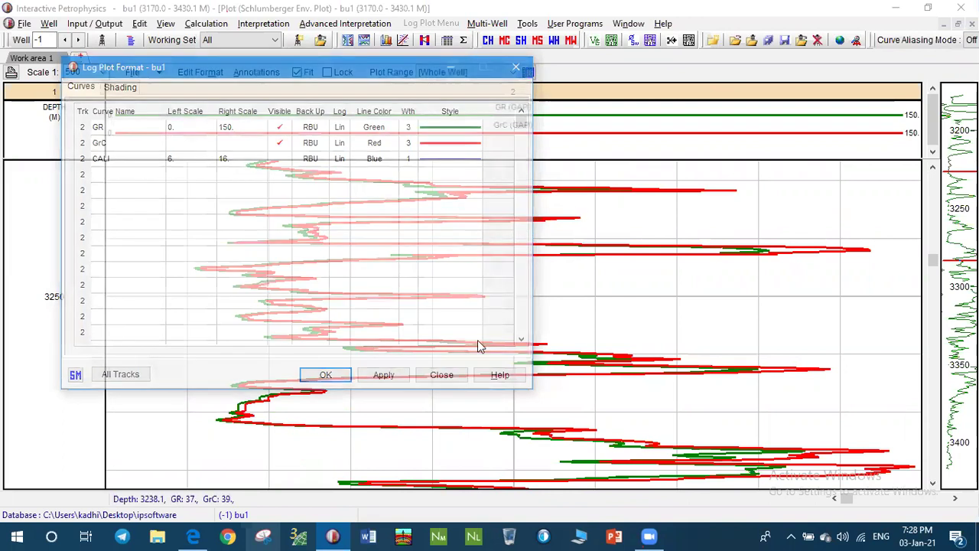
click(477, 340)
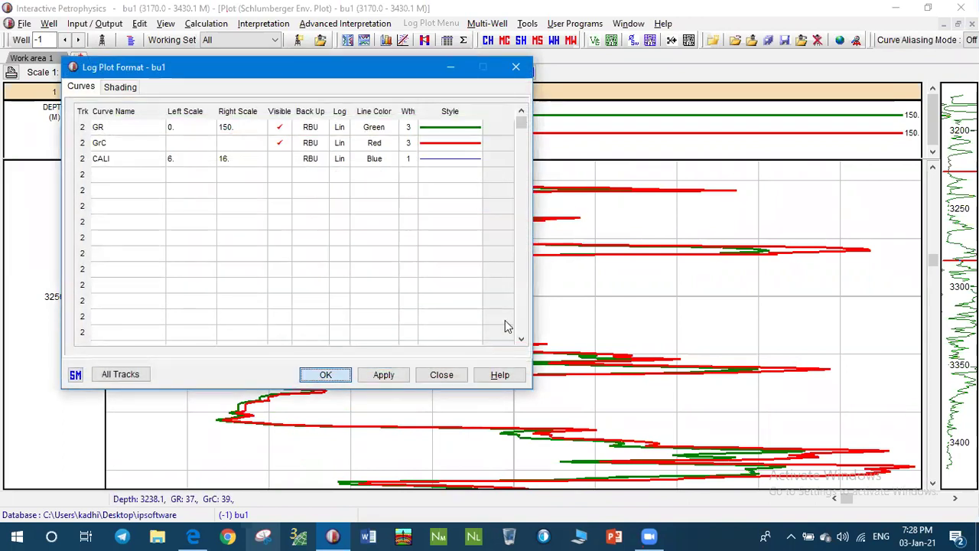
key(Return)
Step: Compare the original GR and corrected GrC curves along the well's depth interval
scroll(497, 298, down, 6)
scroll(494, 308, down, 6)
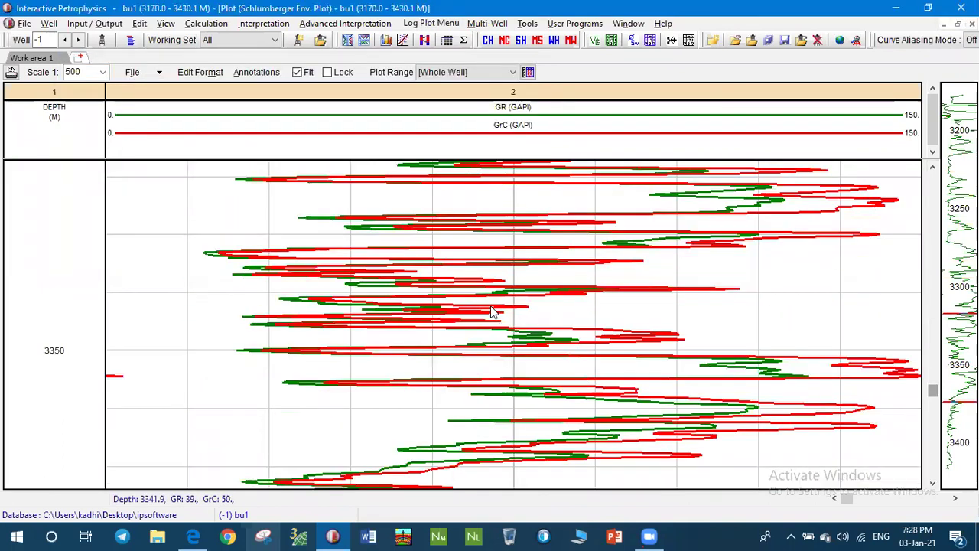
scroll(482, 310, up, 15)
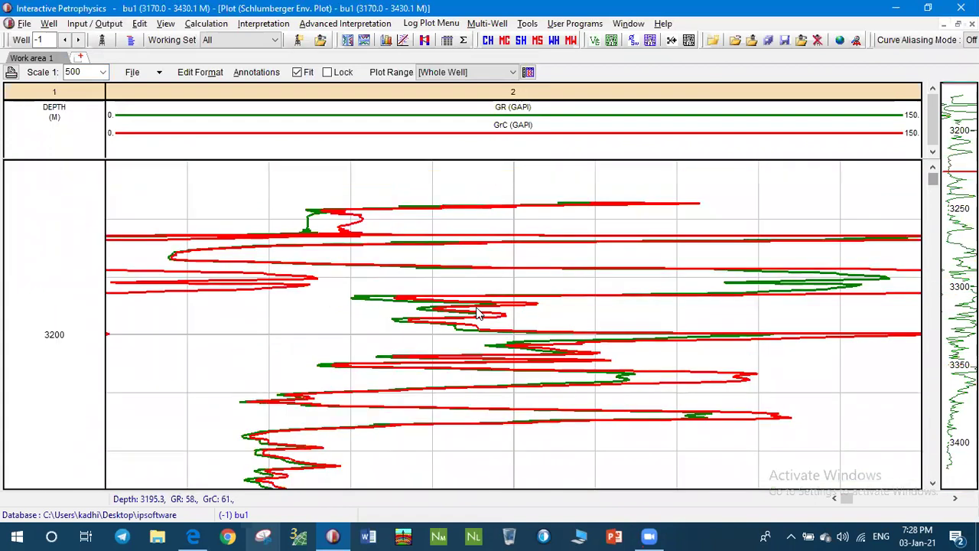
scroll(478, 314, down, 8)
scroll(474, 314, down, 8)
scroll(472, 312, up, 10)
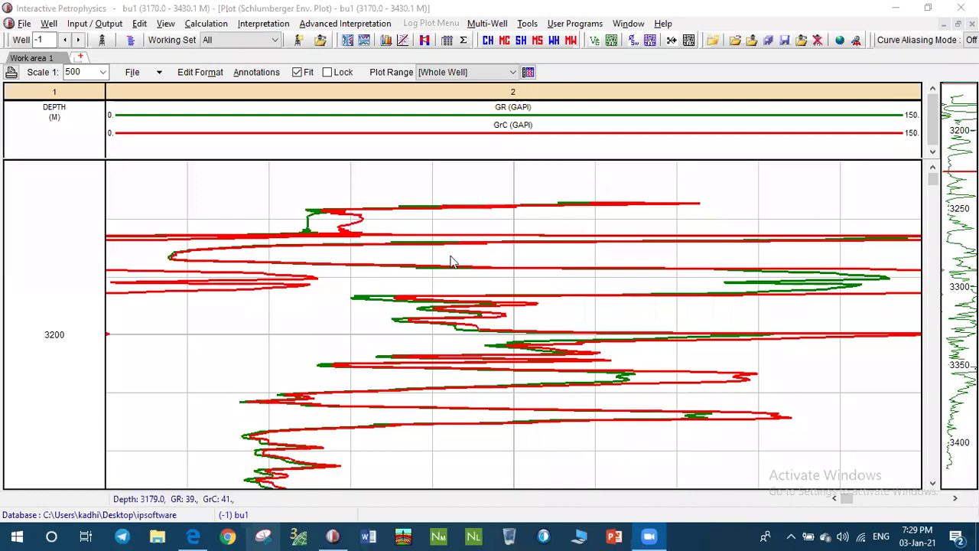
Step: Compare the original GR and corrected GrC curves down the well, enlarging the depth scale to 1:60
scroll(482, 244, down, 3)
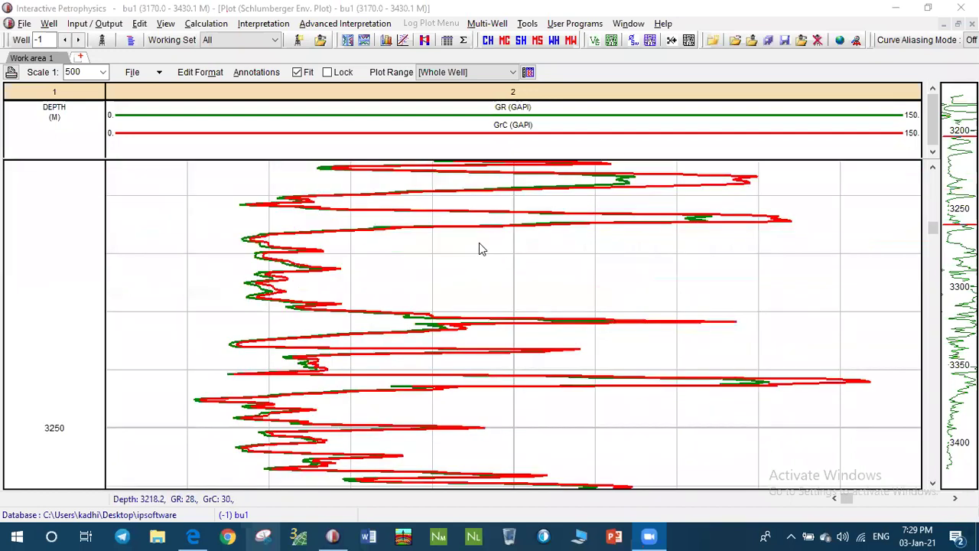
scroll(478, 246, up, 3)
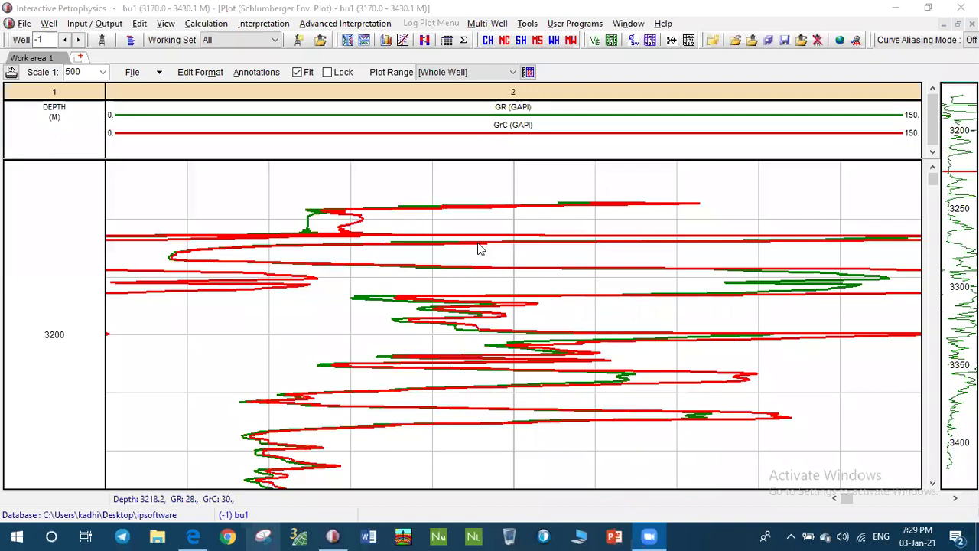
click(103, 72)
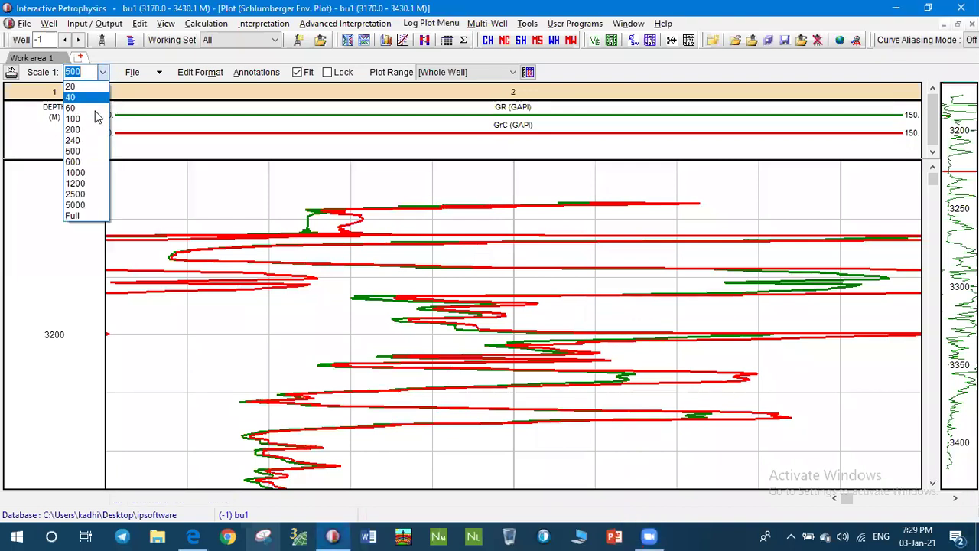
click(76, 93)
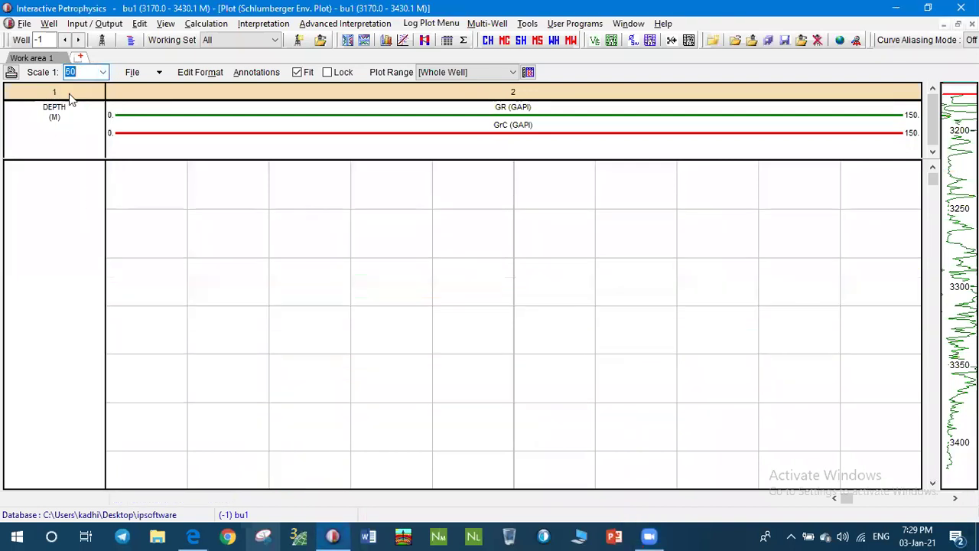
scroll(255, 202, down, 2)
scroll(255, 202, down, 3)
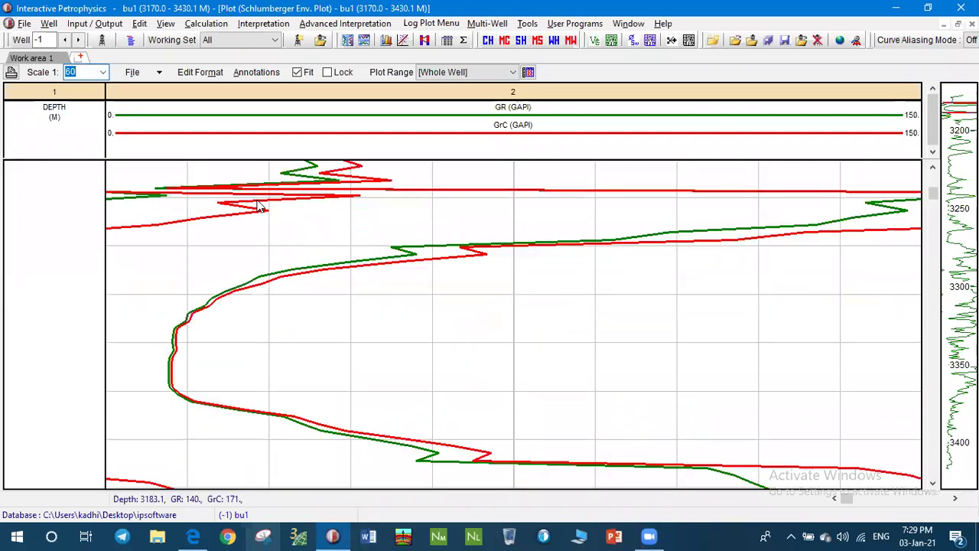
scroll(253, 203, down, 4)
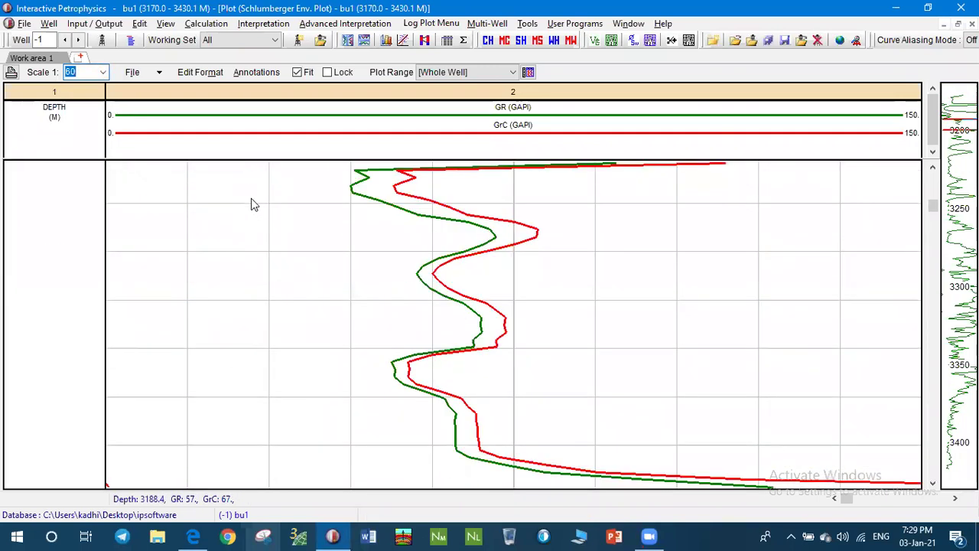
scroll(251, 205, down, 3)
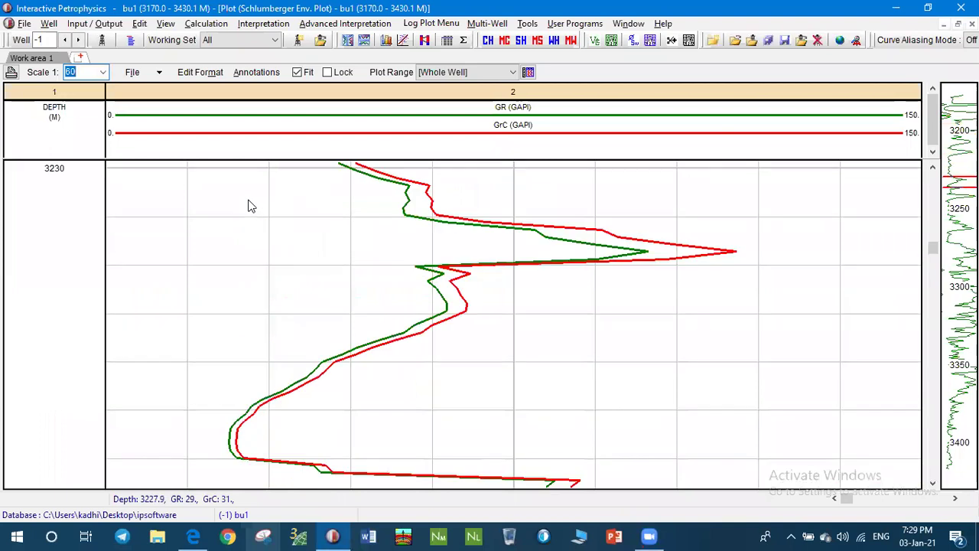
scroll(250, 203, down, 4)
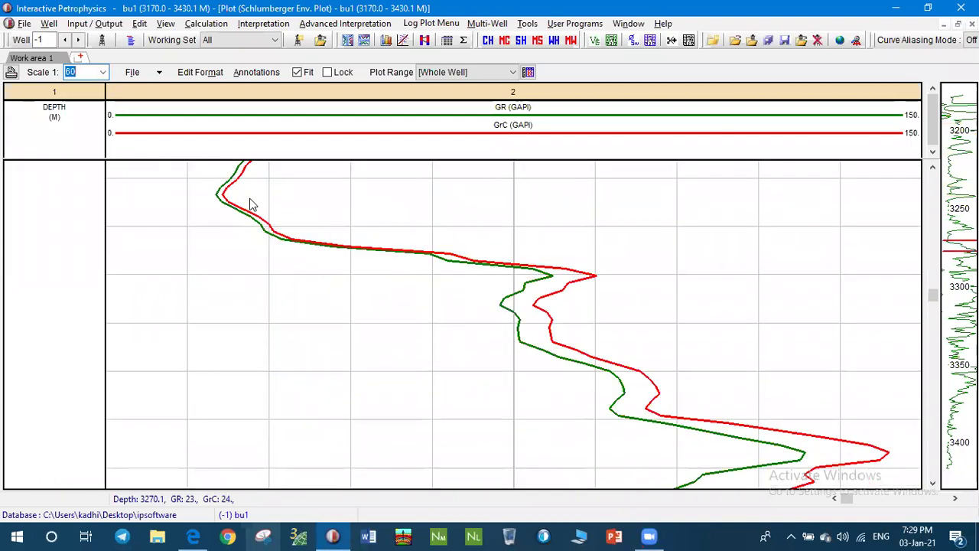
scroll(251, 202, up, 4)
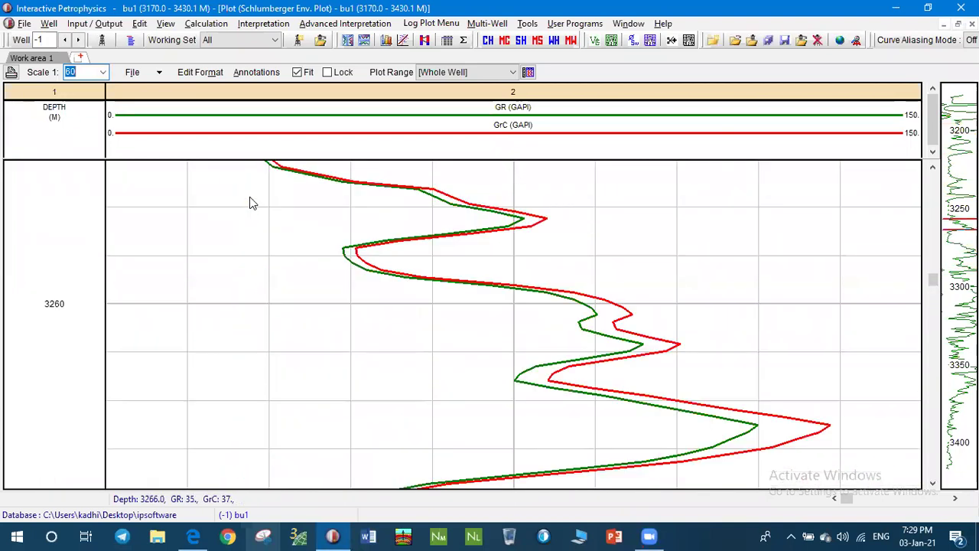
Step: Review the GR and GrC curves at the coarser depth scales 1:1000, 1:2500 and 1:1200
click(102, 72)
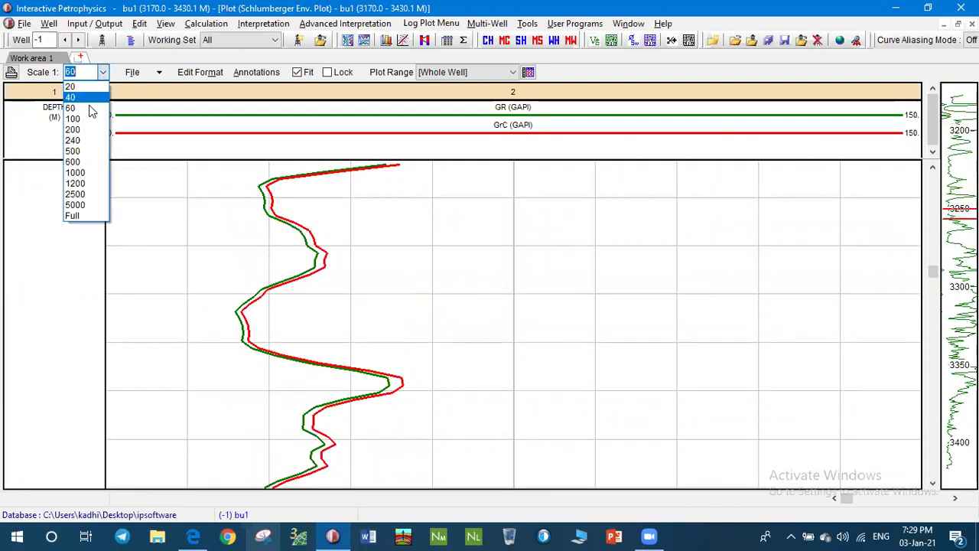
click(75, 172)
click(102, 72)
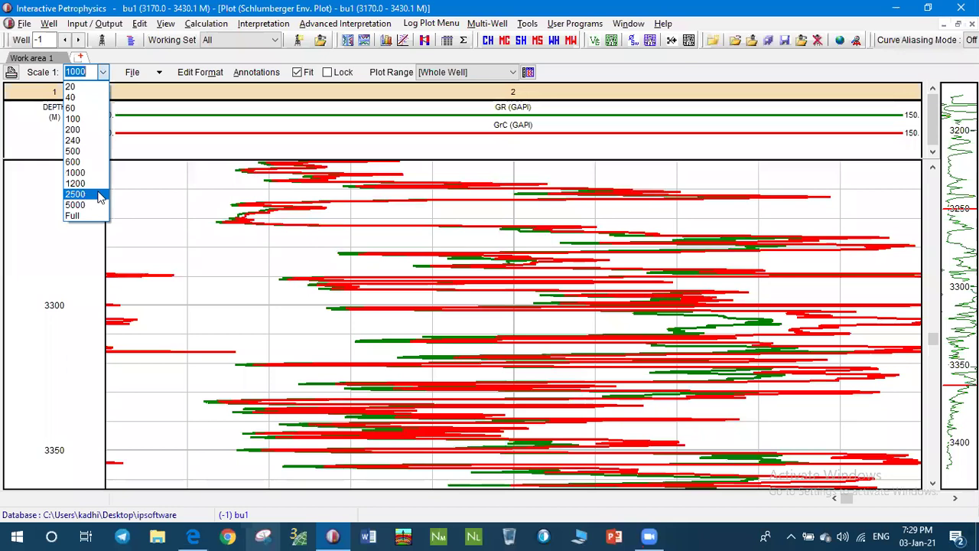
click(86, 194)
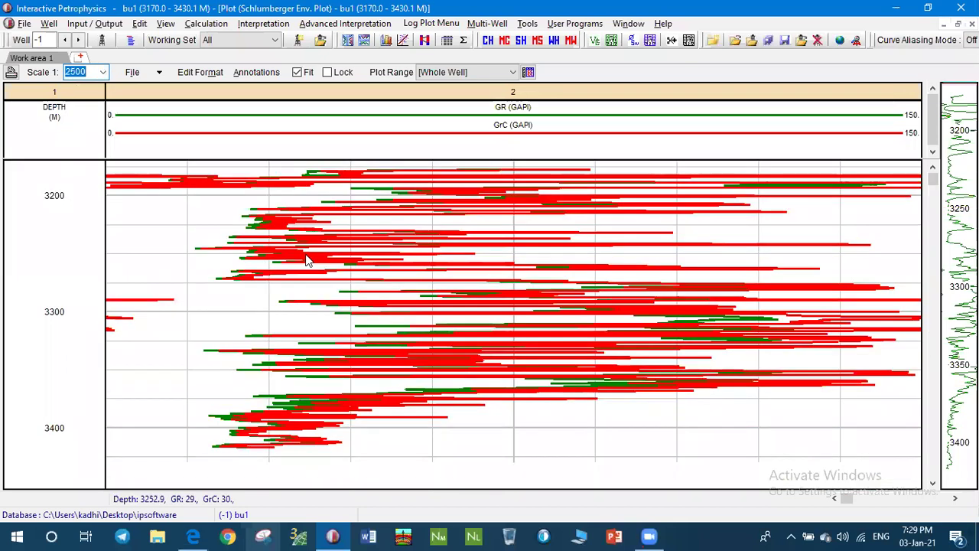
click(103, 72)
click(75, 184)
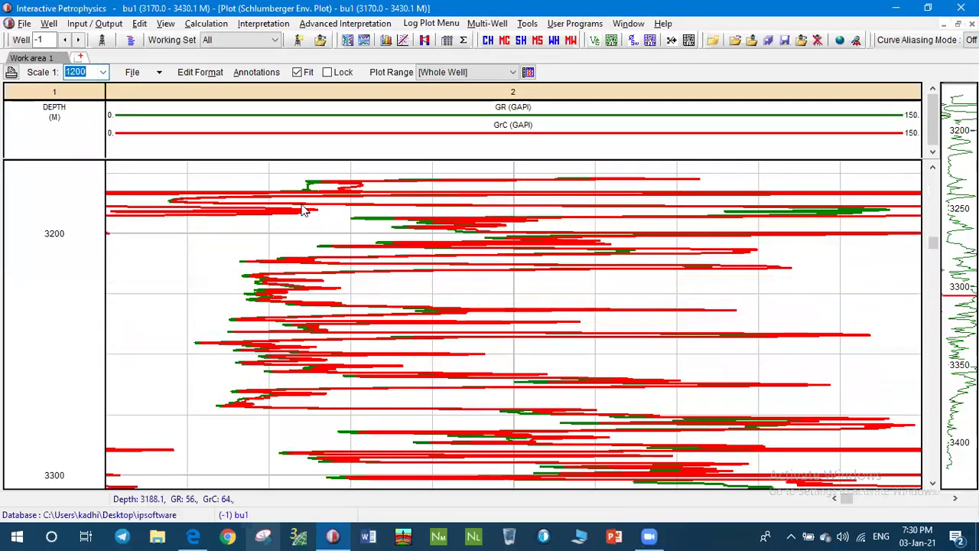
scroll(306, 214, down, 3)
scroll(306, 214, up, 3)
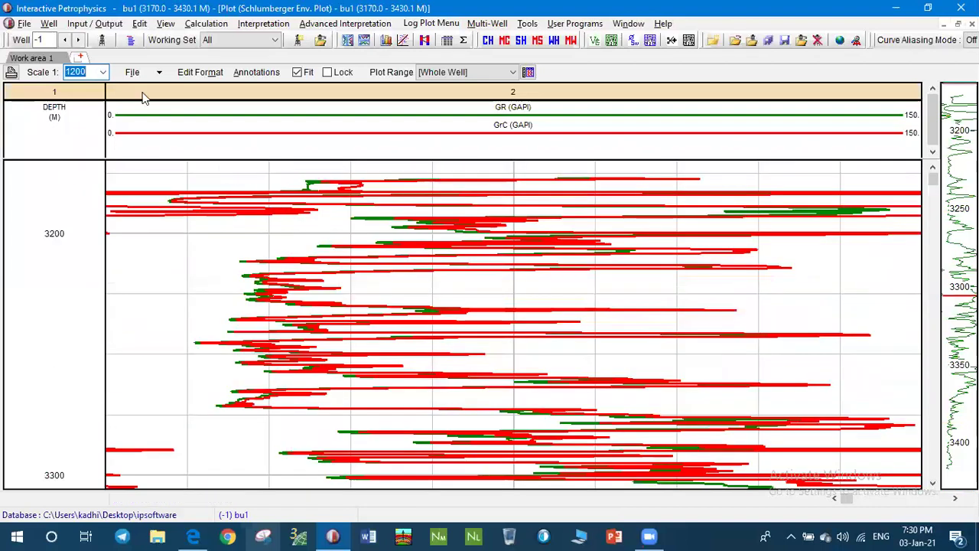
scroll(347, 272, down, 4)
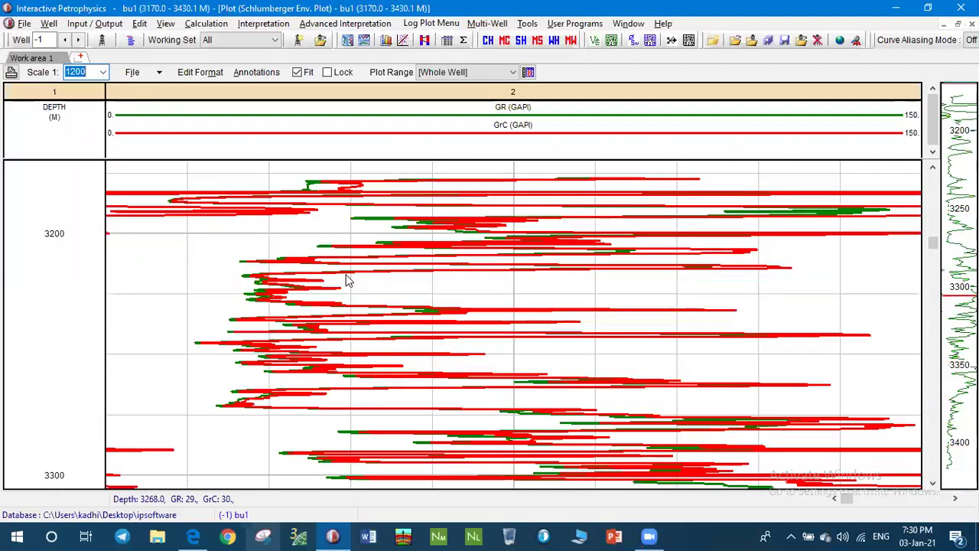
scroll(343, 270, up, 3)
Step: Set the plot's depth scale to 1:500 and examine the separation between GR and GrC along the well
click(102, 72)
click(80, 150)
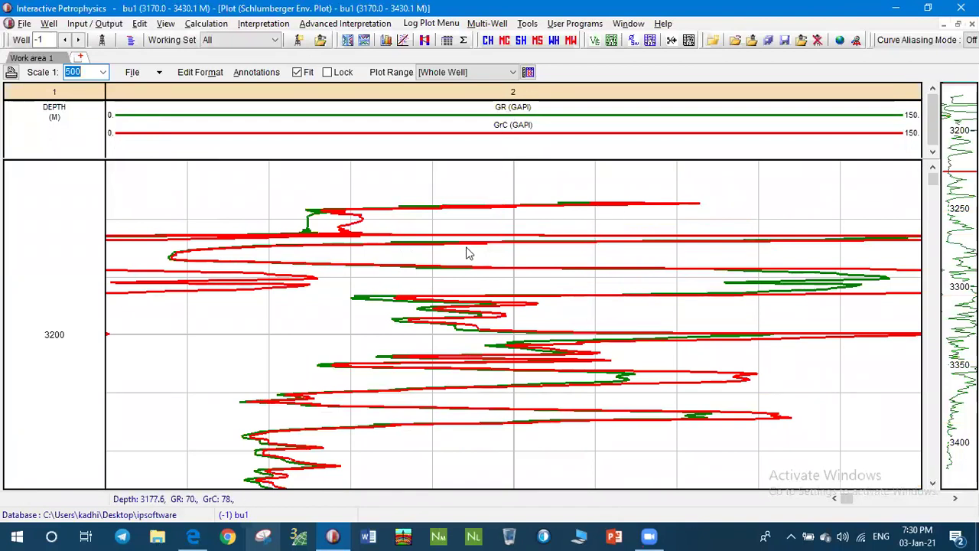
scroll(475, 304, down, 4)
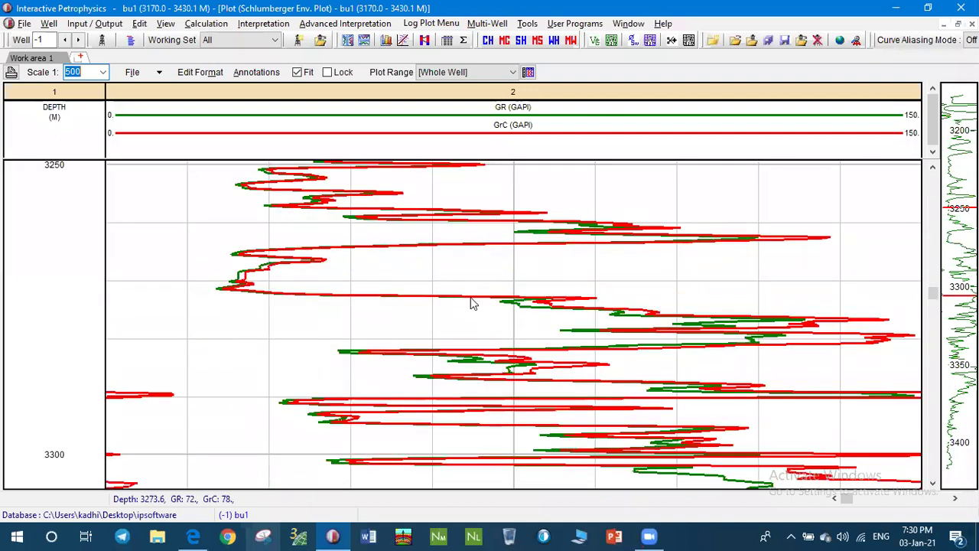
scroll(469, 300, up, 3)
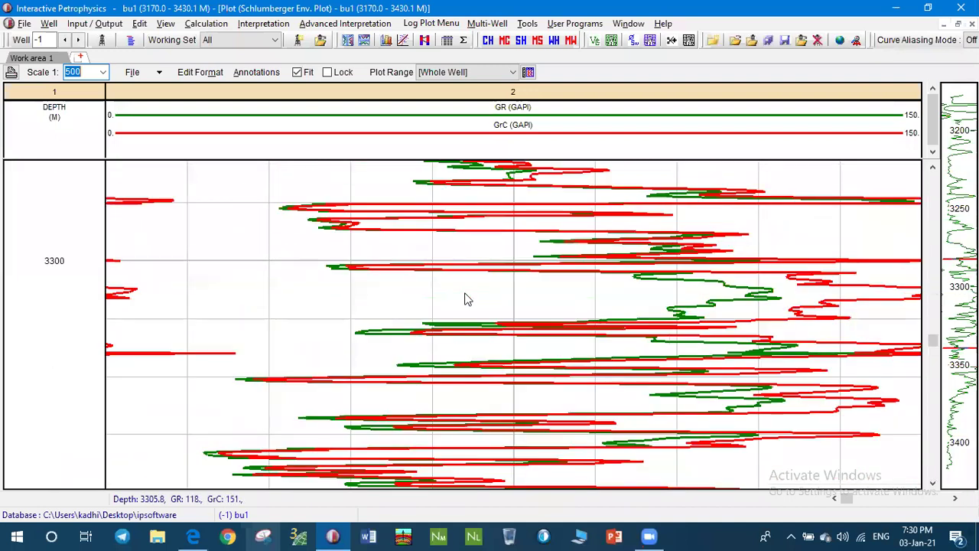
scroll(466, 295, up, 2)
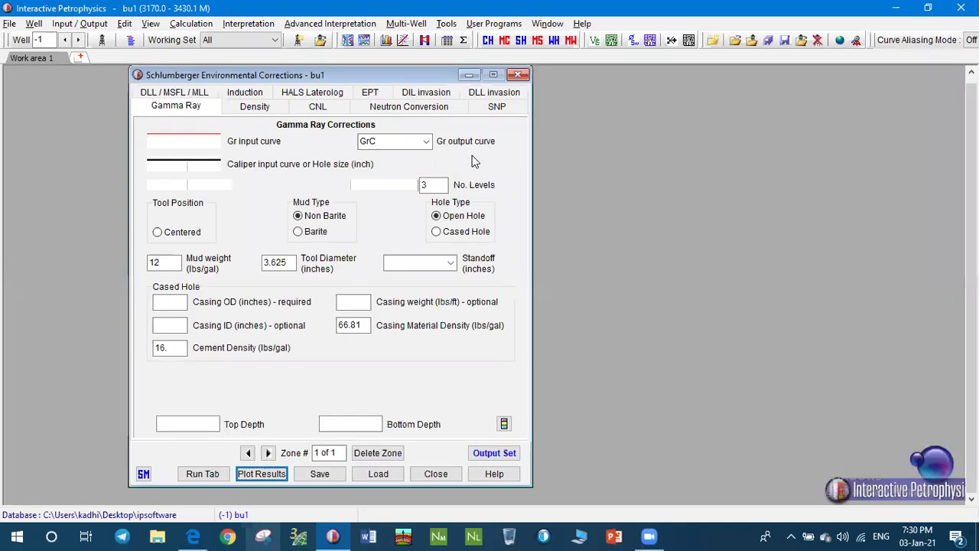
Step: Choose SFLU as the shallow laterolog input curve in the DLL / MSFL / MLL corrections
click(189, 93)
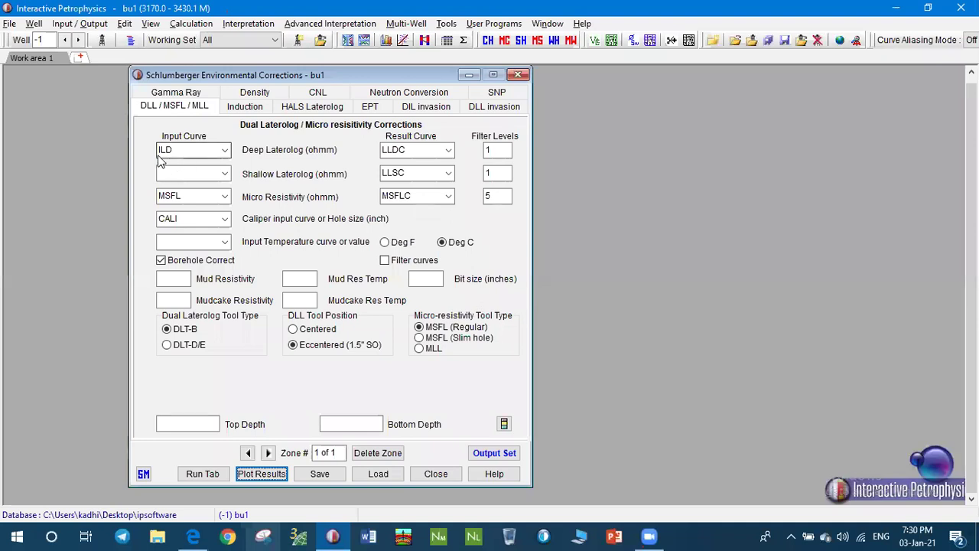
click(222, 174)
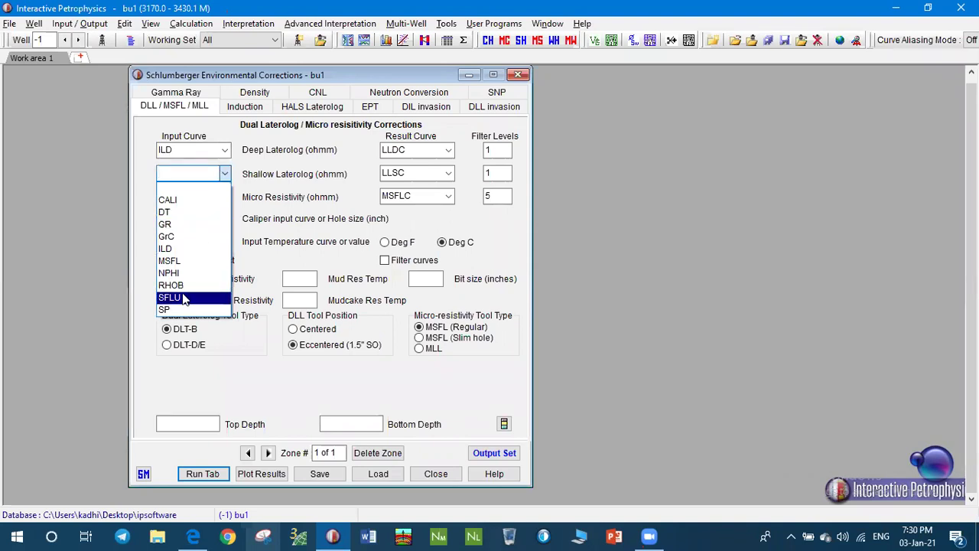
click(184, 298)
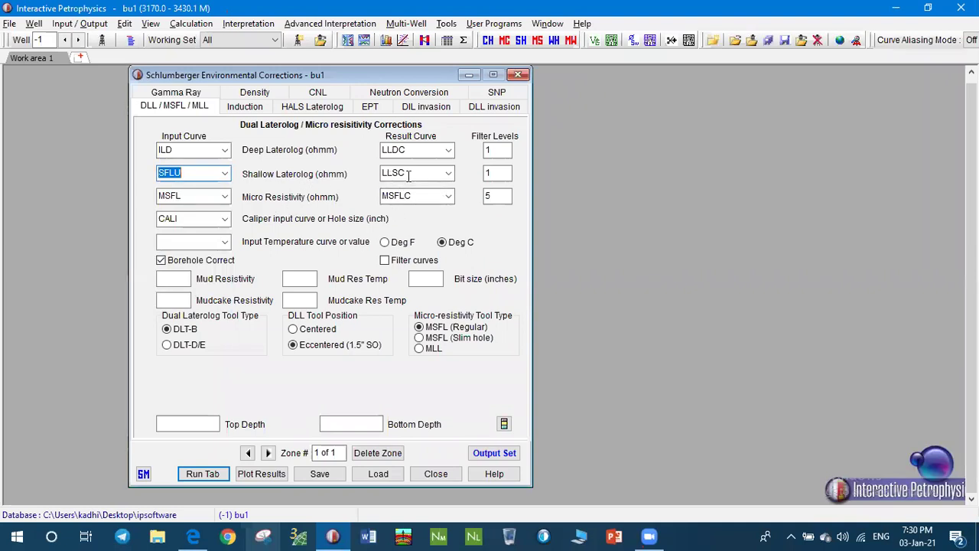
click(448, 173)
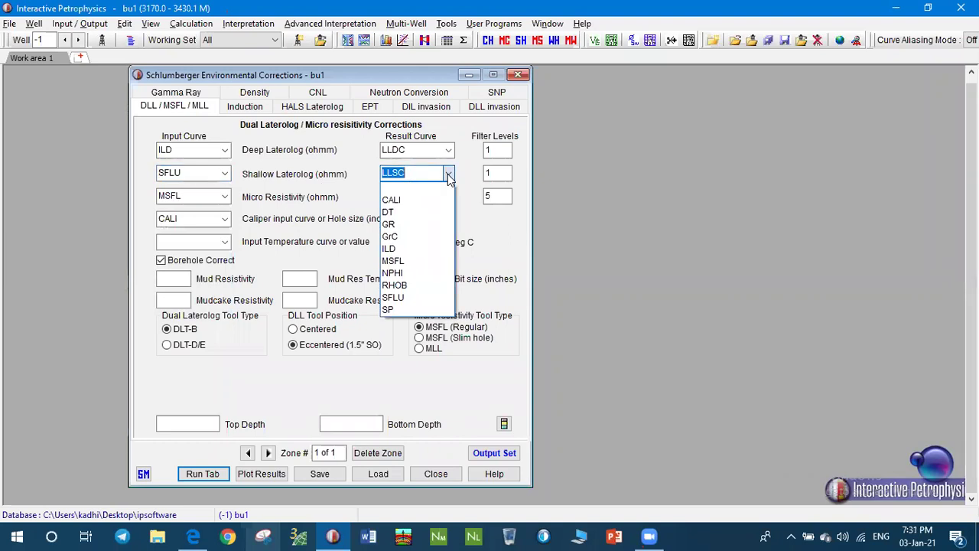
click(448, 173)
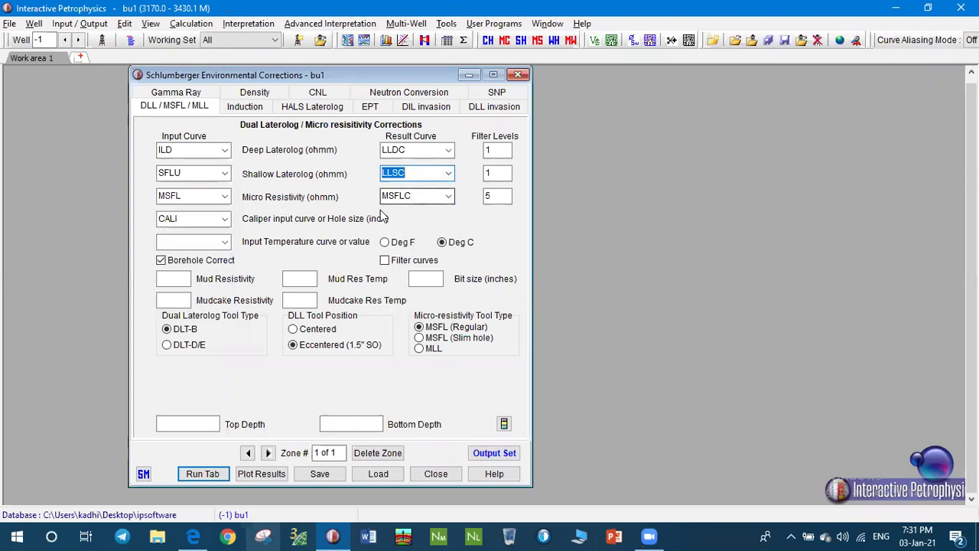
click(225, 174)
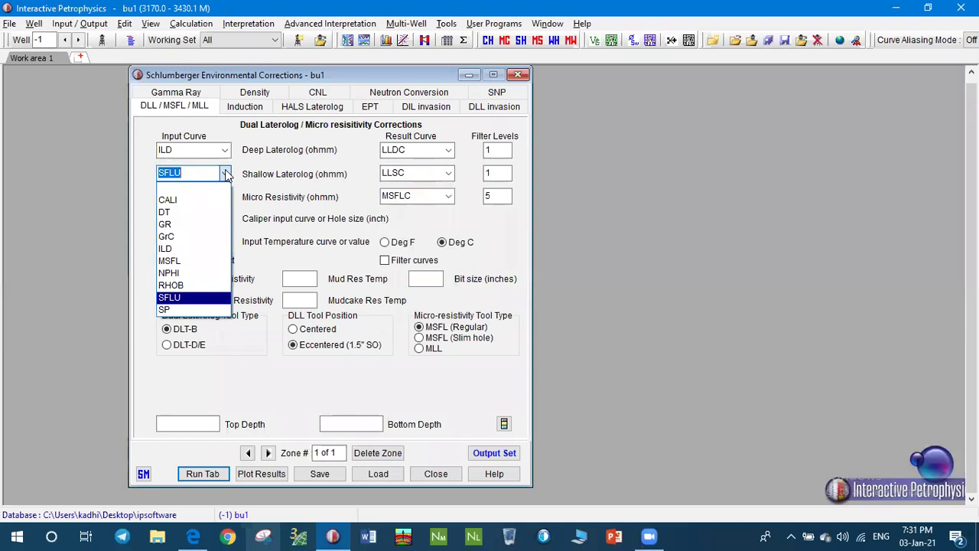
click(226, 174)
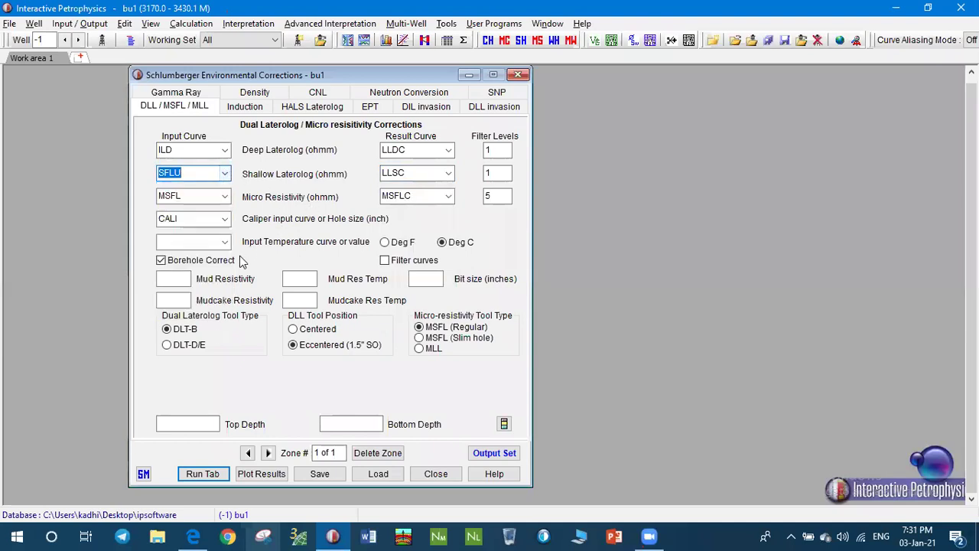
Step: Set the input temperature for the resistivity corrections to 180 Deg F
click(199, 243)
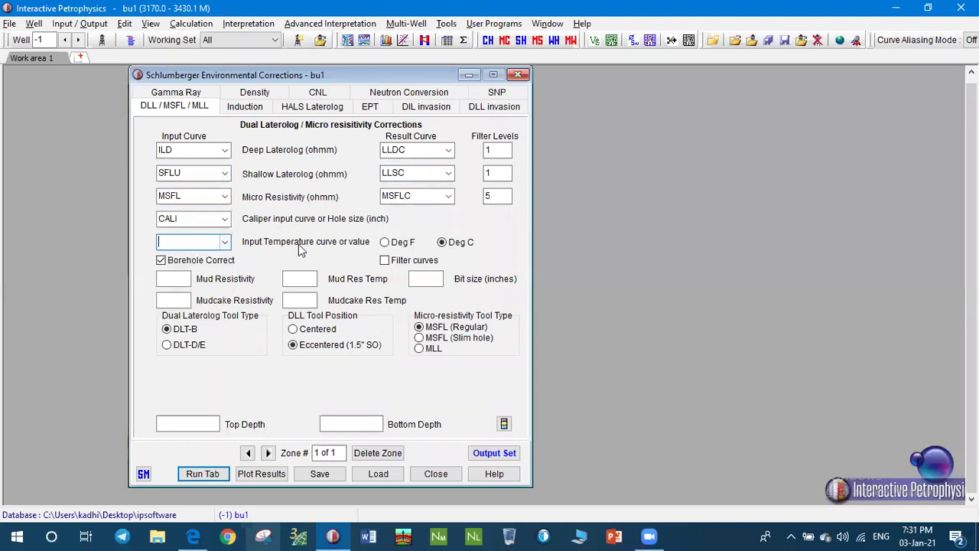
click(385, 245)
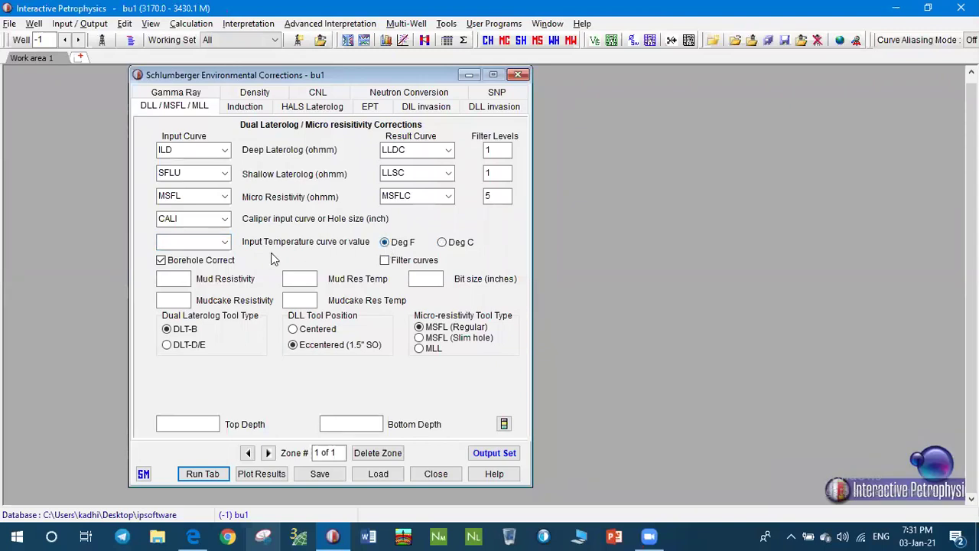
click(222, 243)
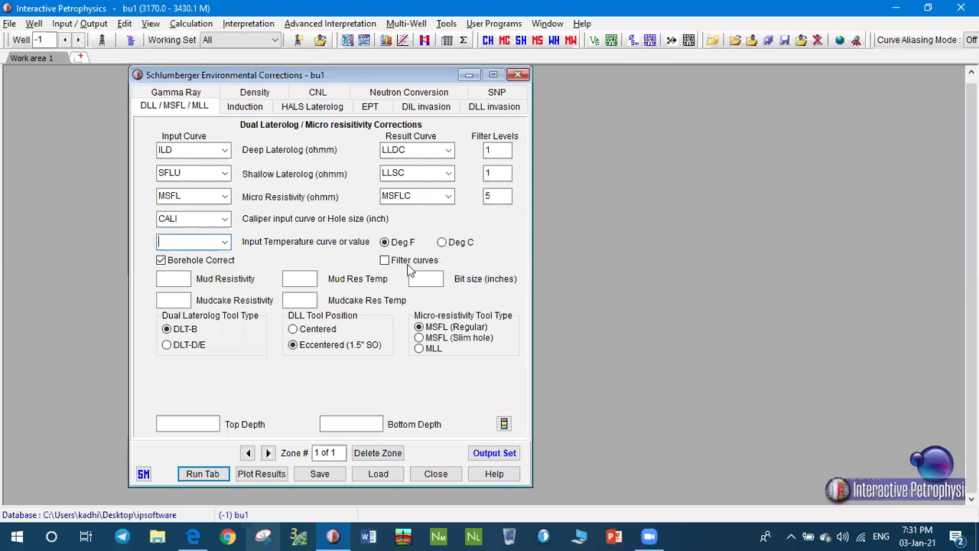
text(180)
Step: Set the mud resistivity to 1 and the mudcake resistivity to 2, both at a temperature of 180
click(185, 280)
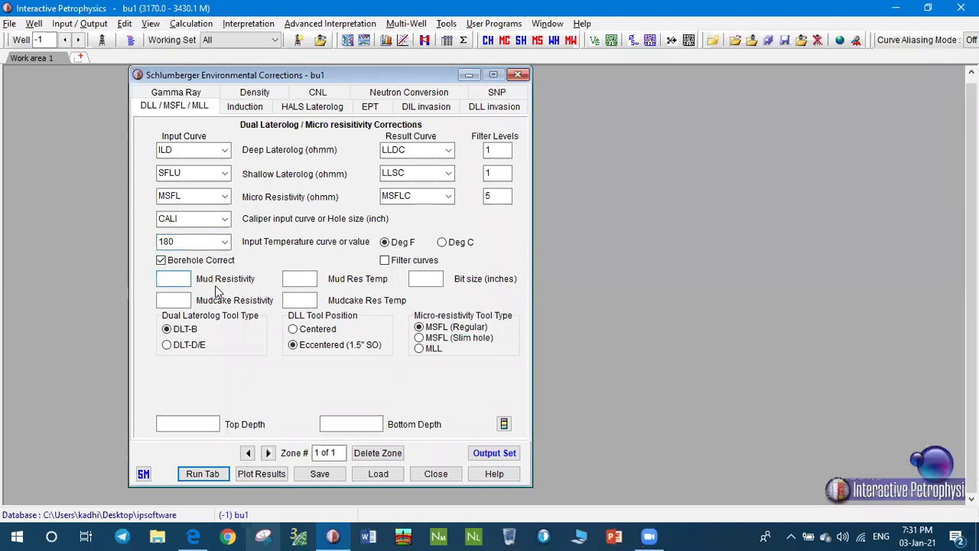
text(1)
click(178, 299)
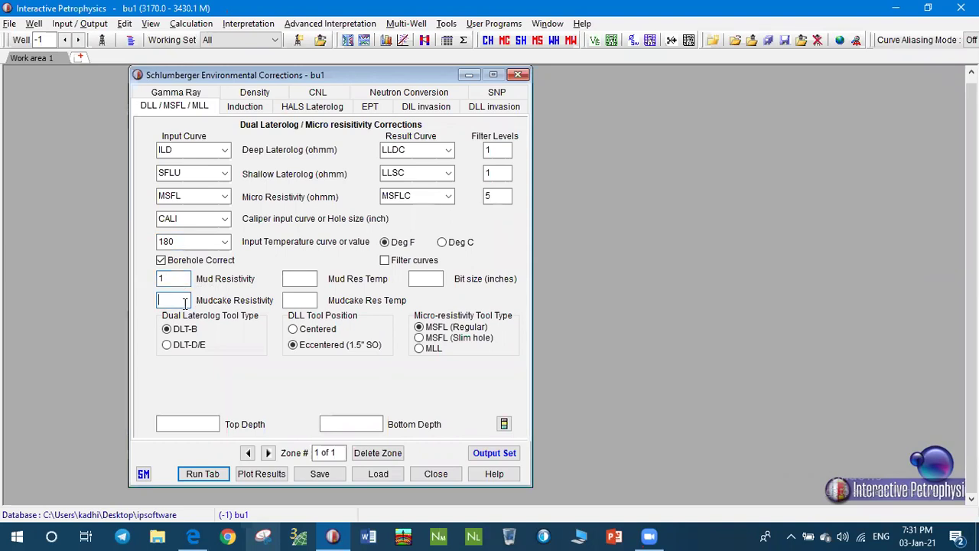
text(2)
click(294, 278)
text(180)
click(293, 302)
text(180)
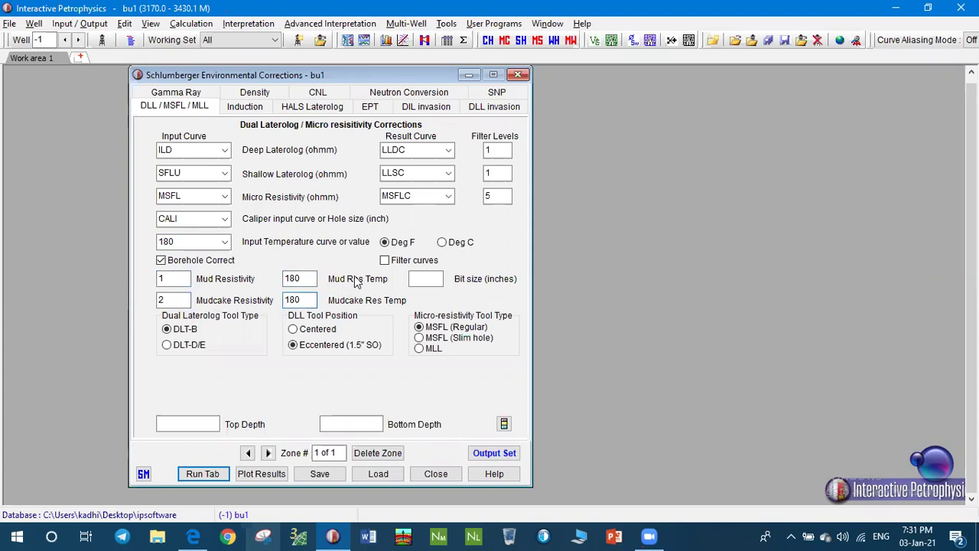
Step: Run the laterolog and micro-resistivity corrections with a bit size of 8.5 inches and plot the results
click(419, 279)
text(8.5)
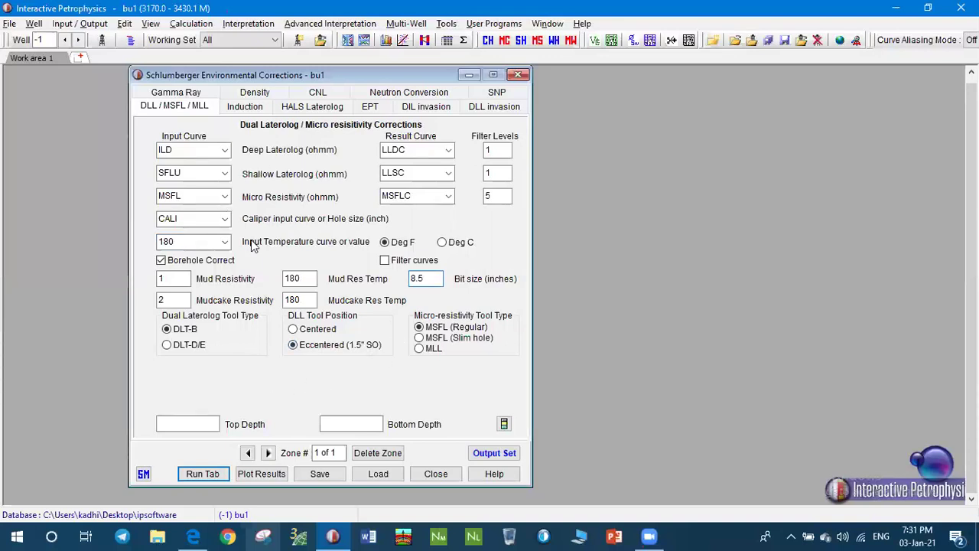
click(203, 473)
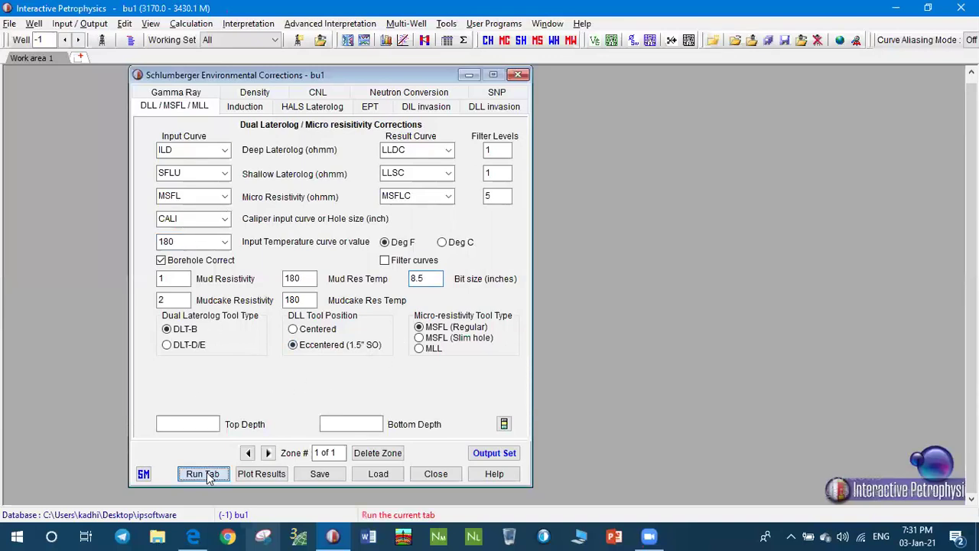
click(254, 475)
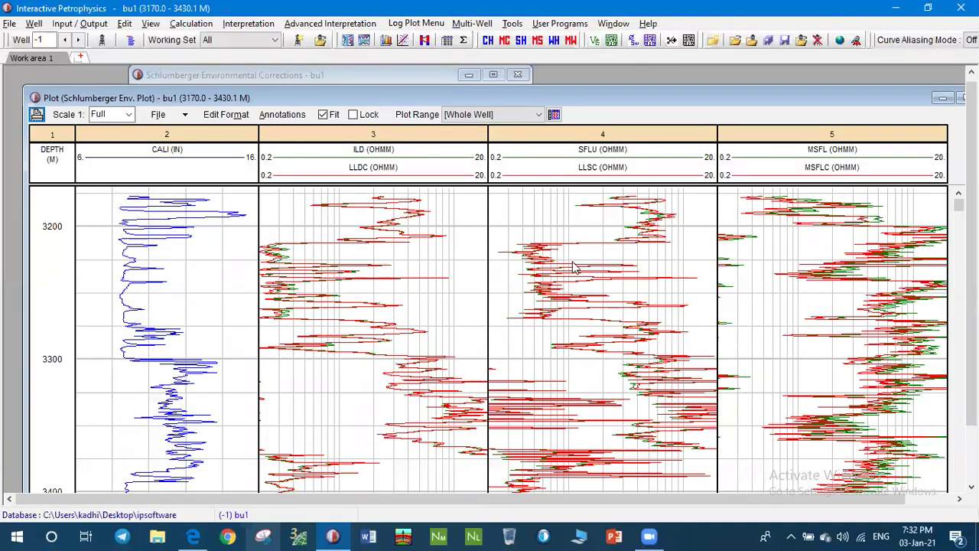
Step: Set the plot's vertical scale to 500 and the line width of the ILD and LLDC curves to 3
click(128, 115)
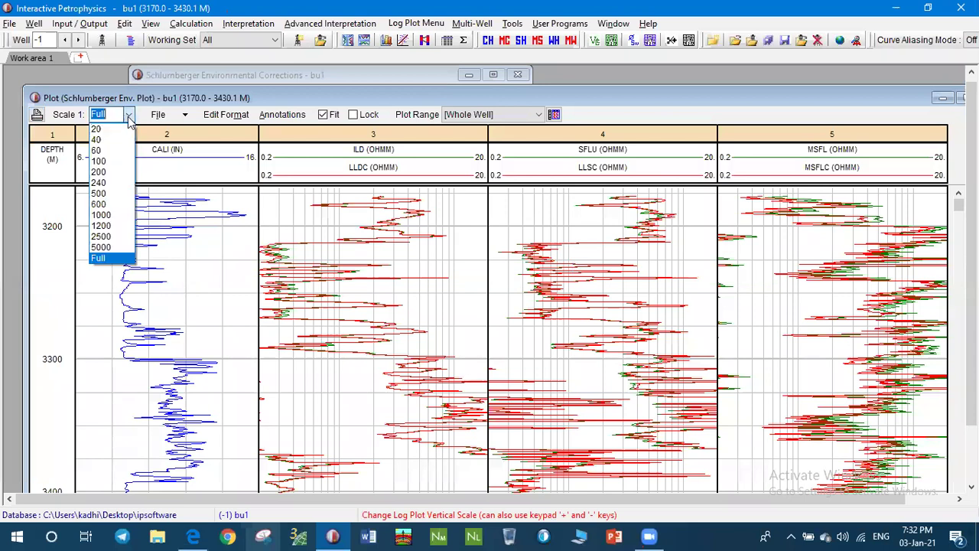
click(115, 194)
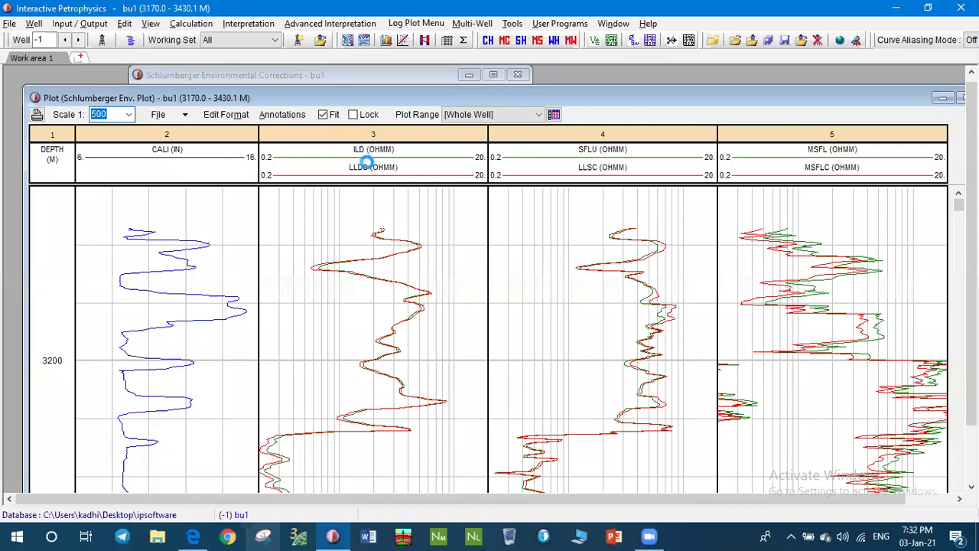
double_click(364, 162)
click(392, 175)
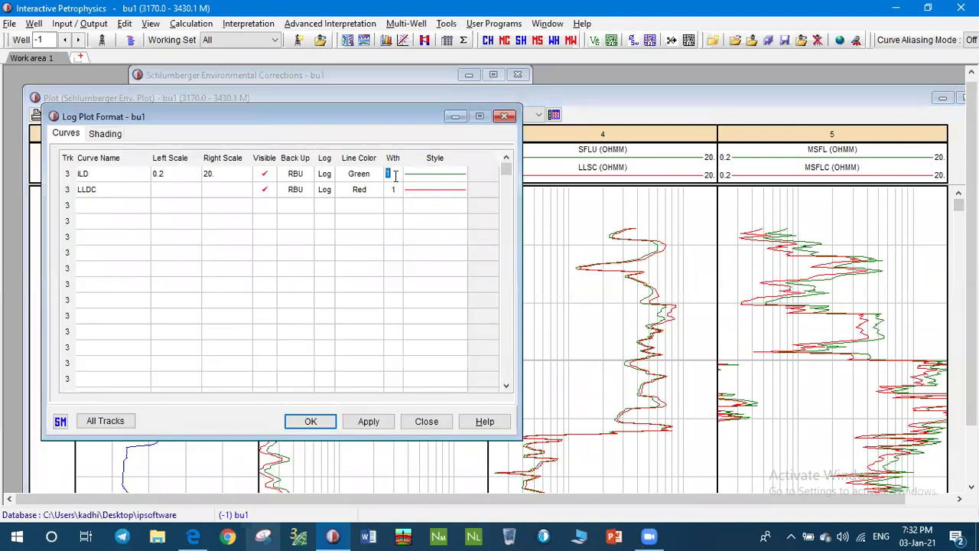
text(3)
click(392, 190)
text(3)
click(365, 422)
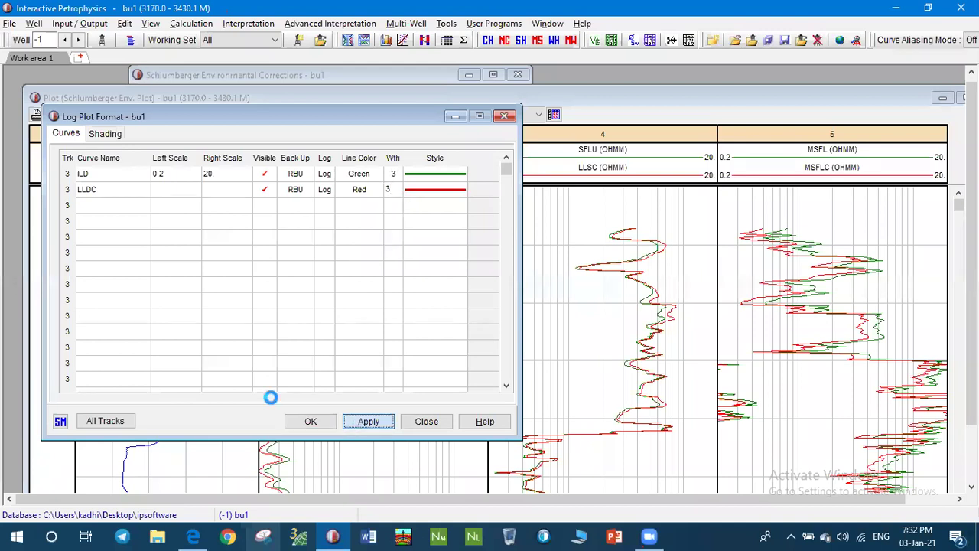
click(306, 421)
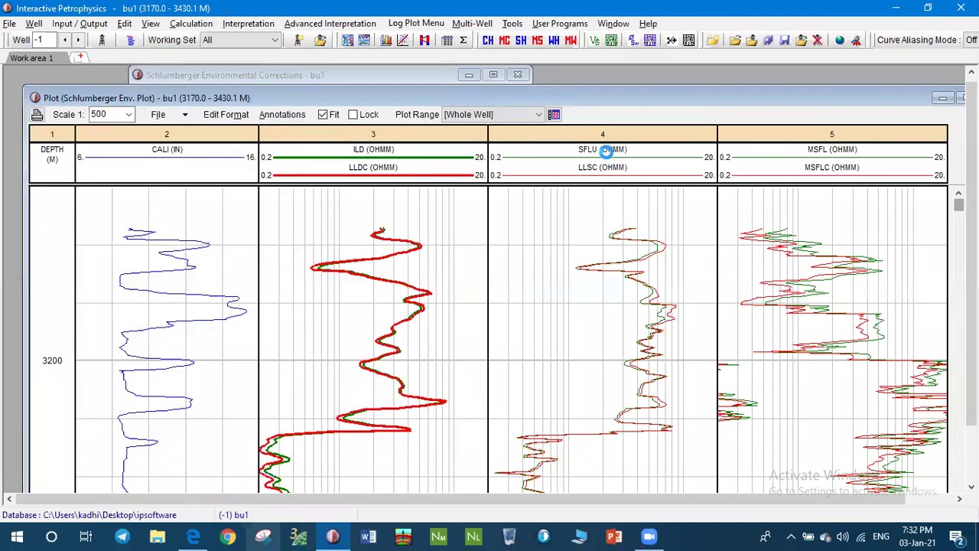
Step: Set the line width of the SFLU and LLSC curves in track 4 to 3
double_click(585, 218)
click(413, 193)
text(3)
click(413, 208)
text(3)
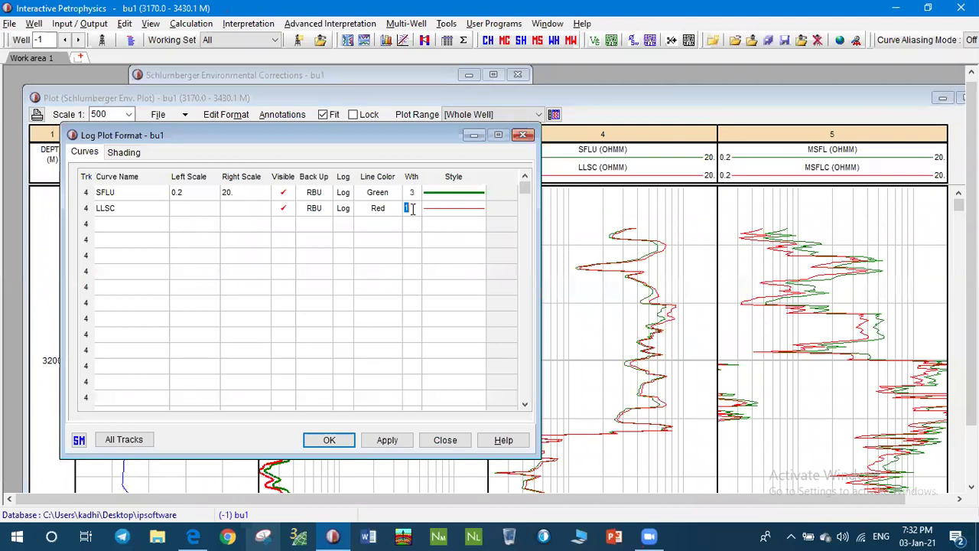
click(387, 440)
click(329, 440)
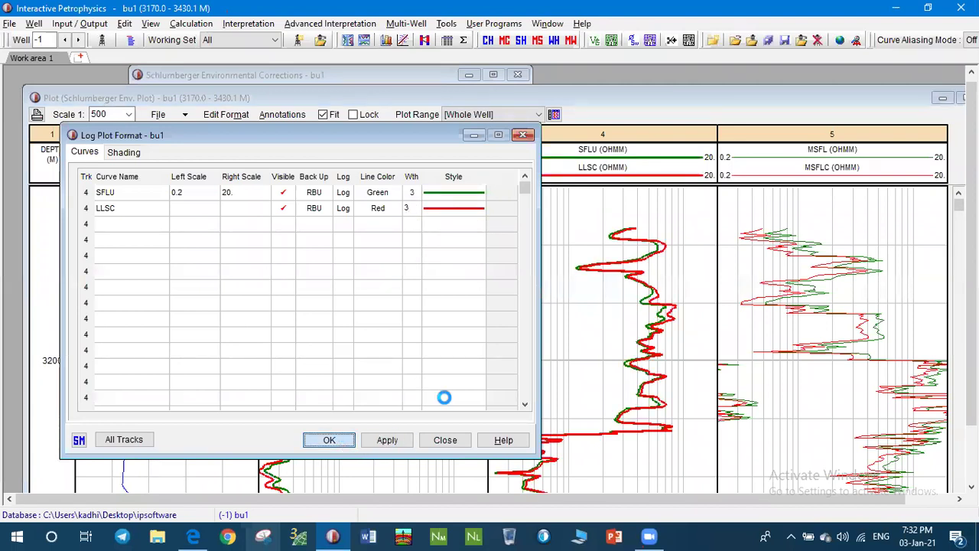
Step: Set the line width of the MSFL and MSFLC curves in track 5 to 3
double_click(805, 169)
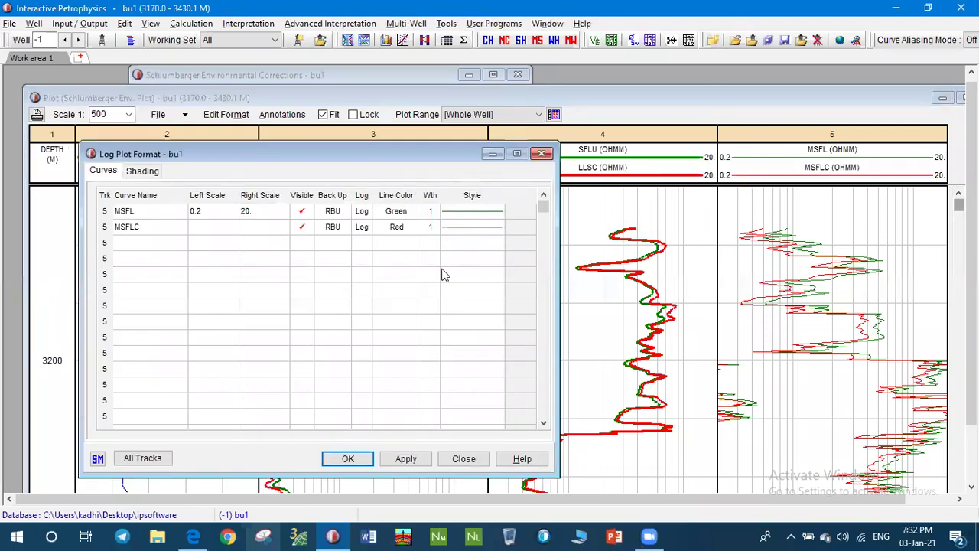
click(430, 211)
text(3)
click(430, 226)
text(3)
click(401, 460)
click(352, 460)
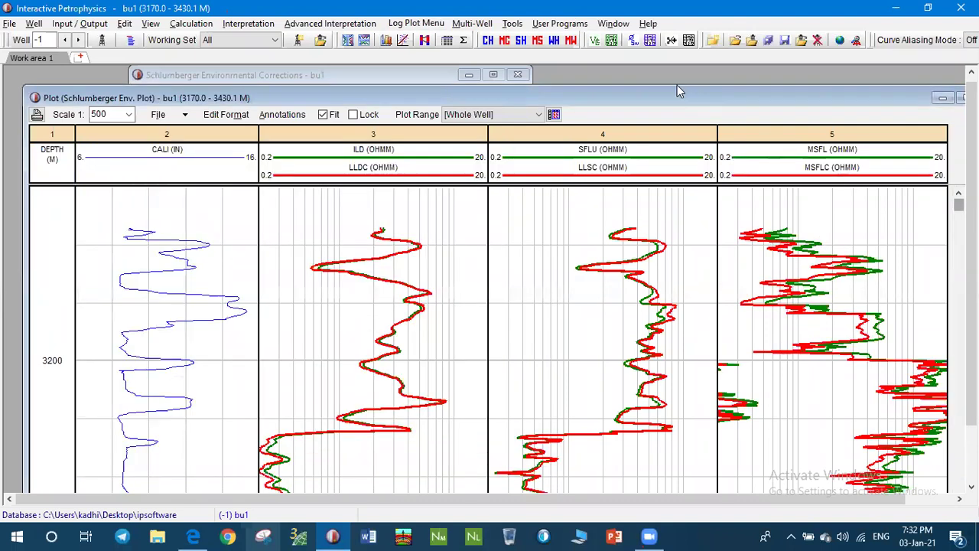
Step: Maximize the resistivity plot, compare the original and corrected curves over the full depth range, and close the plot
drag(677, 86, 672, 73)
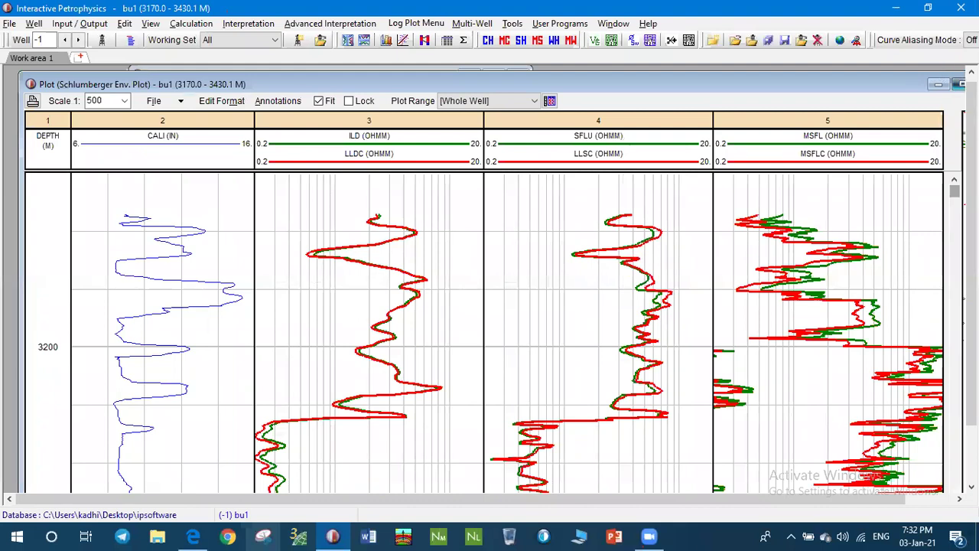
scroll(581, 251, down, 10)
scroll(576, 245, down, 4)
scroll(577, 241, up, 10)
scroll(577, 240, up, 4)
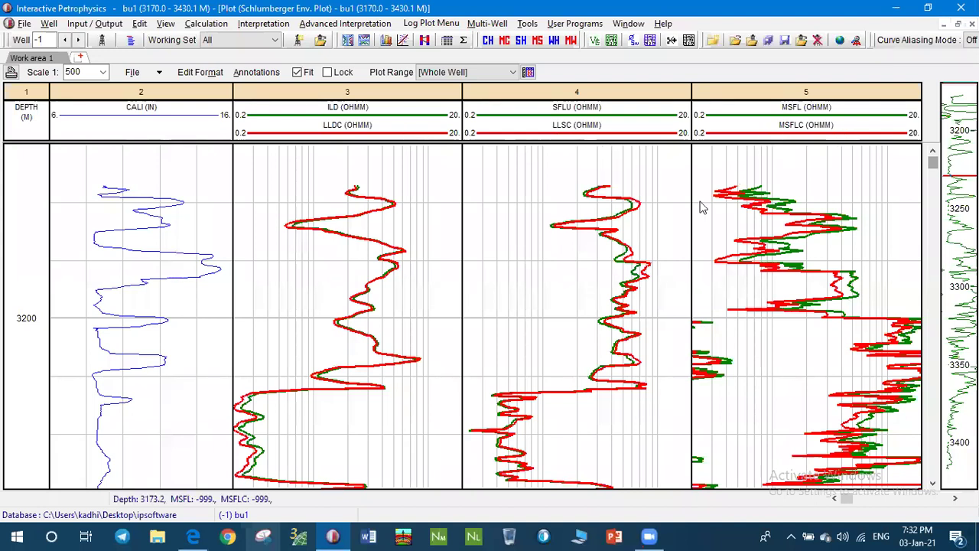
scroll(646, 220, down, 3)
scroll(646, 220, down, 11)
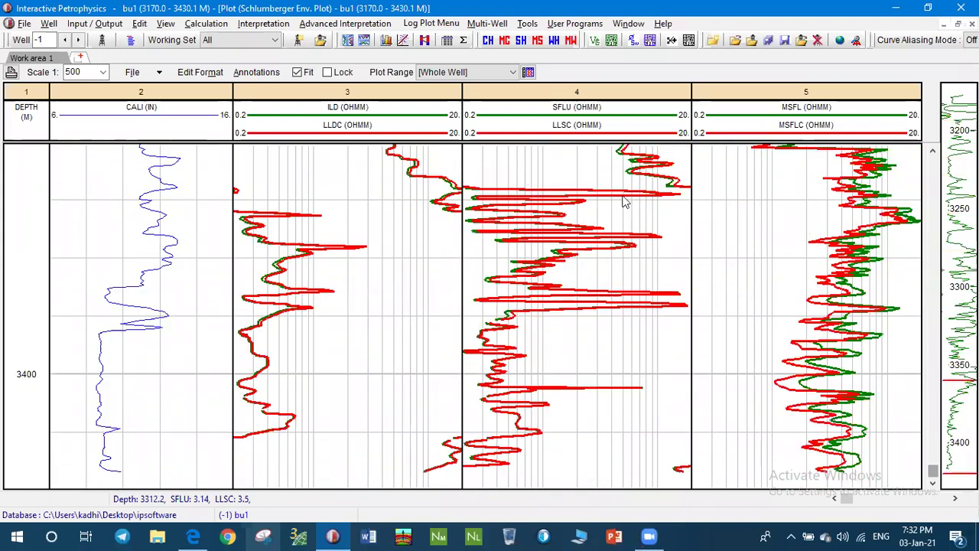
scroll(625, 197, up, 12)
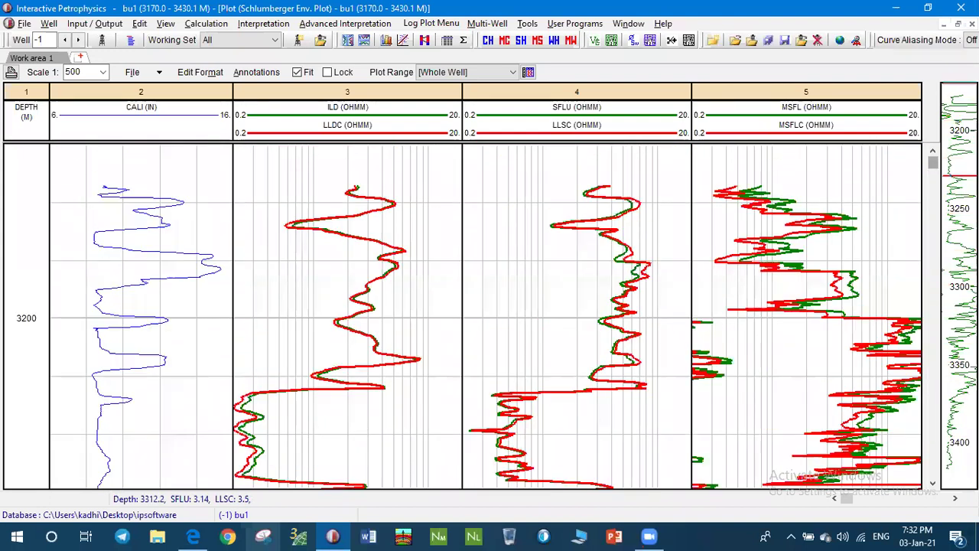
click(969, 24)
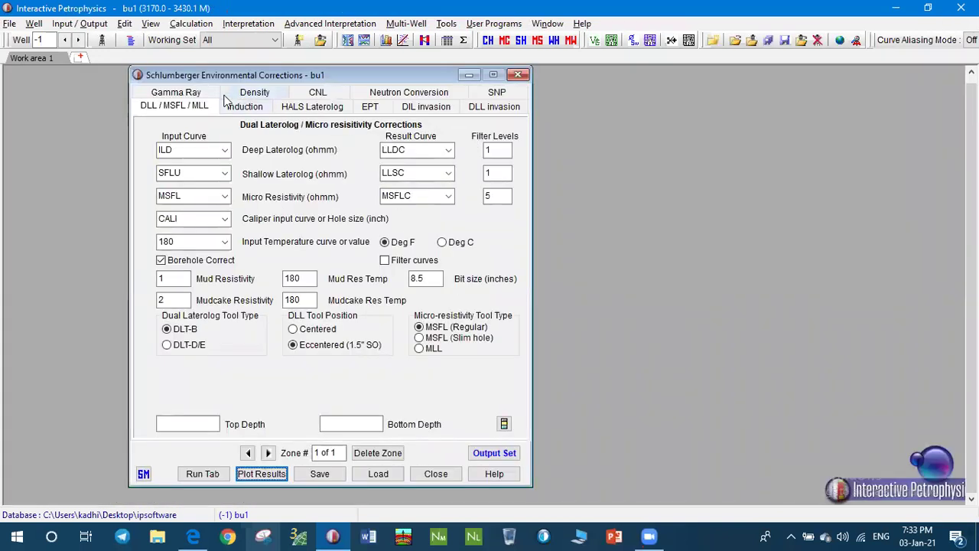
Step: Run the density corrections on RHOB, plot the results with RHOC and CALI, and close the plot
click(271, 90)
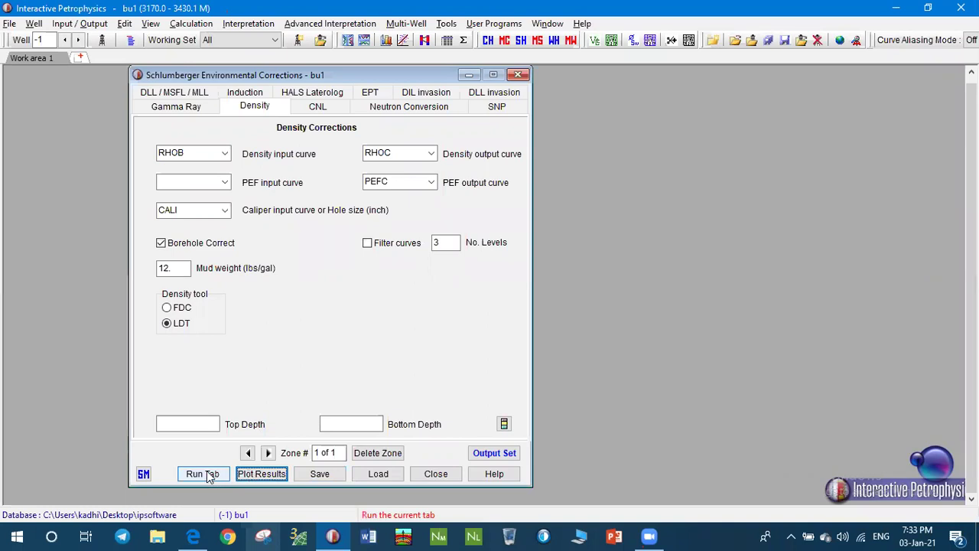
click(256, 473)
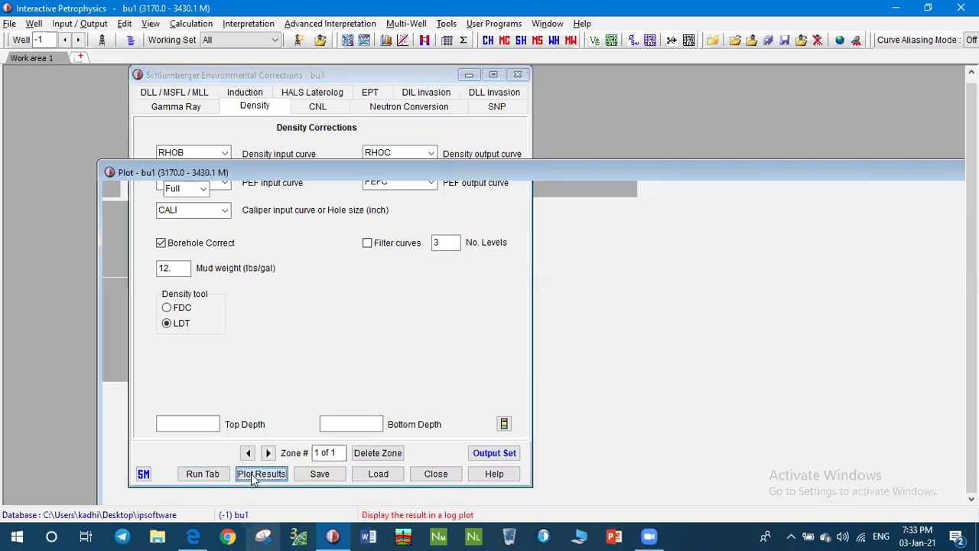
drag(589, 169, 561, 128)
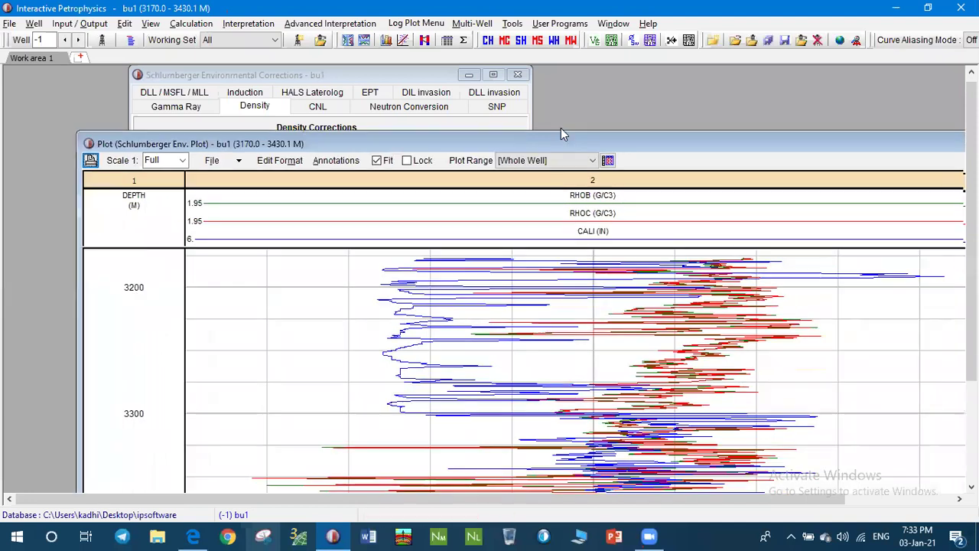
double_click(561, 134)
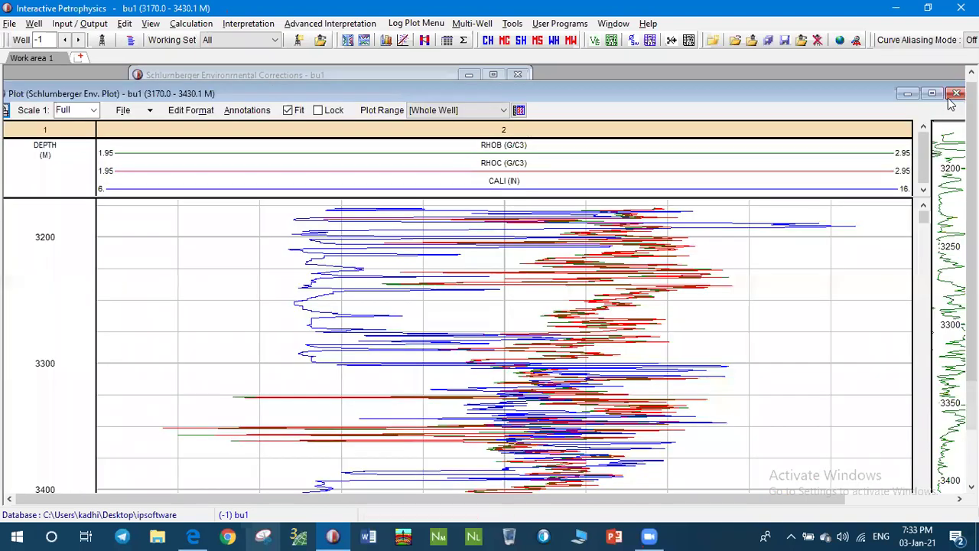
click(956, 98)
Step: Set the temperature for the CNL neutron corrections to 180 Deg F
click(316, 107)
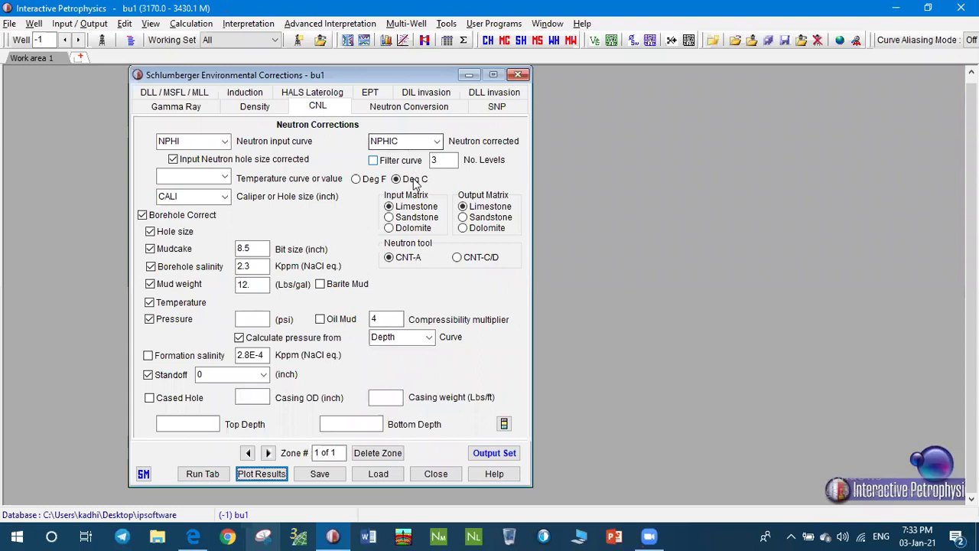
click(215, 173)
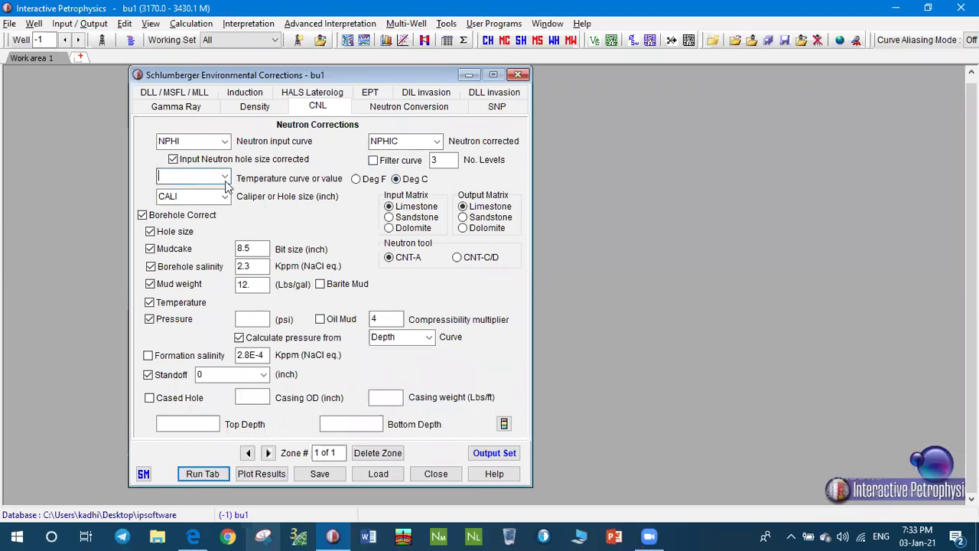
text(180)
click(357, 180)
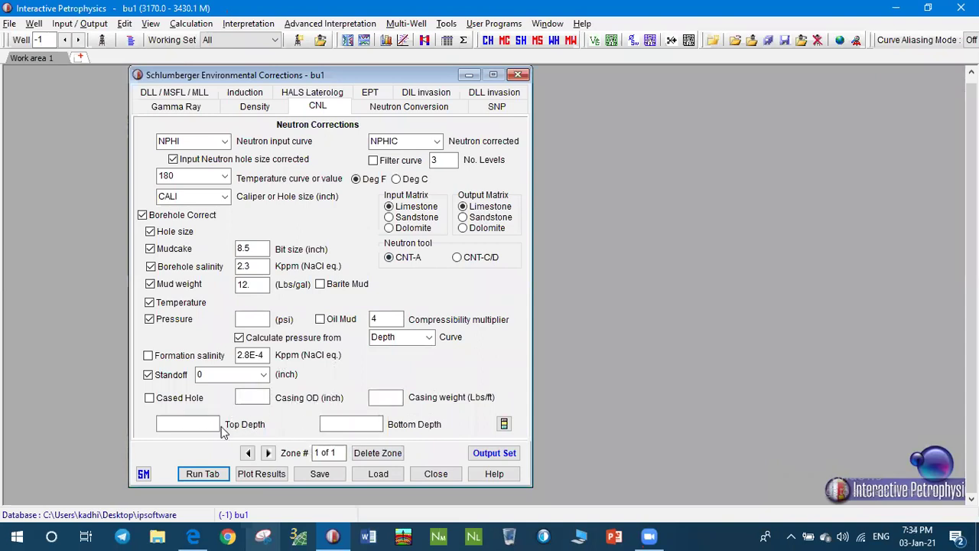
Step: Run the neutron corrections and plot NPHI against NPHIC, closing the plot and the environmental corrections after viewing
click(203, 474)
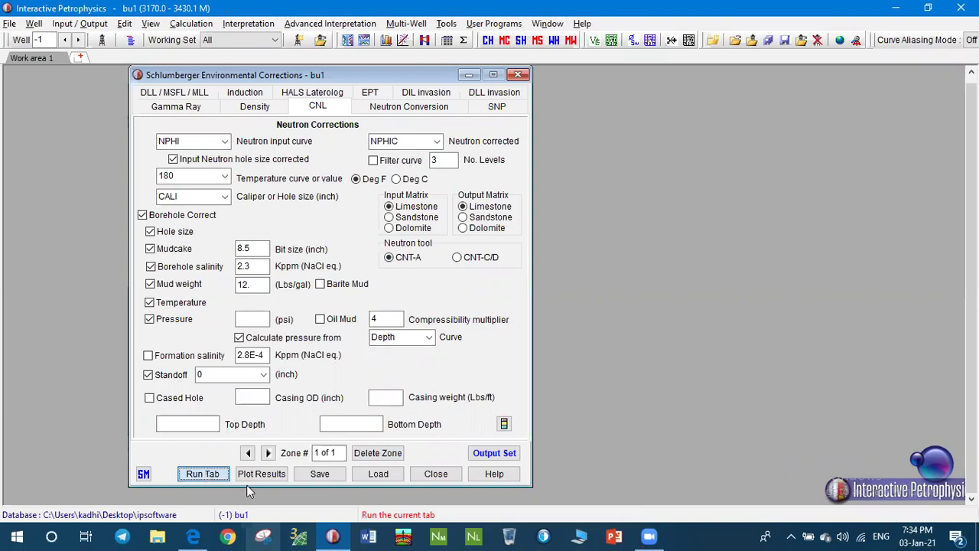
click(260, 476)
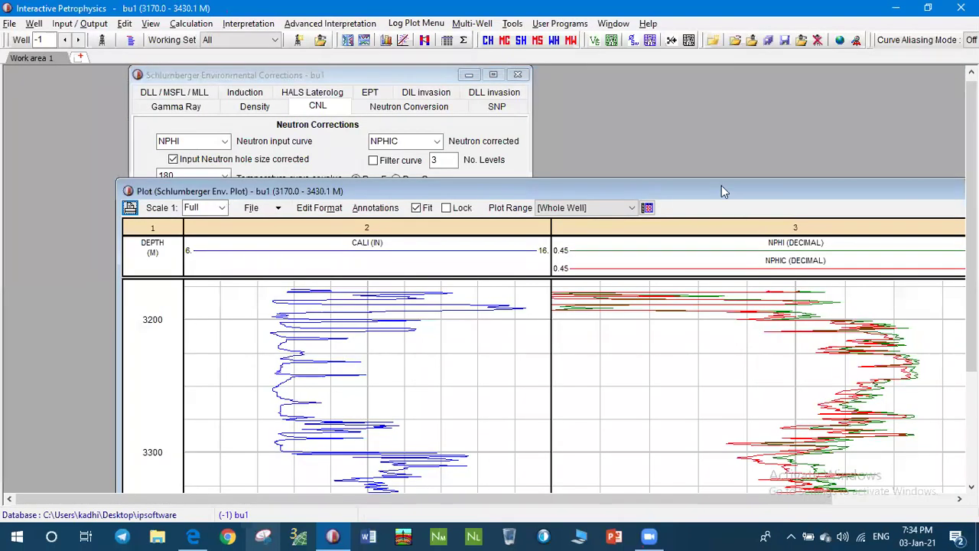
drag(722, 190, 561, 83)
click(922, 85)
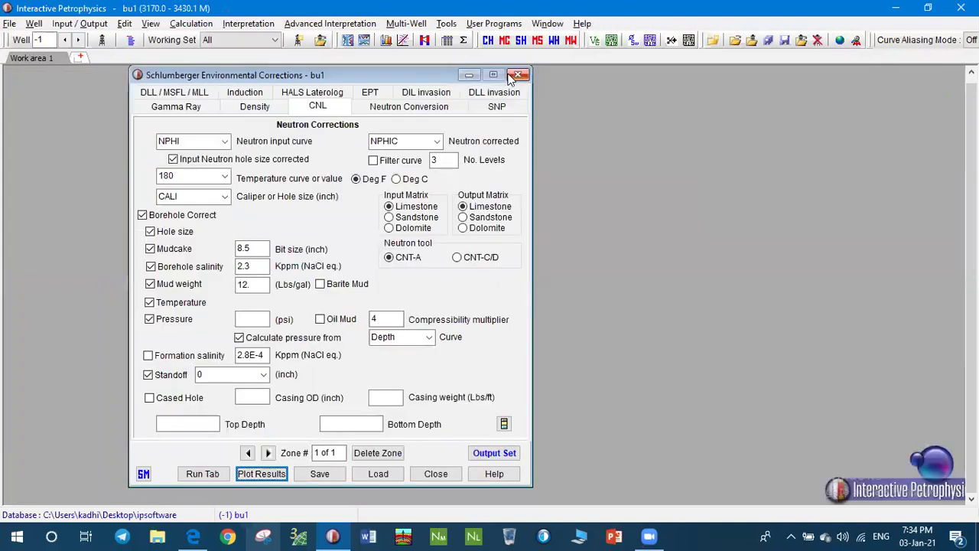
click(436, 474)
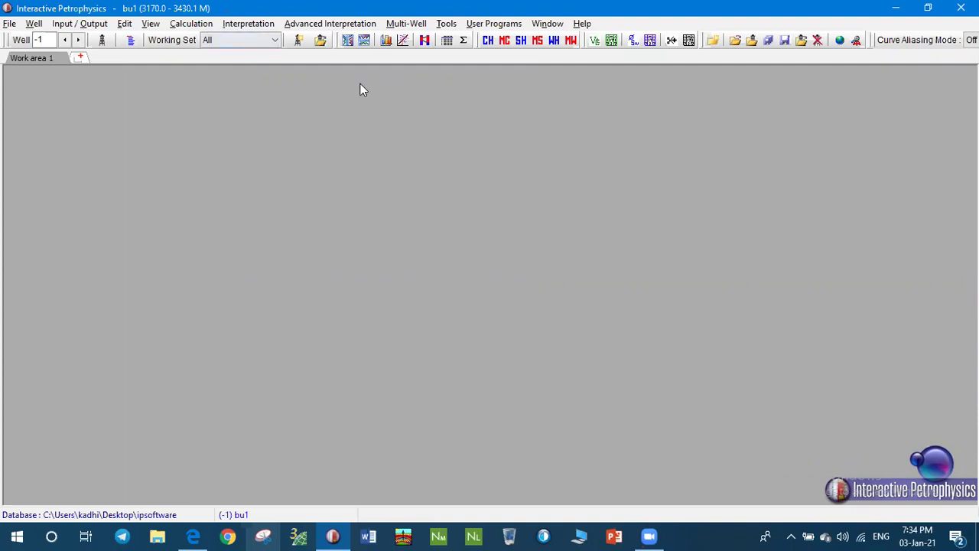
Step: Enable the density, sonic and neutron porosity calculations in Basic Log Functions for well bu1
click(193, 24)
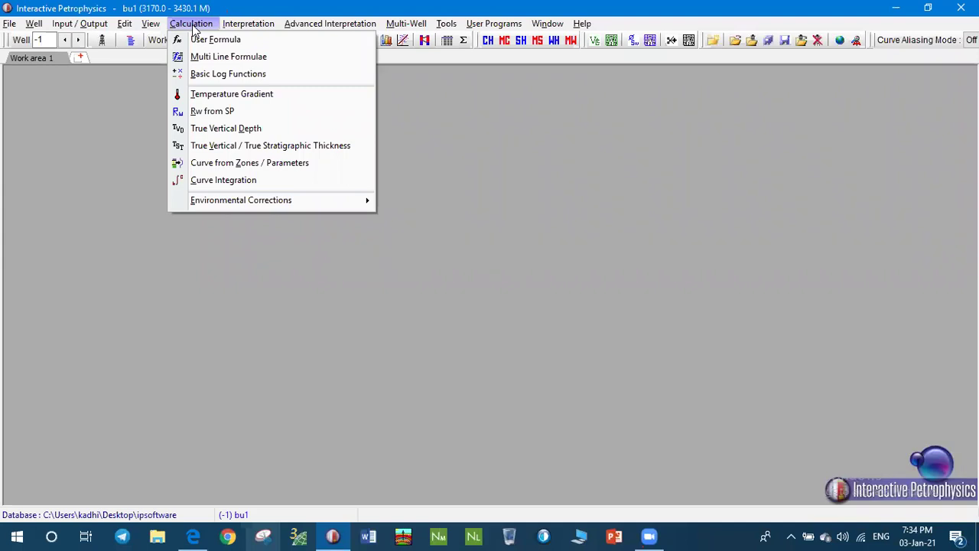
click(210, 77)
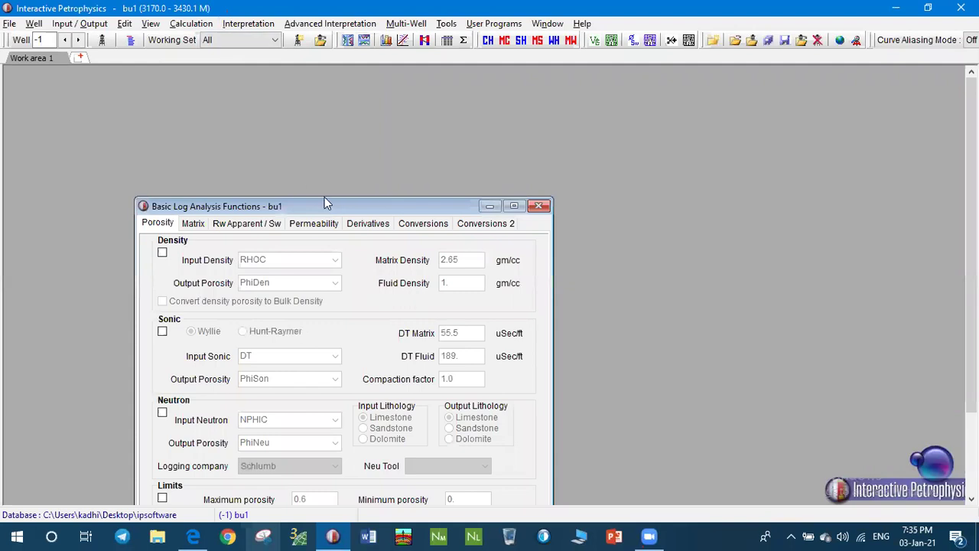
drag(325, 202, 340, 96)
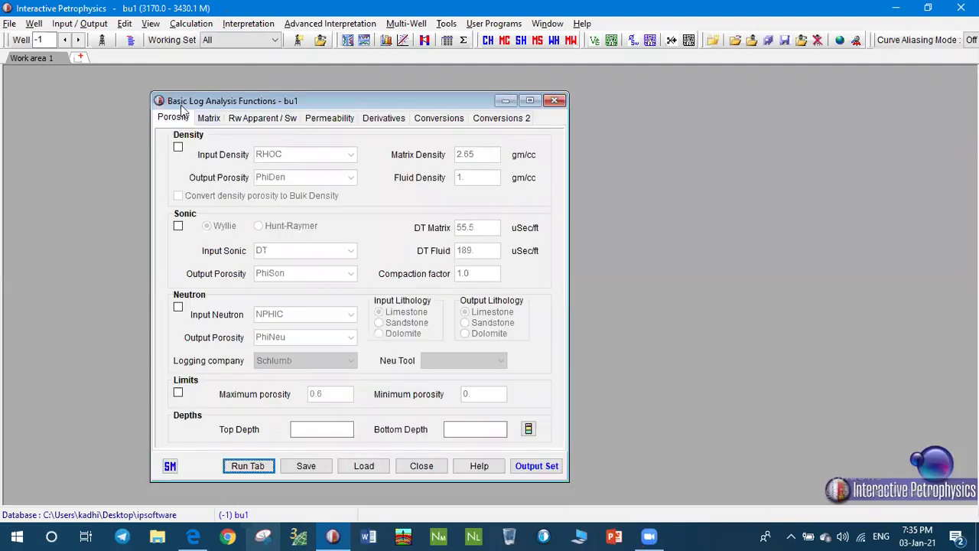
click(179, 149)
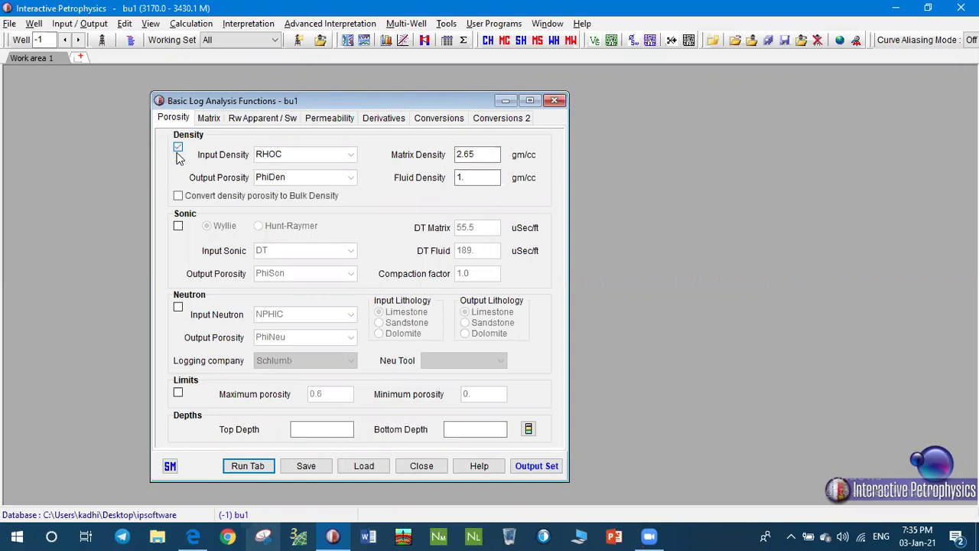
click(178, 226)
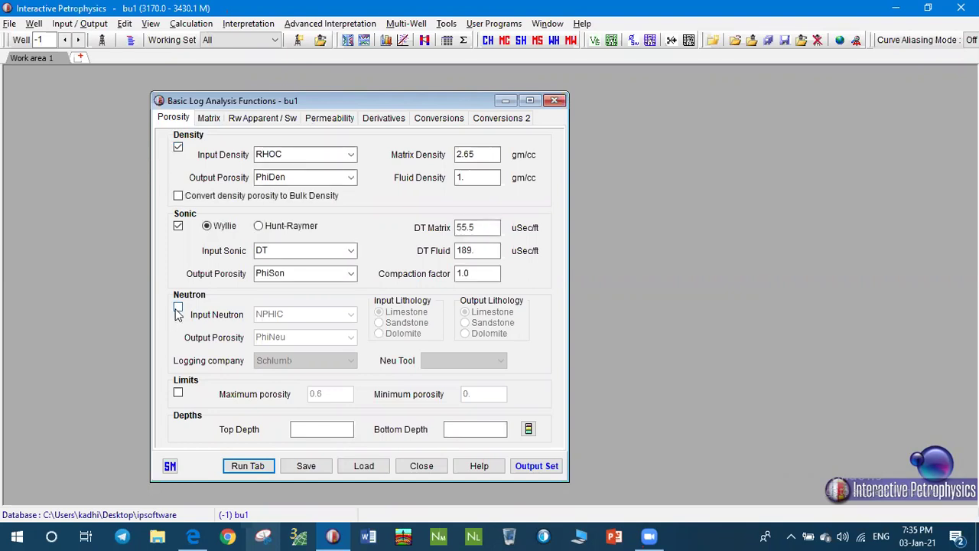
click(179, 308)
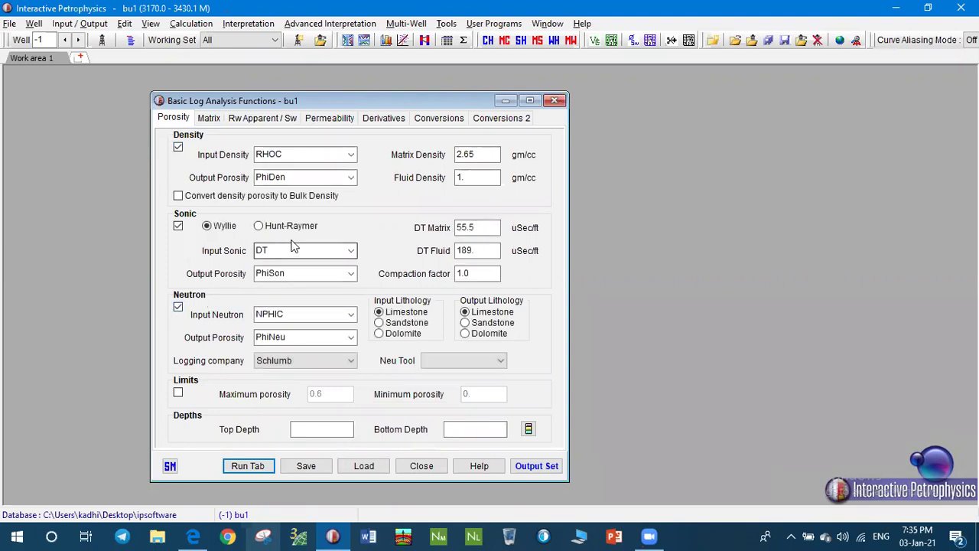
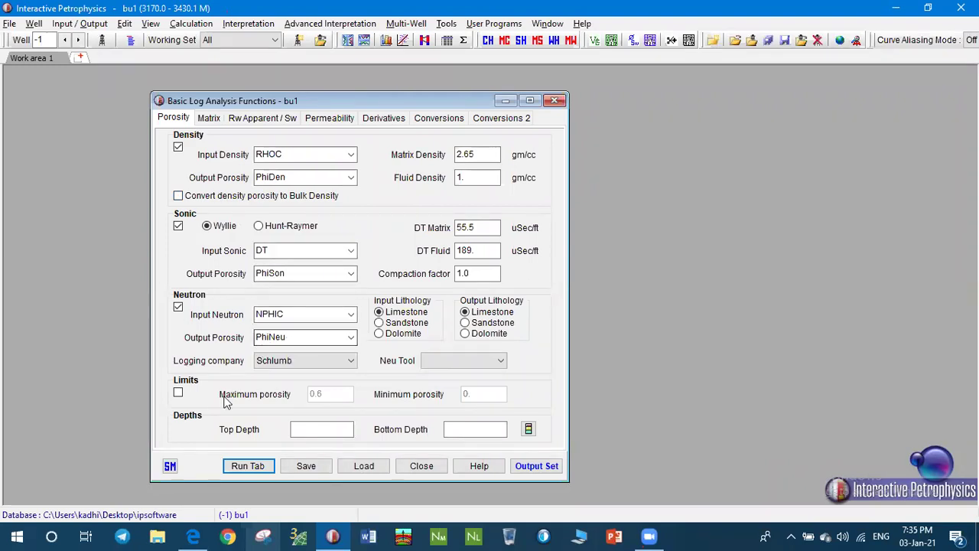
Step: Try to run the density, sonic and neutron porosity calculations without porosity limits, and close the basic log analysis functions
click(179, 393)
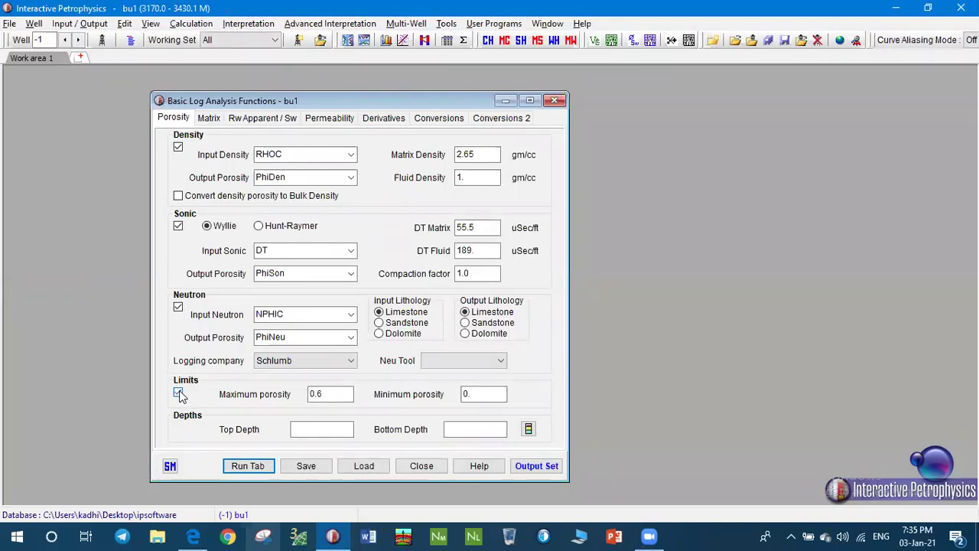
click(179, 393)
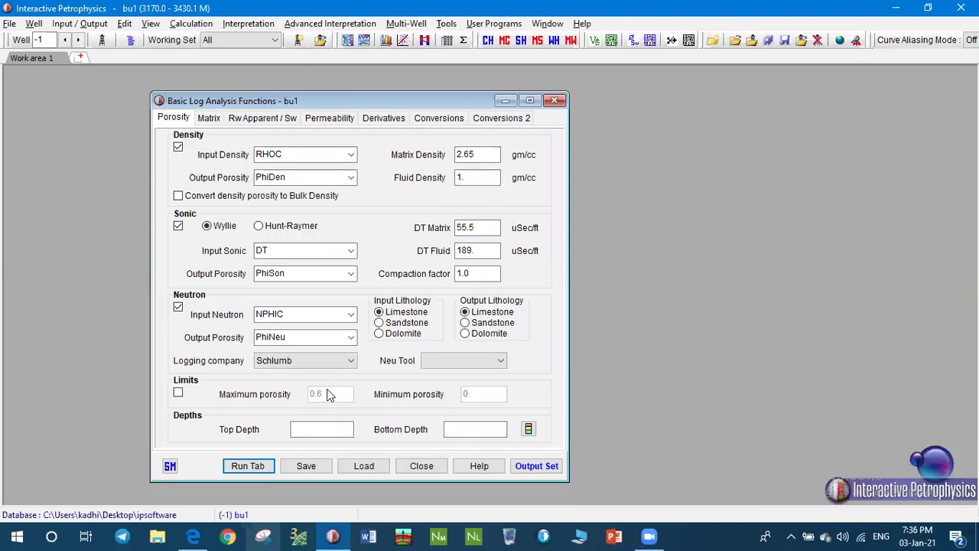
scroll(346, 340, up, 1)
click(247, 467)
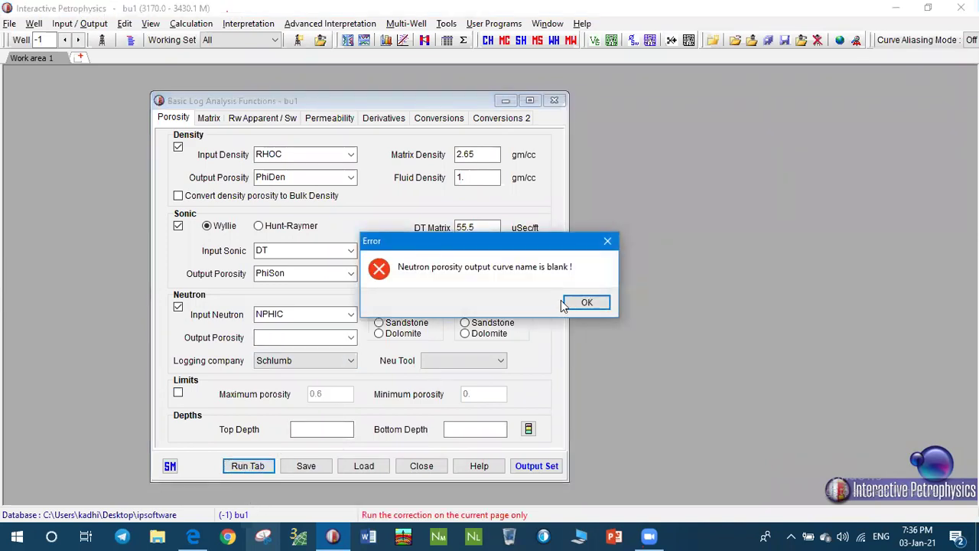
click(566, 304)
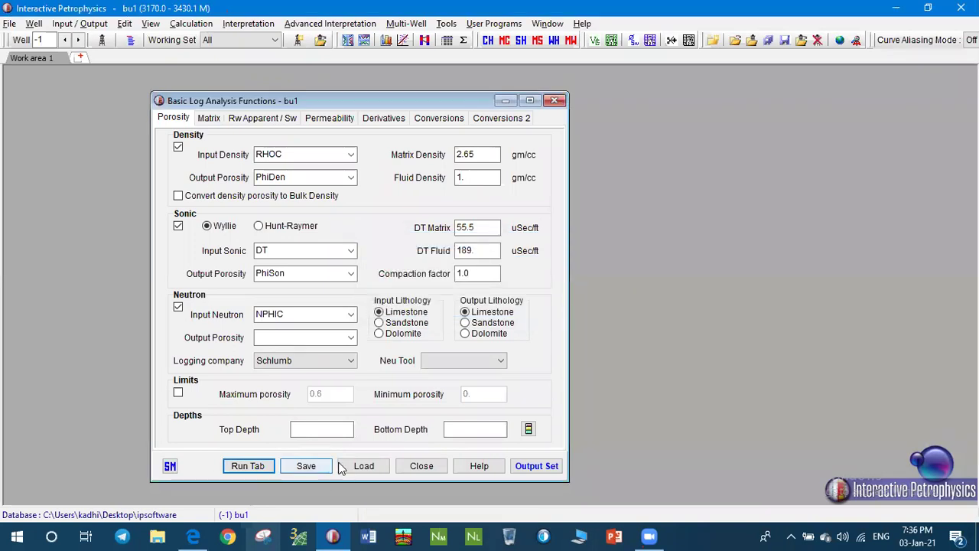
click(420, 466)
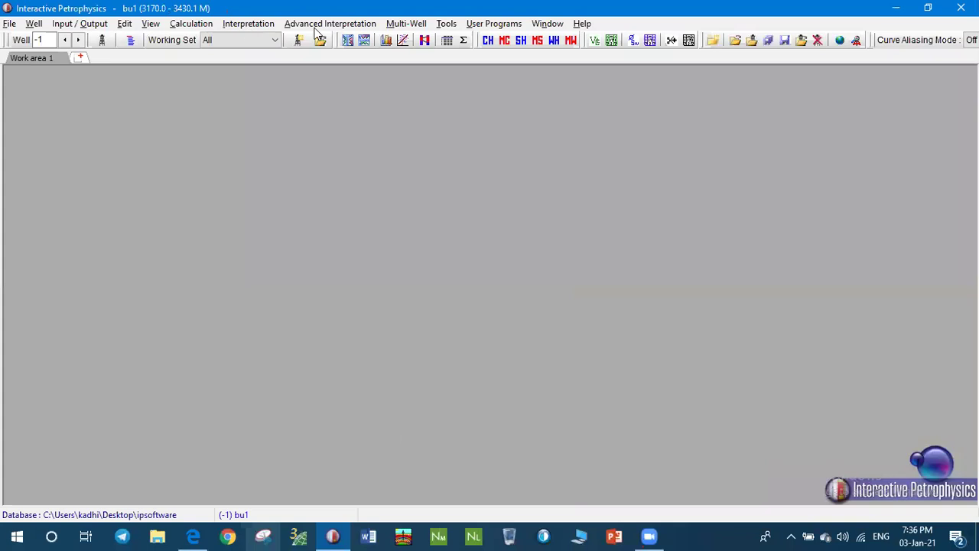
click(262, 25)
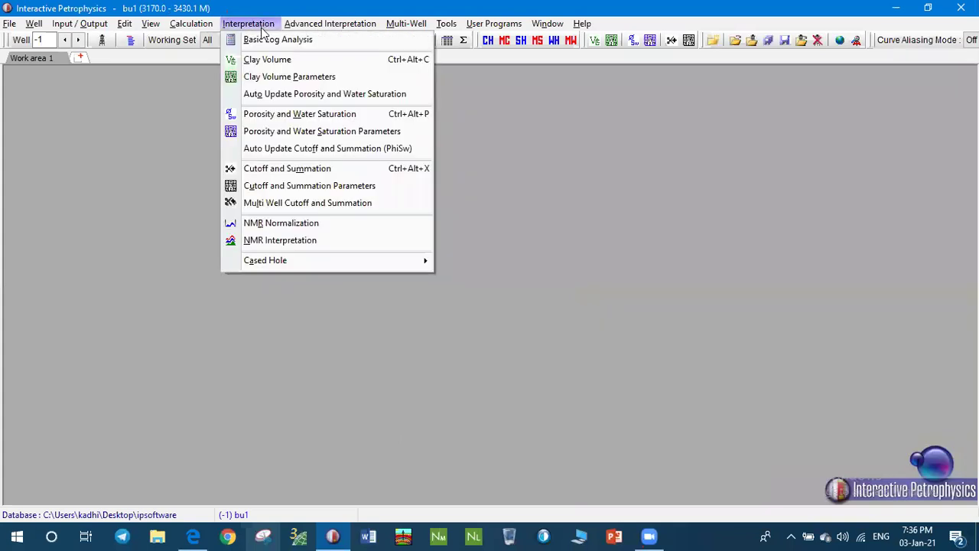
click(291, 114)
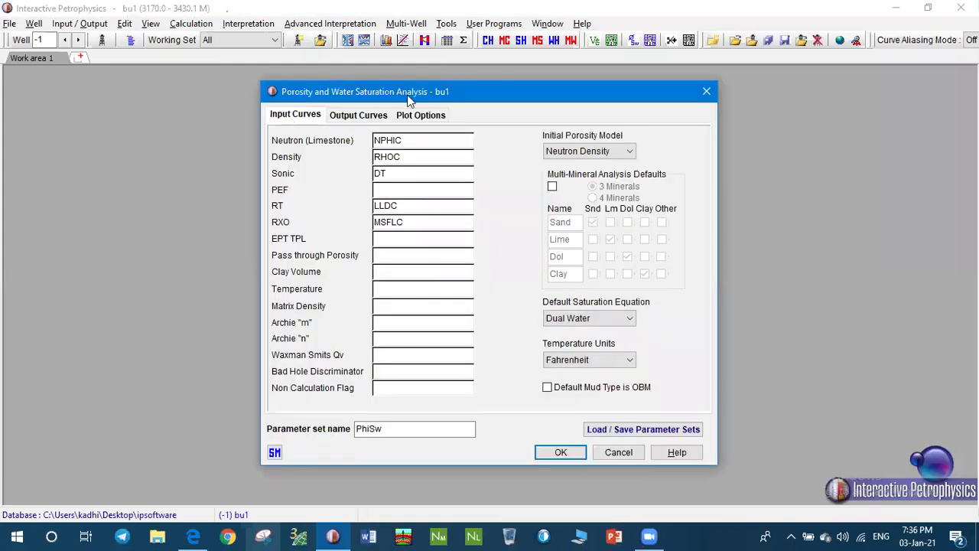
drag(379, 86, 368, 77)
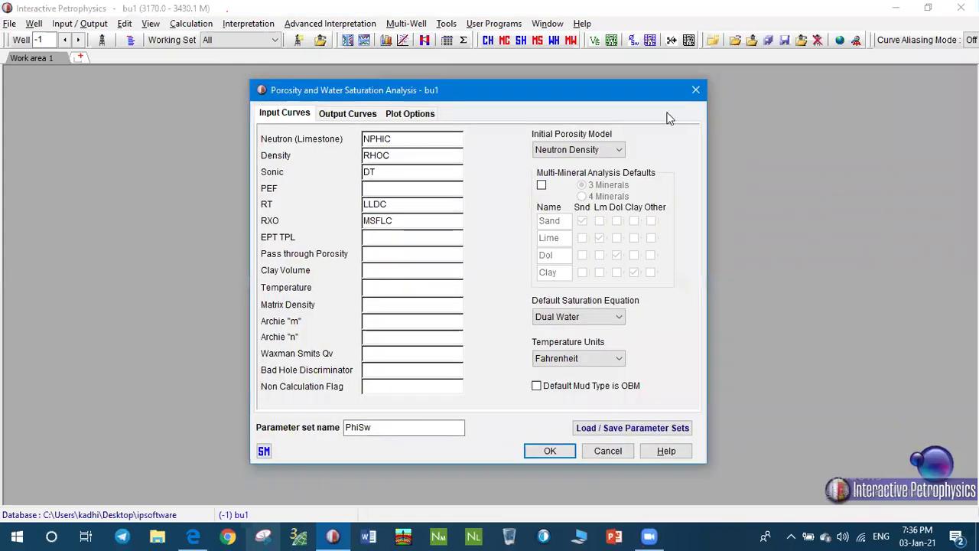
click(694, 91)
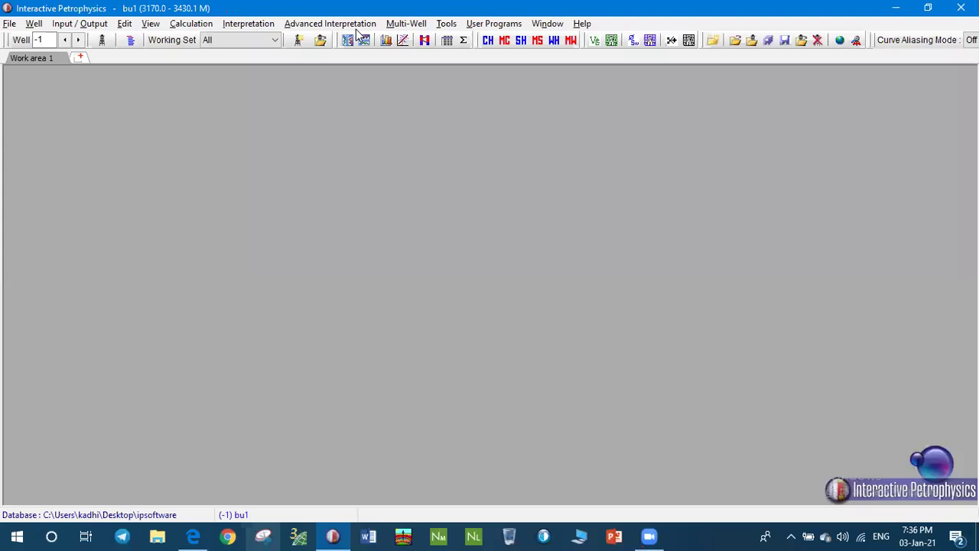
Step: Start a porosity and water saturation analysis for well bu1 and set its PEF input curve to PHIE
key(alt+n)
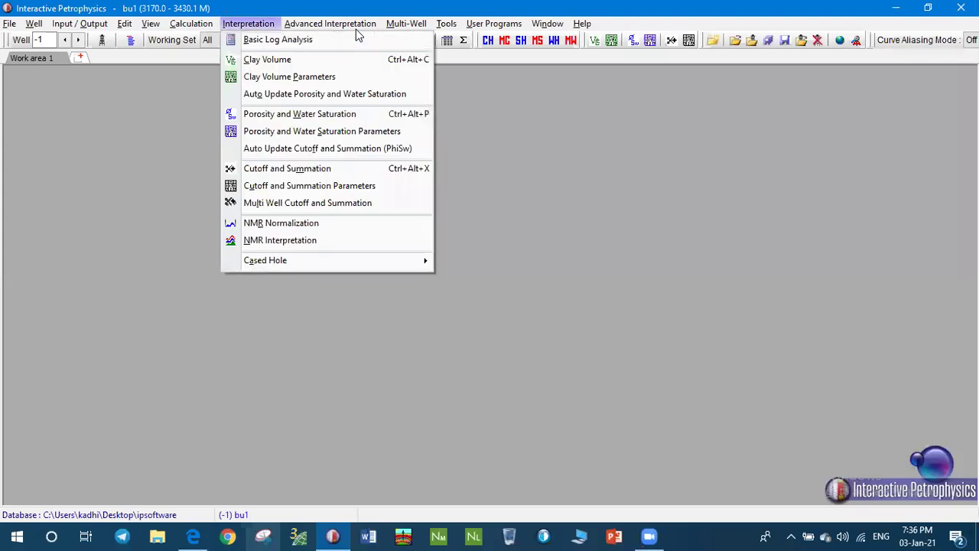
click(279, 113)
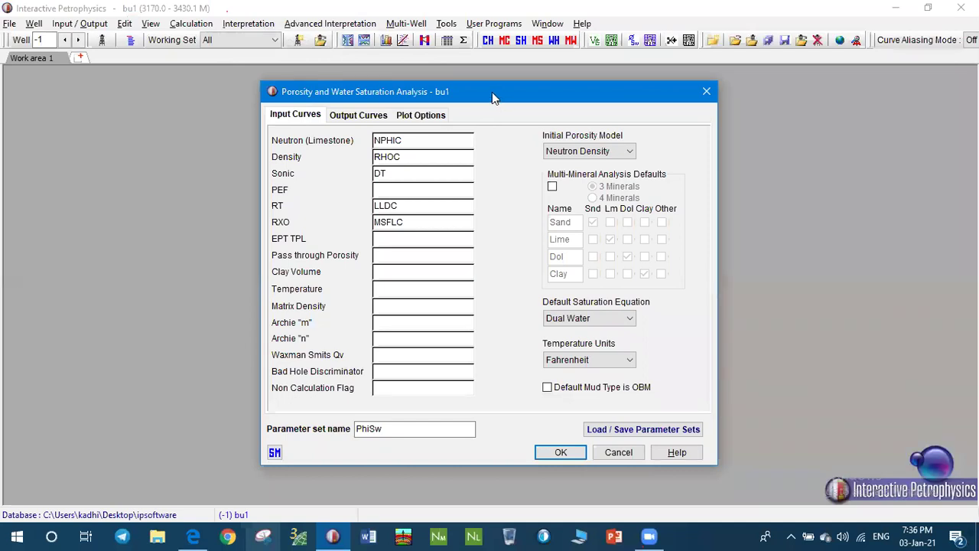
drag(492, 92, 450, 79)
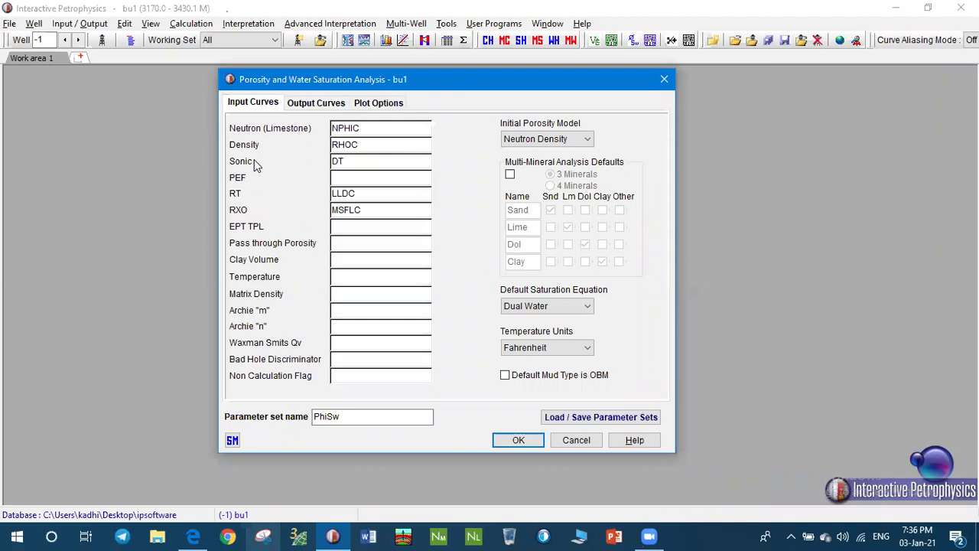
click(358, 181)
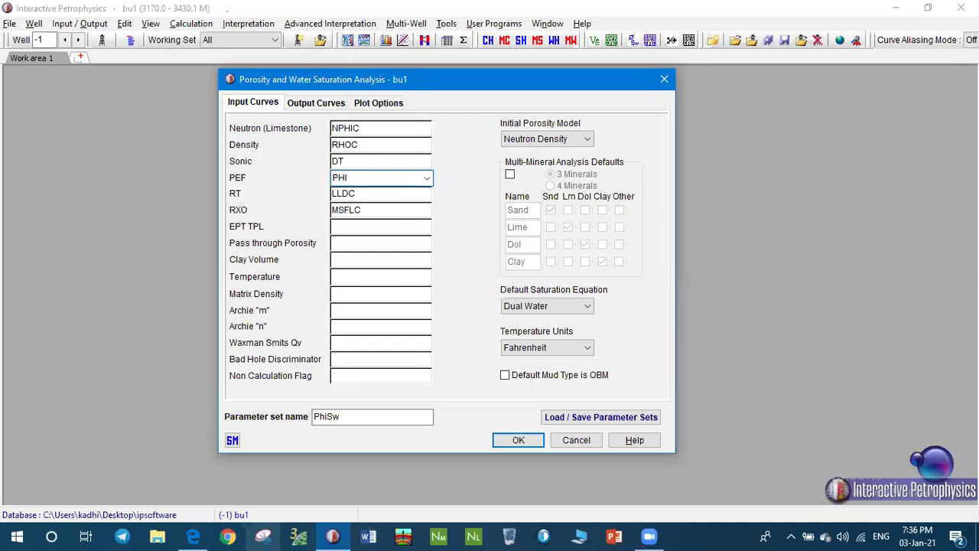
text(E)
Step: Enable the multi-mineral analysis defaults with 3 minerals and deselect the sand and dolomite assignments, keeping only lime
click(511, 174)
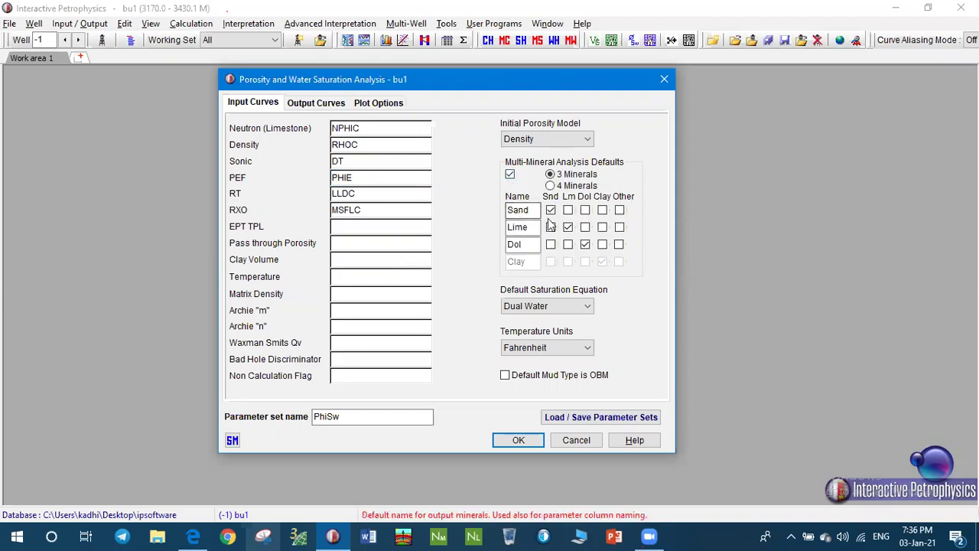
click(551, 210)
click(584, 244)
click(551, 210)
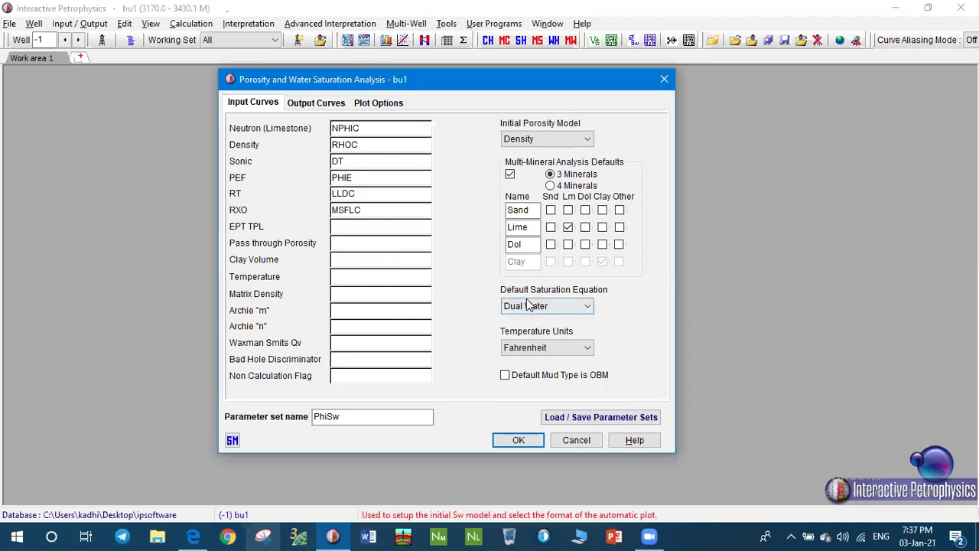
Step: Try Archie as the default saturation equation, restore Dual Water, and check the temperature unit options
click(587, 306)
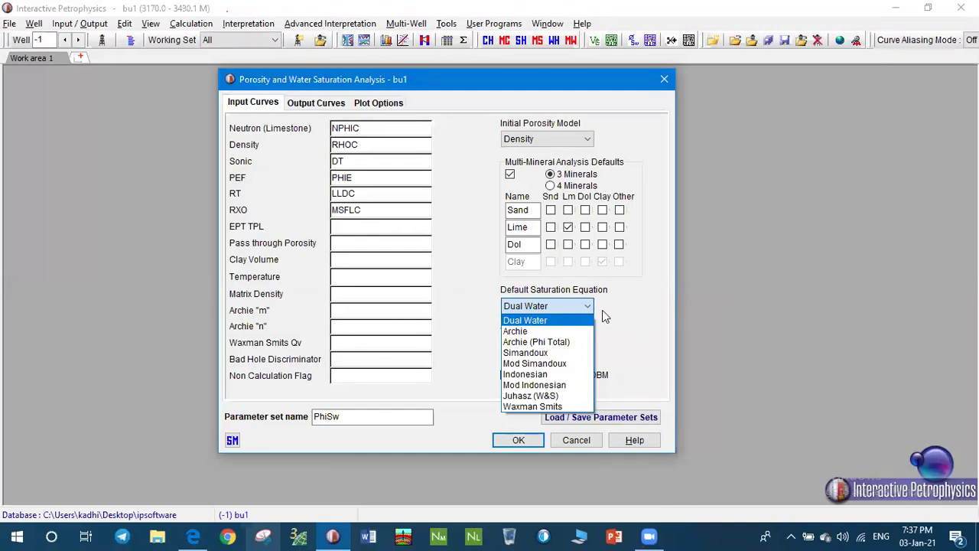
click(545, 332)
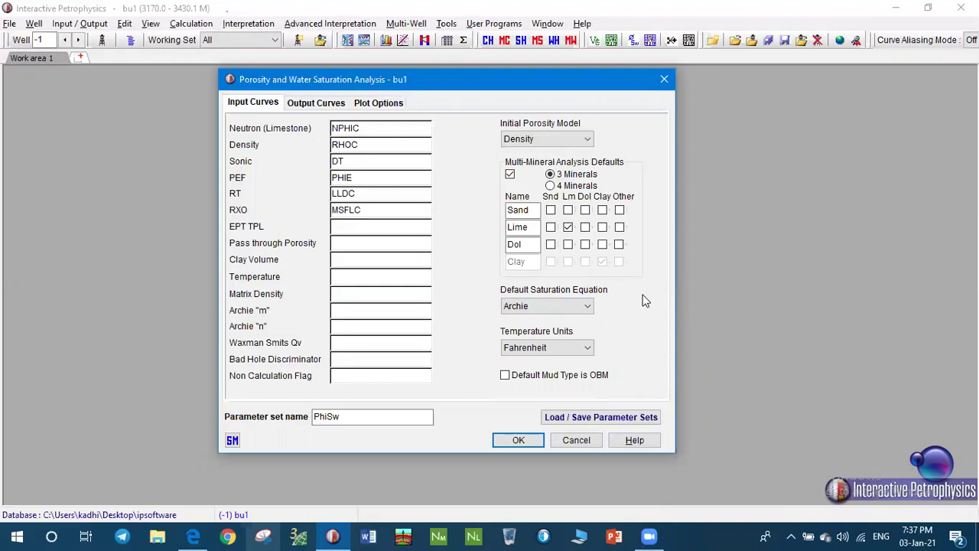
click(587, 308)
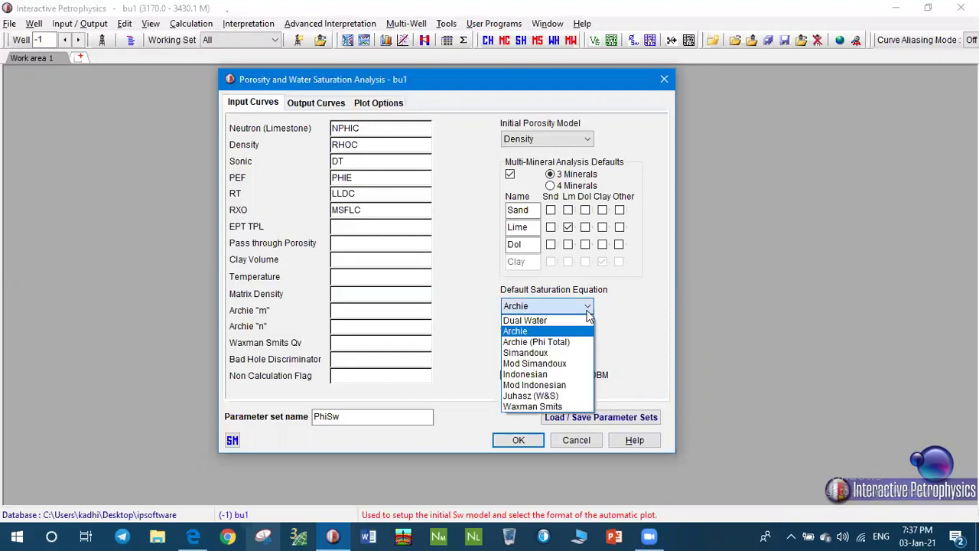
click(580, 321)
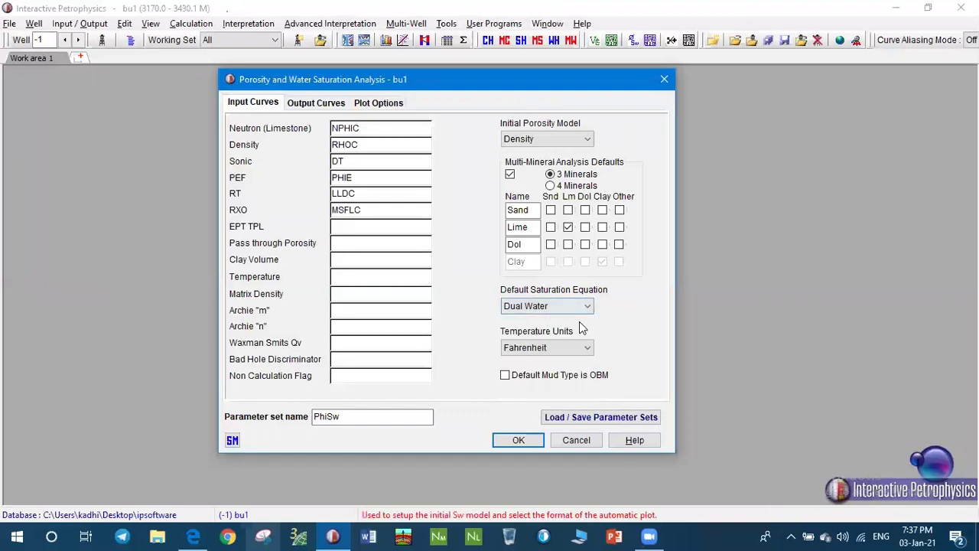
click(586, 348)
click(586, 351)
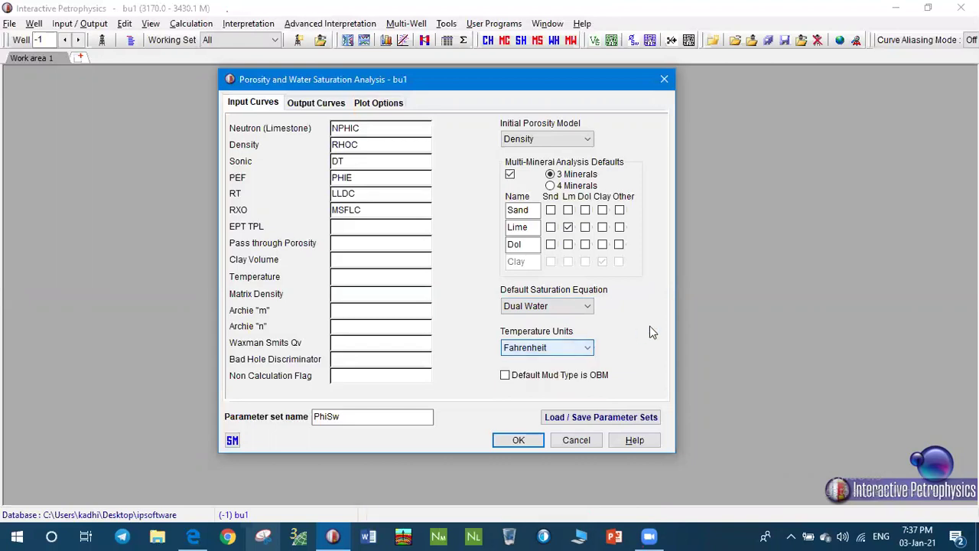
Step: Review the output curves selected for the analysis and return to the input curves
click(263, 104)
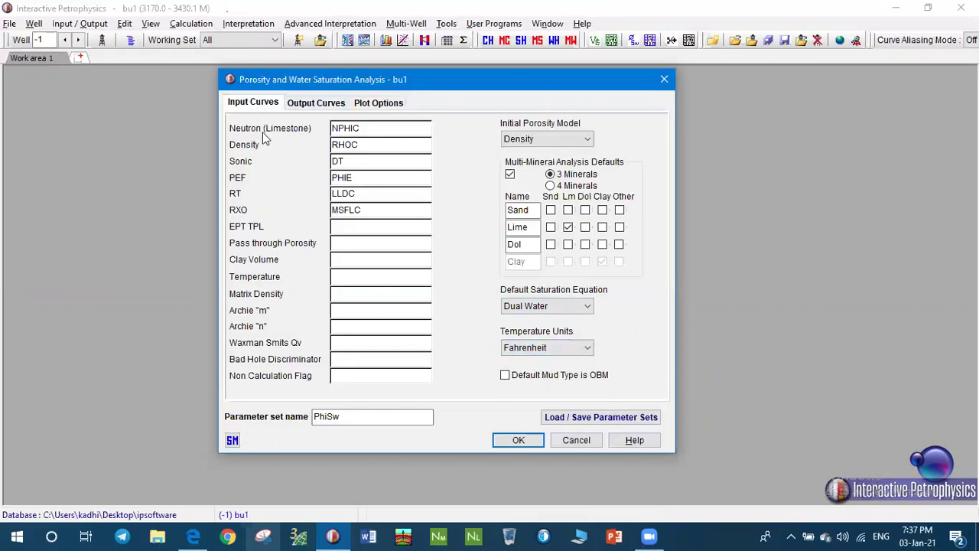
click(315, 104)
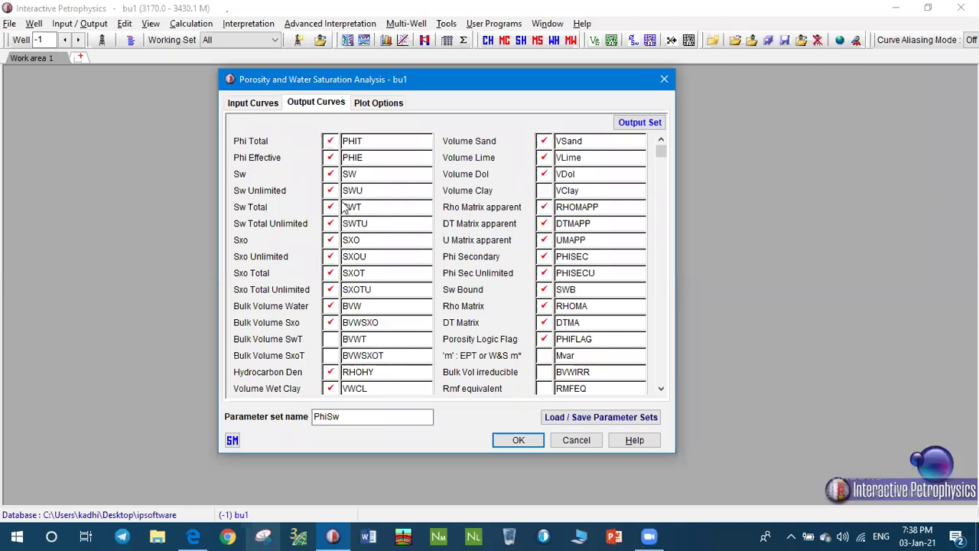
click(330, 190)
click(332, 192)
click(253, 102)
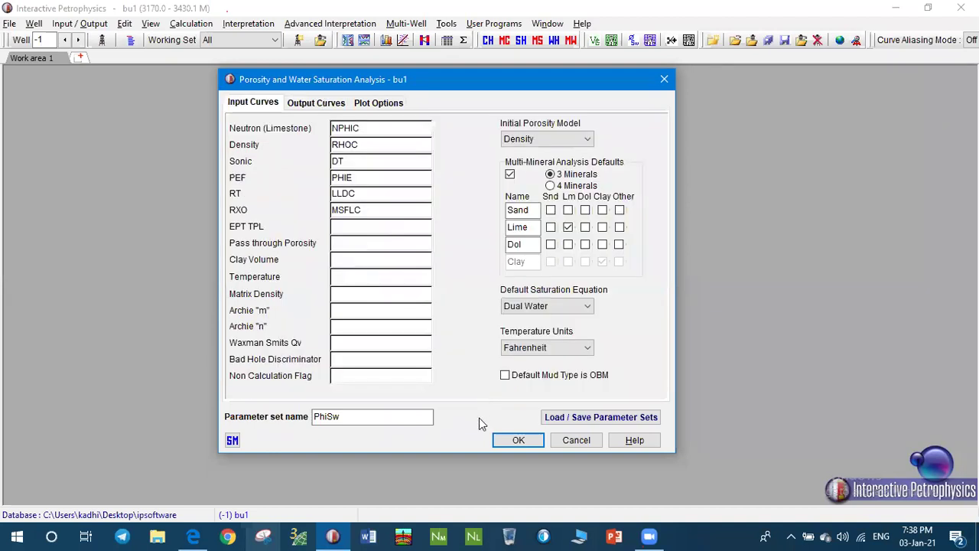
Step: Calculate the missing temperature curve from two points, 170 at depth 3175 and 180 at depth 3430, and close the temperature module
click(518, 441)
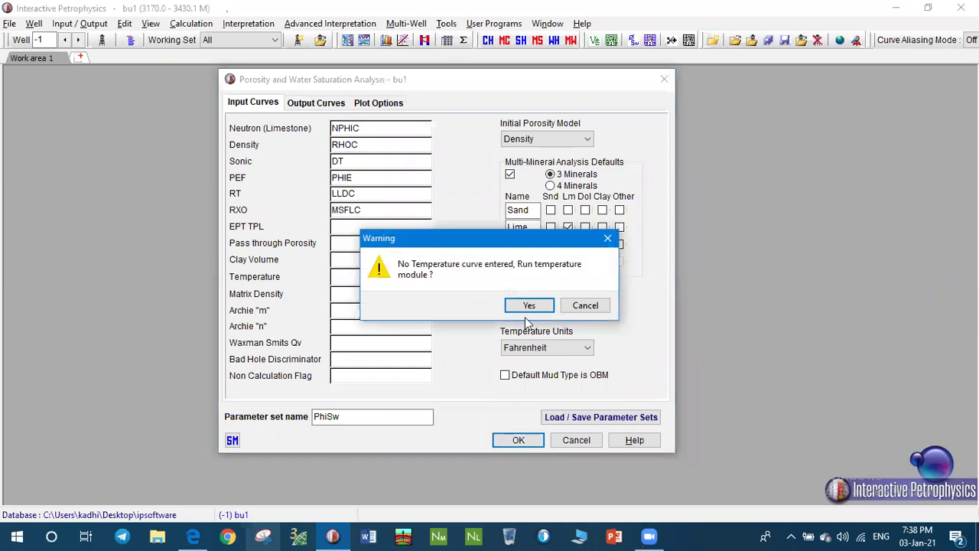
click(530, 306)
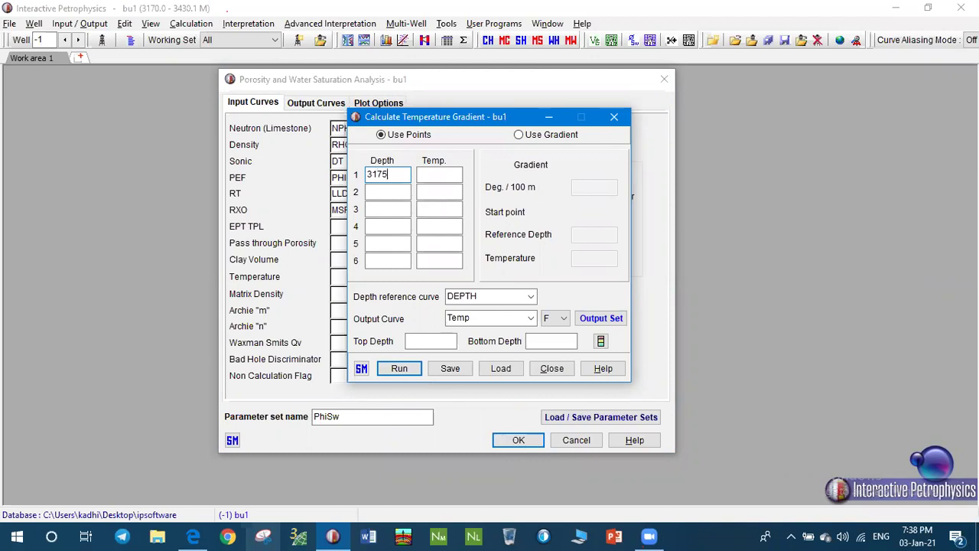
click(377, 192)
click(434, 176)
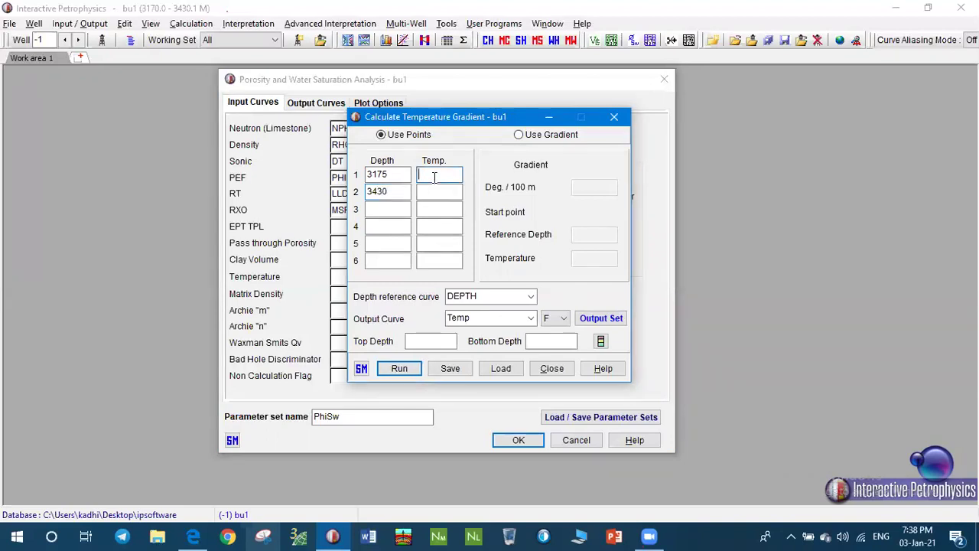
text(170)
click(424, 191)
click(400, 368)
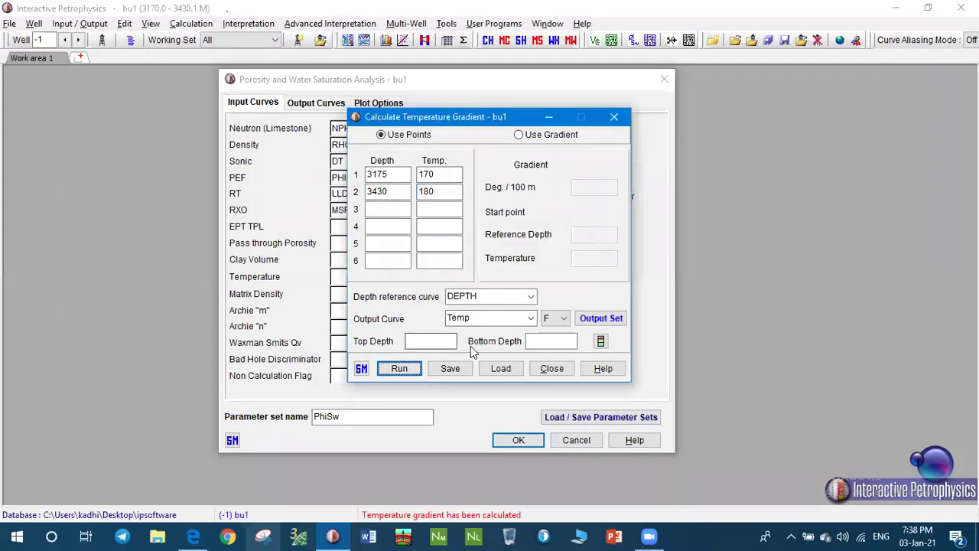
click(540, 369)
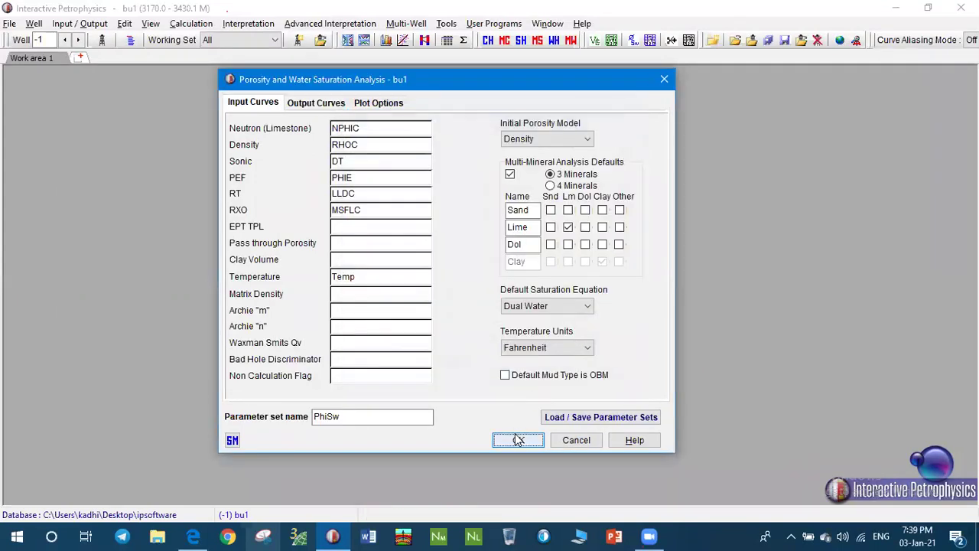
Step: Run the porosity and water saturation analysis with the Temp curve and maximize the resulting plot
click(518, 439)
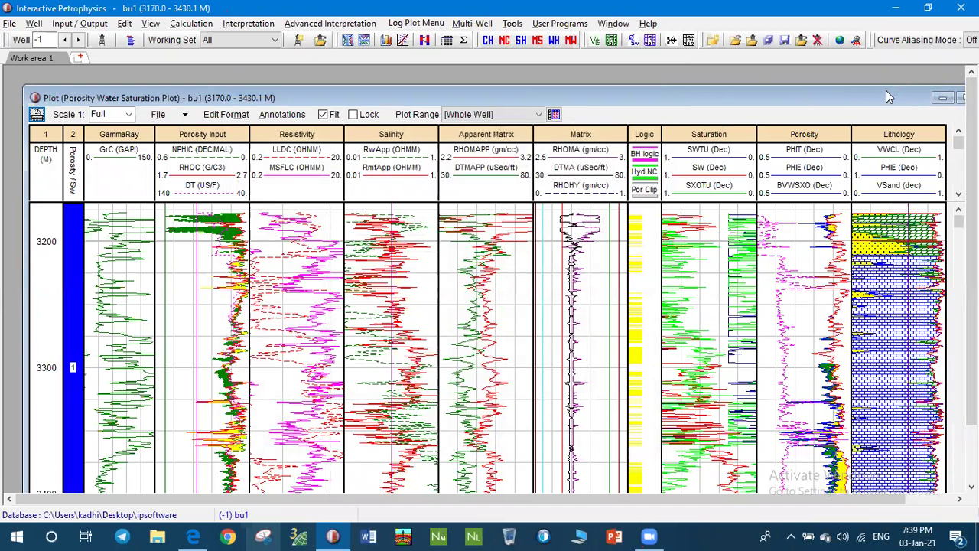
drag(887, 96, 872, 78)
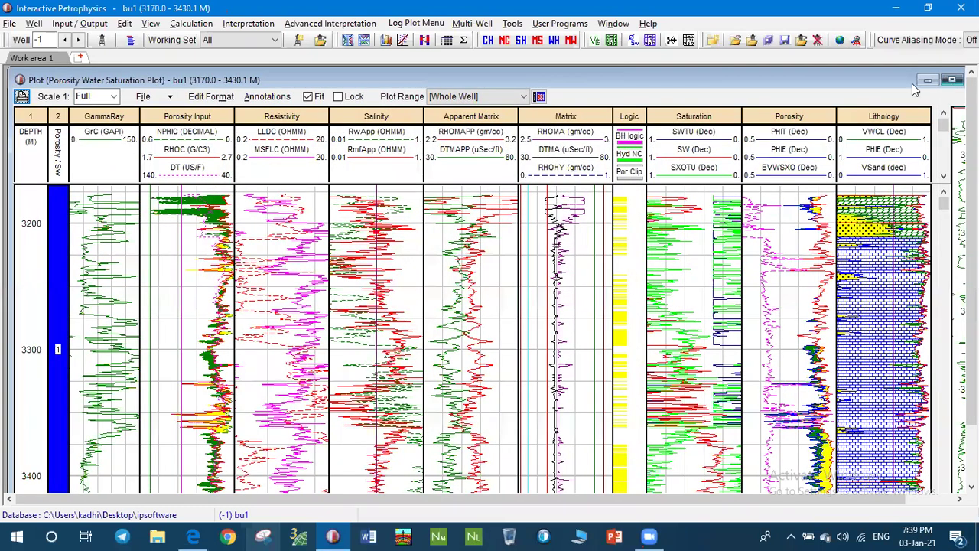
double_click(829, 80)
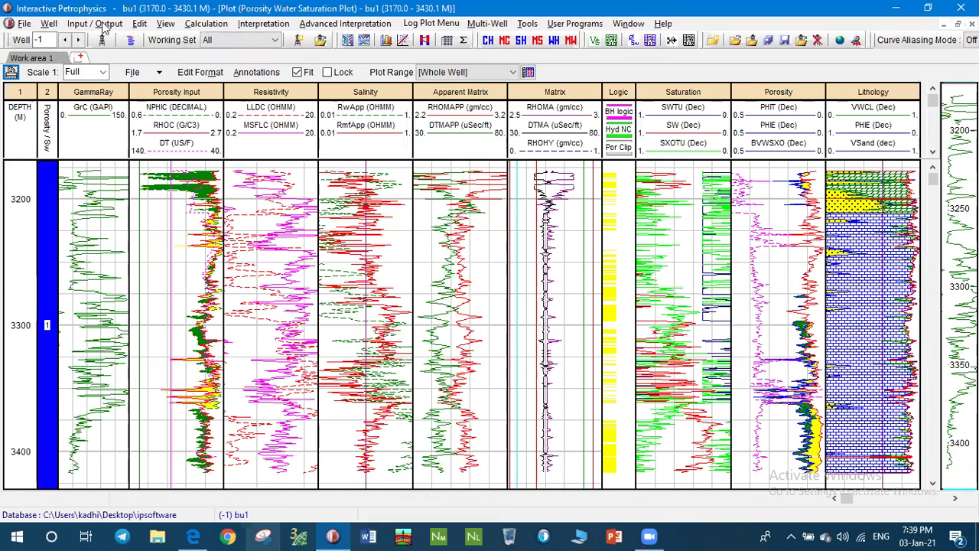
click(167, 24)
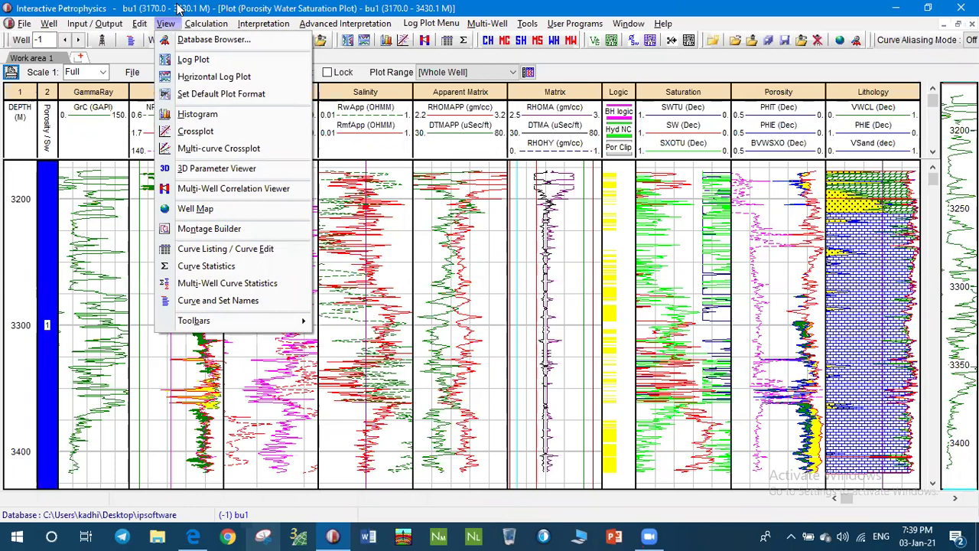
click(178, 7)
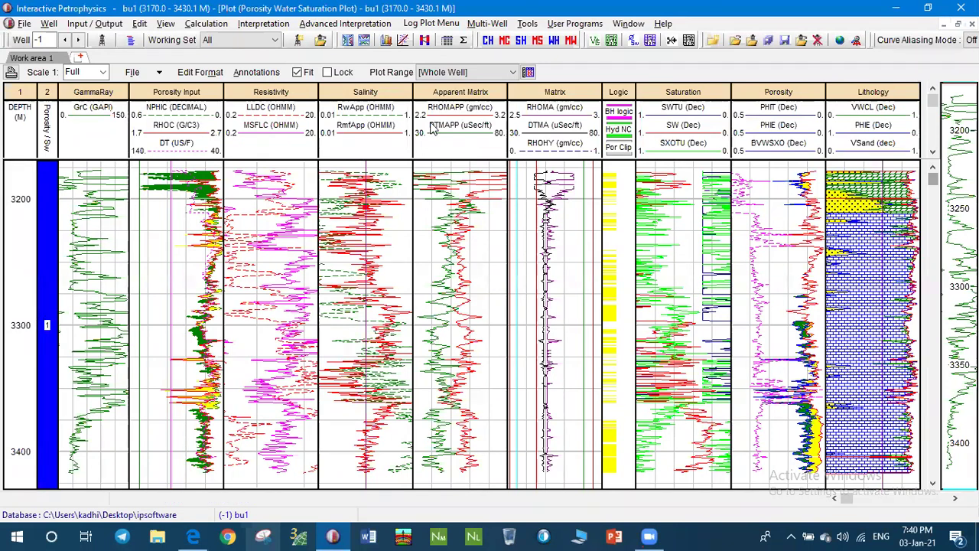
Step: View the RwApp histogram from the Salinity track and close it
double_click(354, 177)
right_click(354, 177)
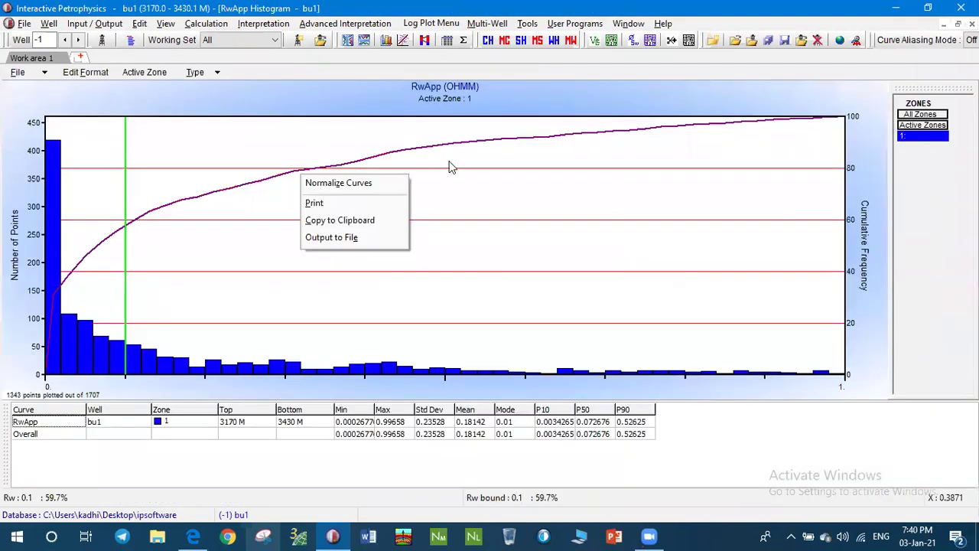
key(Escape)
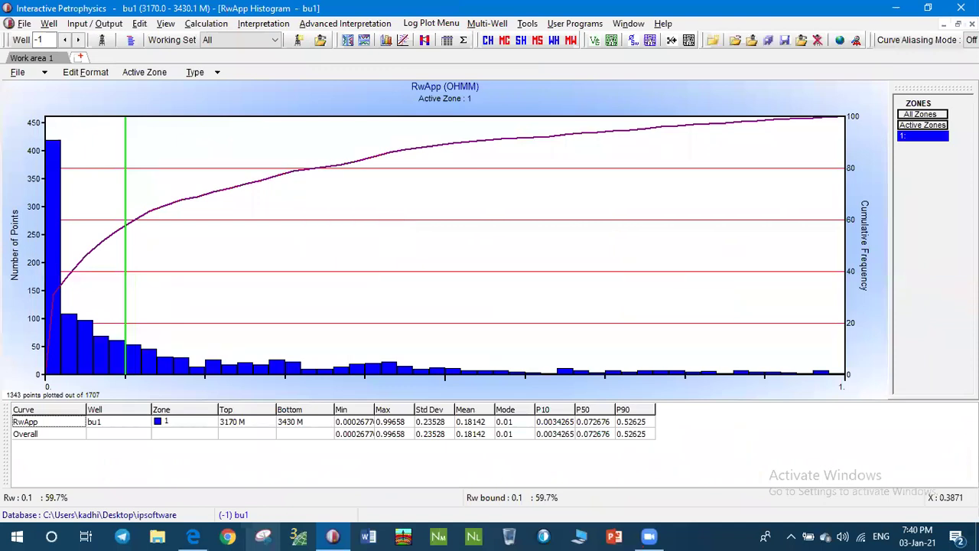
key(Escape)
Step: Delete the Salinity track from the porosity and water saturation plot
right_click(323, 170)
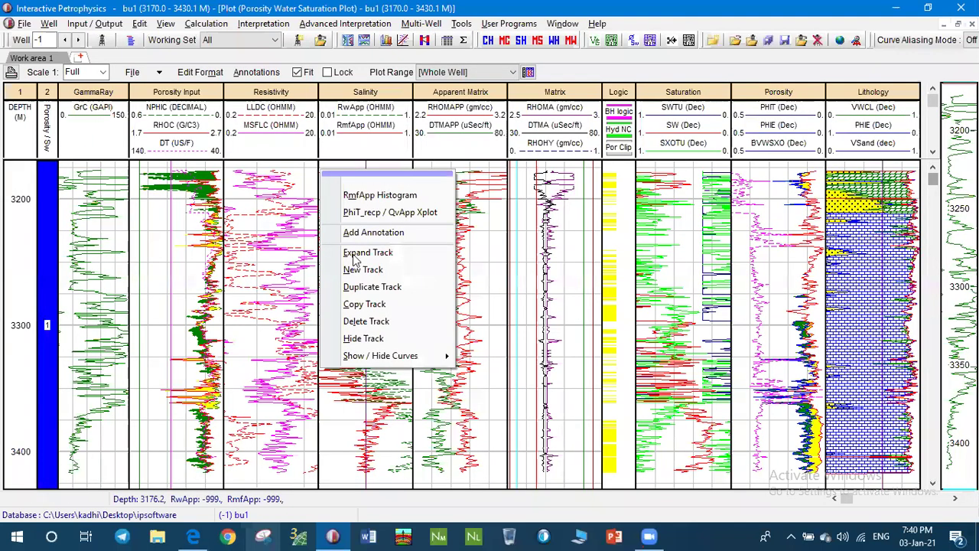
click(366, 321)
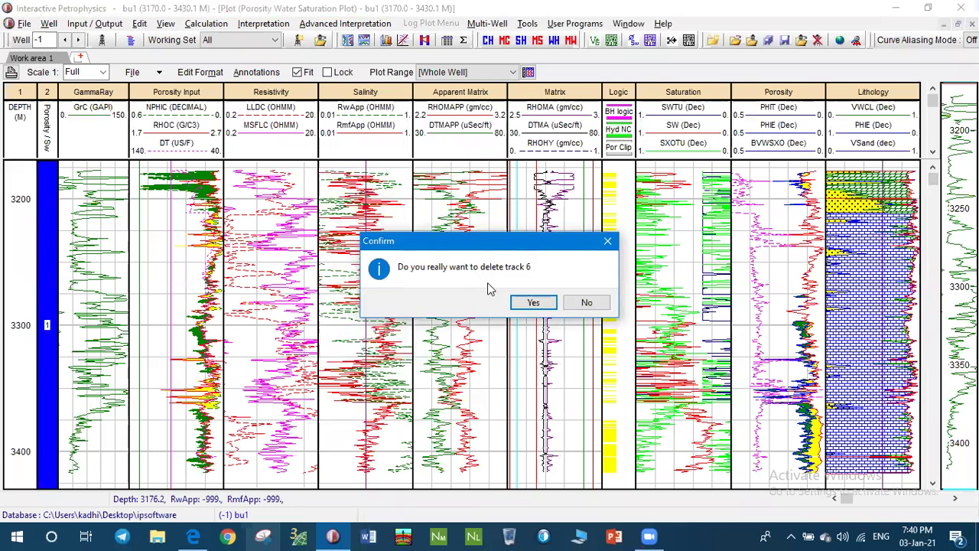
Step: Delete the Salinity, Apparent Matrix and Matrix tracks from the porosity and water saturation plot
click(533, 303)
right_click(355, 170)
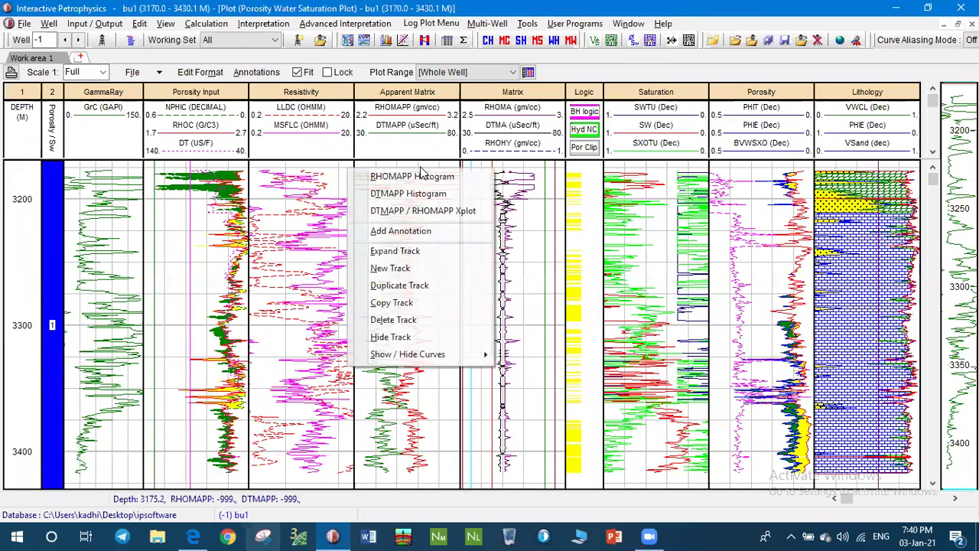
click(394, 322)
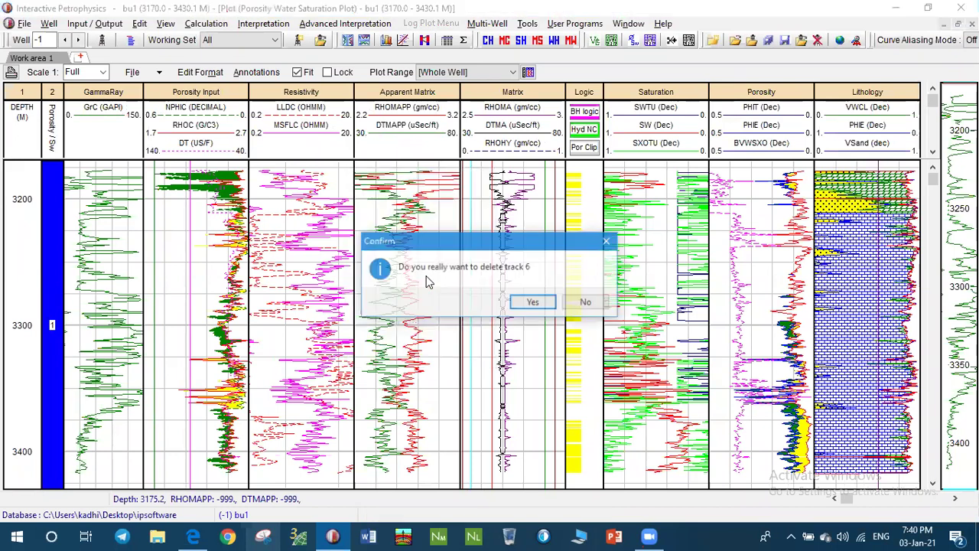
click(533, 303)
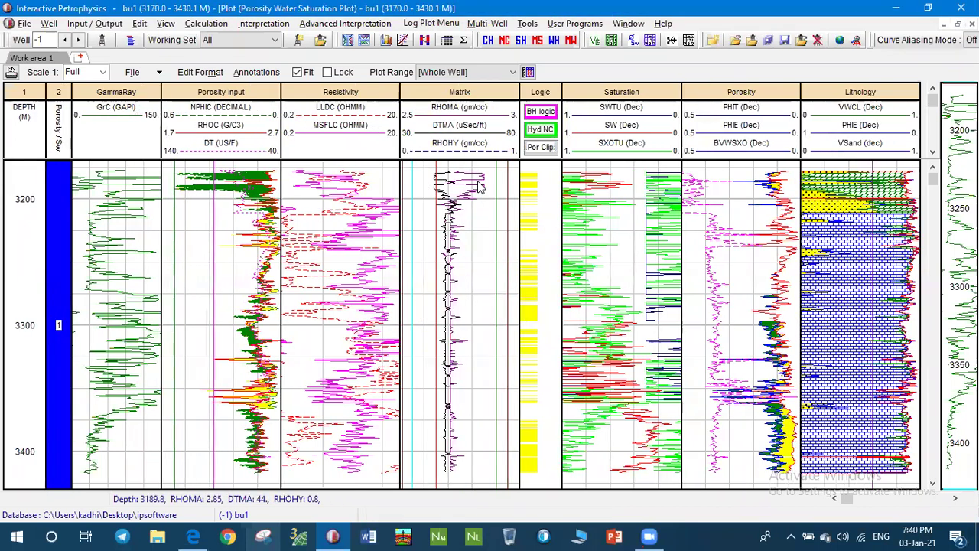
right_click(472, 208)
click(471, 386)
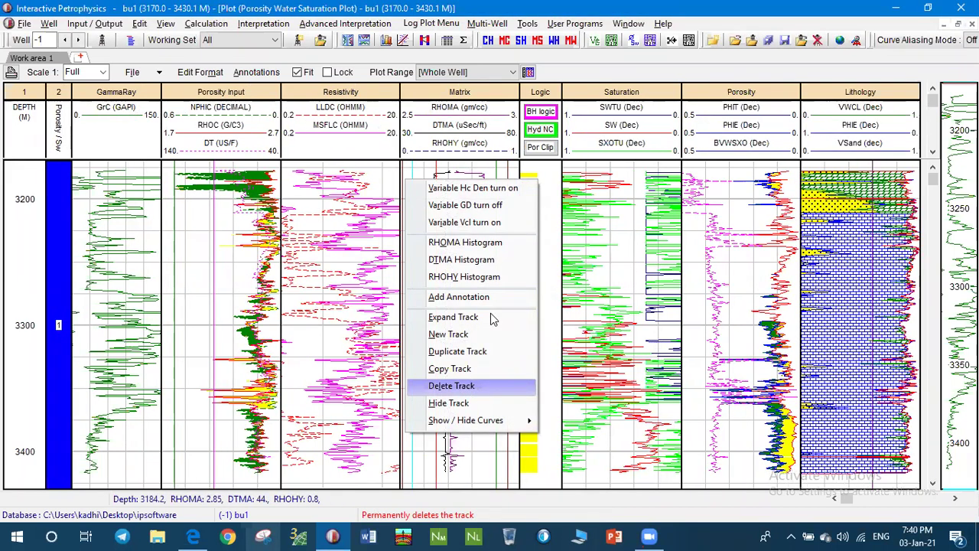
click(531, 303)
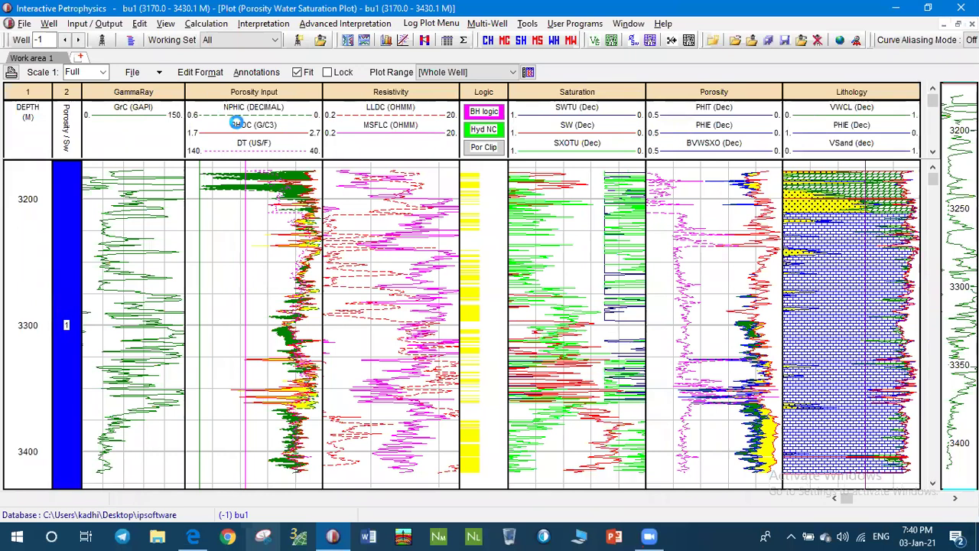
Step: Set the line width of the NPHIC, RHOC and DT curves in the Porosity Input track to 3
double_click(283, 139)
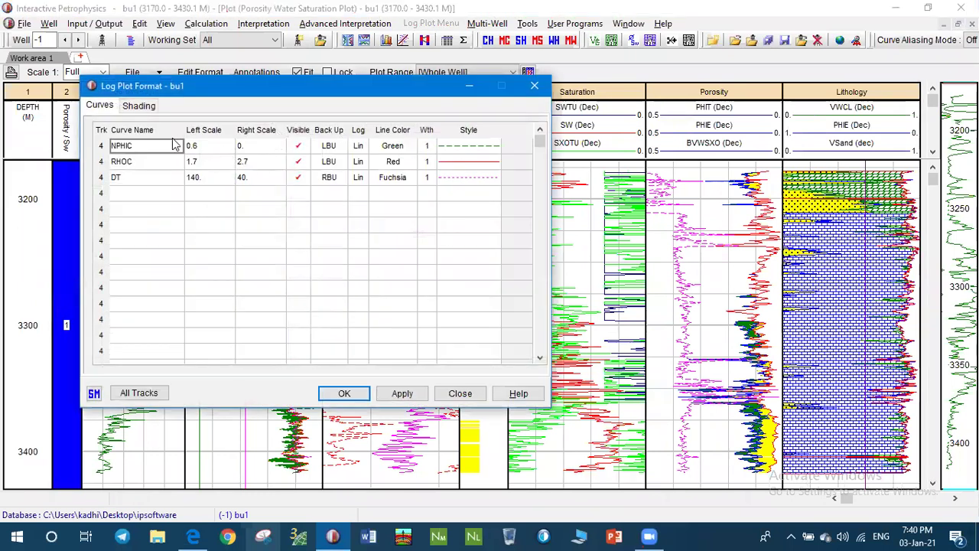
click(447, 149)
click(496, 146)
click(496, 146)
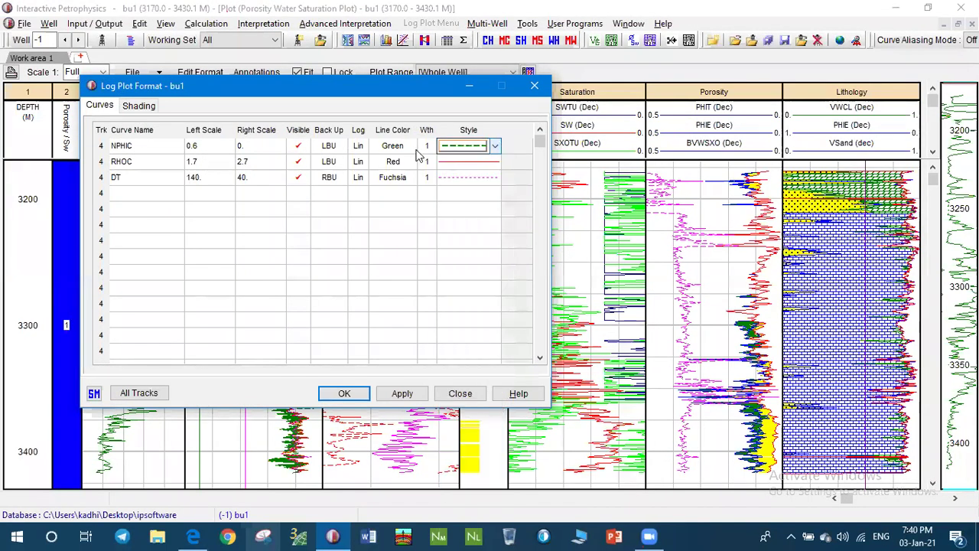
click(431, 149)
click(428, 145)
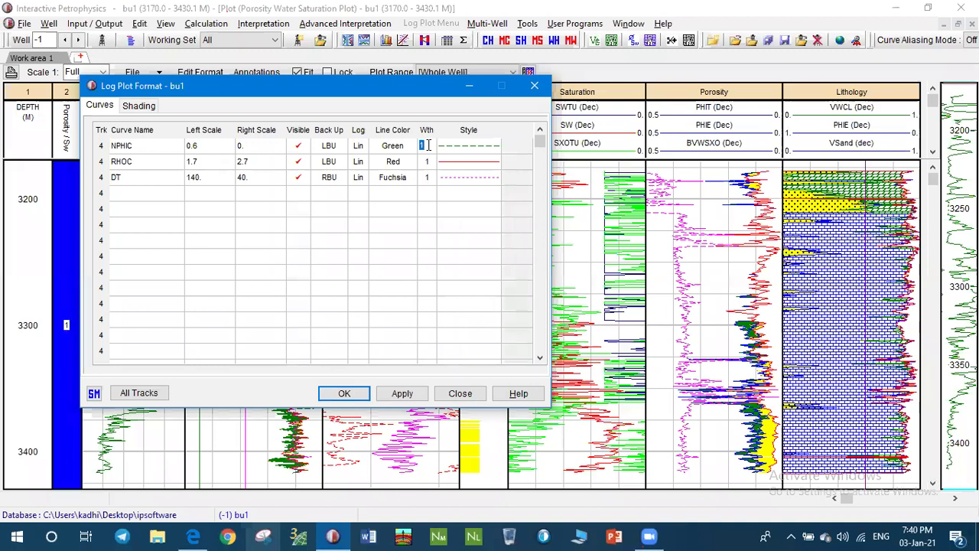
text(3)
click(426, 161)
text(3)
click(420, 177)
click(341, 393)
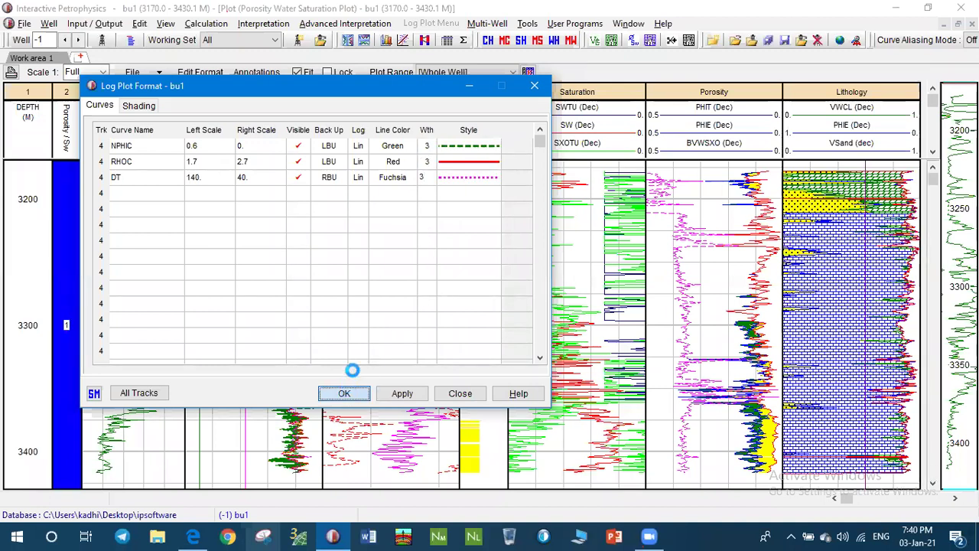
Step: Set the plot's depth scale to 1:500 and review the tracks along the logged interval
click(102, 72)
click(84, 151)
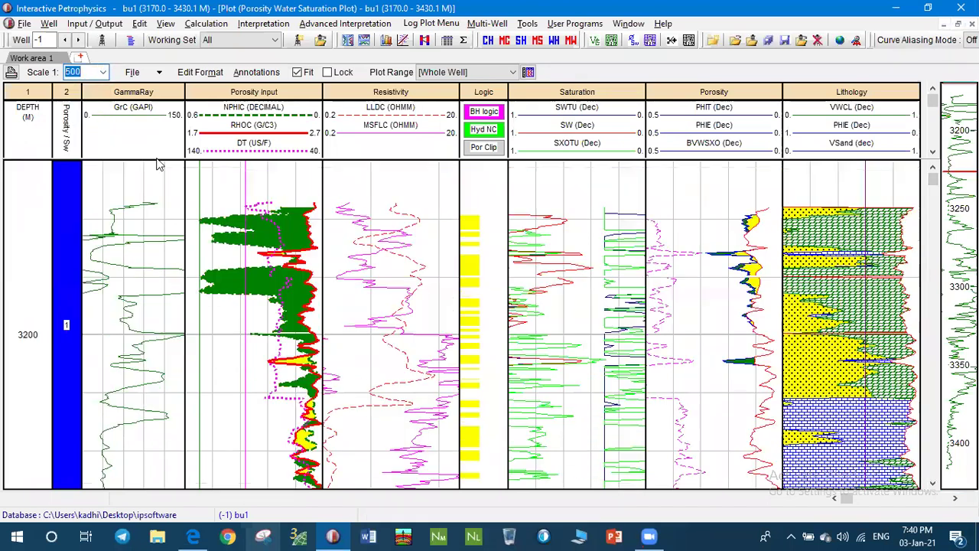
scroll(314, 210, down, 4)
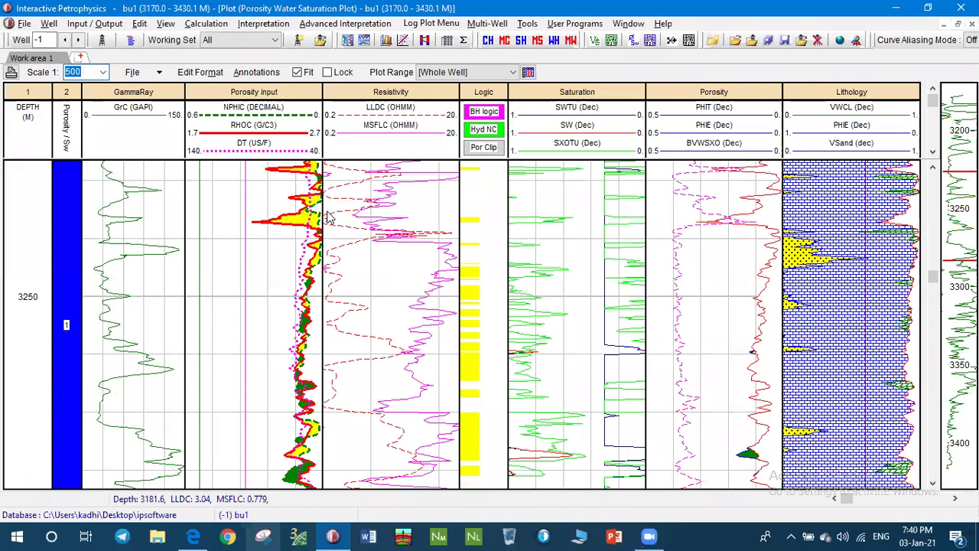
scroll(322, 217, down, 4)
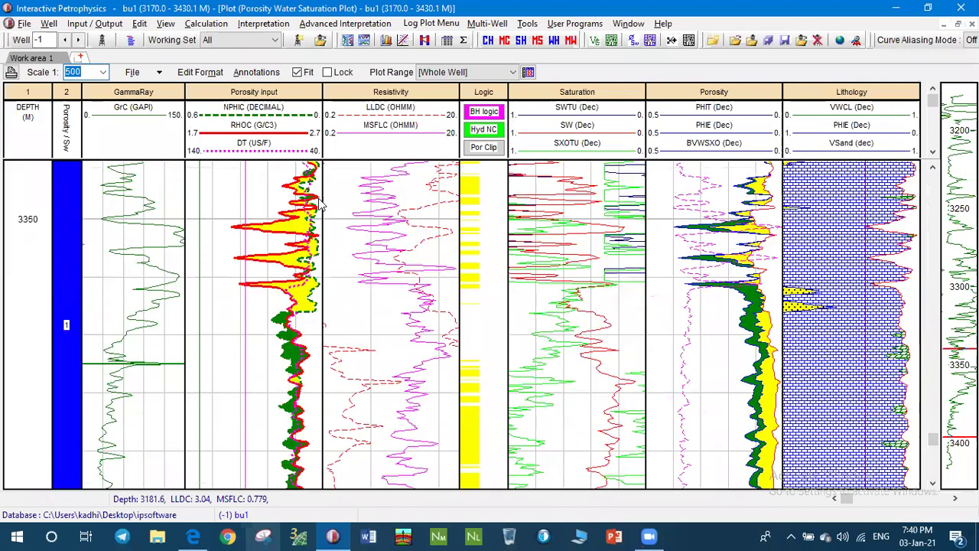
scroll(298, 200, up, 2)
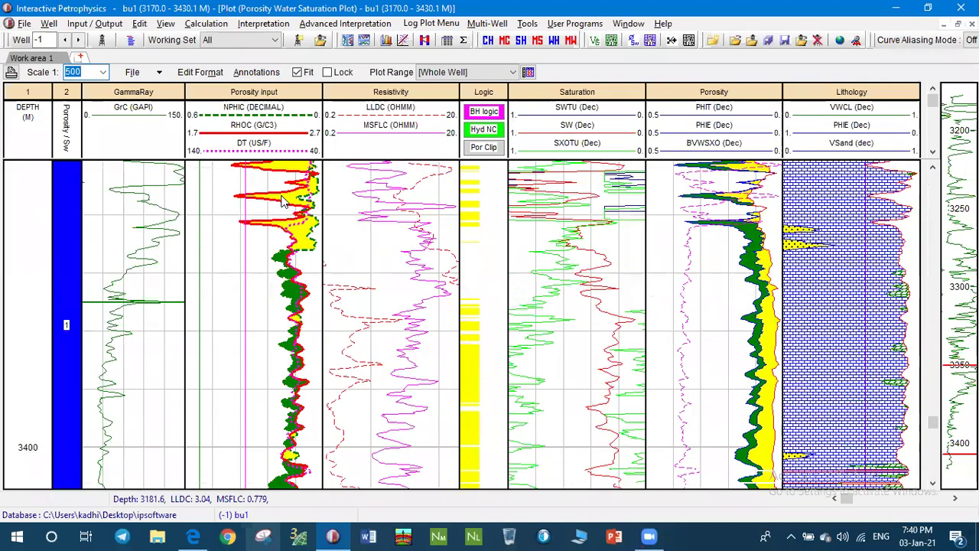
scroll(281, 200, up, 2)
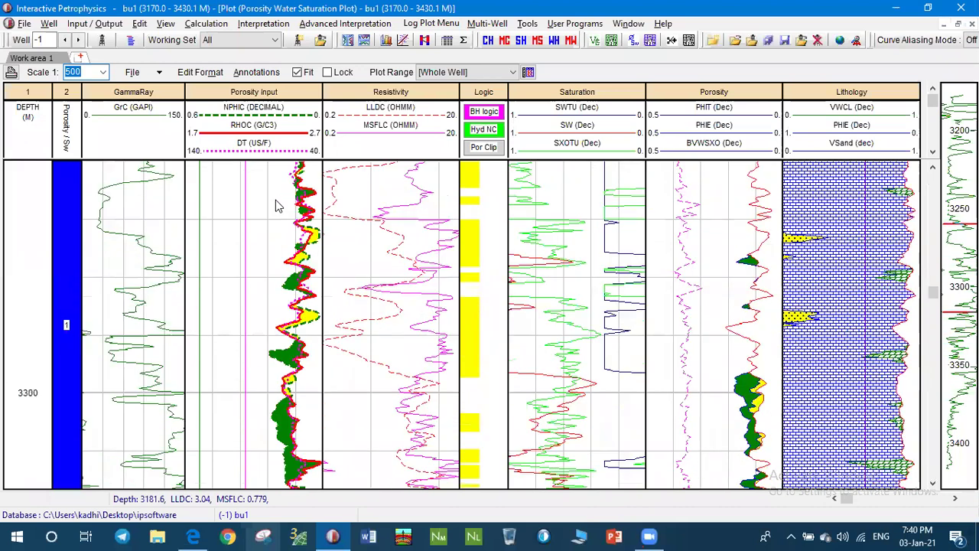
scroll(275, 200, up, 3)
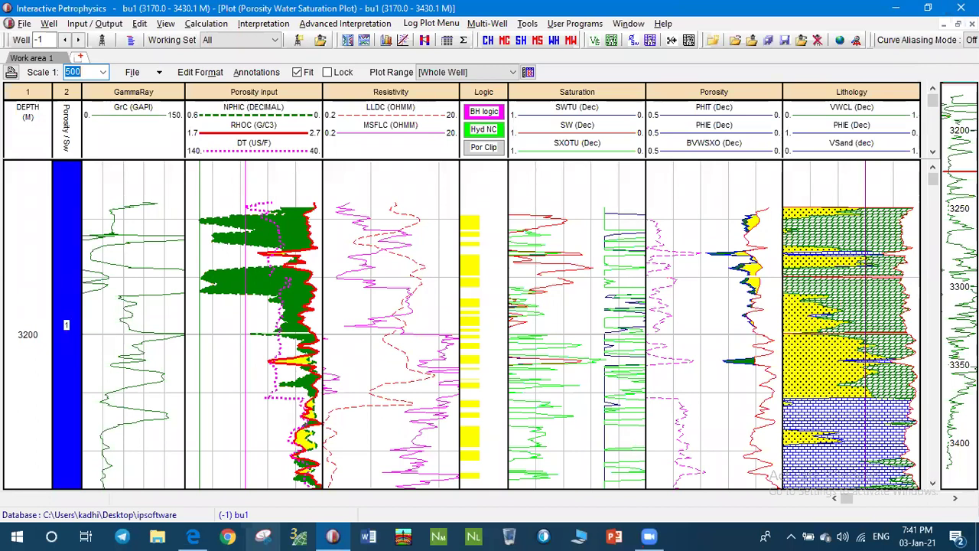
Step: Close the log plot and open the permeability calculation of the Basic Log Functions
click(972, 23)
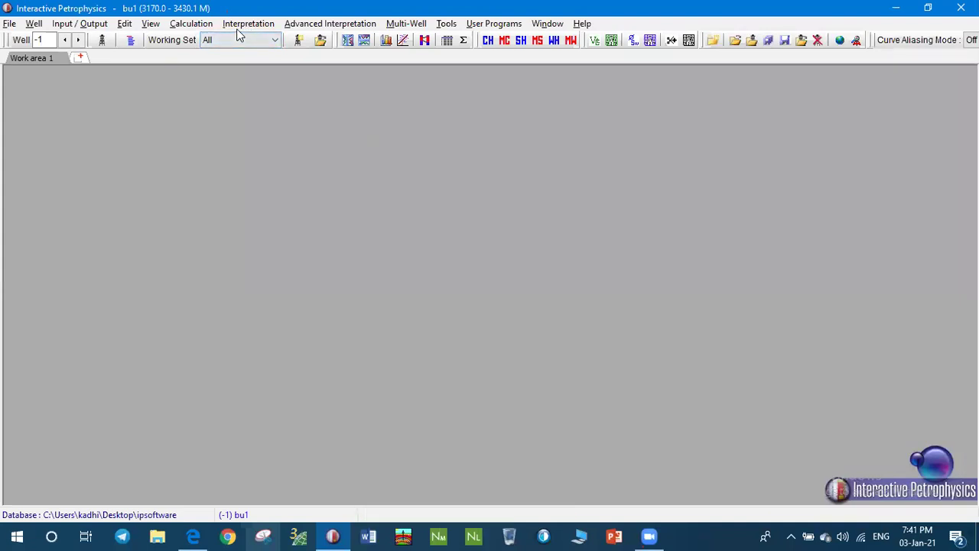
click(197, 26)
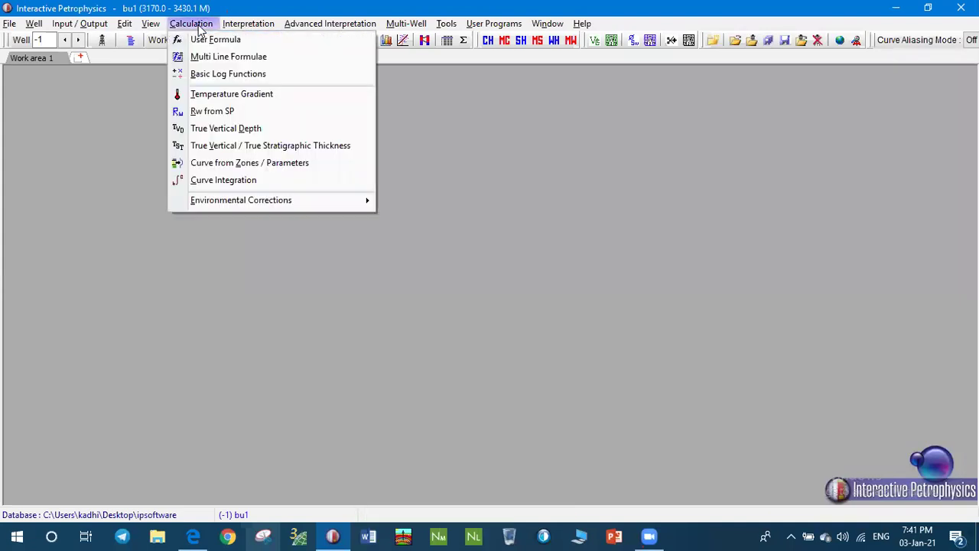
click(196, 73)
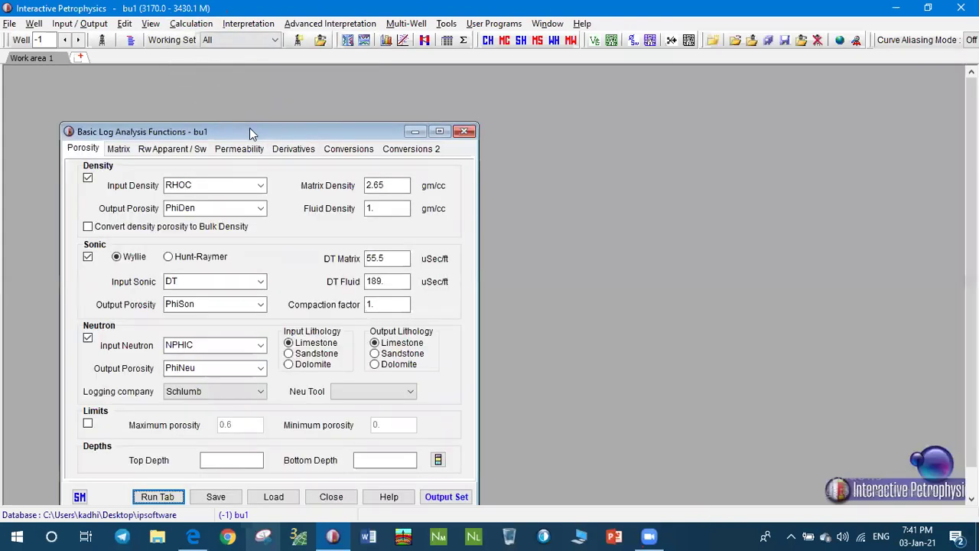
drag(249, 129, 255, 124)
drag(281, 80, 288, 61)
click(281, 89)
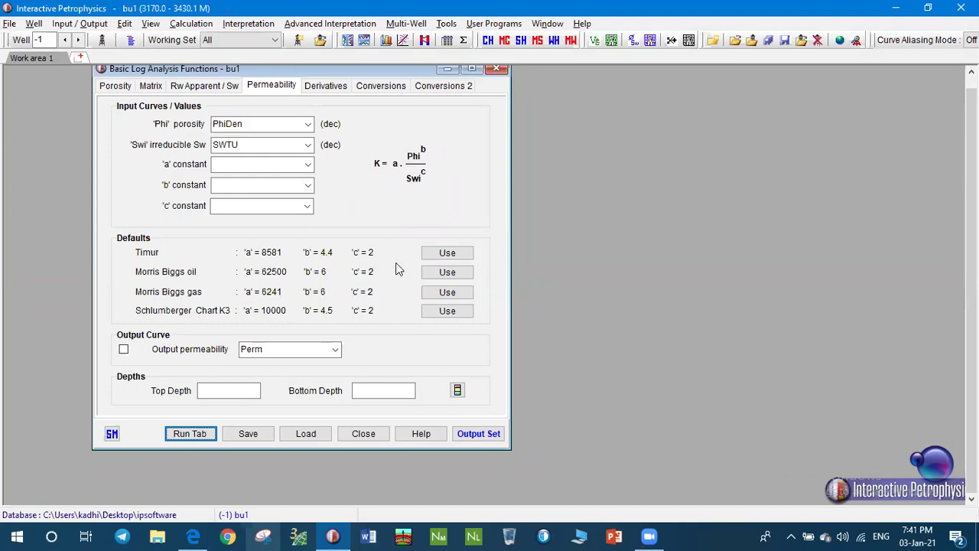
Step: Load the Timur default constants and enable the output permeability curve with the name KT
click(439, 255)
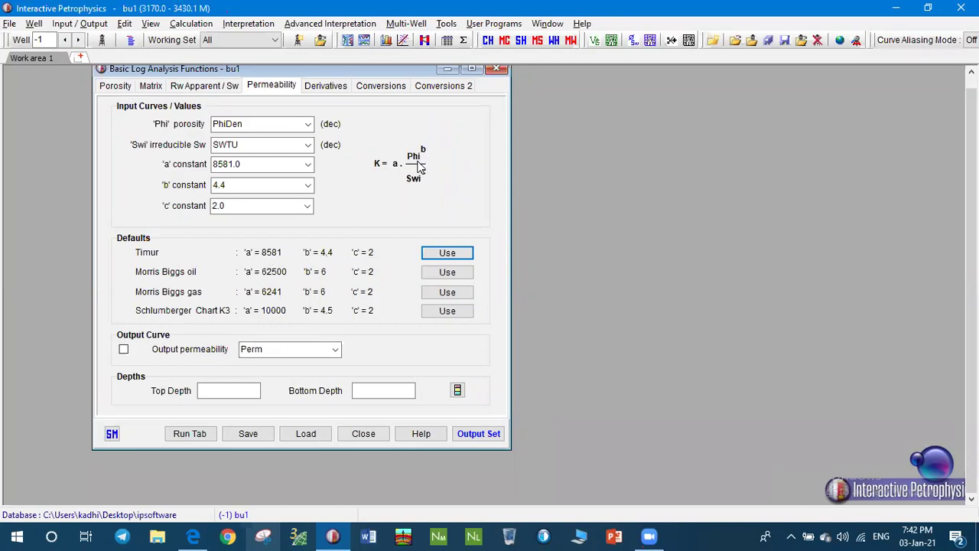
click(123, 351)
click(264, 350)
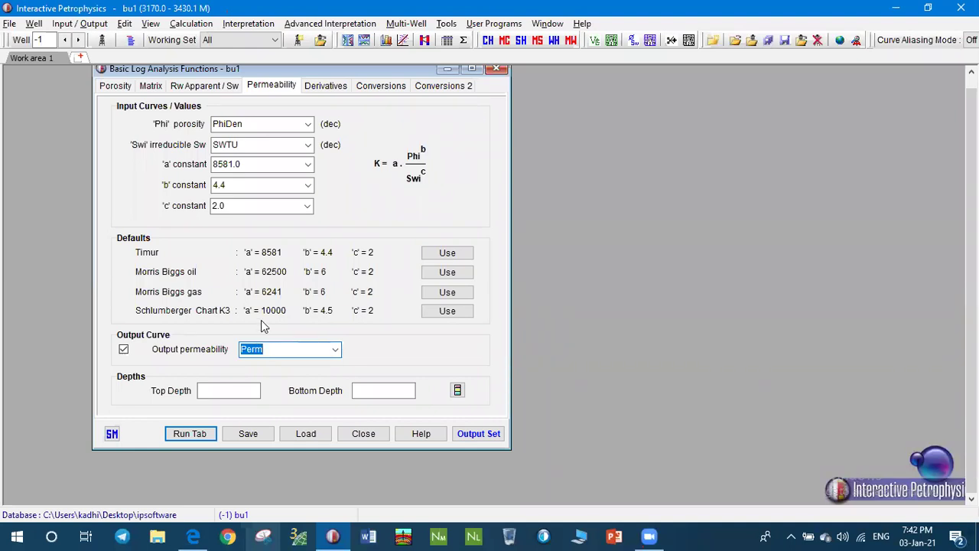
text(k)
text(KT)
Step: Try to run the permeability calculation for KT with the Timur constants
click(446, 271)
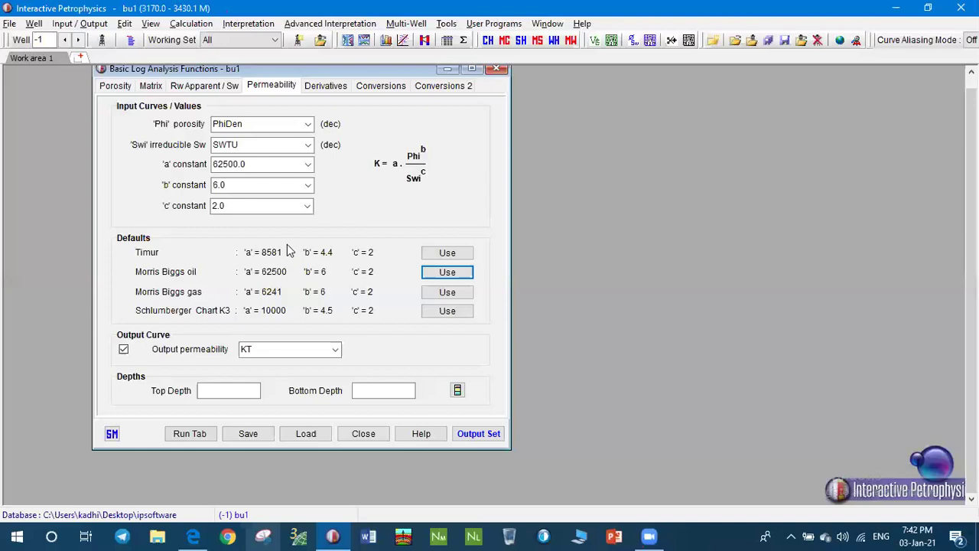
click(435, 254)
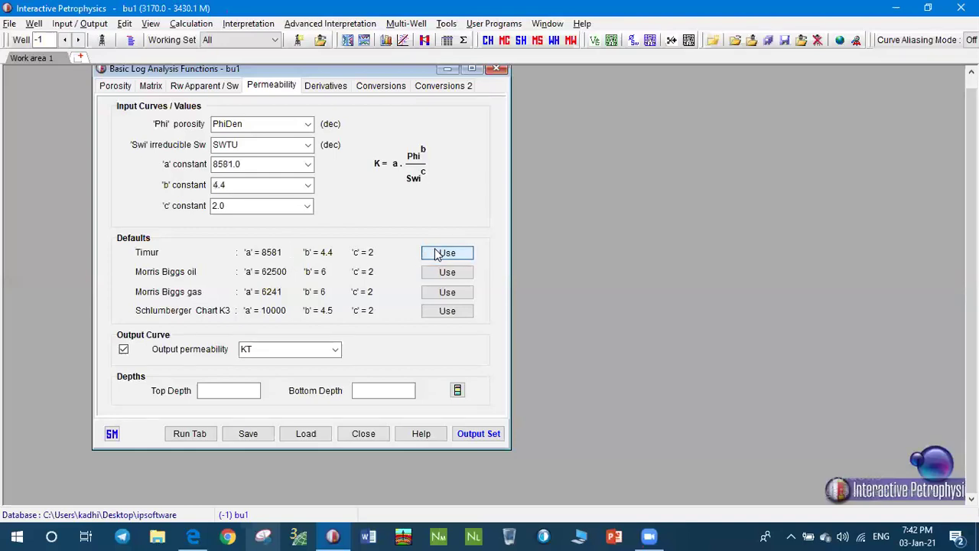
click(198, 434)
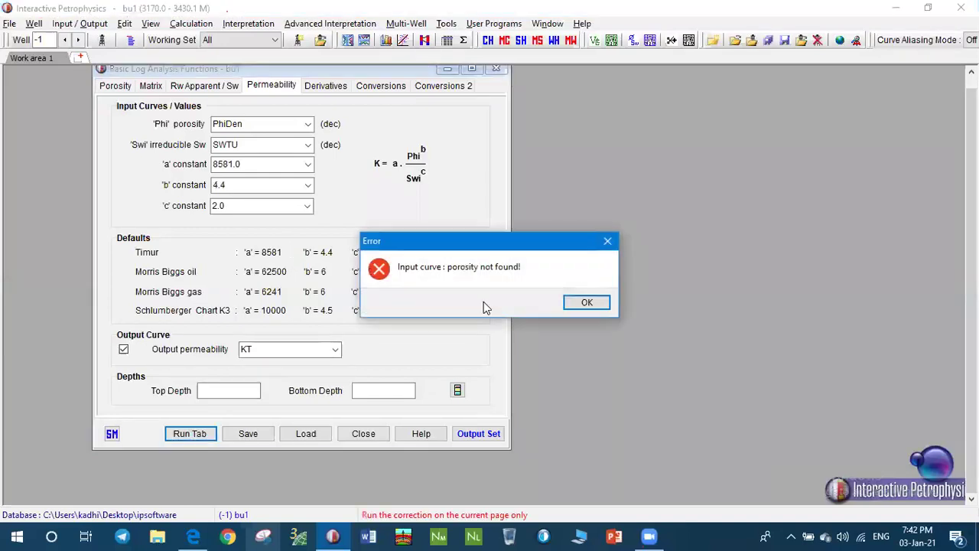
click(586, 302)
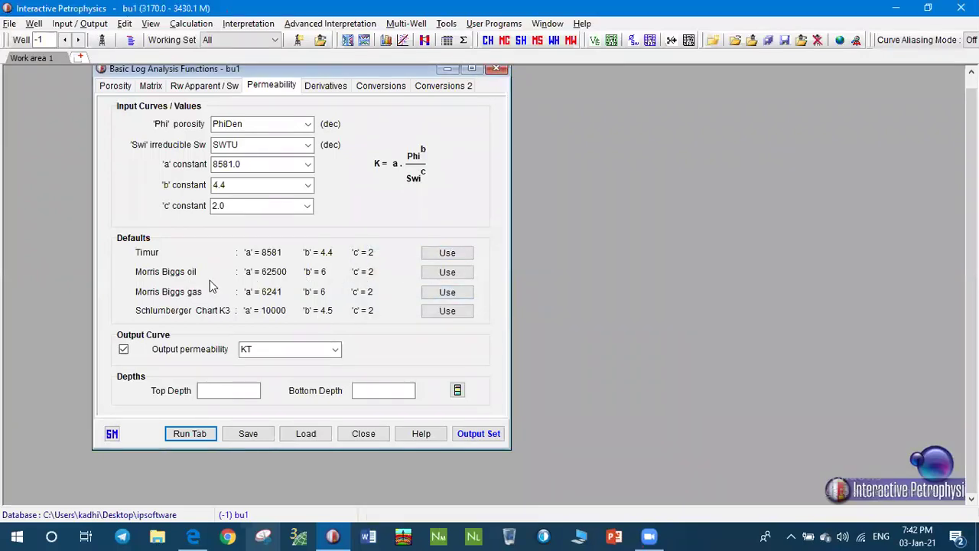
Step: Load the Morris Biggs oil default constants and name the output permeability curve KM
click(445, 272)
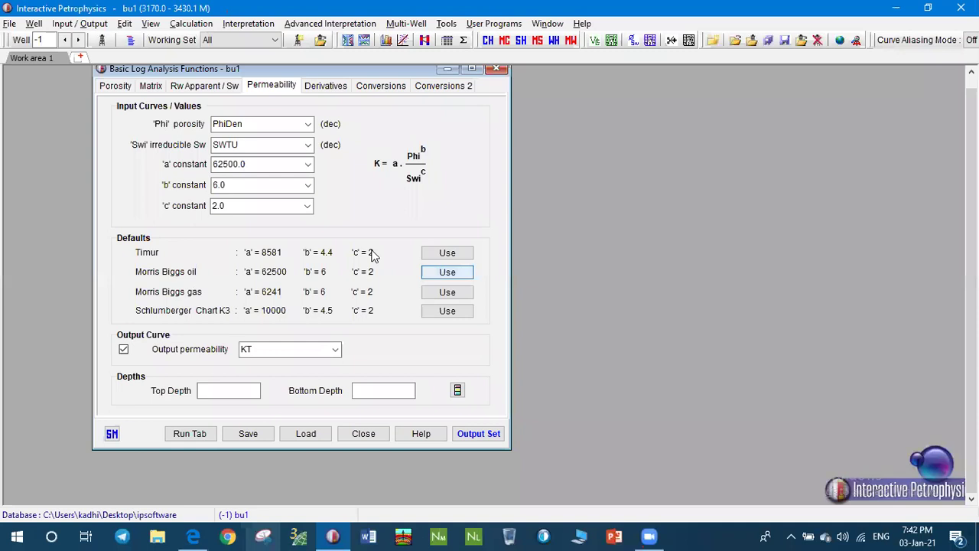
click(268, 349)
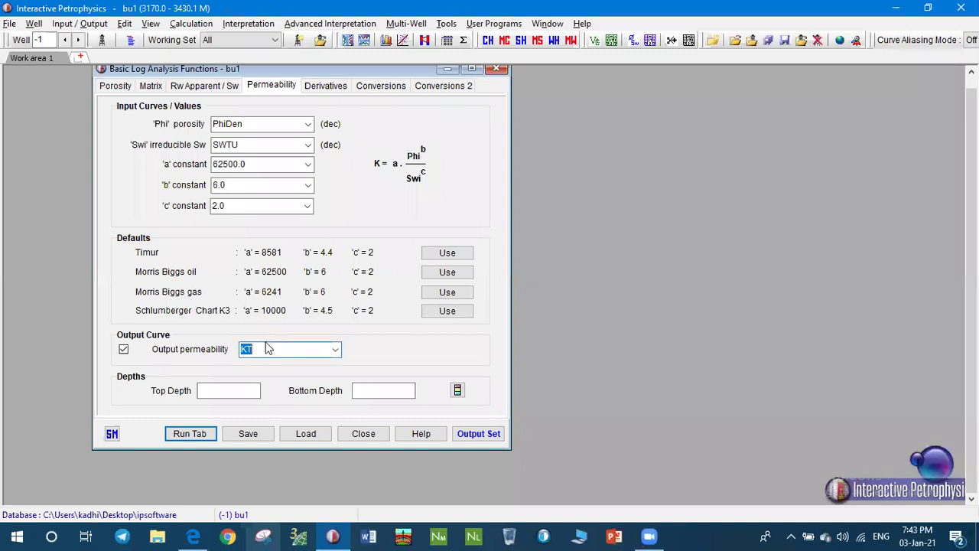
text(K)
click(453, 293)
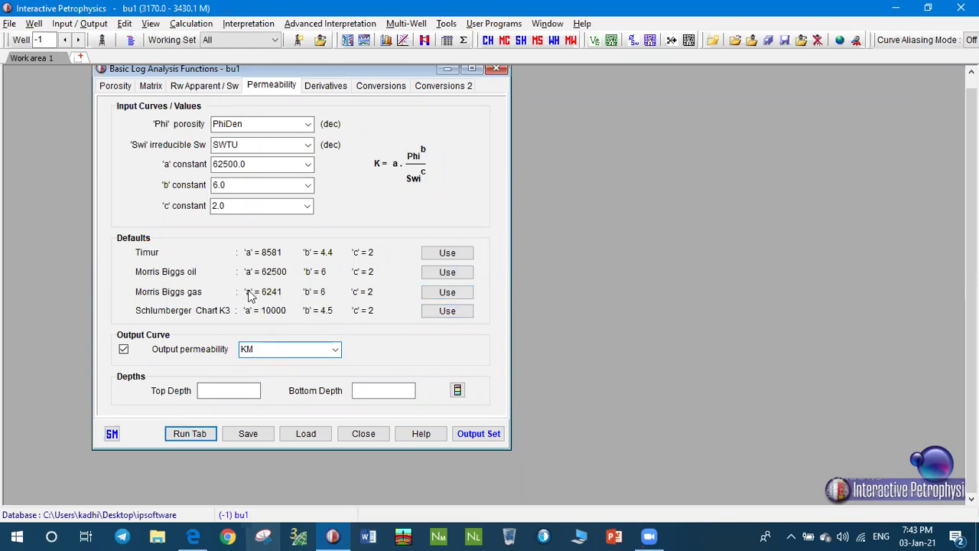
Step: Load the Schlumberger Chart K3 default constants and name the output permeability curve Ksh
click(436, 312)
click(438, 312)
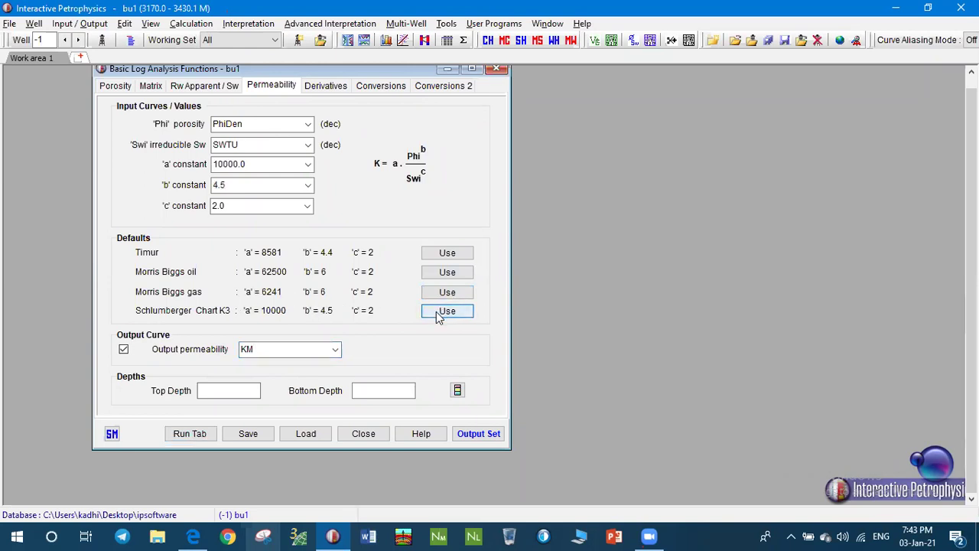
click(267, 349)
text(K)
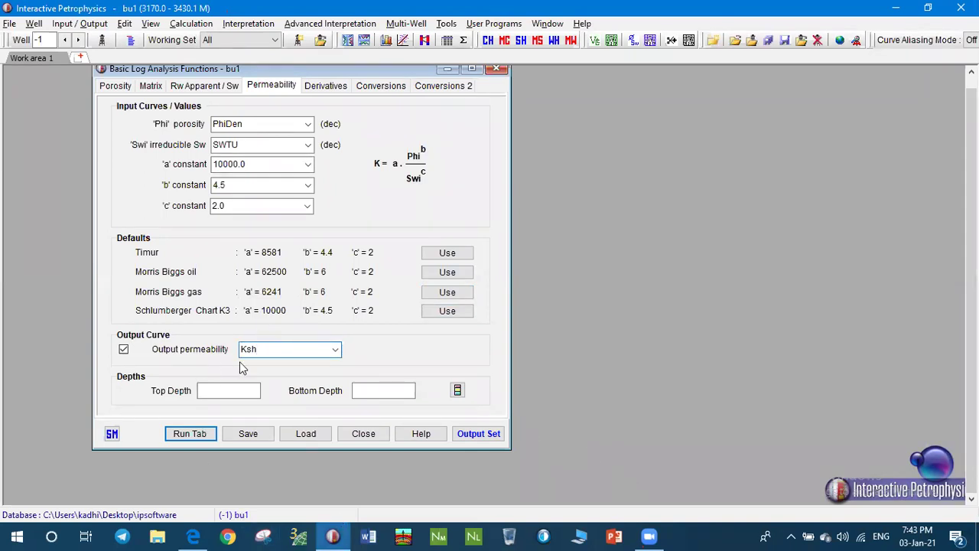
Step: Choose PHIE as the Phi porosity input curve and SW as the irreducible water saturation input
click(304, 124)
click(306, 125)
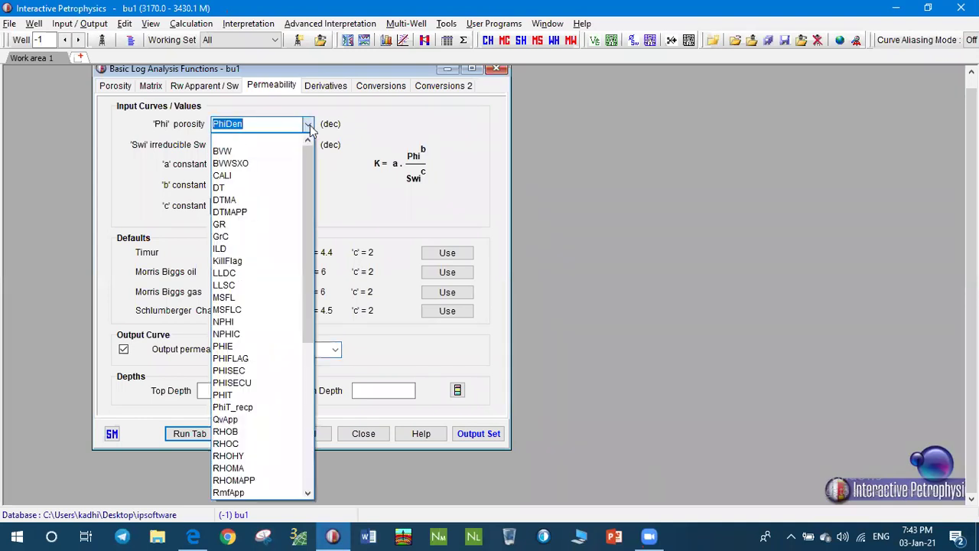
drag(303, 168, 297, 346)
scroll(272, 322, up, 3)
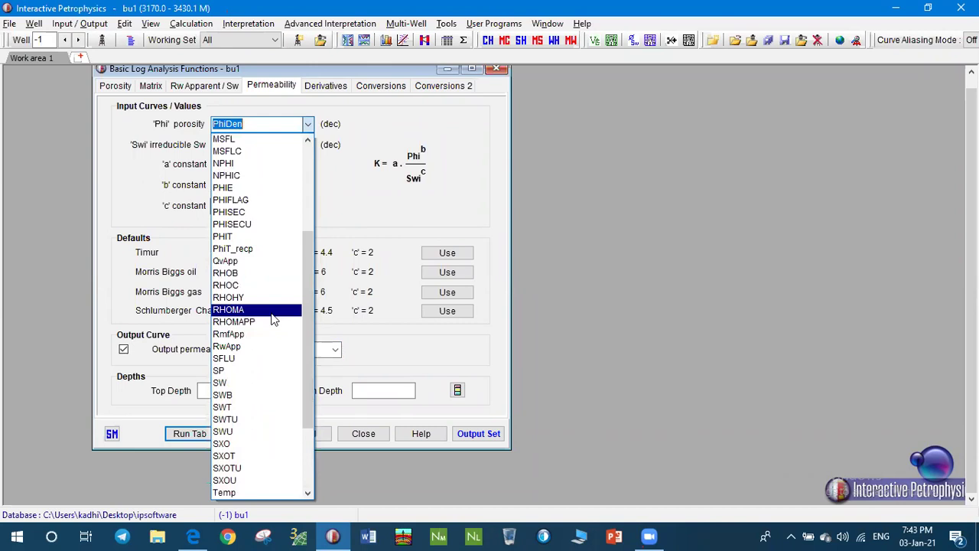
click(251, 188)
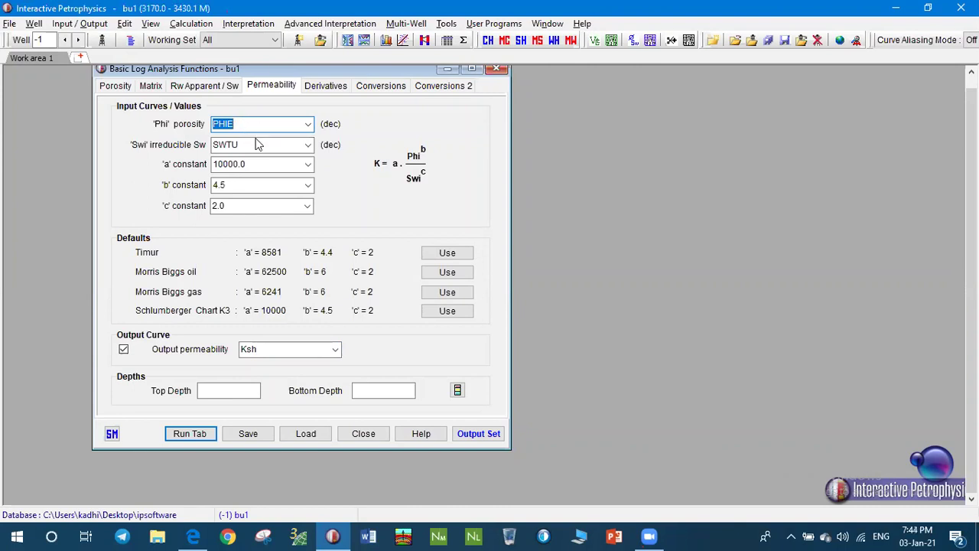
click(309, 145)
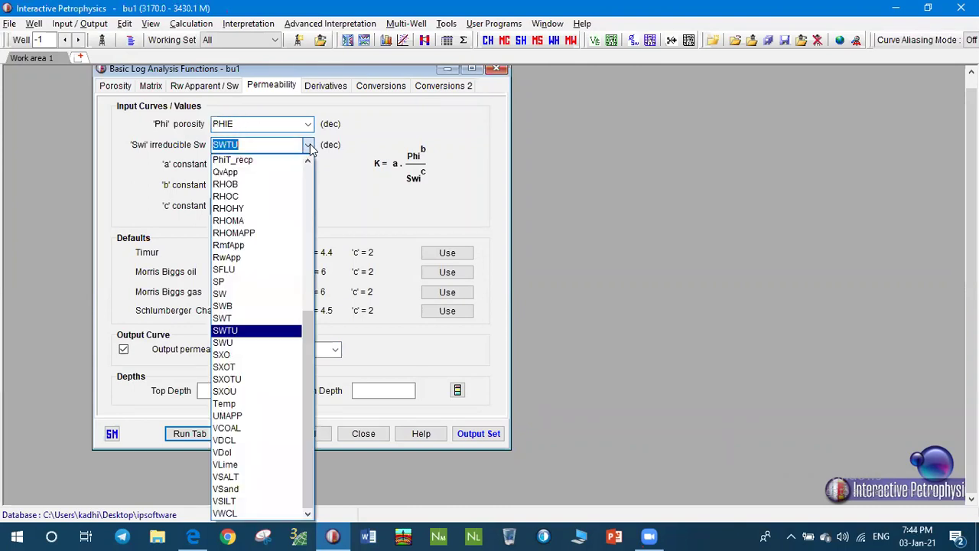
click(260, 294)
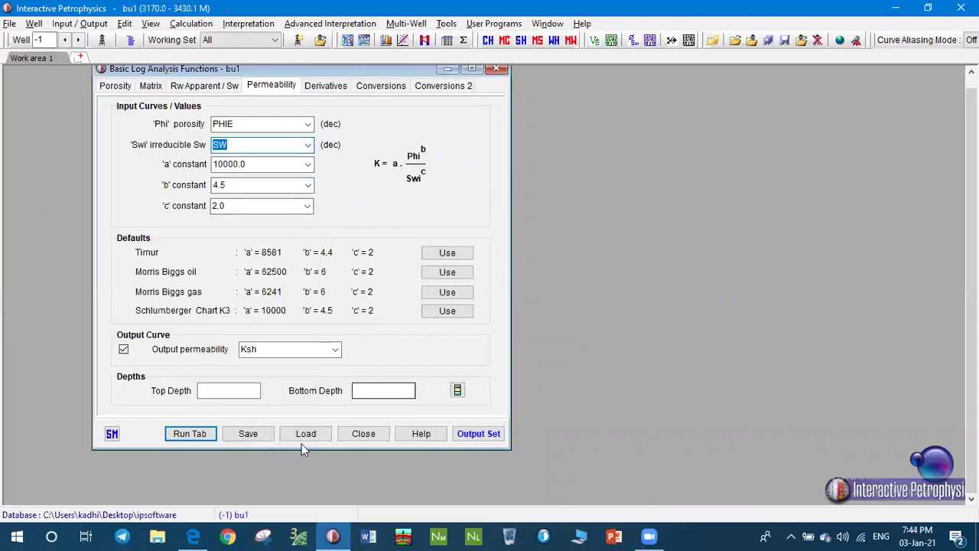
Step: Run the permeability calculation for the output curve Ksh and close the Basic Log Analysis Functions window
click(214, 431)
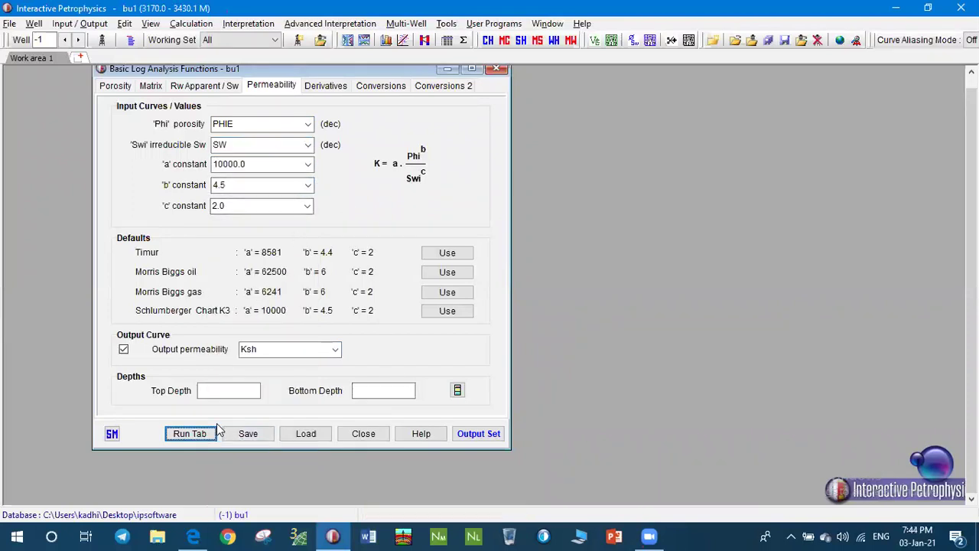
click(363, 434)
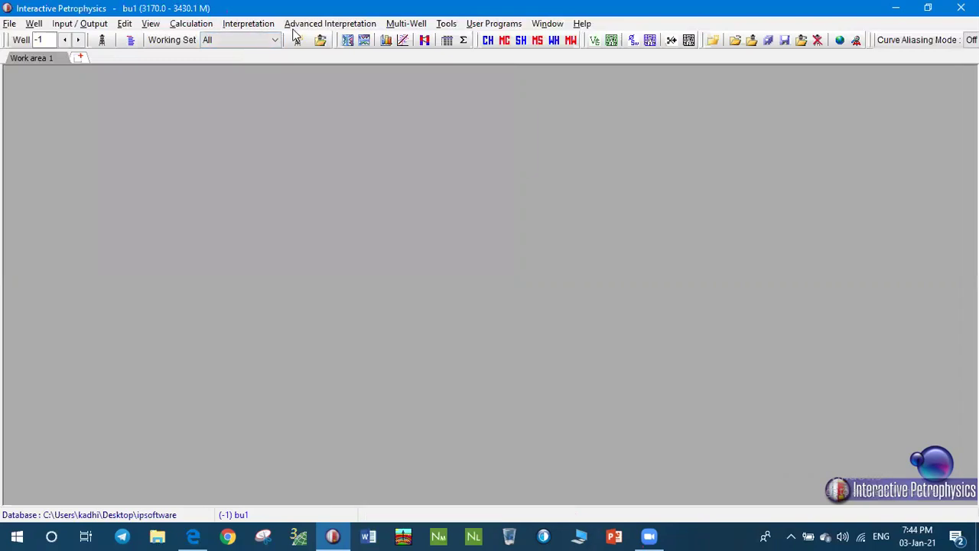
Step: Run Basic Log Analysis on well bu1 with the existing input curves and make its log plot
key(alt+n)
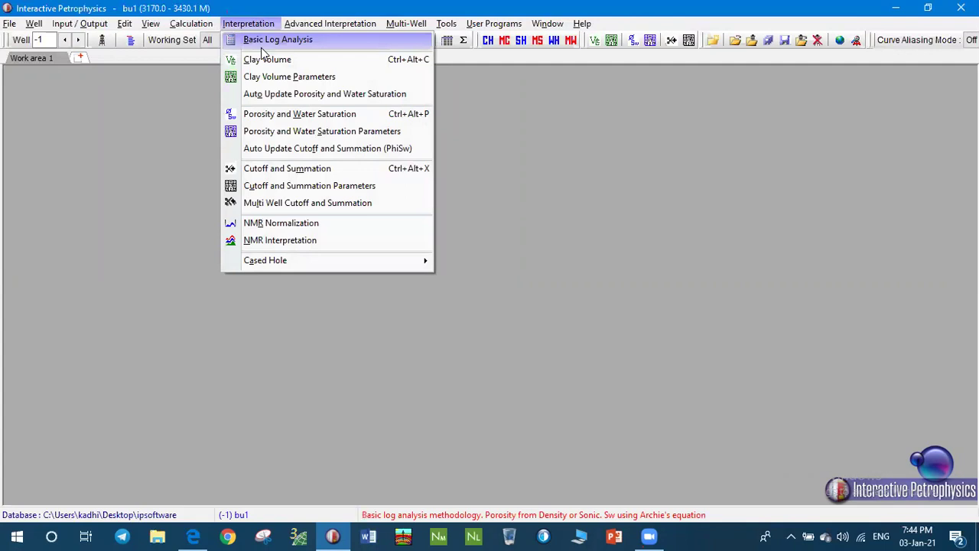
key(Left)
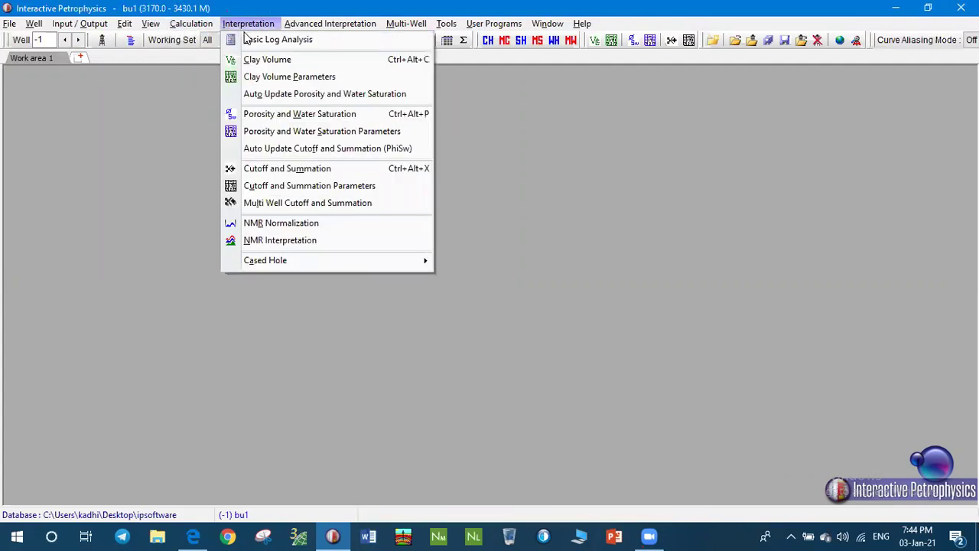
click(256, 39)
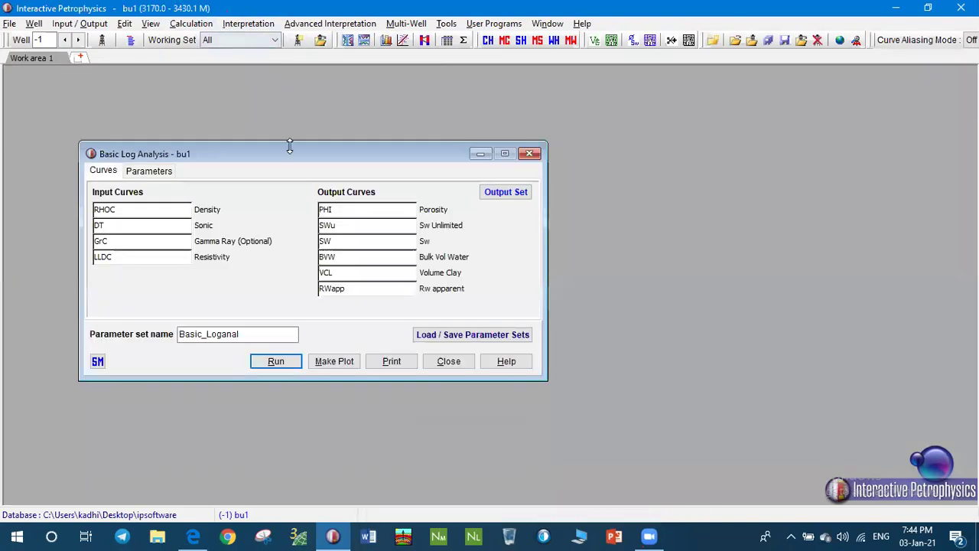
click(279, 362)
click(334, 362)
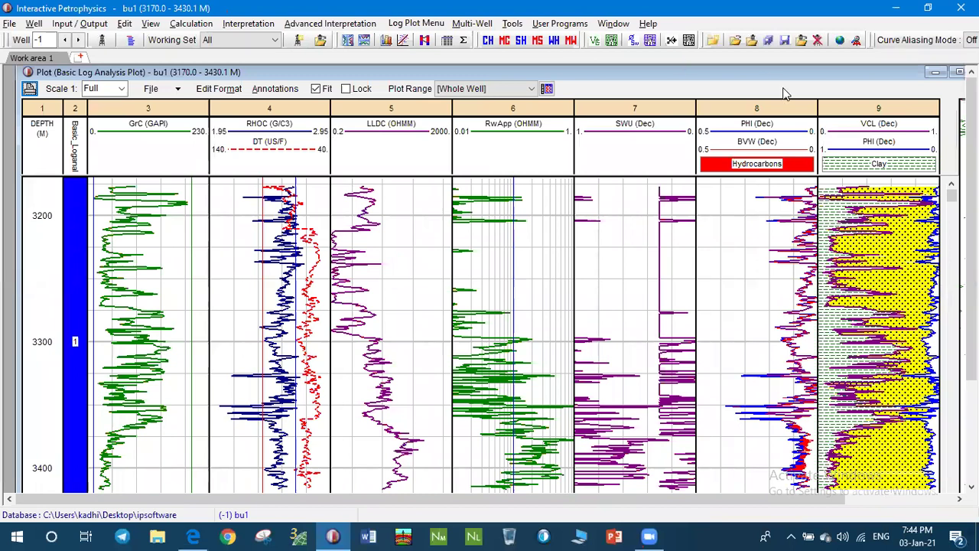
Step: Delete the VCL/PHI clay track and the SWU track from the Basic Log Analysis plot
right_click(865, 218)
click(849, 345)
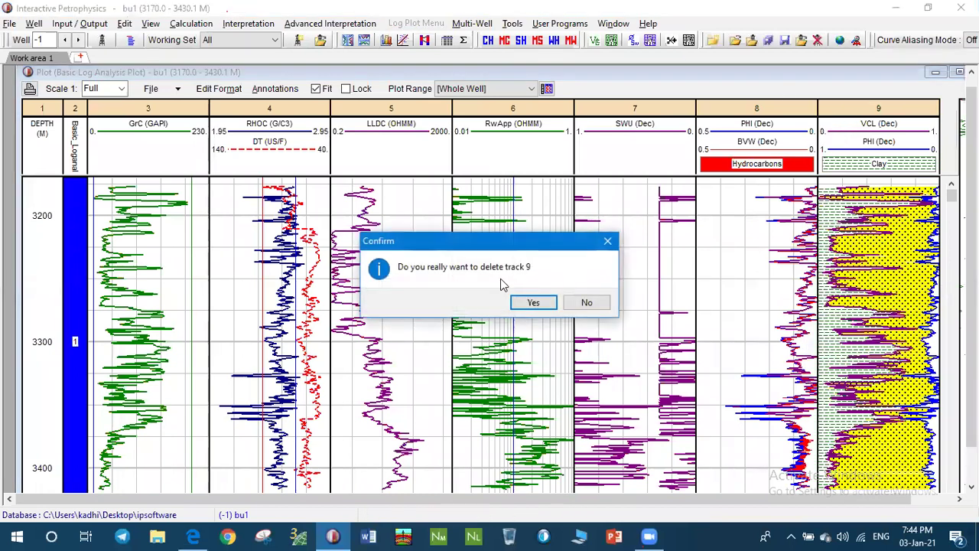
click(518, 301)
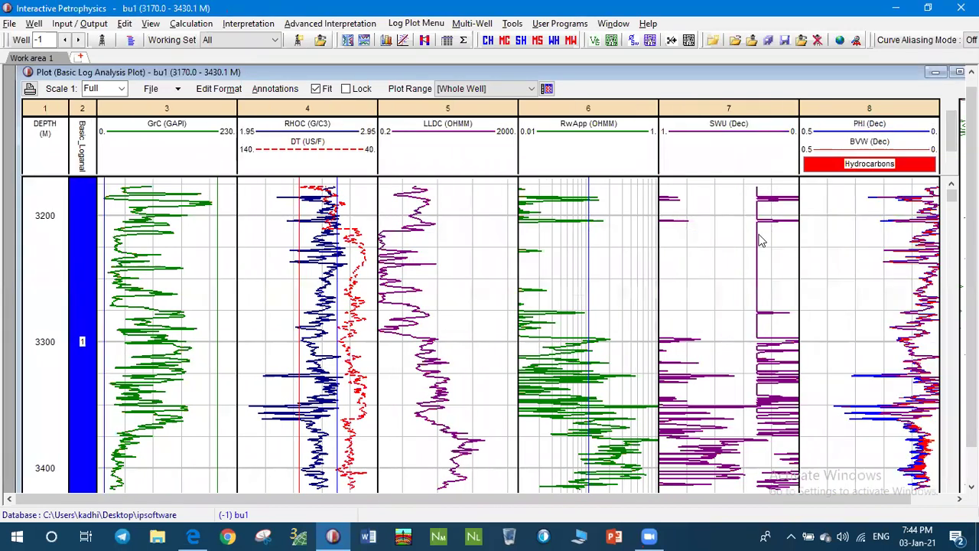
right_click(760, 238)
click(737, 231)
right_click(707, 254)
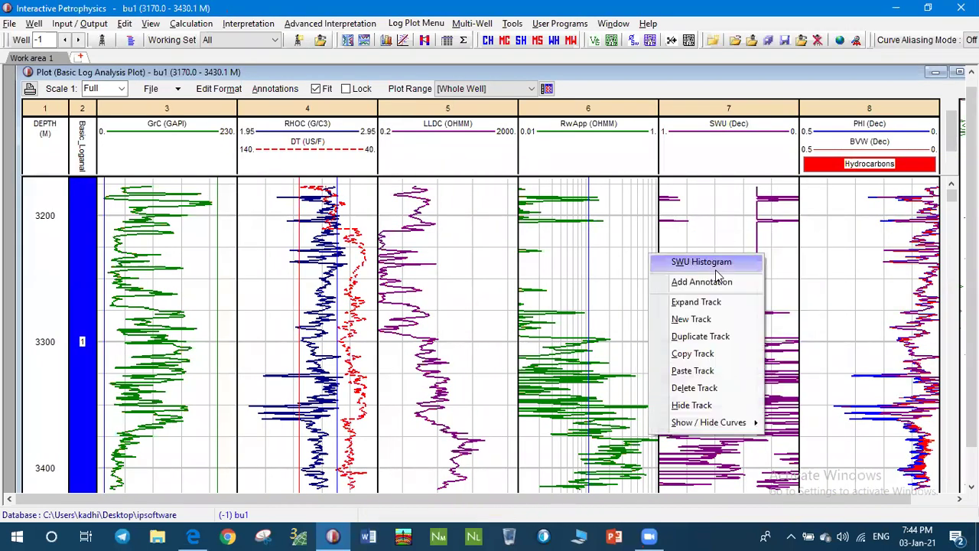
click(707, 388)
click(534, 300)
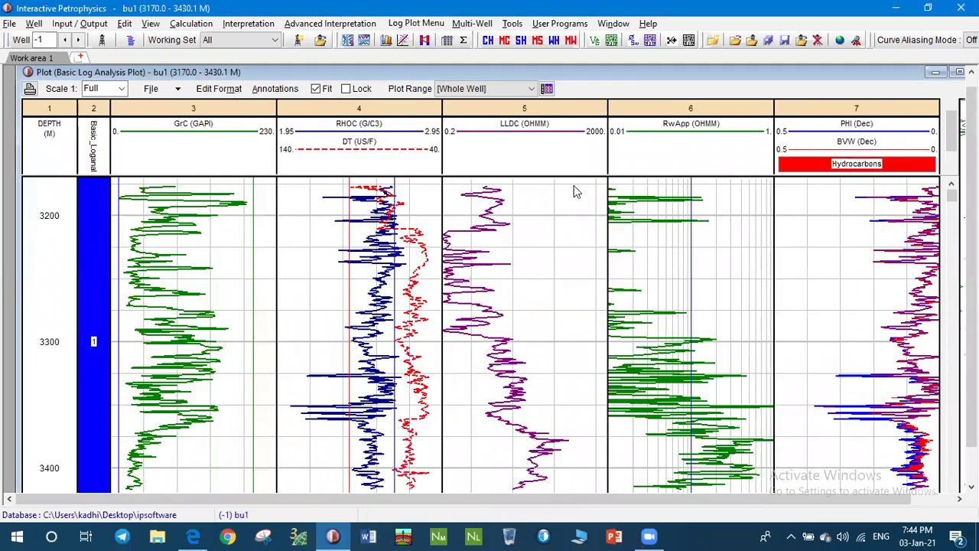
Step: Delete the LLDC resistivity track and hide the RwApp track
right_click(574, 198)
click(588, 315)
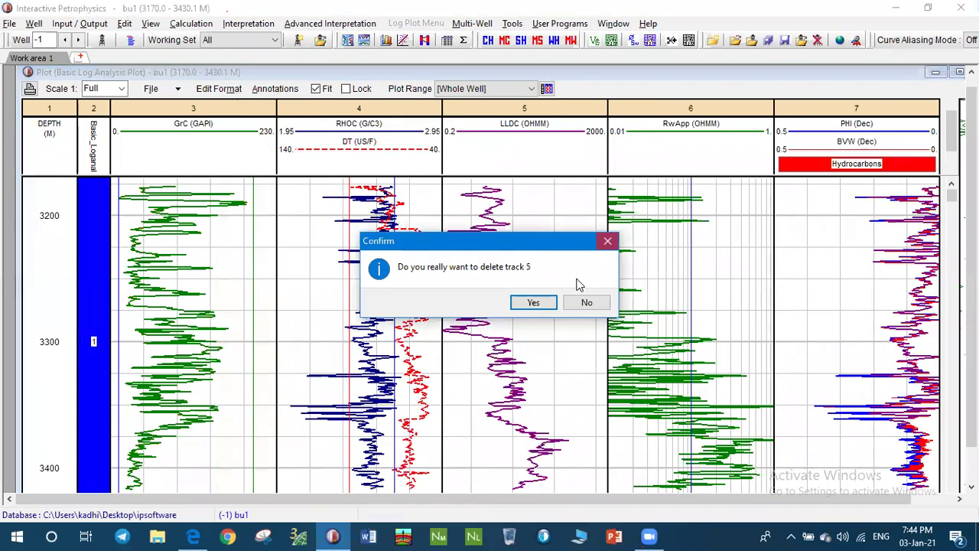
click(533, 302)
right_click(622, 213)
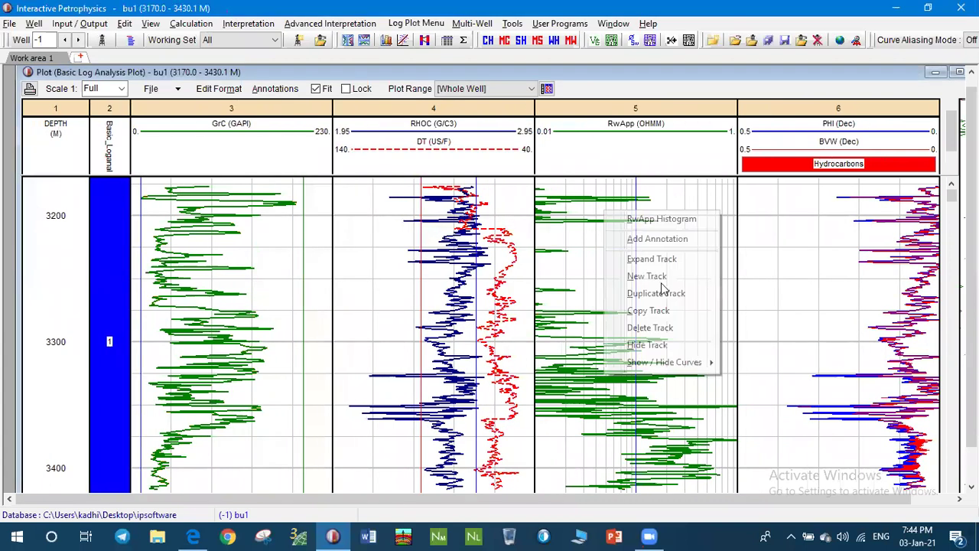
click(659, 345)
Step: Delete the track holding the RHOC and DT curves
right_click(623, 330)
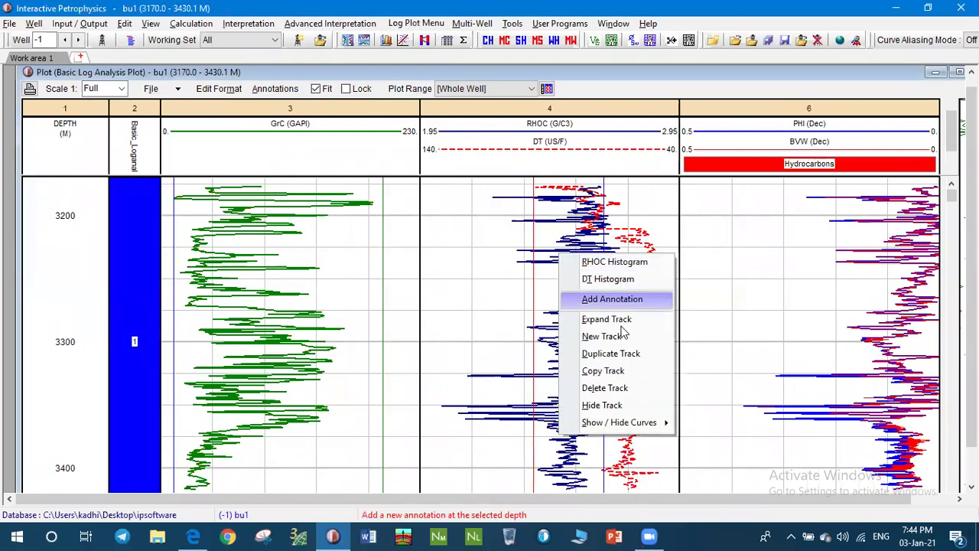
click(618, 387)
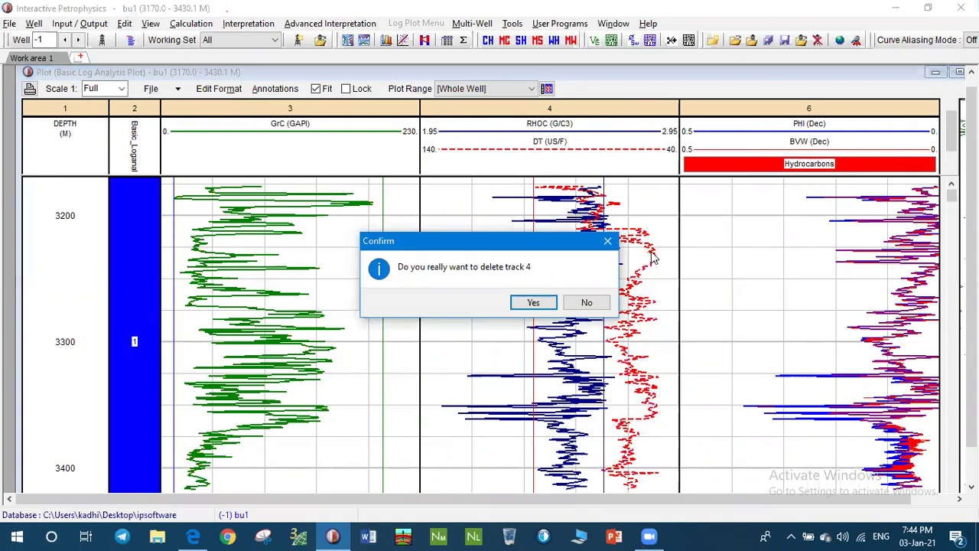
click(533, 302)
Step: Duplicate the PHI/BVW hydrocarbons track
right_click(666, 234)
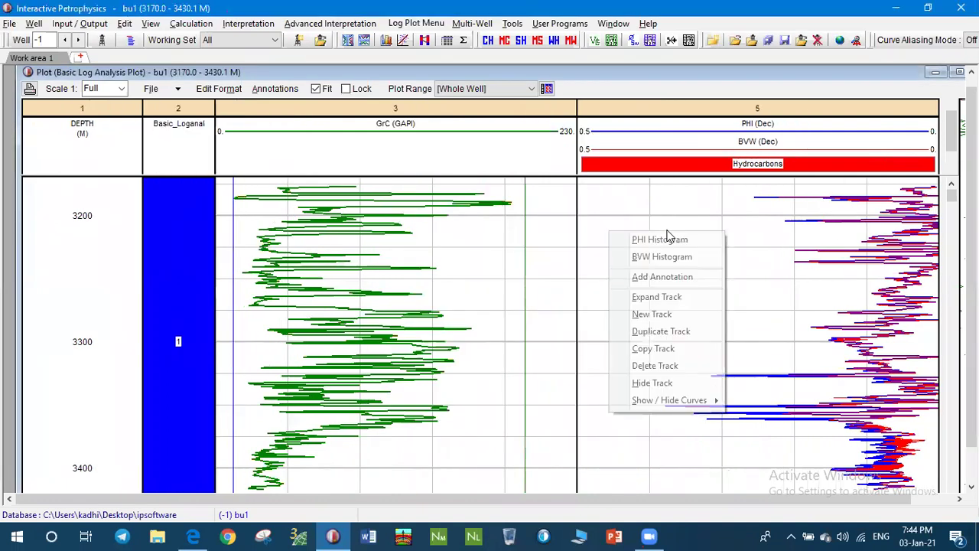
click(562, 203)
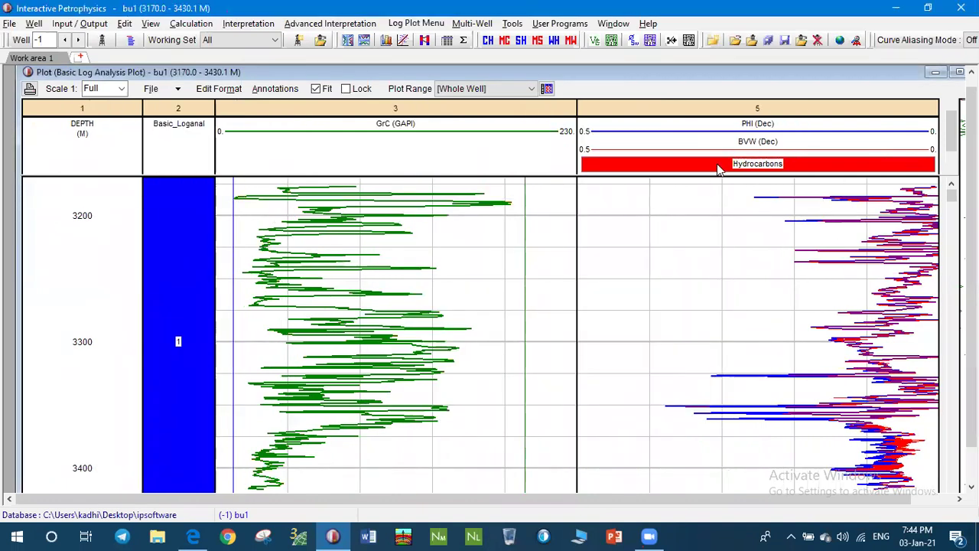
click(700, 139)
click(665, 266)
right_click(664, 266)
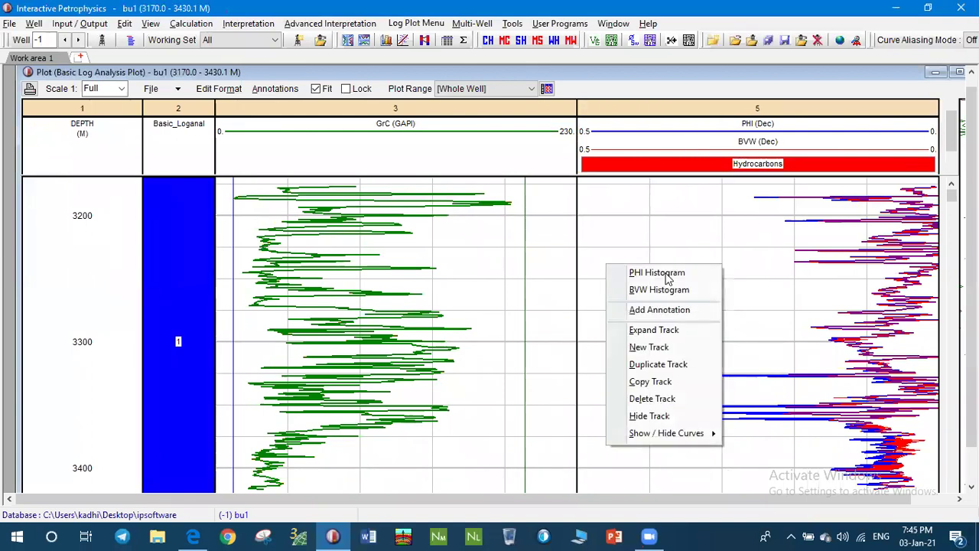
click(658, 364)
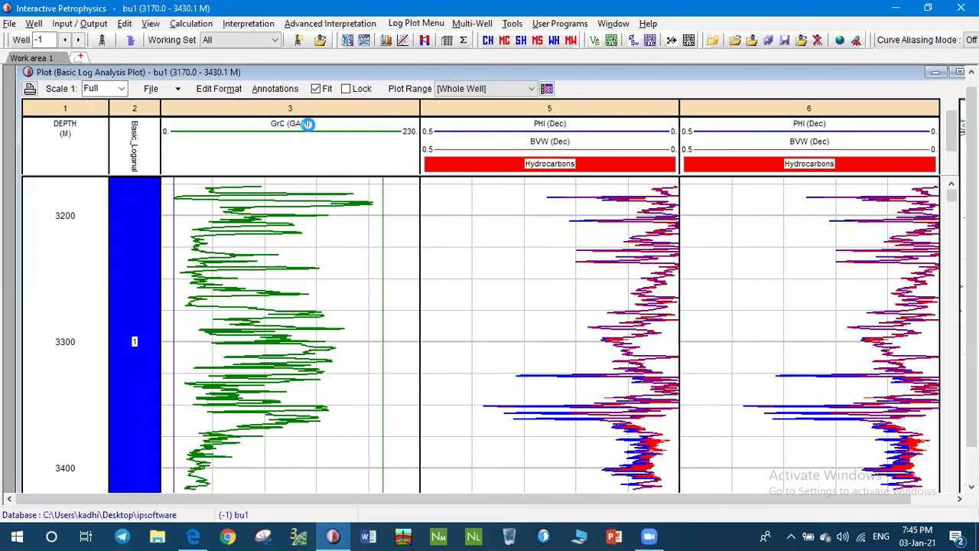
Step: In the format of track 3, make the GrC curve invisible and add the Ksh permeability curve
drag(358, 191, 371, 113)
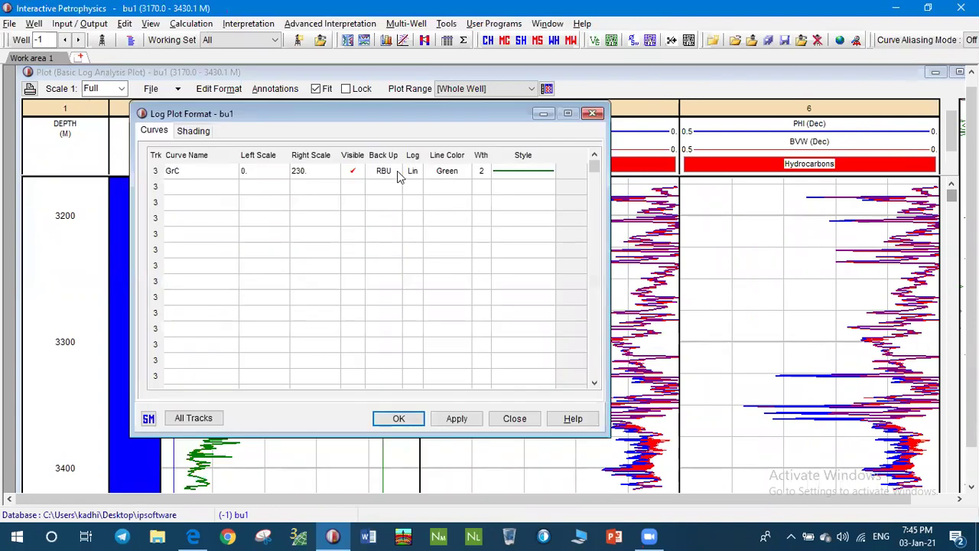
click(353, 172)
click(230, 187)
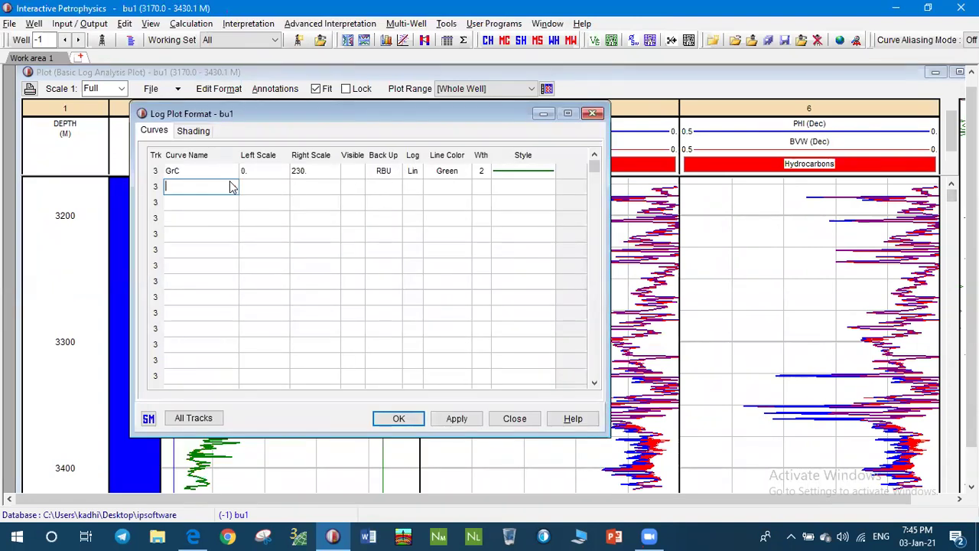
click(232, 187)
drag(239, 252, 239, 348)
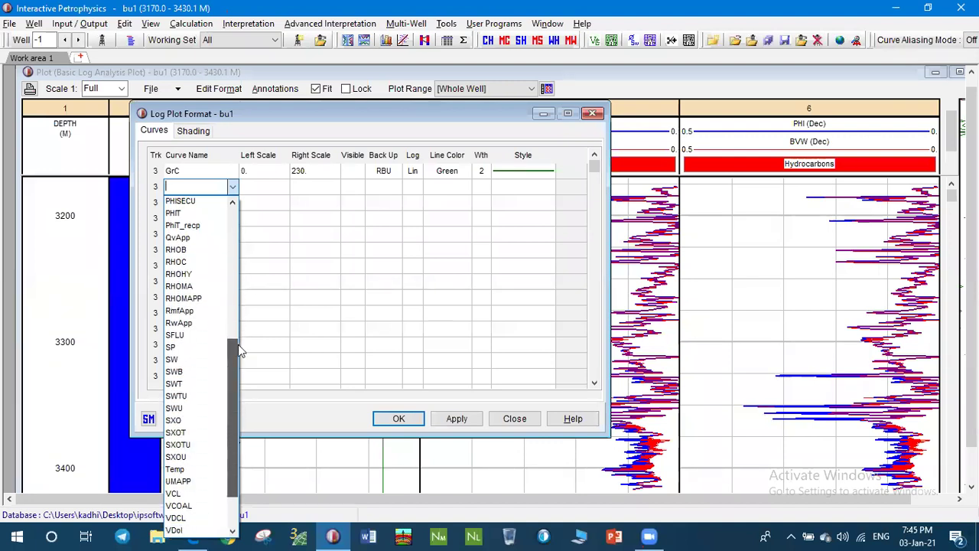
scroll(245, 306, up, 6)
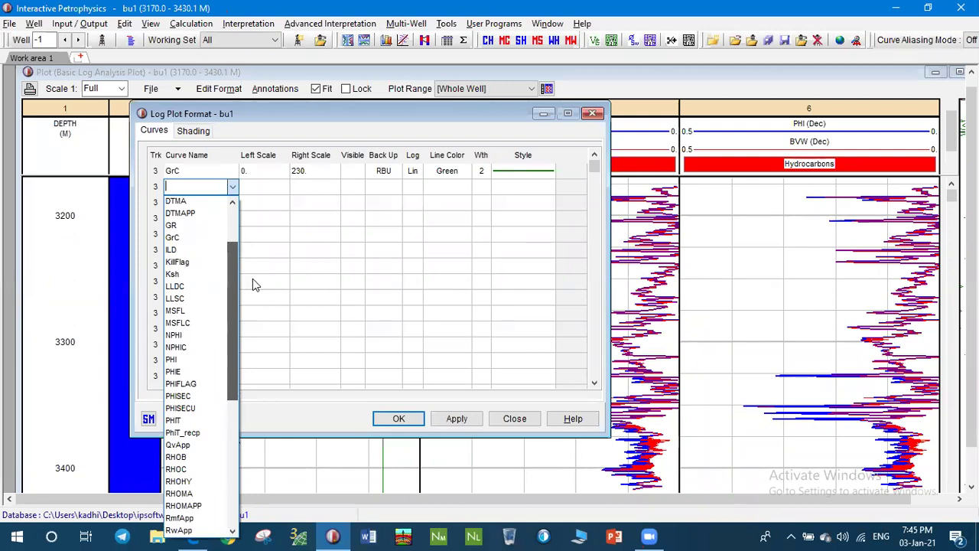
scroll(253, 275, up, 1)
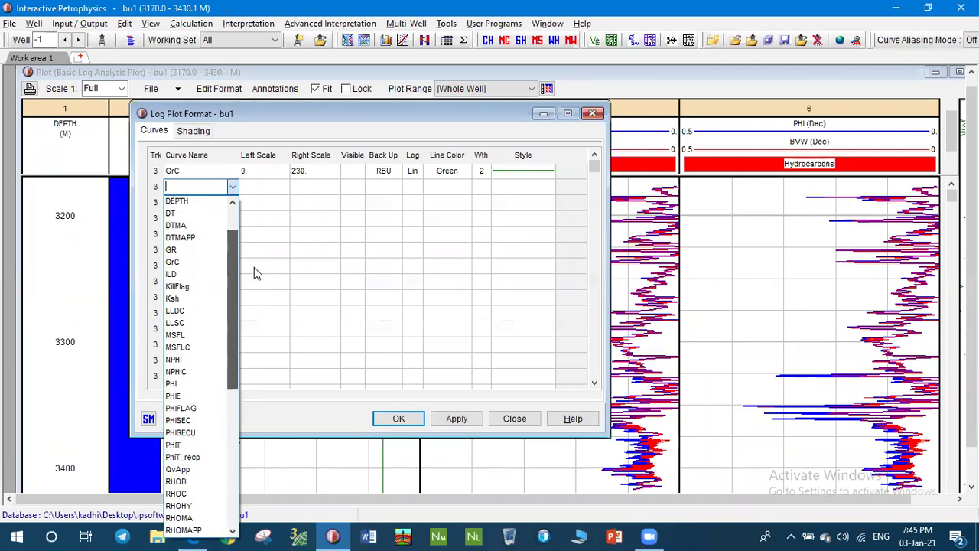
scroll(258, 269, up, 1)
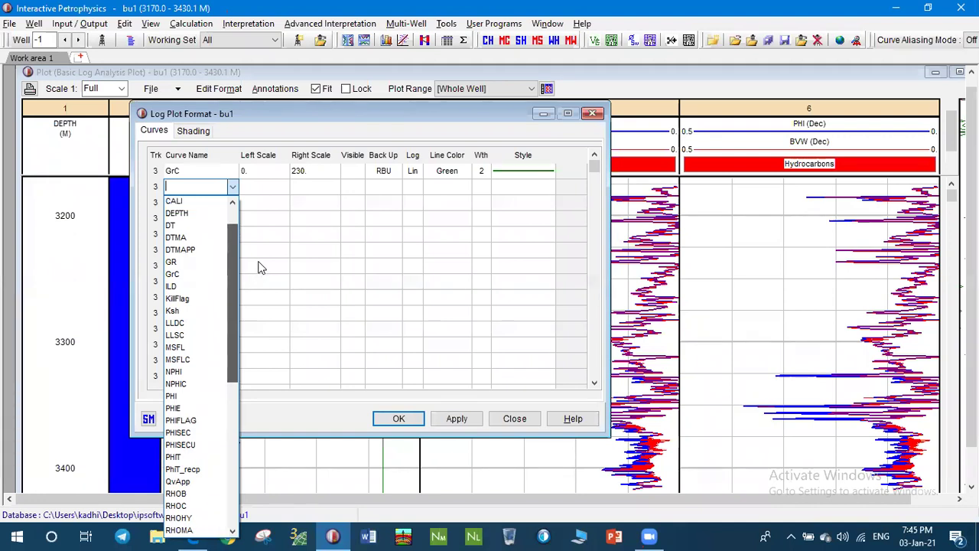
scroll(260, 266, up, 1)
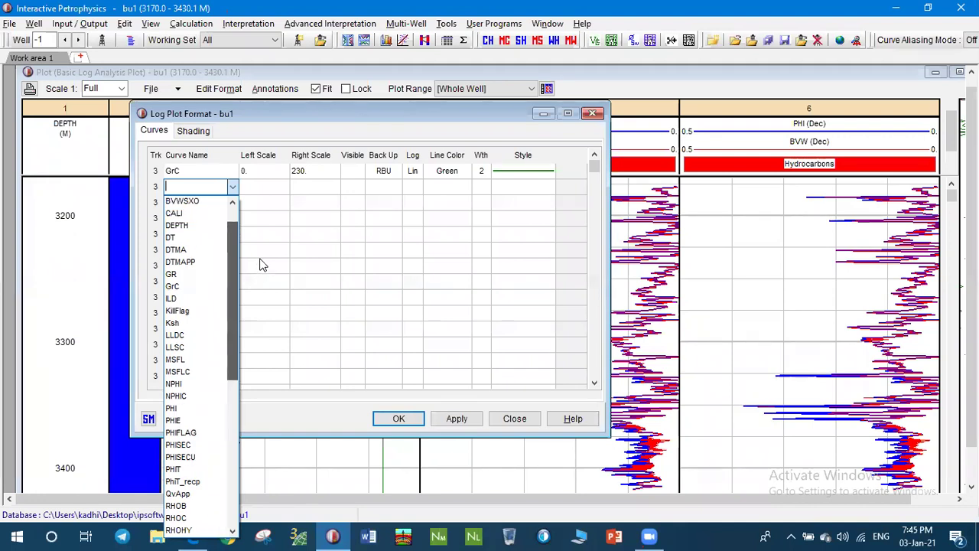
click(190, 328)
click(396, 419)
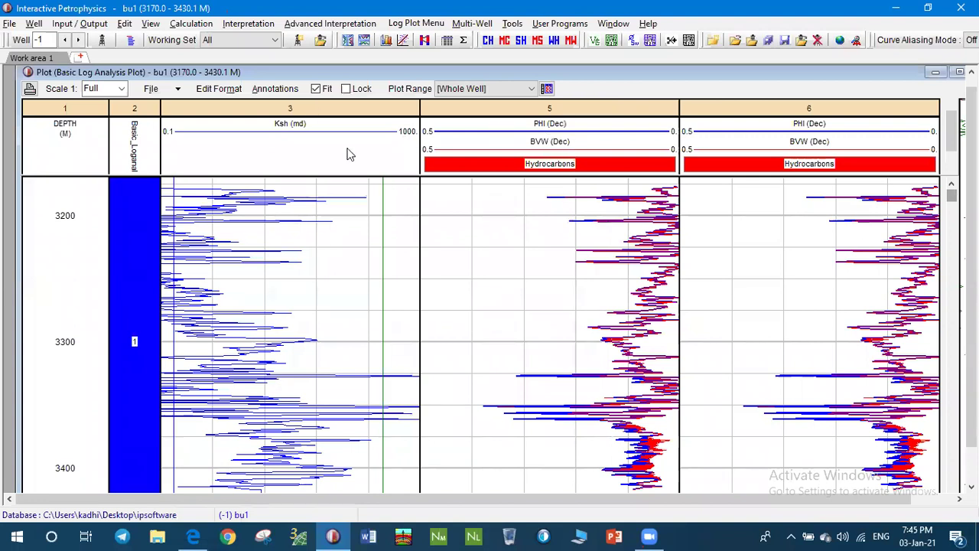
Step: Set the line width of the Ksh curve in track 3 to 3
click(122, 89)
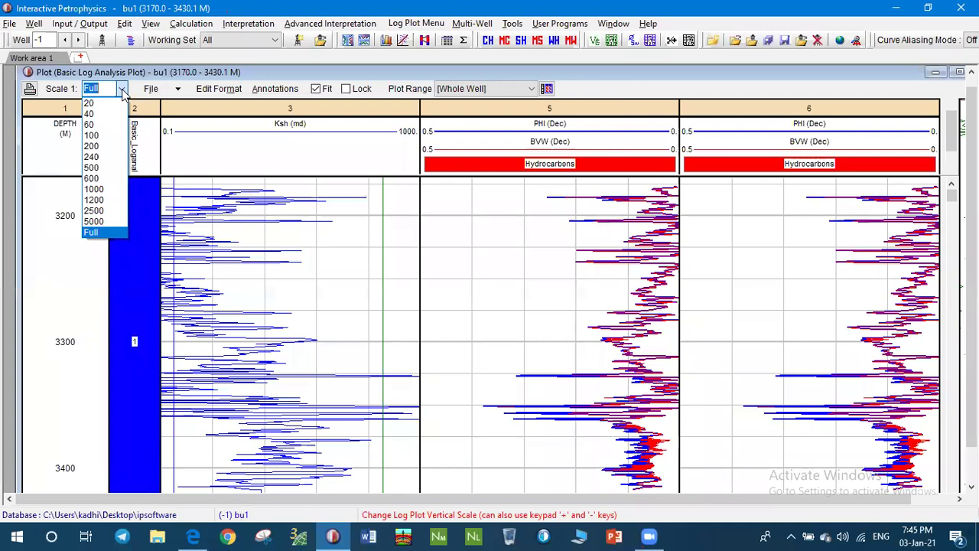
click(122, 88)
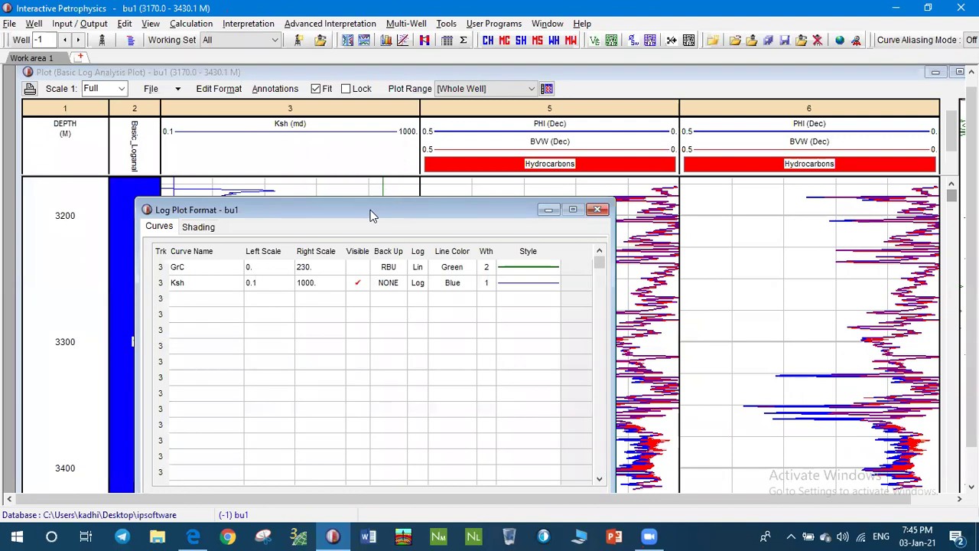
click(512, 218)
text(3)
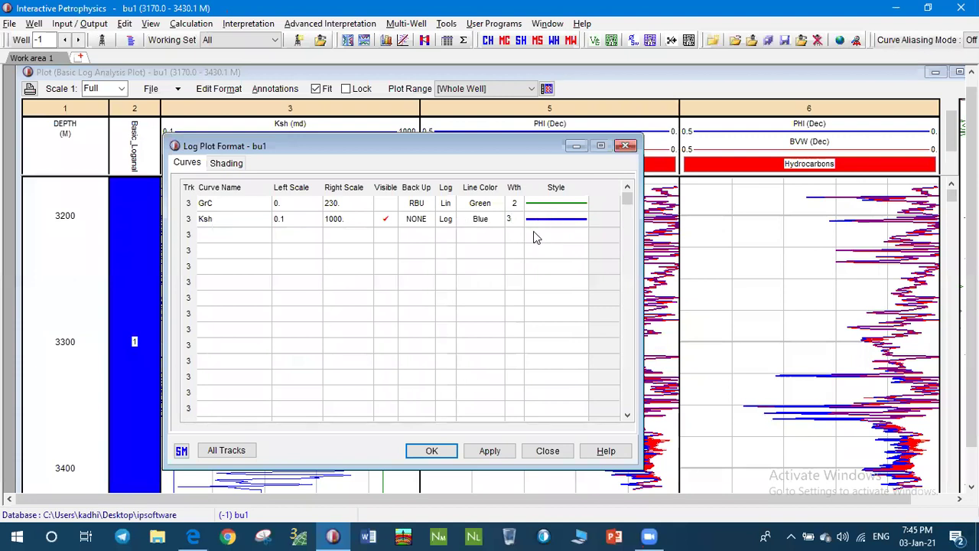
click(427, 452)
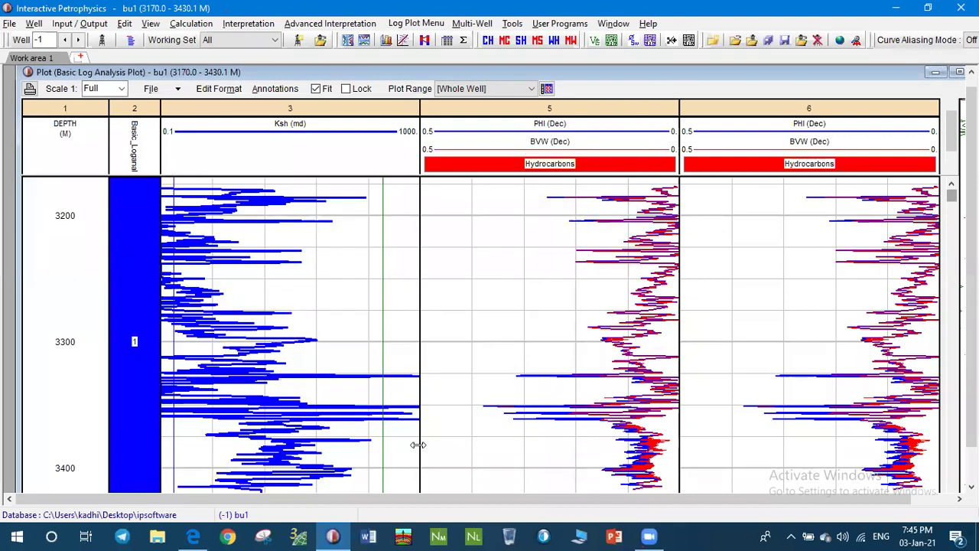
Step: Set the plot's vertical scale to 500 and look through the Ksh curve along the well depth
click(120, 90)
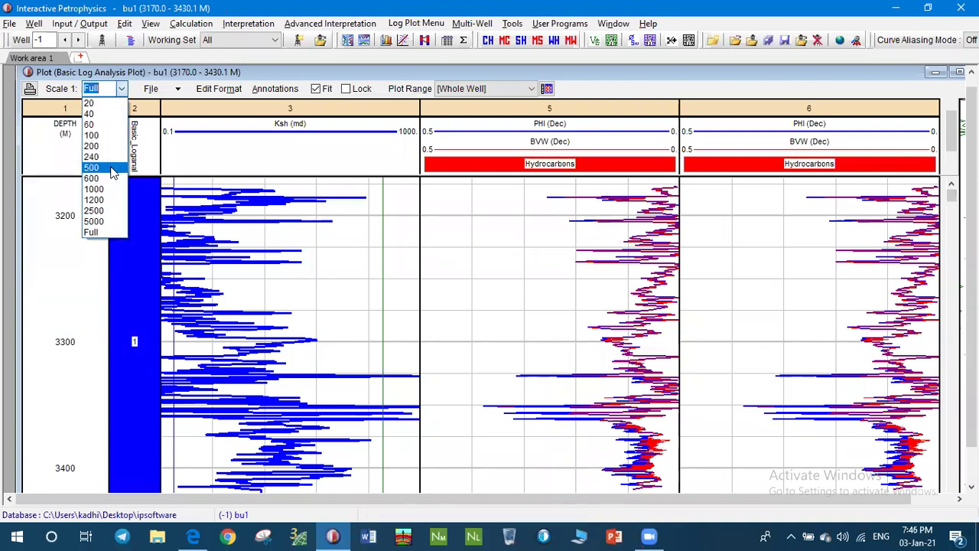
click(111, 166)
scroll(273, 177, down, 2)
scroll(275, 178, down, 2)
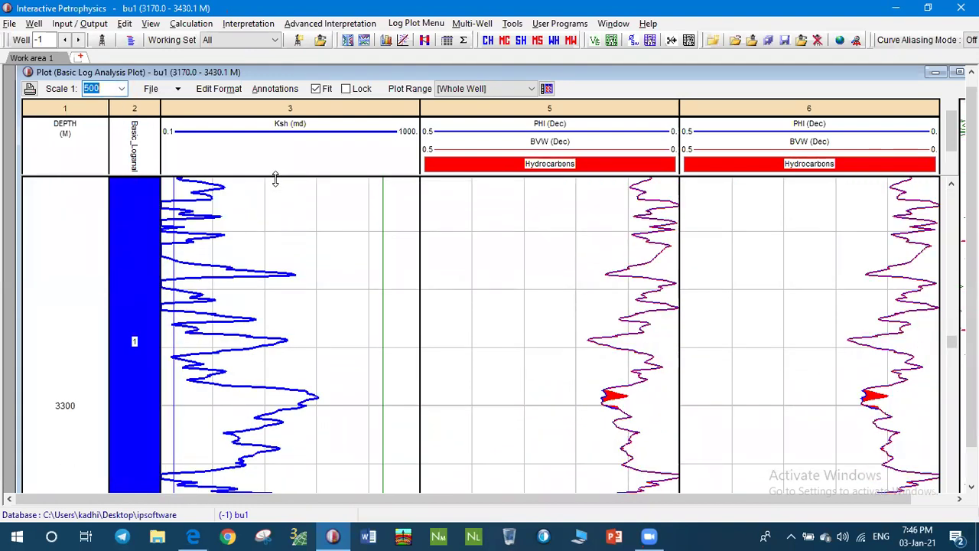
scroll(270, 187, up, 8)
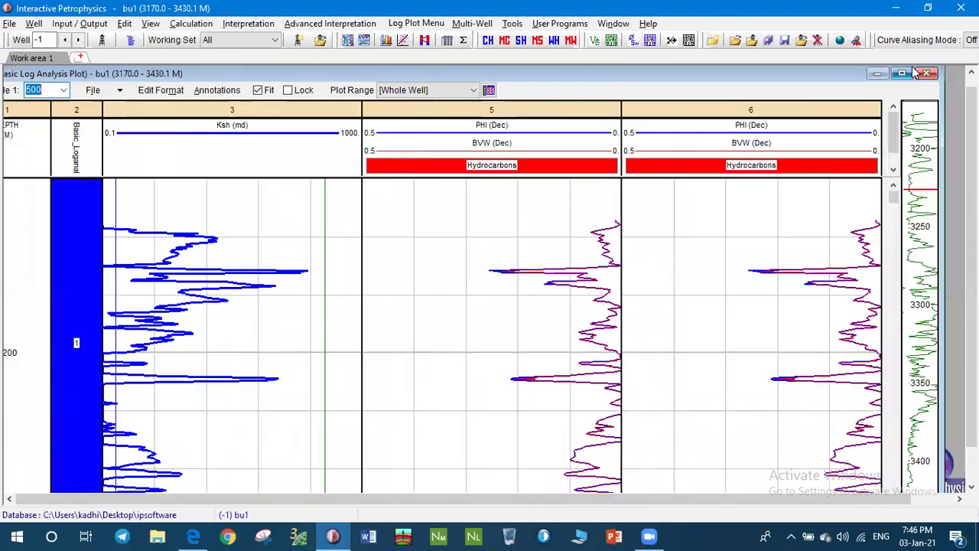
Step: Close the log plot and the Basic Log Analysis window
click(926, 73)
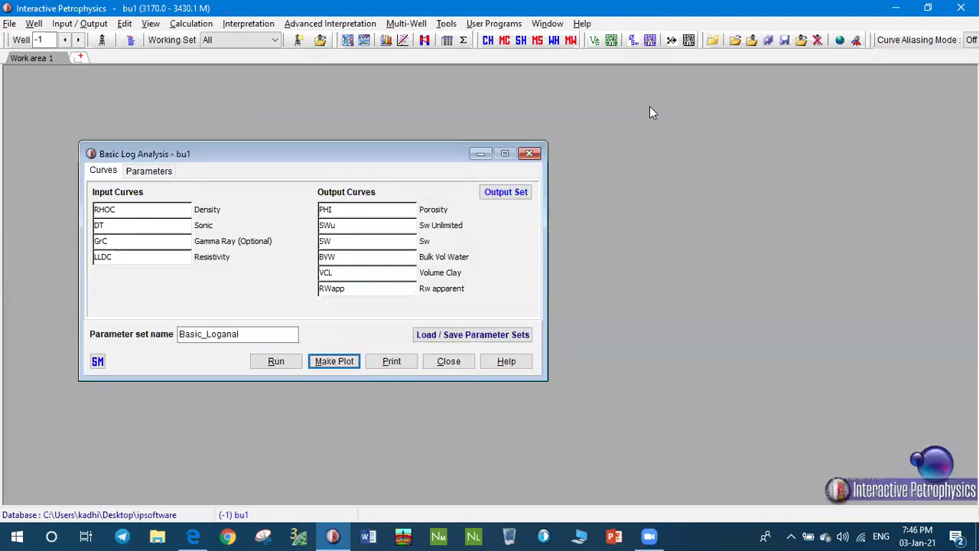
click(533, 155)
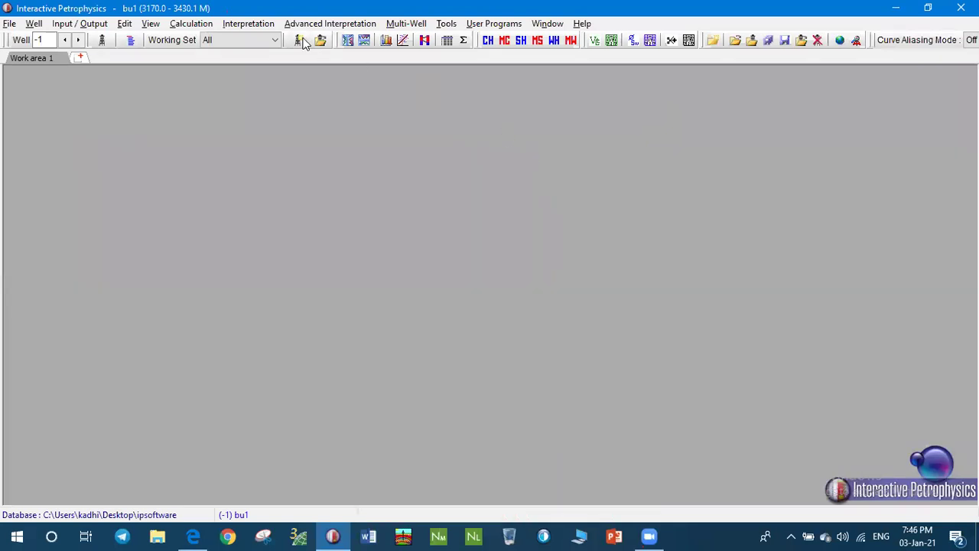
Step: Open the Clay Volume analysis and enable the Gamma Ray, Neutron, Resistivity and SP single clay indicators
key(alt+i)
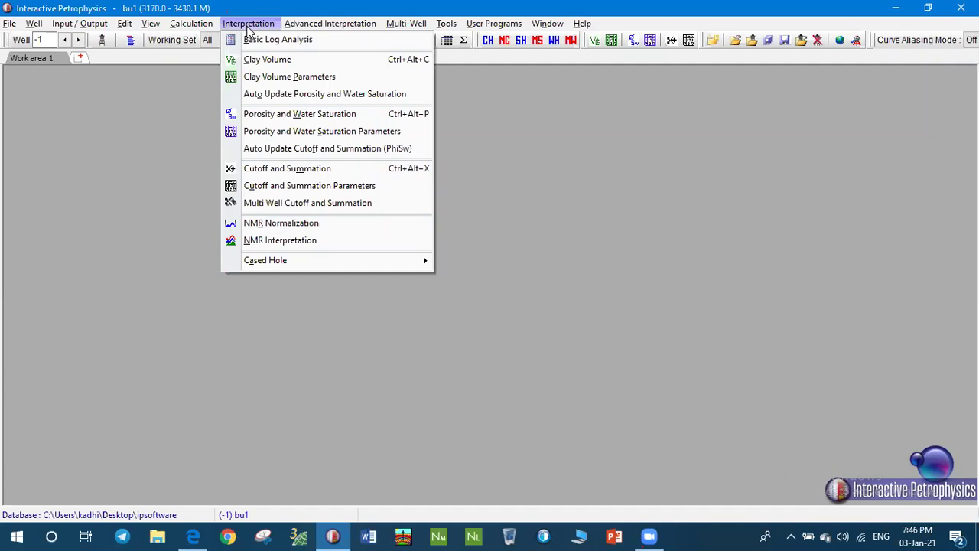
click(264, 63)
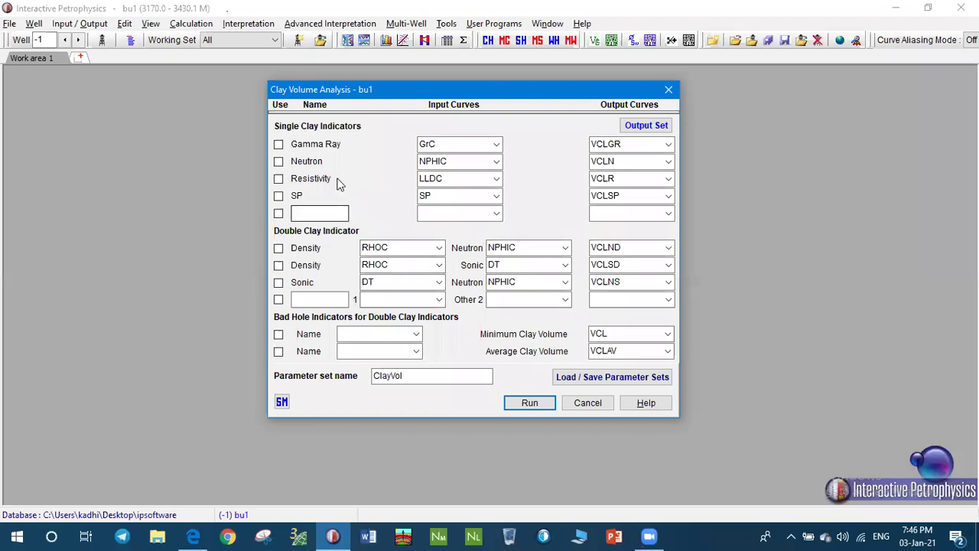
click(279, 145)
click(279, 162)
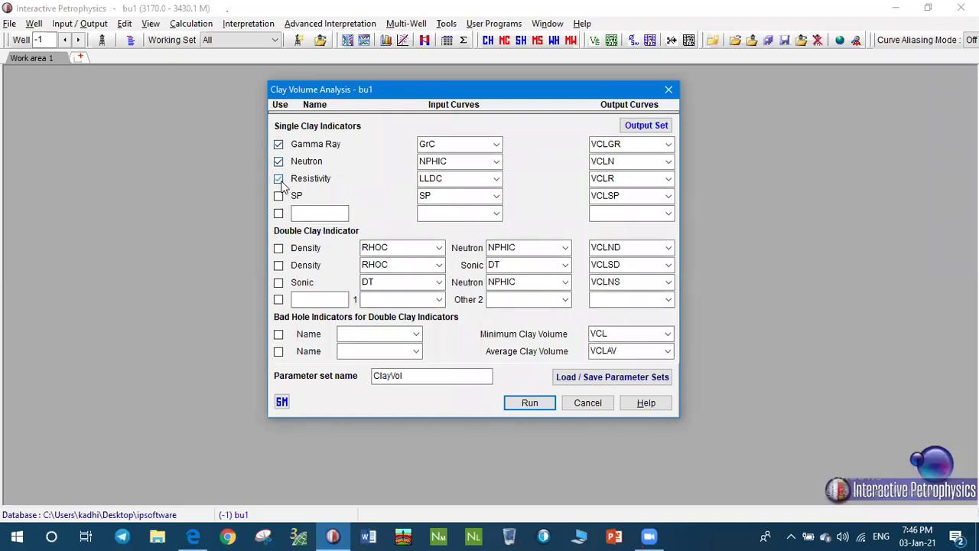
click(279, 197)
Step: Enable the Density-Neutron, Density-Sonic and Sonic-Neutron double clay indicators and run the clay volume analysis
click(279, 247)
click(278, 266)
click(278, 283)
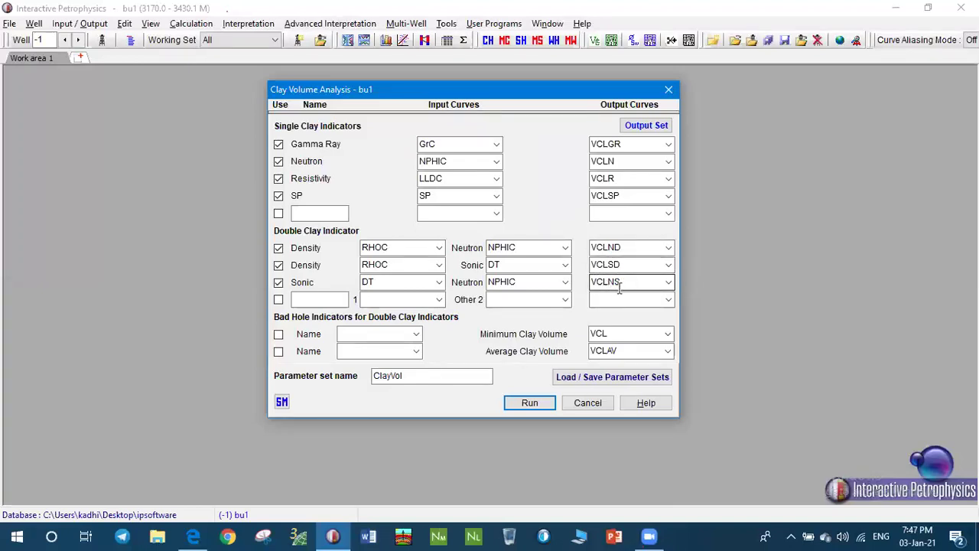
click(527, 403)
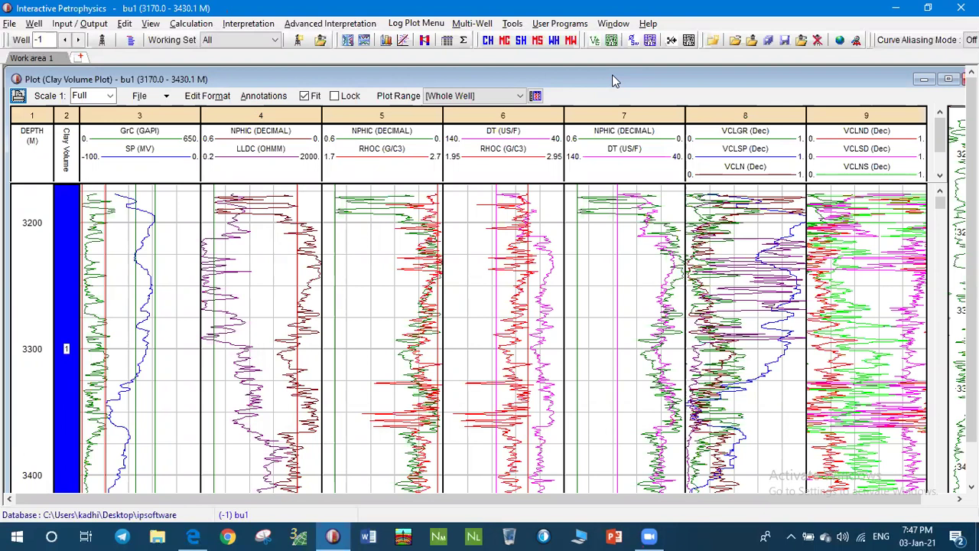
Step: In track 9 of the Clay Volume plot, set the line width of VCLND, VCLSD, VCLNS and VCL to 3
drag(613, 77, 604, 70)
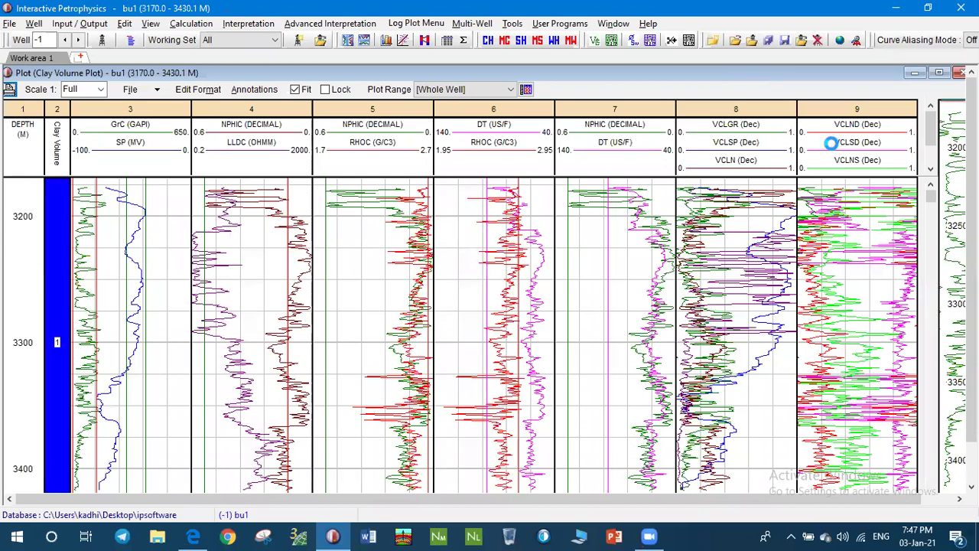
double_click(835, 149)
click(375, 156)
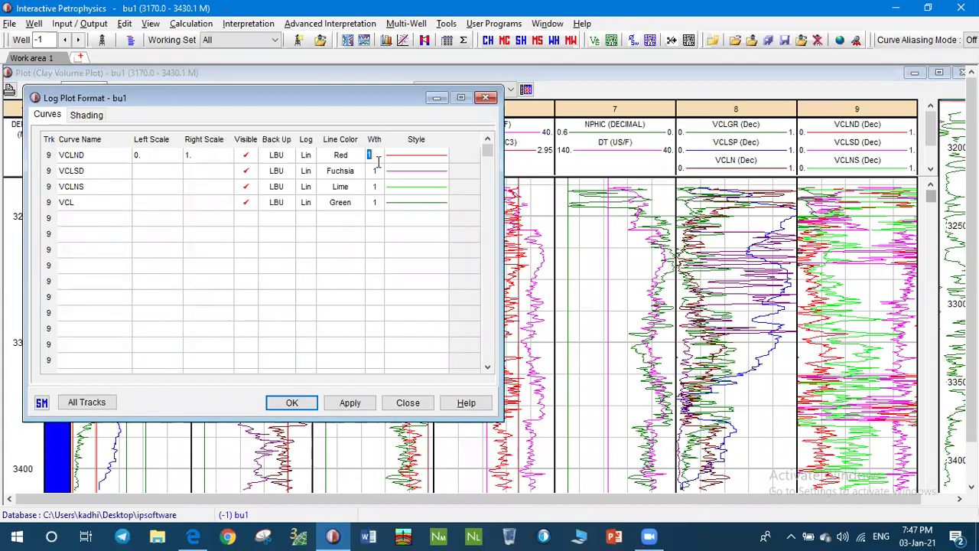
text(3)
key(Down)
text(3)
key(Down)
text(3)
key(Down)
text(3)
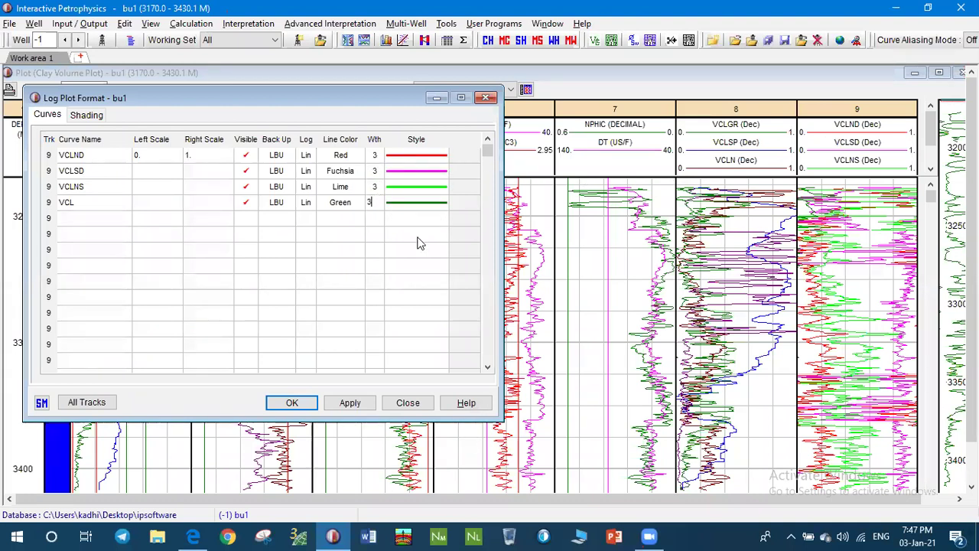
click(343, 403)
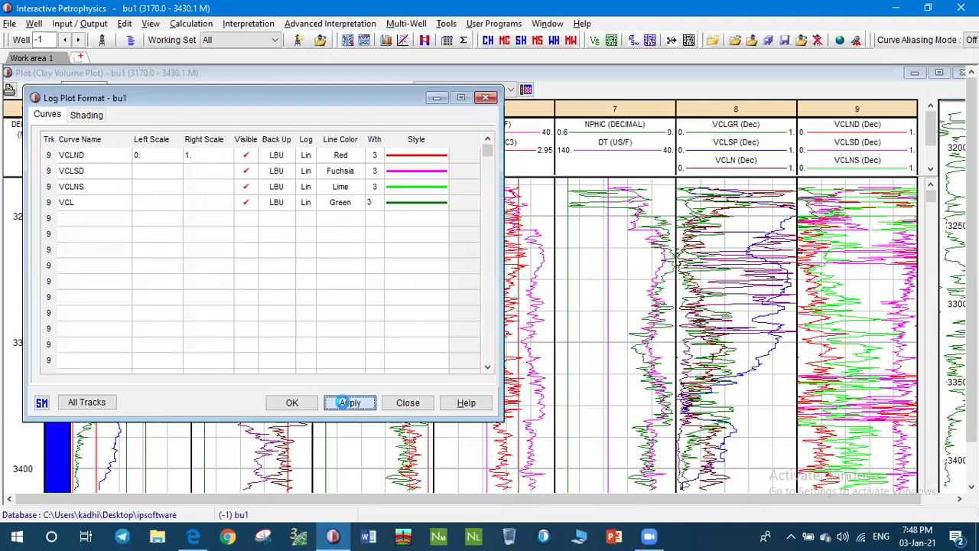
Step: In track 8, make the VCL curve invisible and set the line width of VCLGR, VCLSP, VCLN and VCLR to 3
double_click(761, 163)
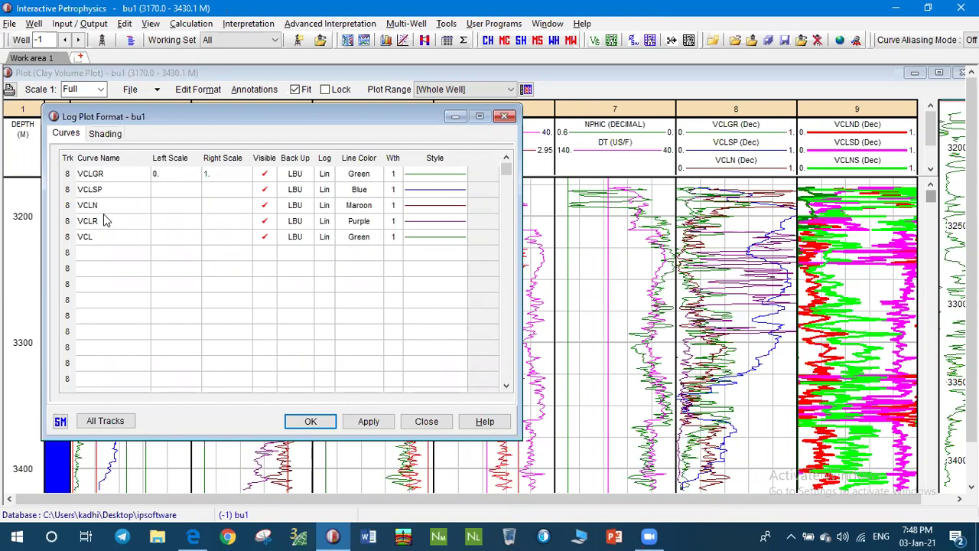
click(265, 237)
click(392, 175)
text(3)
click(392, 190)
text(3)
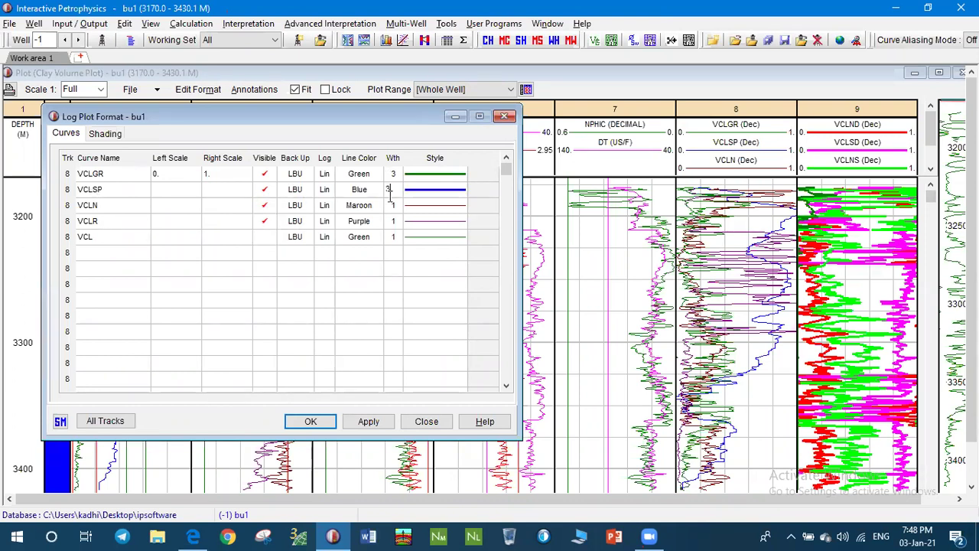
click(390, 206)
text(3)
click(392, 222)
text(3)
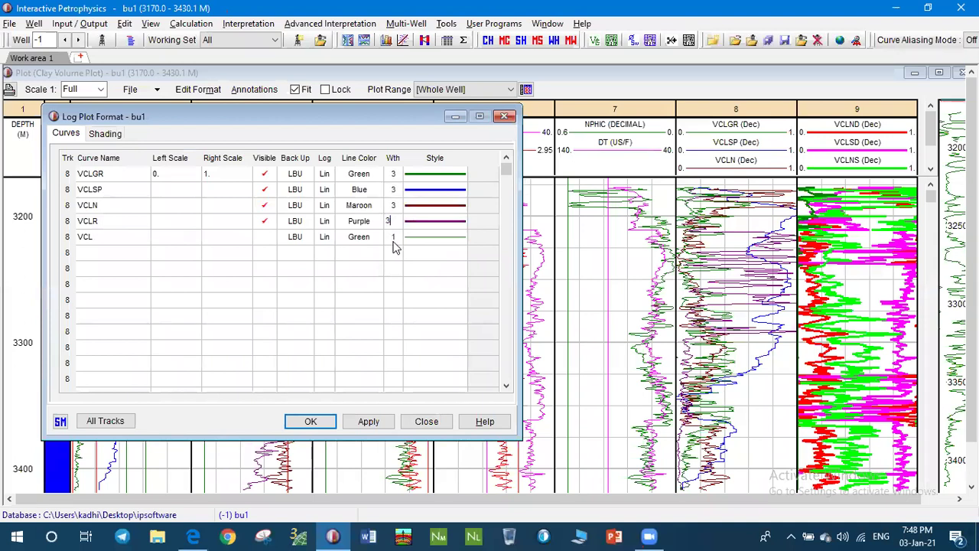
click(369, 422)
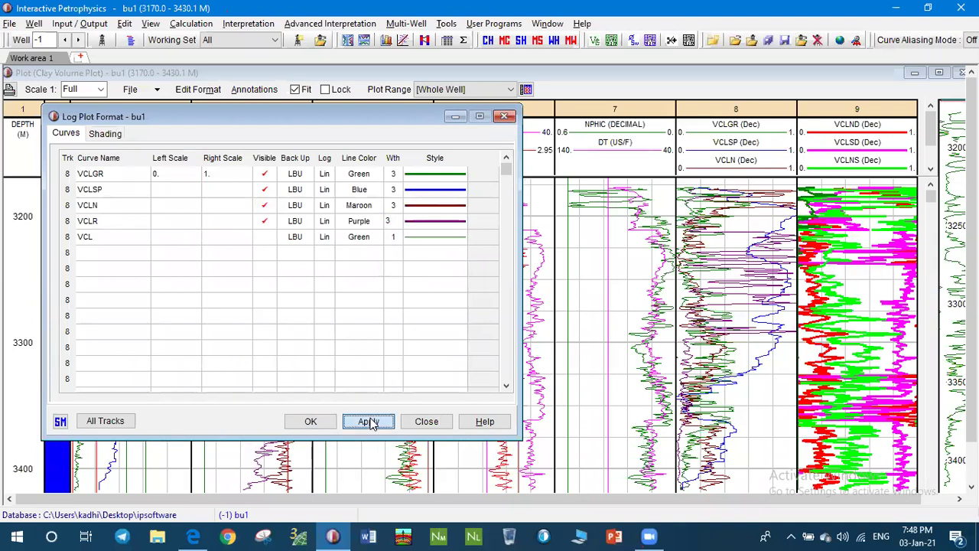
click(310, 420)
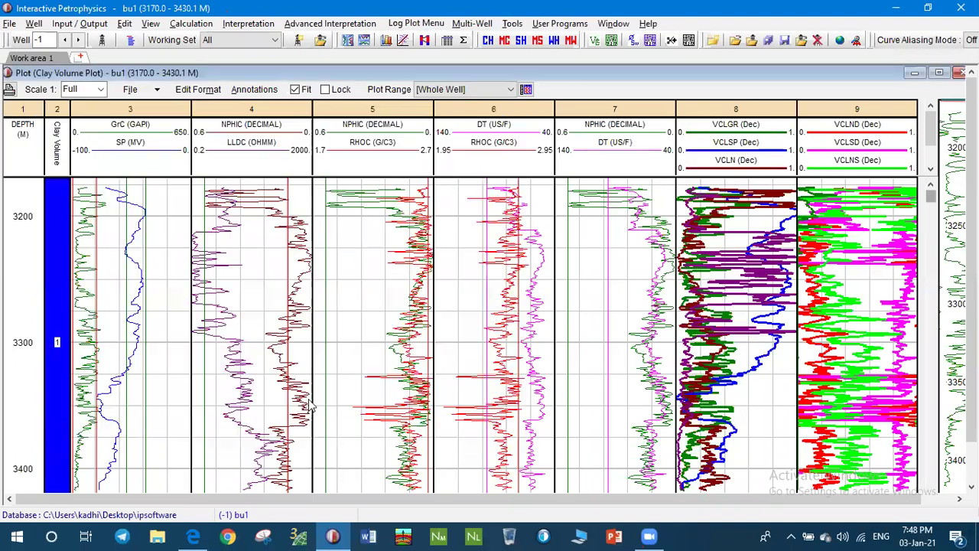
Step: Set the plot's vertical scale to 500 and delete track 7 with the NPHIC and DT curves
click(99, 90)
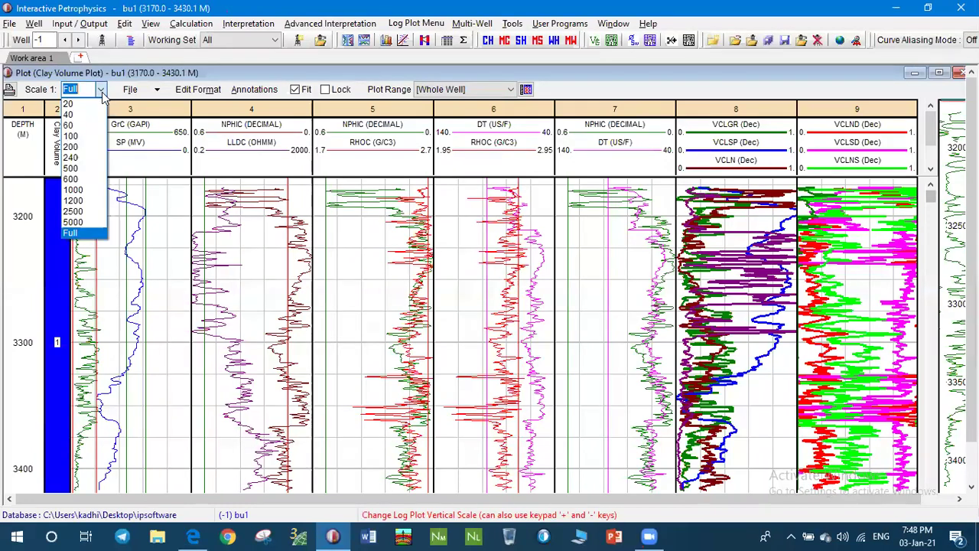
click(88, 168)
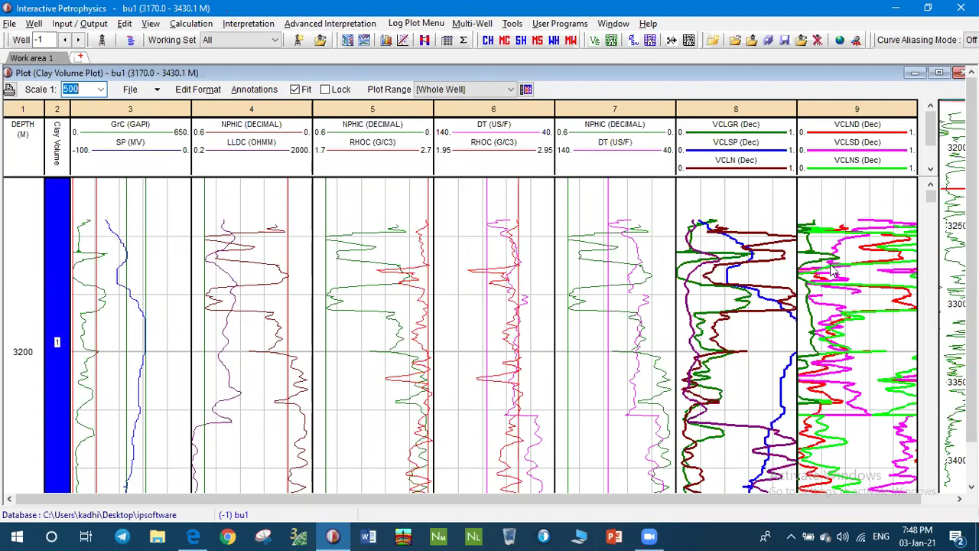
right_click(577, 193)
click(586, 380)
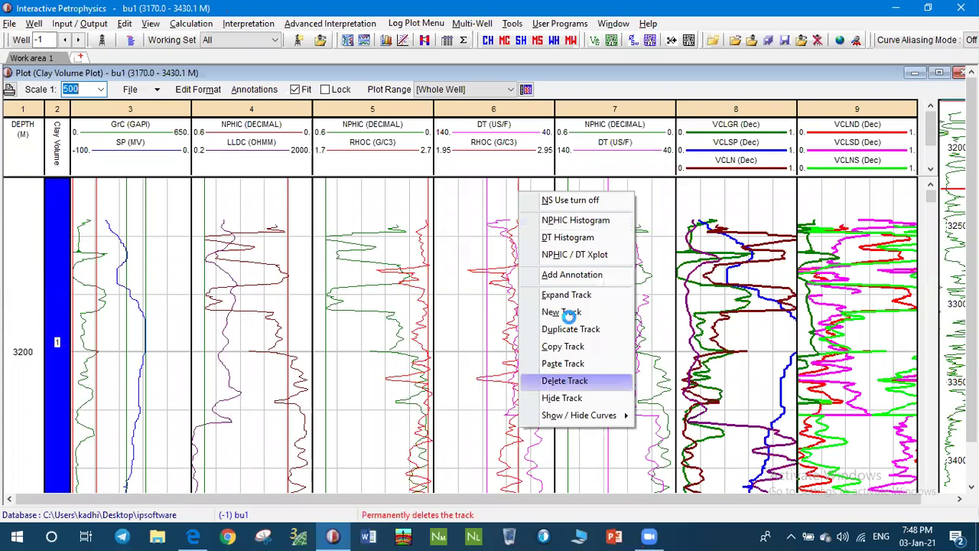
click(536, 303)
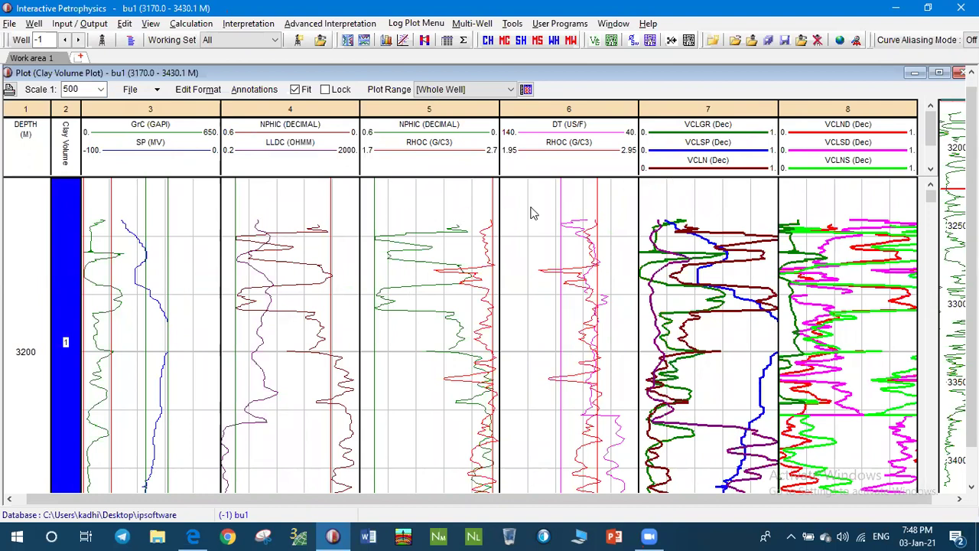
Step: In the format of track 3, make the GrC and SP curves invisible and add the VCLGR curve
click(170, 159)
double_click(158, 150)
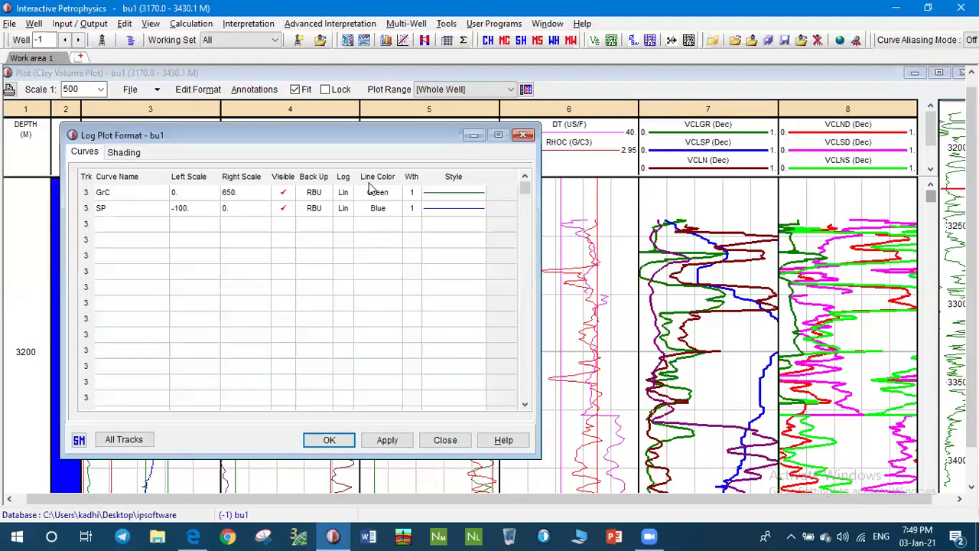
click(281, 196)
click(282, 208)
click(152, 227)
click(163, 223)
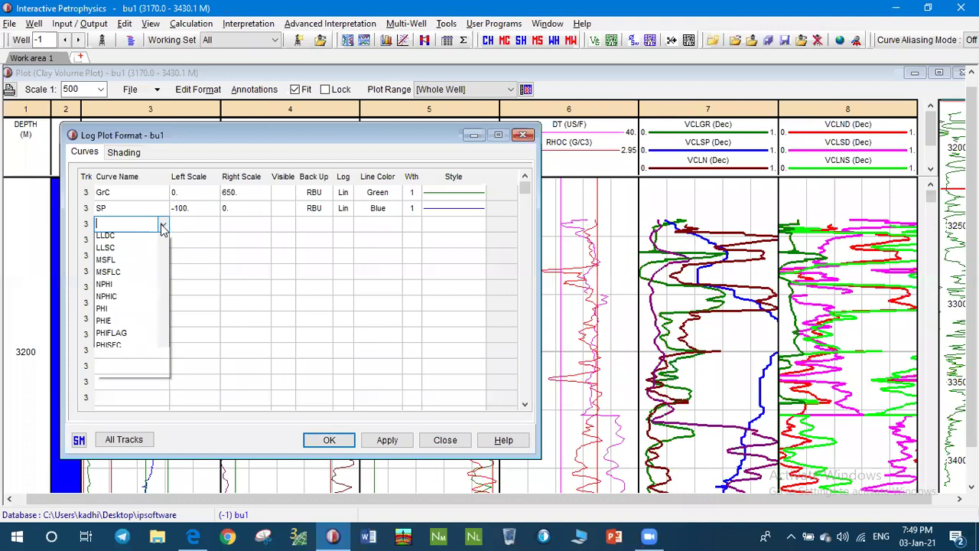
drag(163, 289, 162, 424)
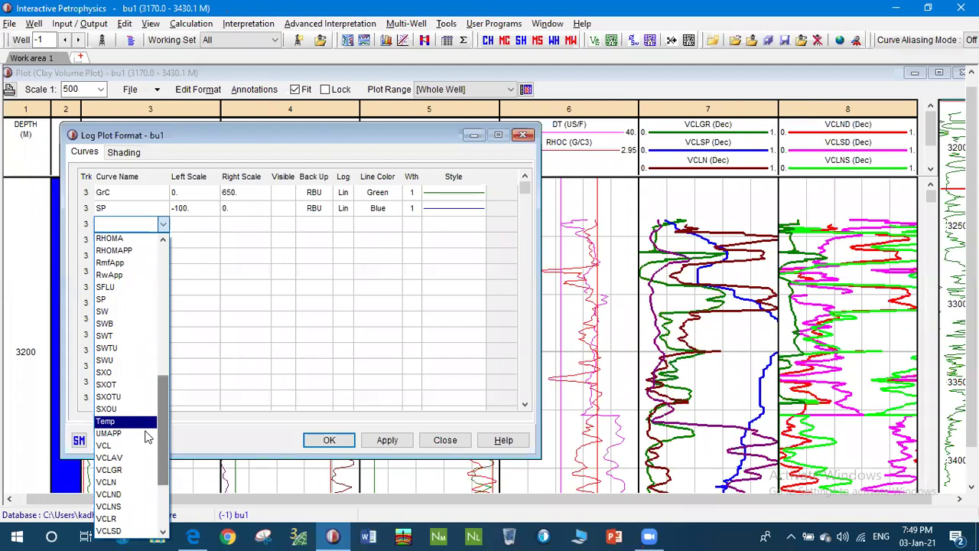
click(130, 470)
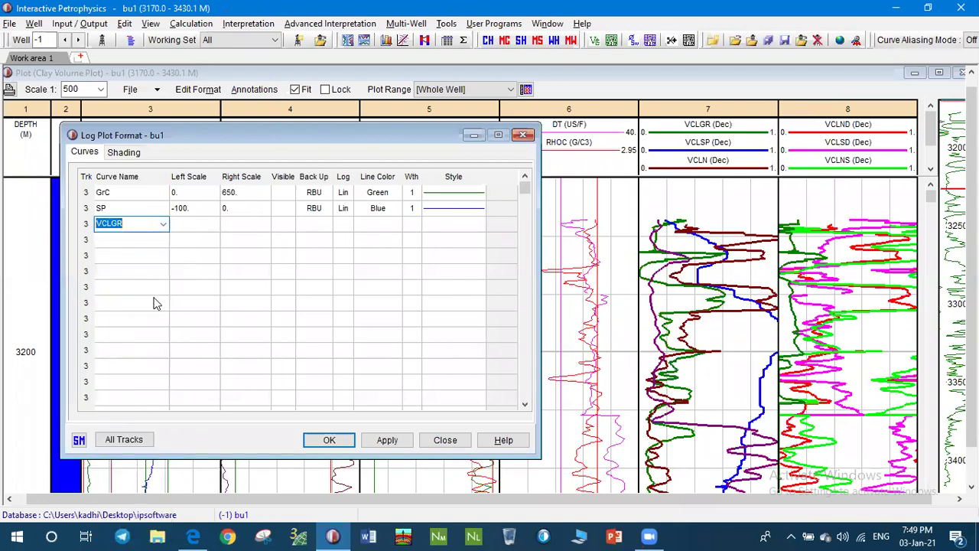
Step: Set the line width of the VCLGR curve in track 3 to 3 and apply the format
click(406, 223)
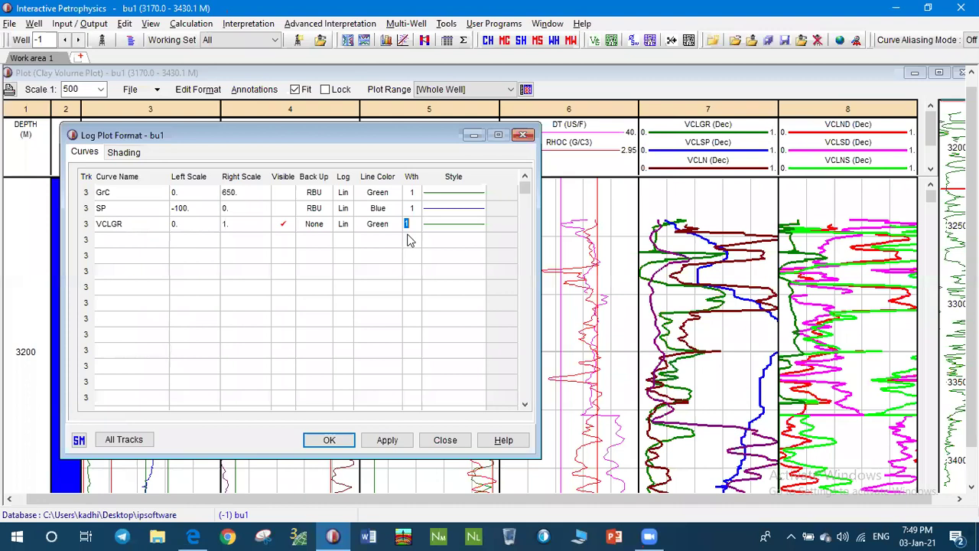
text(3)
click(380, 444)
click(329, 440)
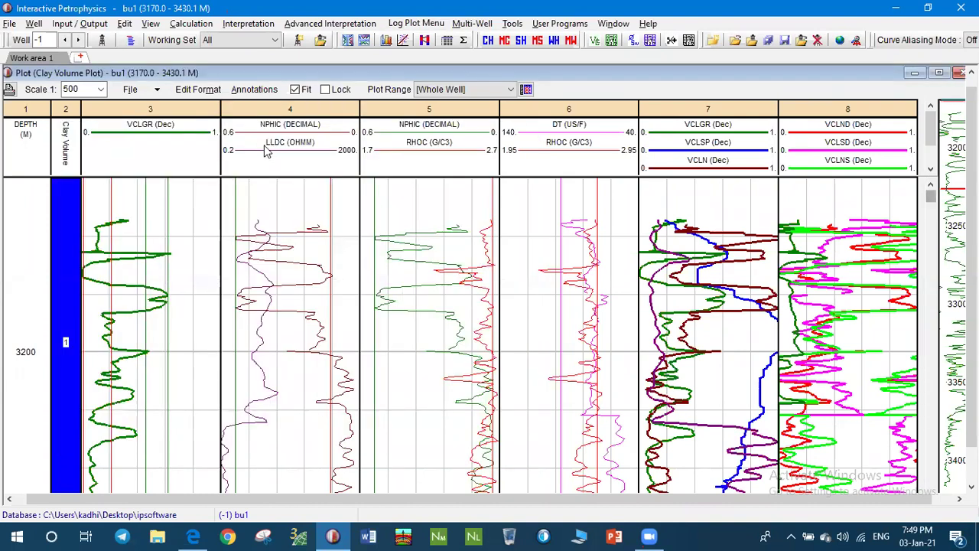
Step: In the format of track 4, make the NPHIC and LLDC curves invisible and add the VCLN curve
double_click(279, 156)
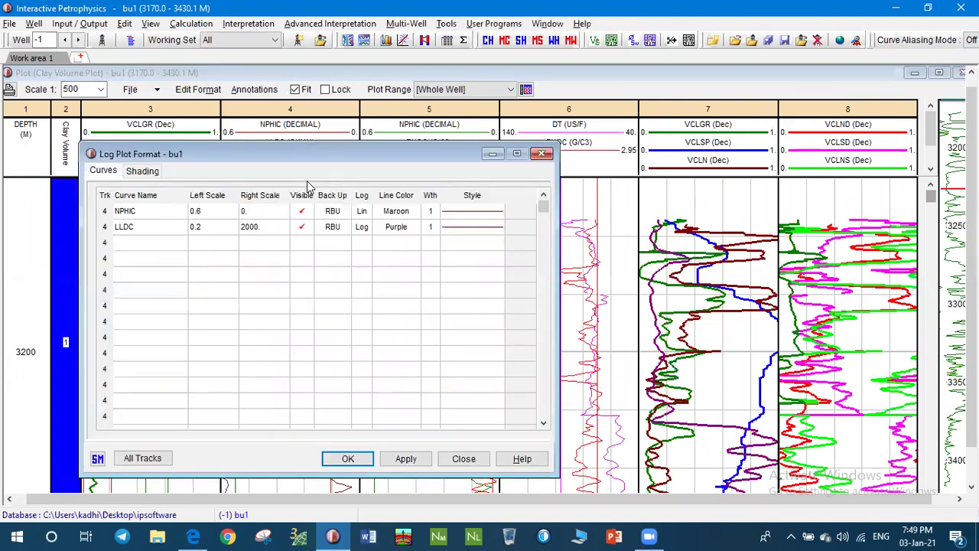
click(302, 228)
click(425, 242)
click(178, 243)
click(181, 242)
drag(179, 344, 178, 468)
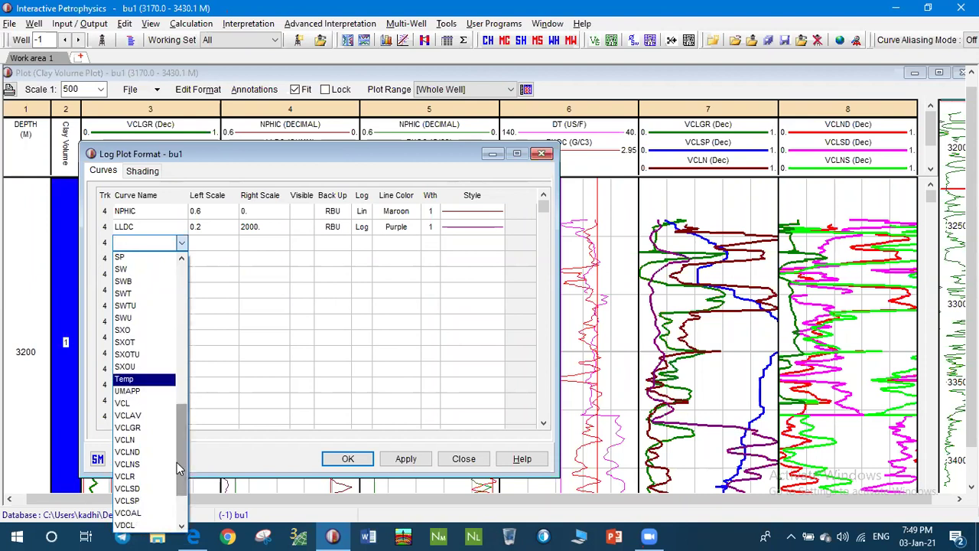
click(163, 440)
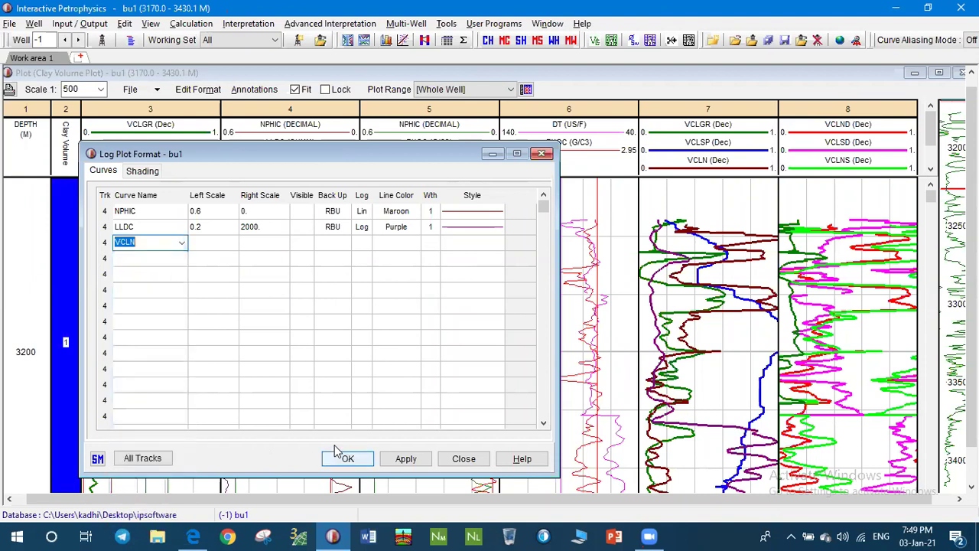
Step: Switch the VCLN curve in track 4 to a logarithmic scale, set its line width to 3 and try to apply the format
click(364, 246)
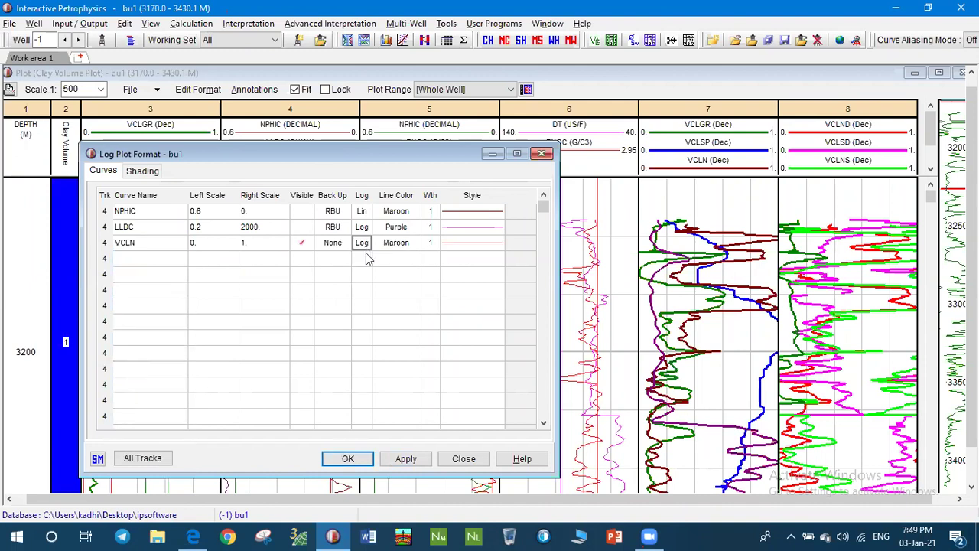
click(428, 243)
text(3)
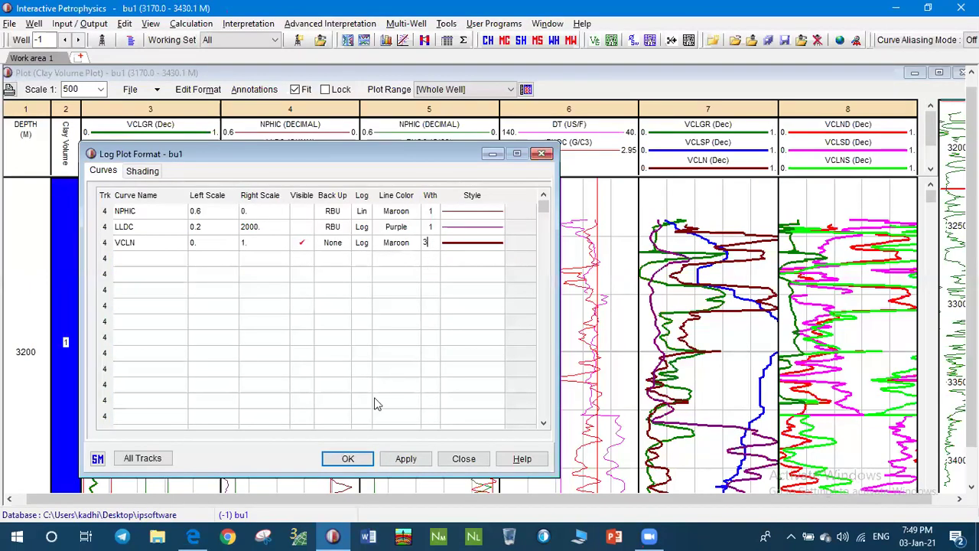
click(390, 459)
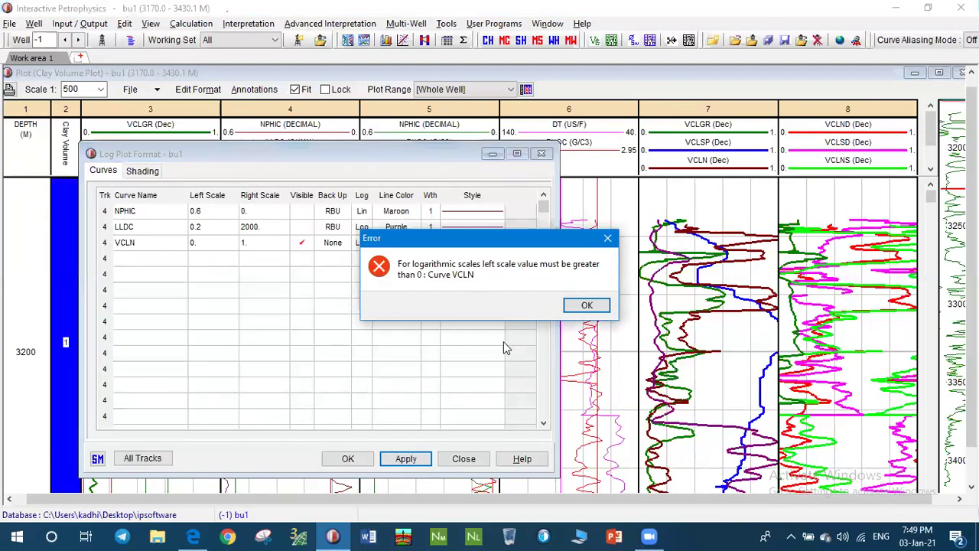
click(581, 306)
click(340, 458)
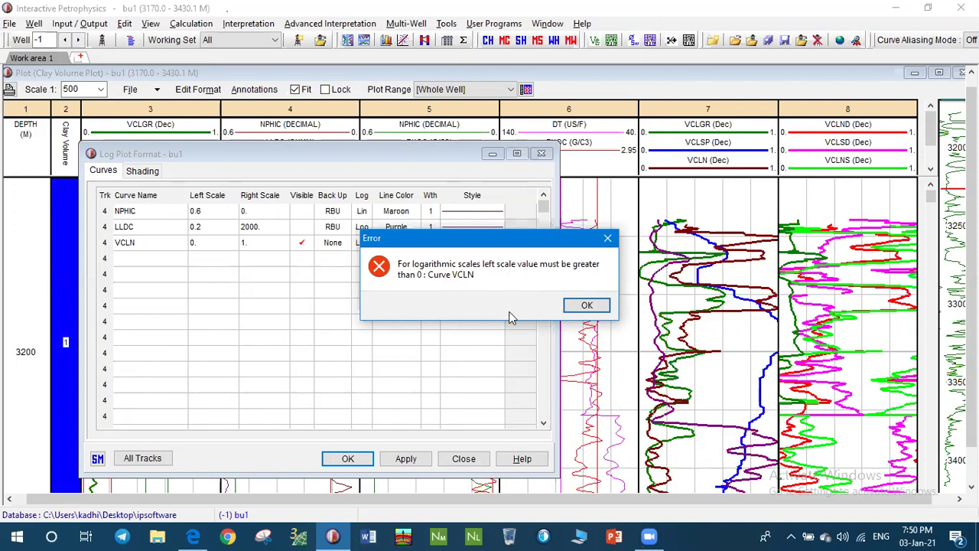
click(608, 238)
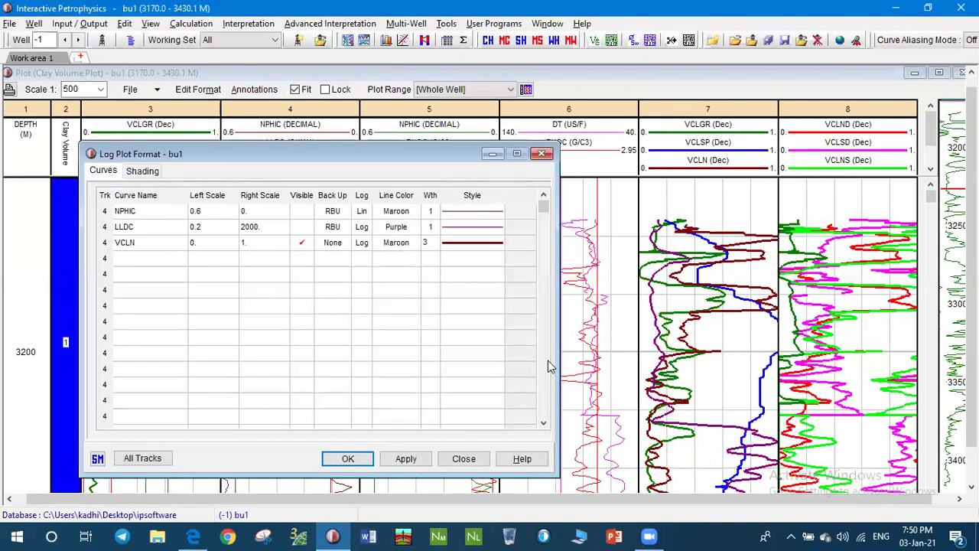
Step: Clear the VCLN curve's right scale, set its left scale to 1 and apply the track 4 format
click(253, 244)
key(BackSpace)
click(211, 241)
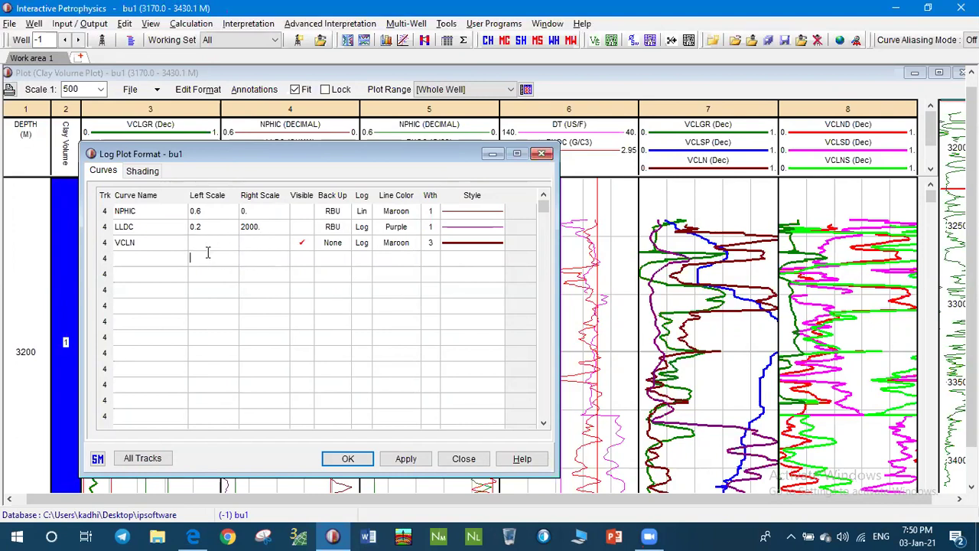
text(1)
click(402, 459)
click(348, 459)
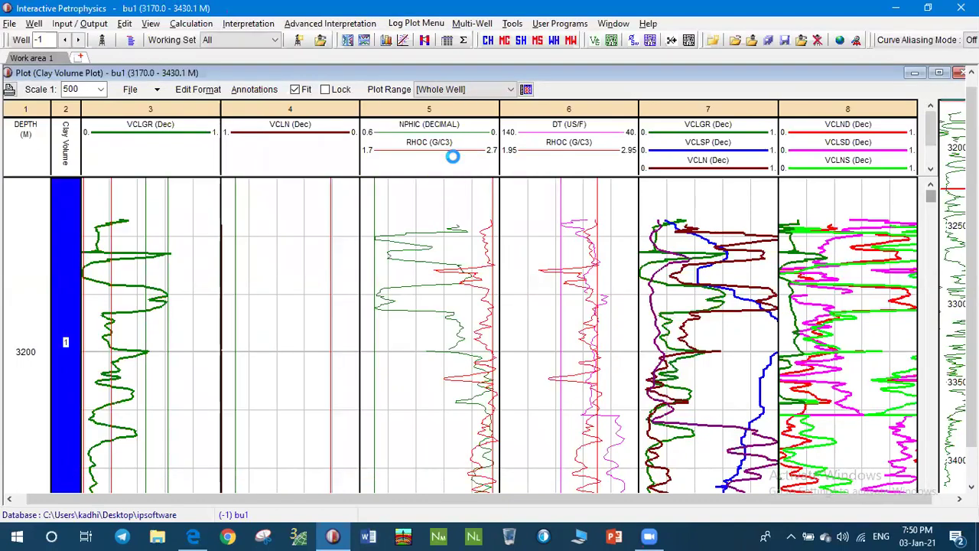
Step: In the format of track 5, add the VCLND curve below the NPHIC and RHOC curves
double_click(445, 172)
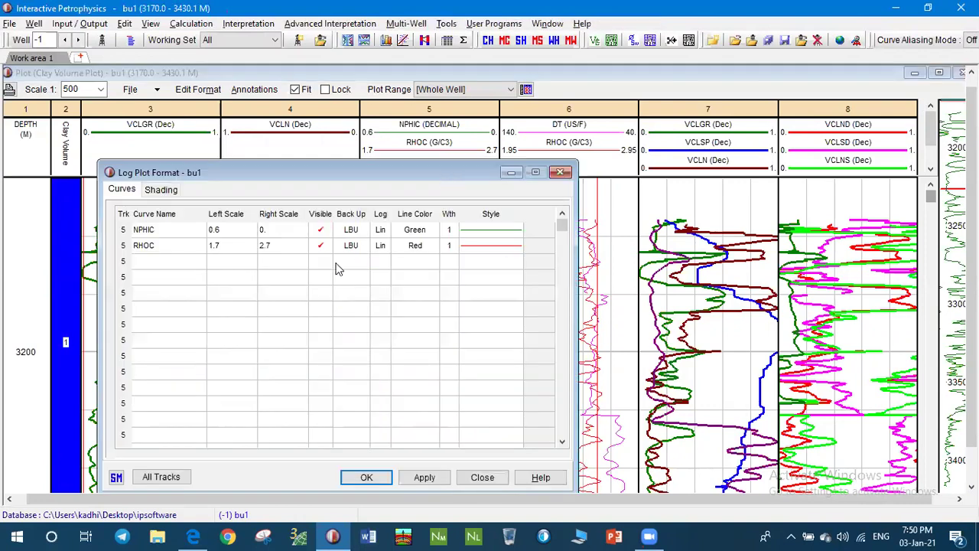
click(170, 261)
click(202, 262)
drag(206, 289, 205, 487)
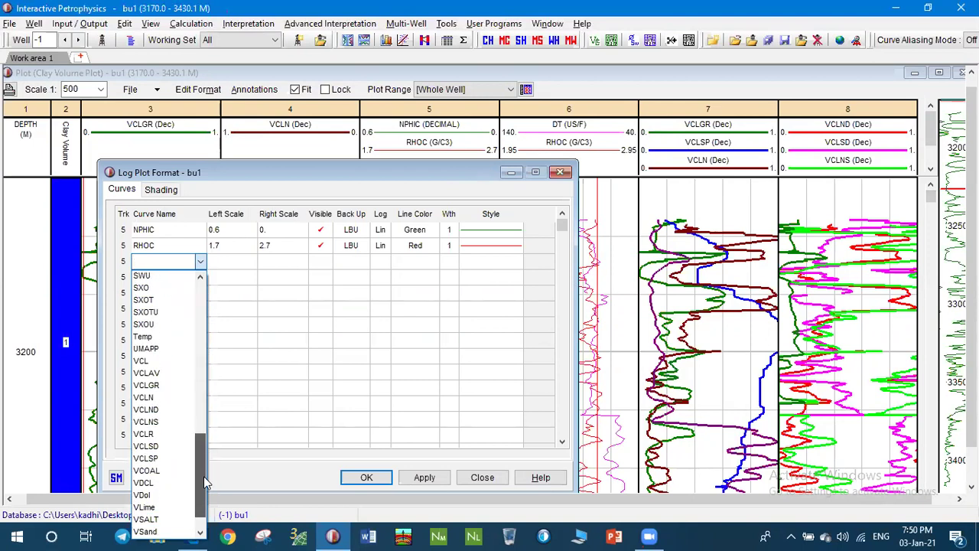
click(170, 410)
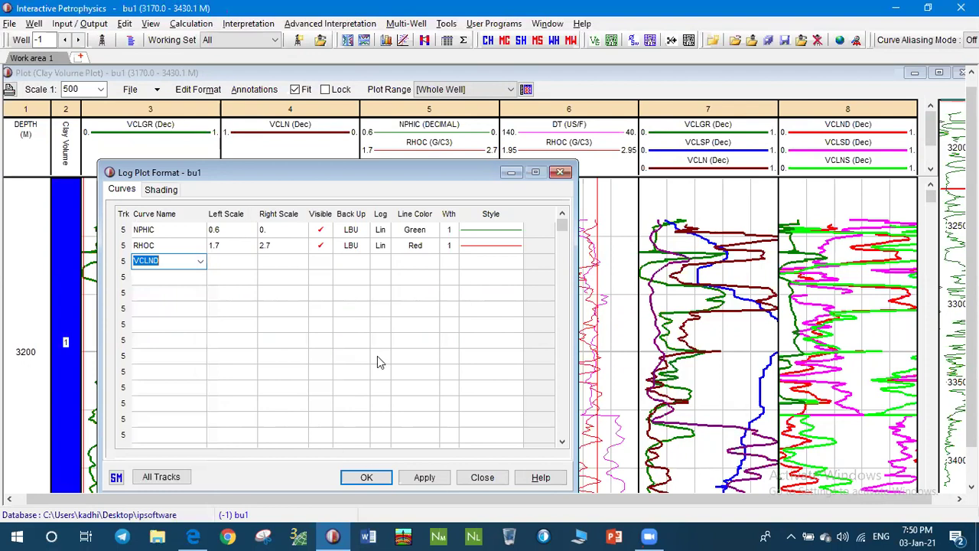
Step: Set VCLND to logarithmic with line width 3, make NPHIC and RHOC invisible, and try to apply the track 5 format
click(375, 263)
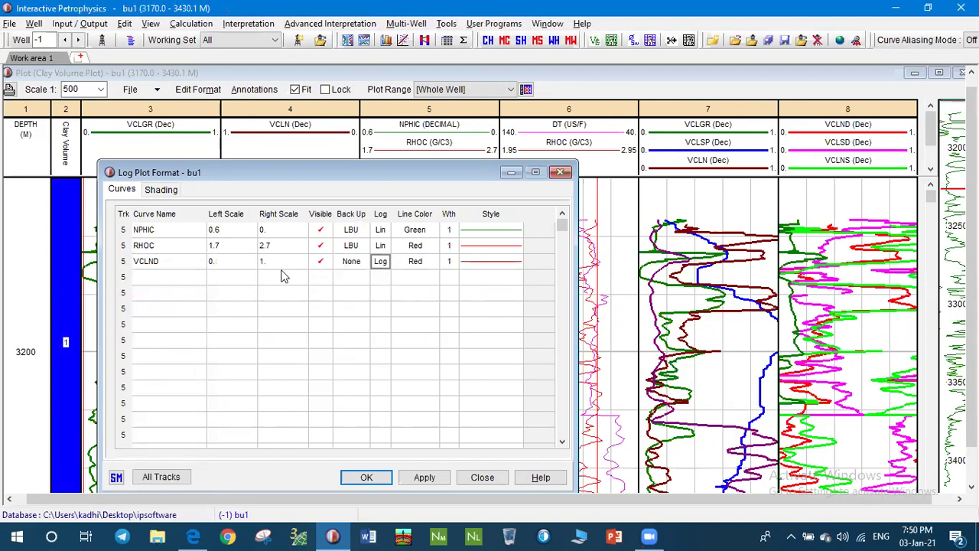
click(468, 262)
click(446, 261)
text(3)
click(321, 245)
click(322, 230)
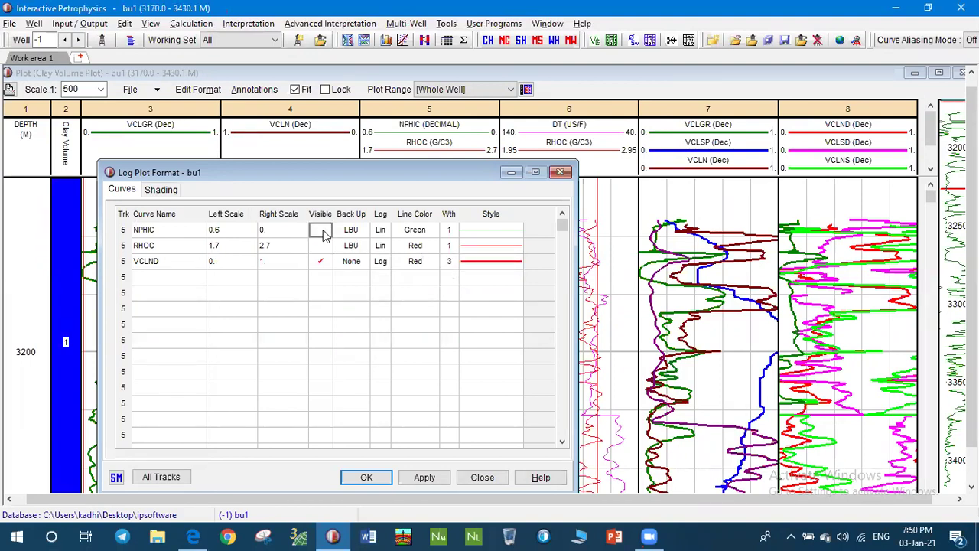
click(425, 476)
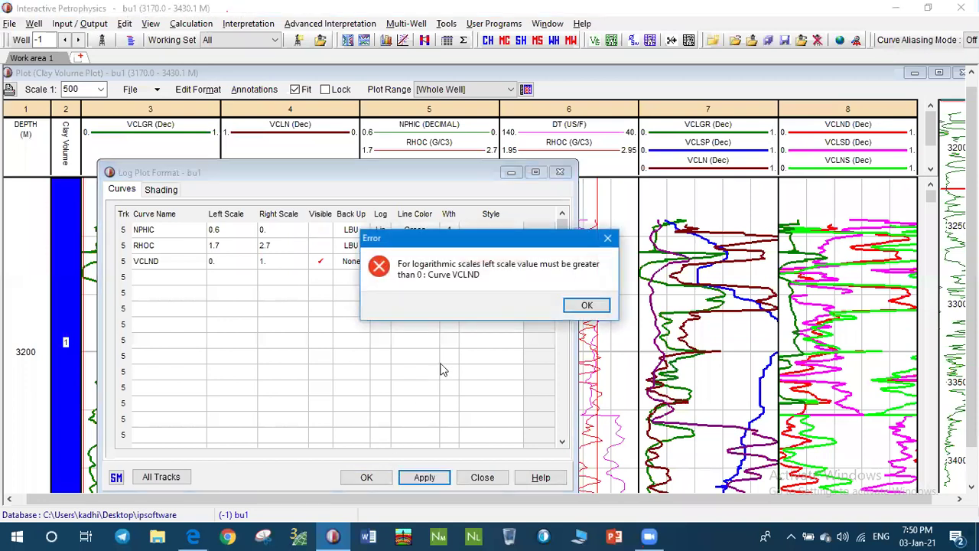
click(584, 305)
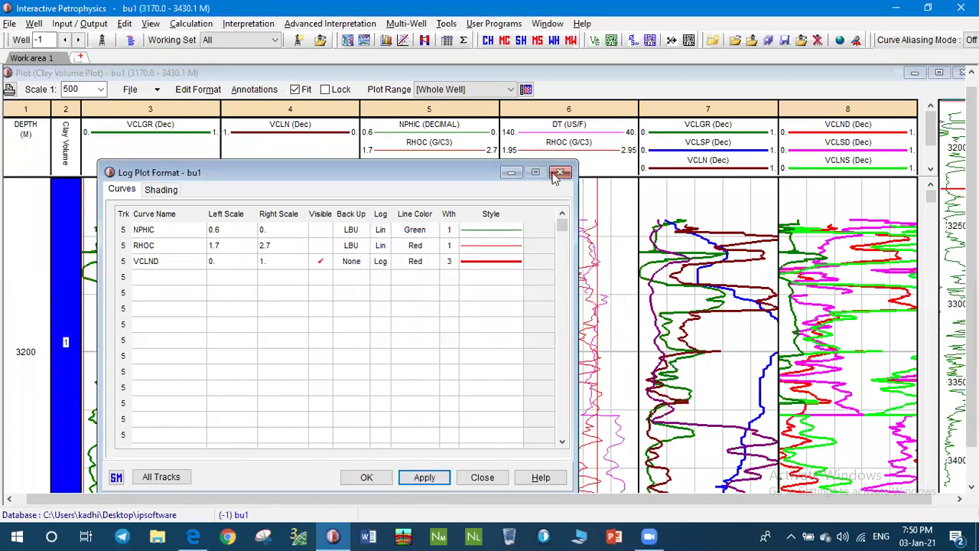
click(511, 172)
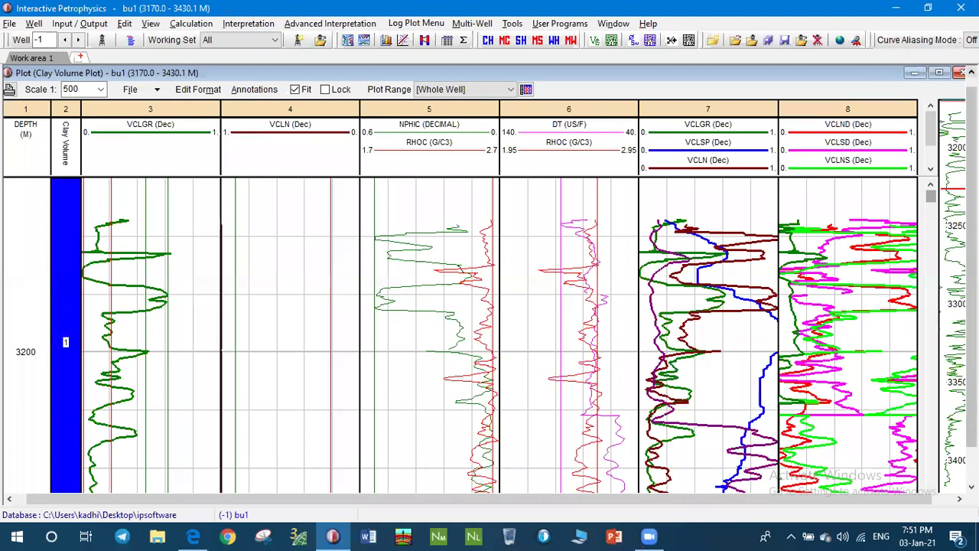
Step: Close the clay volume plot and open Paint with a blank canvas
click(958, 72)
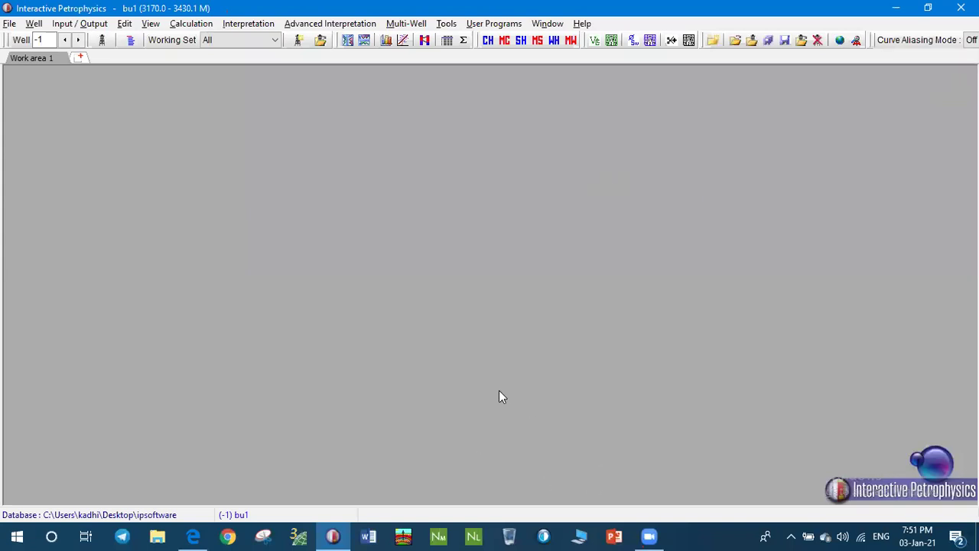
click(17, 536)
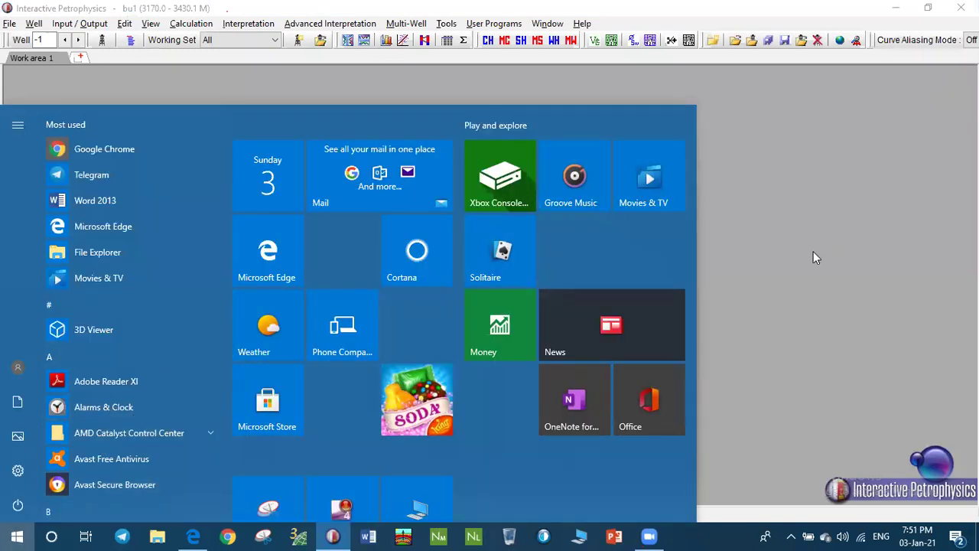
text(p)
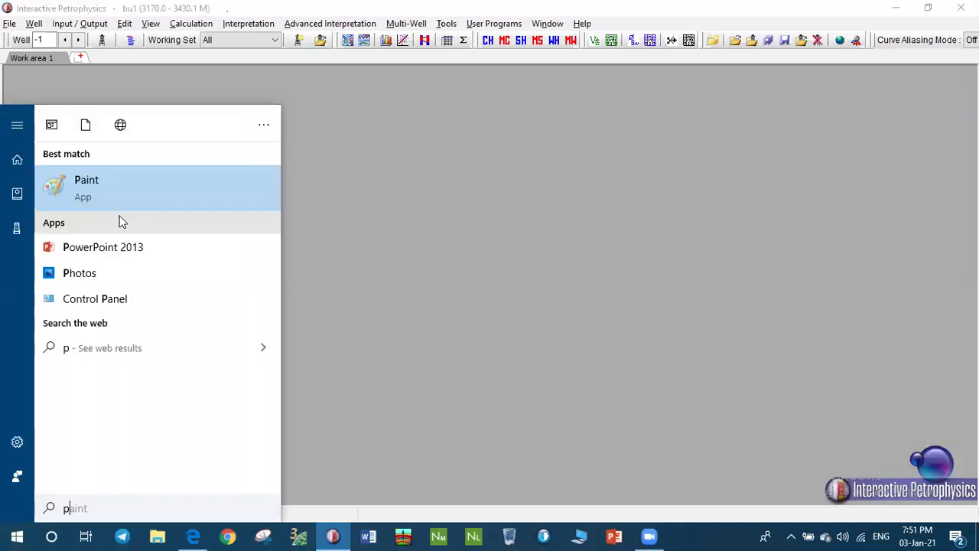
click(118, 199)
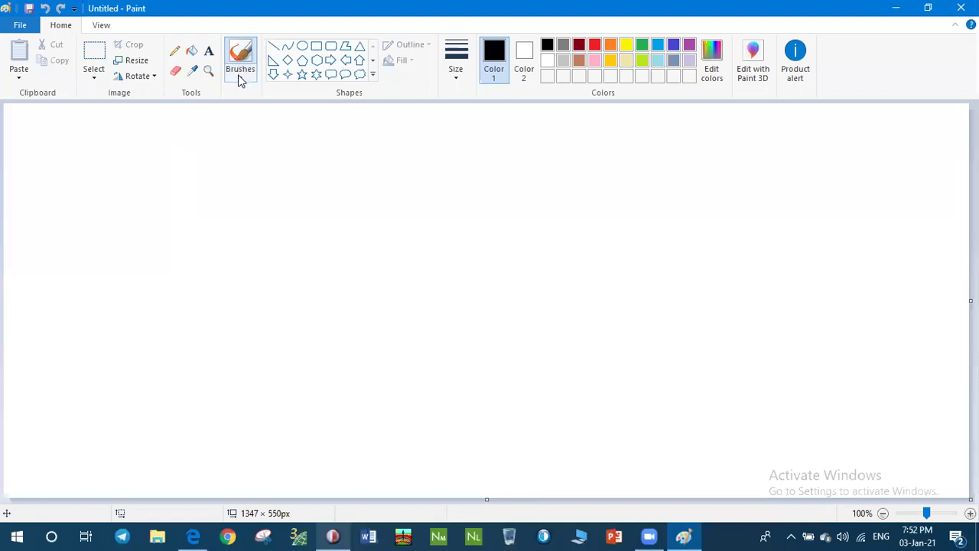
Step: Handwrite the oil-in-place formula "IOIP = 7758 A h φ (1 - Swi" across the upper part of the canvas
mouse_move(167, 160)
mouse_down()
mouse_move(169, 202)
mouse_move(187, 204)
mouse_move(159, 162)
mouse_up()
mouse_move(206, 184)
mouse_down()
mouse_move(254, 218)
mouse_move(291, 212)
mouse_up()
mouse_move(246, 178)
mouse_down()
mouse_move(281, 174)
mouse_move(320, 231)
mouse_up()
mouse_move(297, 198)
mouse_down()
mouse_move(324, 179)
mouse_move(314, 205)
mouse_move(392, 215)
mouse_up()
mouse_move(428, 173)
mouse_down()
mouse_move(434, 217)
mouse_move(474, 203)
mouse_move(496, 218)
mouse_move(522, 204)
mouse_up()
mouse_move(558, 163)
mouse_down()
mouse_move(551, 203)
mouse_move(534, 220)
mouse_up()
mouse_move(581, 191)
mouse_down()
mouse_move(579, 165)
mouse_move(588, 188)
mouse_move(579, 218)
mouse_move(566, 190)
mouse_up()
mouse_move(620, 220)
mouse_down()
mouse_move(634, 171)
mouse_move(681, 211)
mouse_move(666, 197)
mouse_up()
mouse_move(680, 156)
mouse_down()
mouse_move(692, 203)
mouse_move(713, 172)
mouse_move(733, 196)
mouse_up()
mouse_move(767, 175)
mouse_down()
mouse_move(801, 181)
mouse_move(788, 169)
mouse_move(778, 221)
mouse_up()
mouse_move(853, 139)
mouse_down()
mouse_move(834, 193)
mouse_move(872, 224)
mouse_up()
mouse_move(865, 162)
mouse_down()
mouse_move(878, 184)
mouse_move(928, 153)
mouse_move(923, 188)
mouse_move(959, 163)
mouse_up()
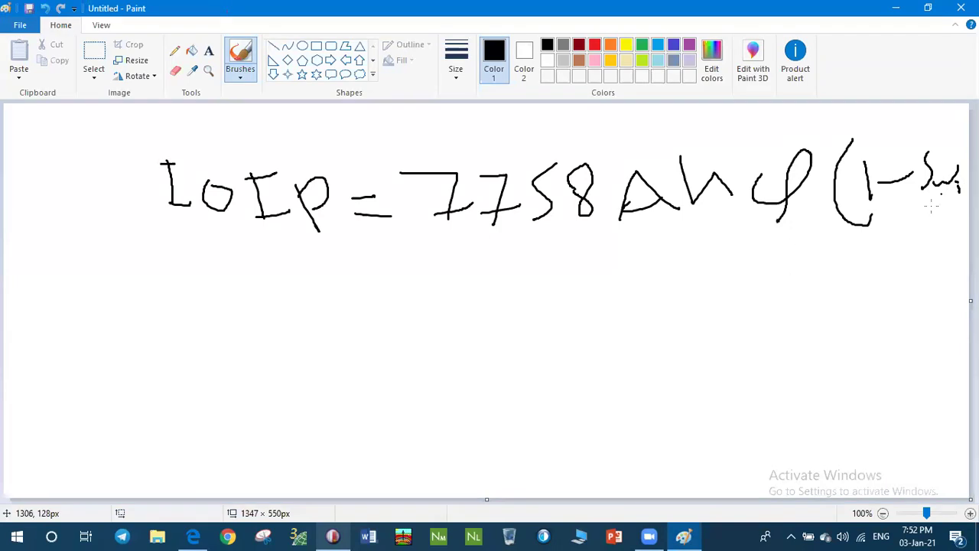
Step: Complete the formula with a fraction bar and the denominator Boi, and mark the h with an arrow and a circle
drag(936, 241, 393, 274)
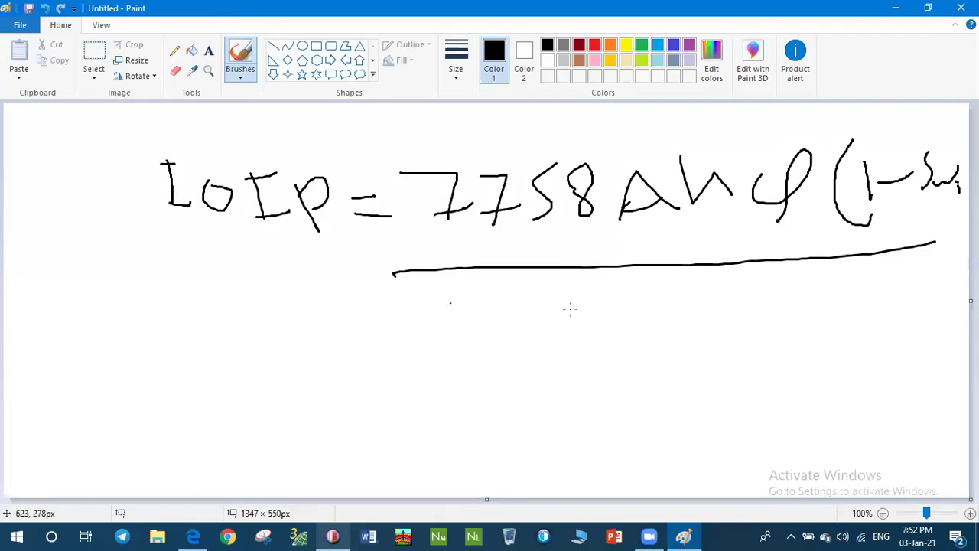
mouse_move(630, 289)
mouse_down()
mouse_move(668, 297)
mouse_move(645, 317)
mouse_move(644, 306)
mouse_move(689, 291)
mouse_up()
drag(702, 298, 709, 308)
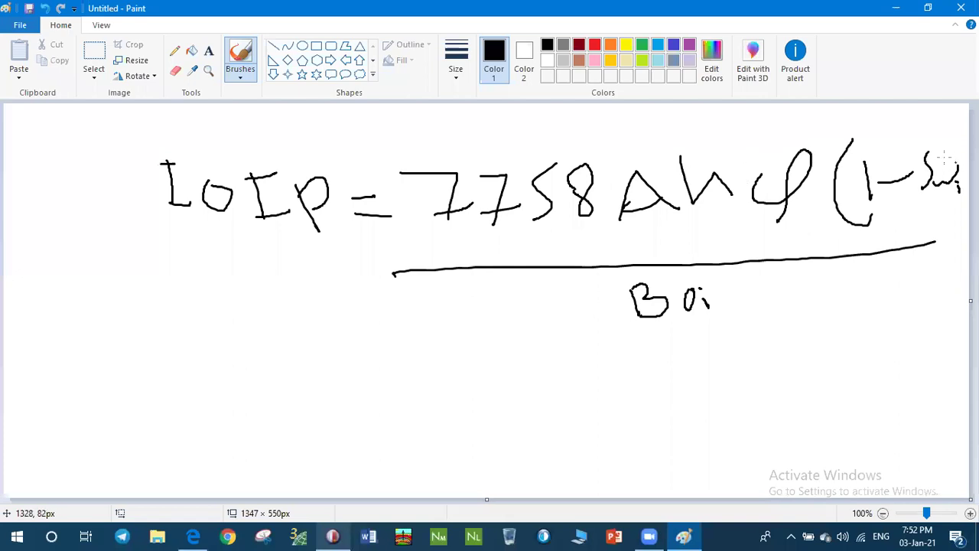
drag(705, 212, 656, 249)
mouse_move(684, 215)
mouse_down()
mouse_move(715, 209)
mouse_move(713, 224)
mouse_move(657, 240)
mouse_move(672, 242)
mouse_move(705, 205)
mouse_move(738, 198)
mouse_move(729, 151)
mouse_move(676, 143)
mouse_move(665, 165)
mouse_move(680, 198)
mouse_move(712, 218)
mouse_move(741, 190)
mouse_up()
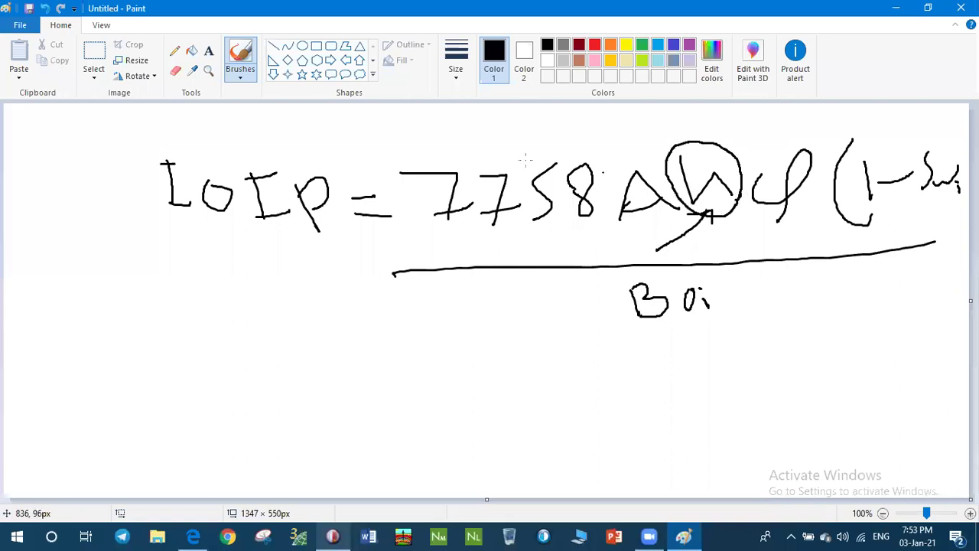
Step: Draw a rectangle of about 542 × 245 px below the formula and divide it into four layers with three horizontal lines
click(316, 46)
drag(140, 280, 530, 458)
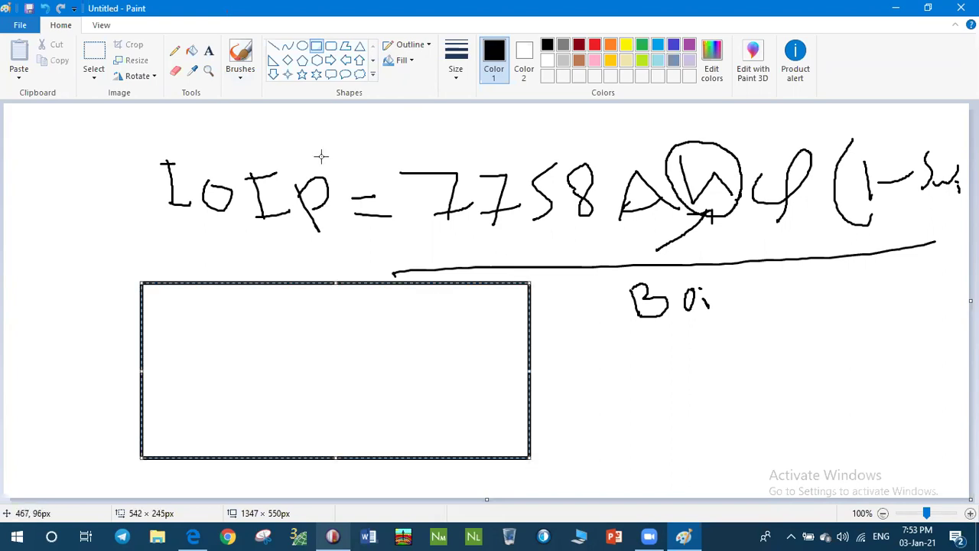
click(273, 47)
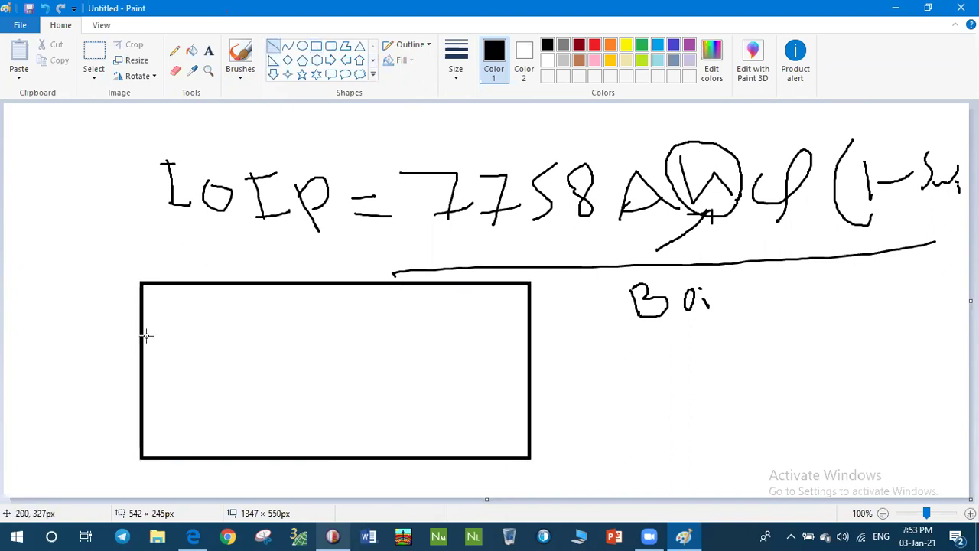
drag(144, 326, 524, 325)
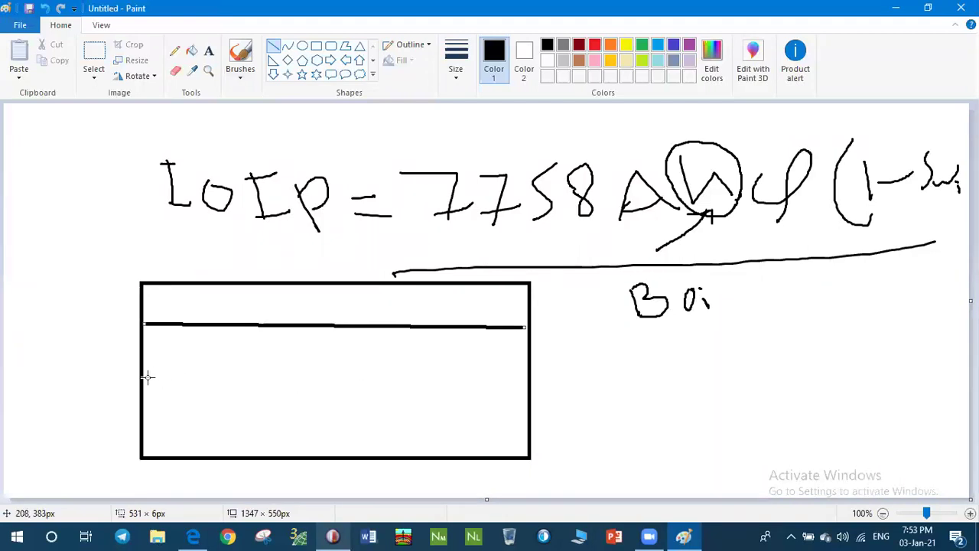
drag(141, 375, 529, 375)
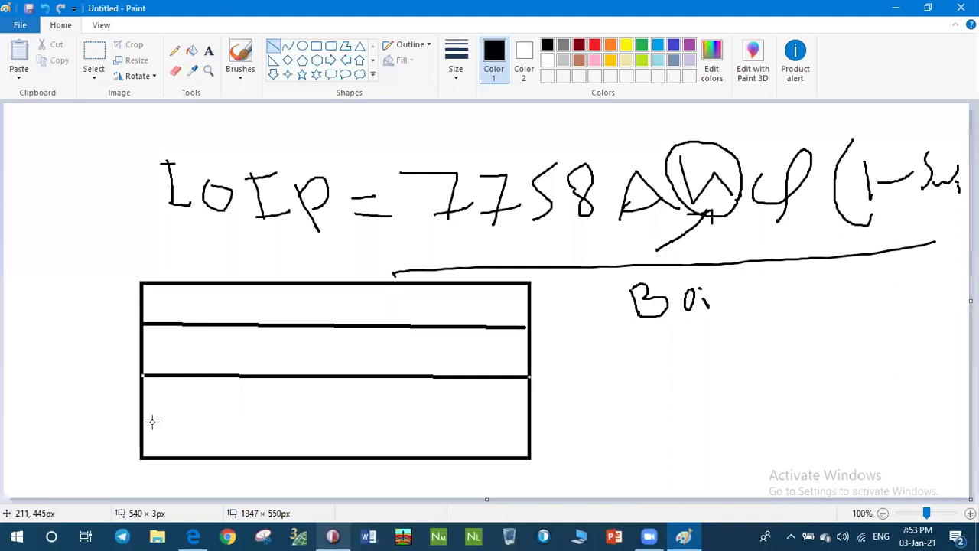
drag(141, 422, 526, 424)
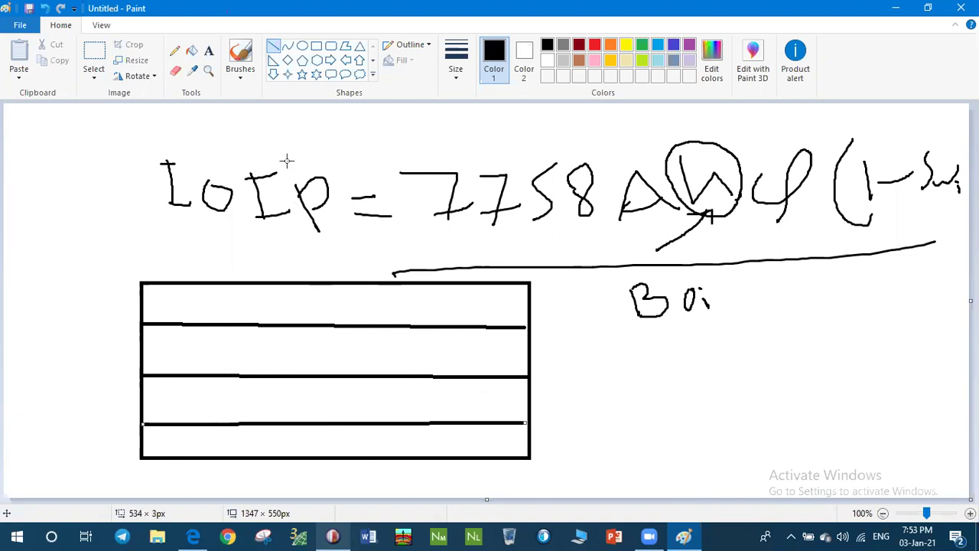
Step: Draw a narrow vertical rectangle of about 81 × 305 px through the middle of the layers as the wellbore
click(316, 46)
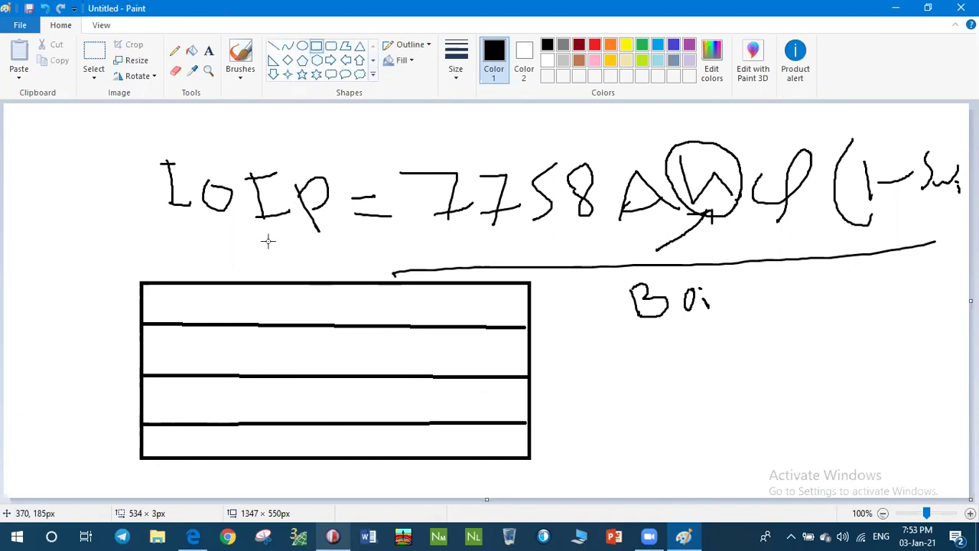
drag(295, 238, 330, 296)
drag(332, 351, 353, 457)
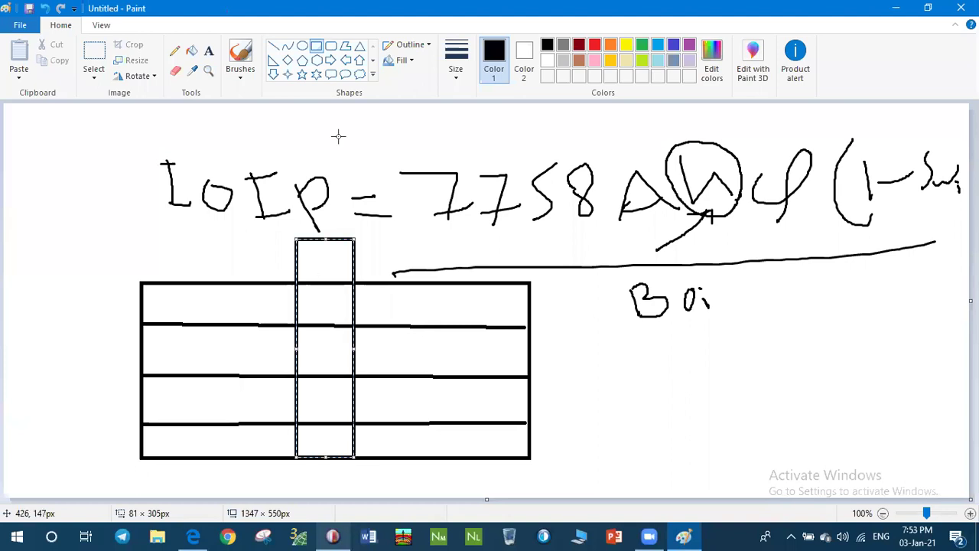
Step: With the brush, write 100 beside the layered rectangle and draw a brace spanning its full height
click(242, 77)
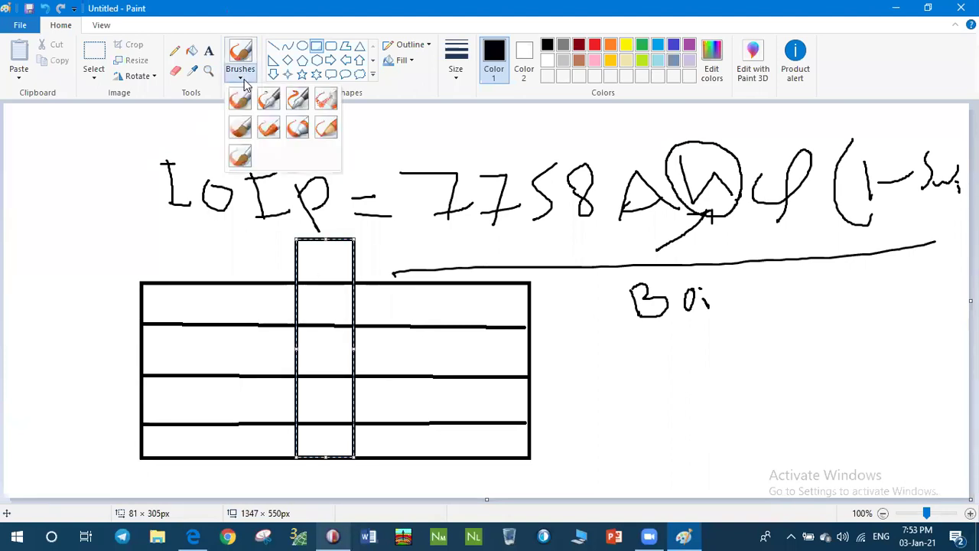
click(243, 100)
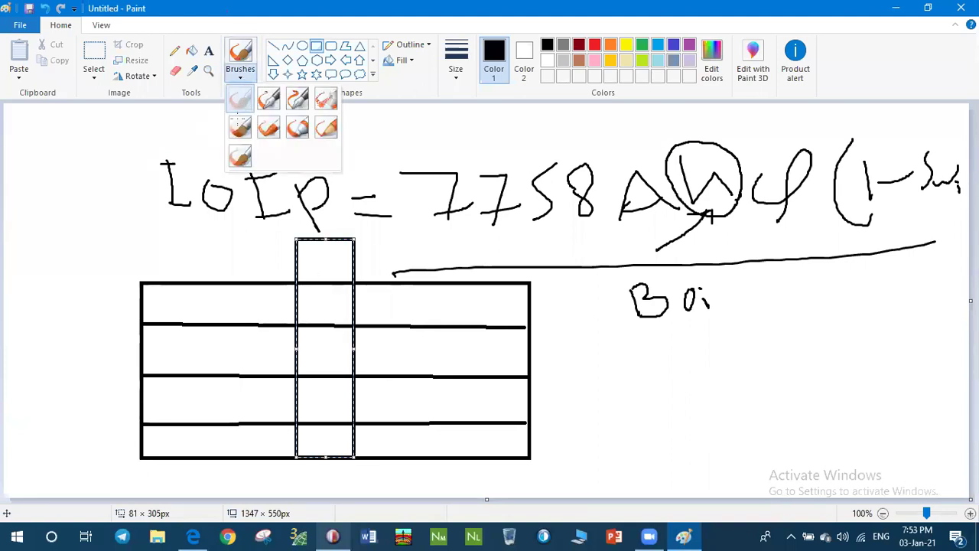
click(65, 321)
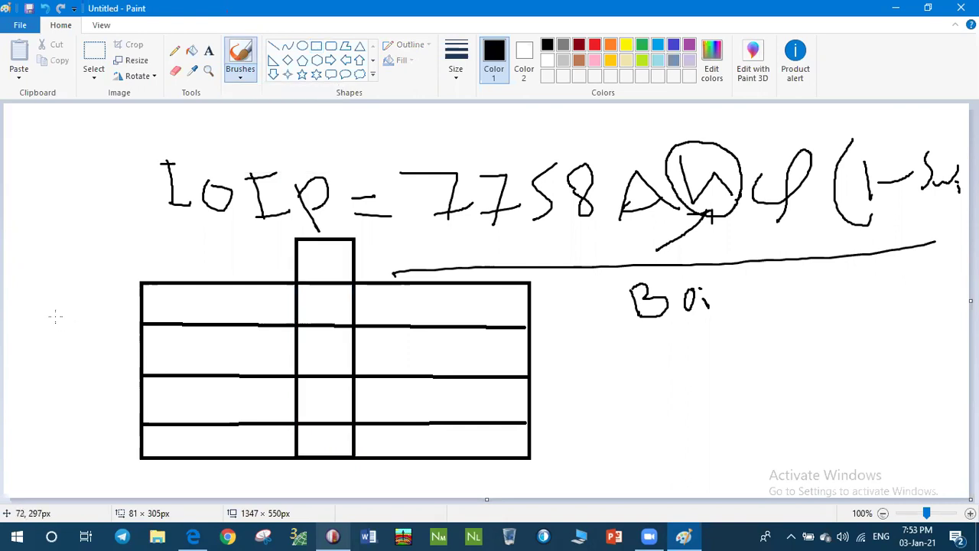
mouse_move(55, 318)
mouse_down()
mouse_move(56, 347)
mouse_move(90, 340)
mouse_move(80, 322)
mouse_move(98, 332)
mouse_move(115, 322)
mouse_move(103, 318)
mouse_up()
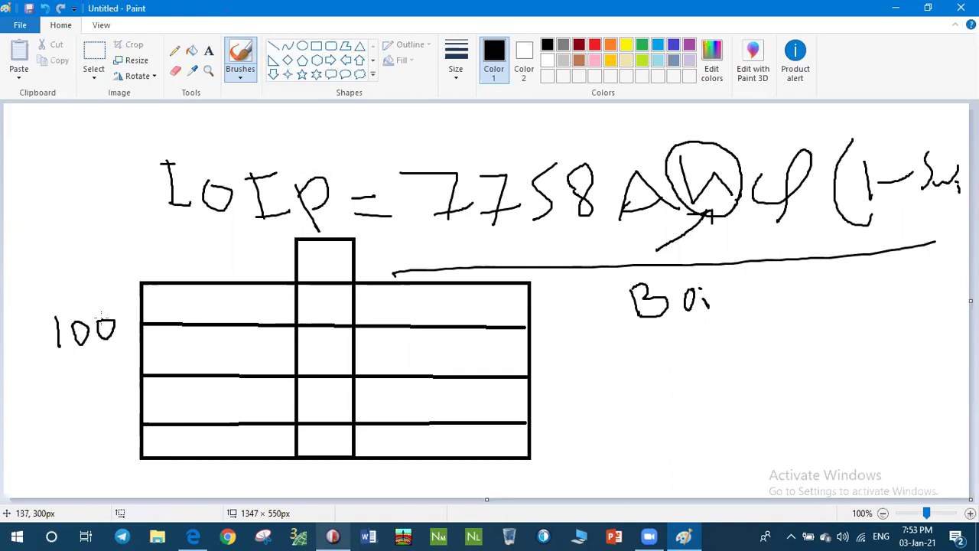
mouse_move(137, 264)
mouse_down()
mouse_move(135, 303)
mouse_move(103, 394)
mouse_move(102, 440)
mouse_move(135, 468)
mouse_up()
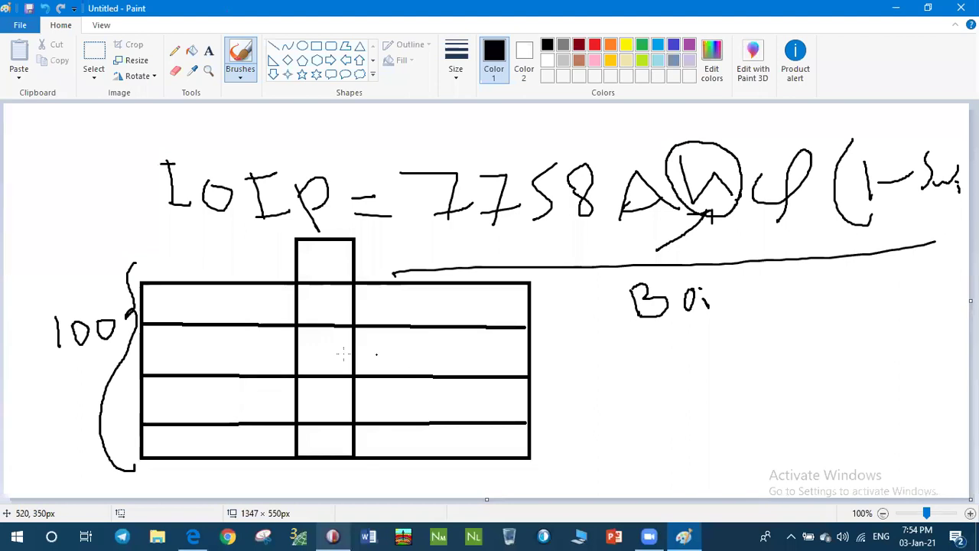
Step: Draw flow arrows from both sides into the wellbore at the second layer and circle the inflow zone at its edge
mouse_move(396, 352)
mouse_down()
mouse_move(336, 348)
mouse_move(334, 357)
mouse_move(359, 339)
mouse_up()
drag(242, 353, 324, 346)
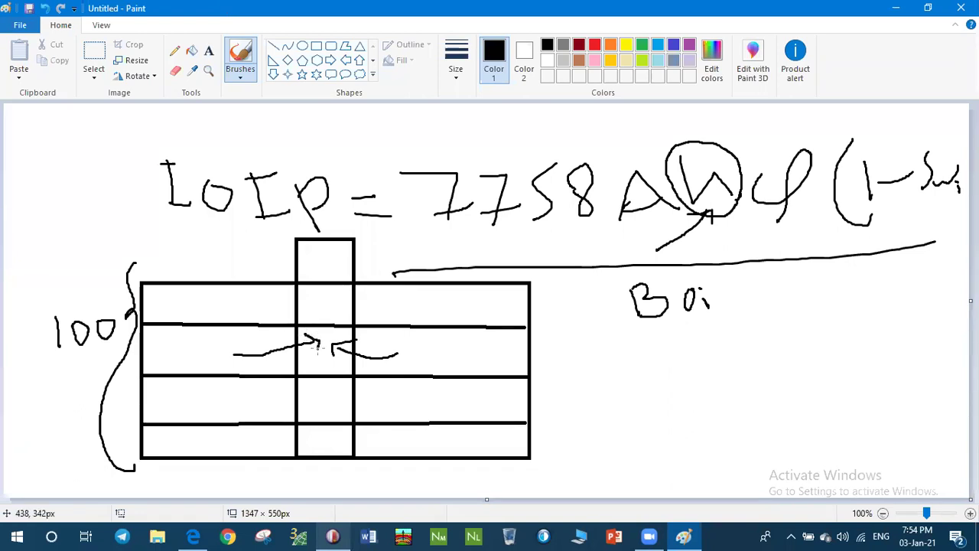
drag(404, 360, 328, 361)
drag(258, 373, 299, 358)
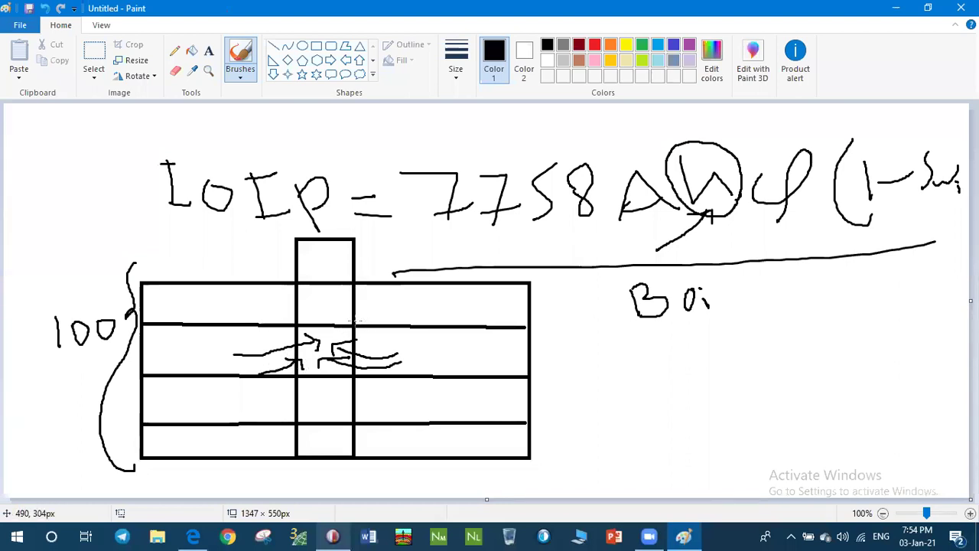
mouse_move(345, 328)
mouse_down()
mouse_move(346, 366)
mouse_move(370, 366)
mouse_move(376, 324)
mouse_move(342, 331)
mouse_up()
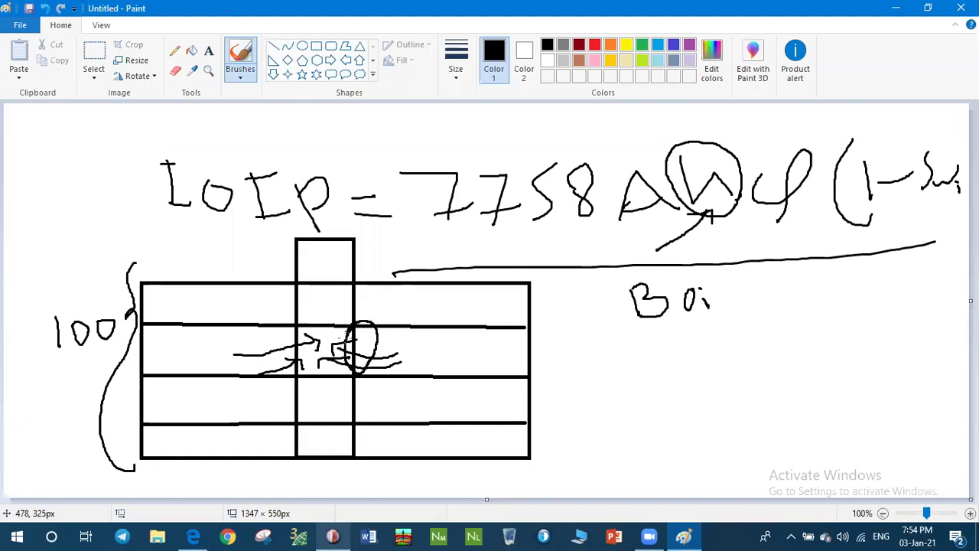
drag(342, 371, 354, 379)
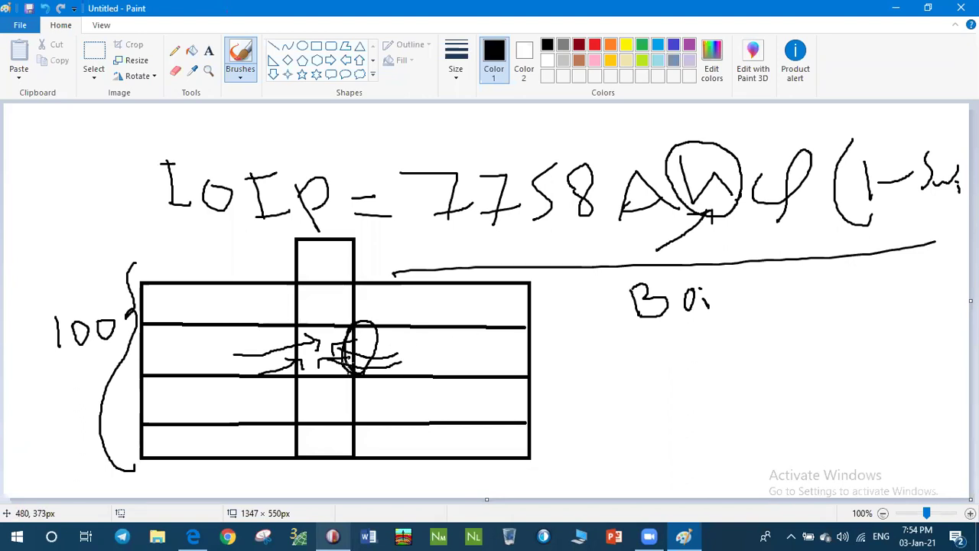
Step: Write the net-to-gross ratio beside the layer sketch as a fraction with numerator 10, equal to N over G
mouse_move(578, 341)
mouse_down()
mouse_move(596, 377)
mouse_move(619, 362)
mouse_move(603, 343)
mouse_move(602, 389)
mouse_move(552, 420)
mouse_up()
mouse_move(612, 404)
mouse_down()
mouse_move(601, 435)
mouse_move(629, 442)
mouse_move(663, 432)
mouse_up()
mouse_move(659, 396)
mouse_down()
mouse_move(683, 402)
mouse_move(697, 427)
mouse_move(678, 389)
mouse_up()
mouse_move(678, 351)
mouse_down()
mouse_move(701, 348)
mouse_move(715, 360)
mouse_up()
mouse_move(760, 329)
mouse_down()
mouse_move(763, 313)
mouse_move(800, 300)
mouse_move(739, 359)
mouse_up()
mouse_move(801, 367)
mouse_down()
mouse_move(777, 379)
mouse_move(798, 368)
mouse_move(814, 393)
mouse_move(780, 411)
mouse_up()
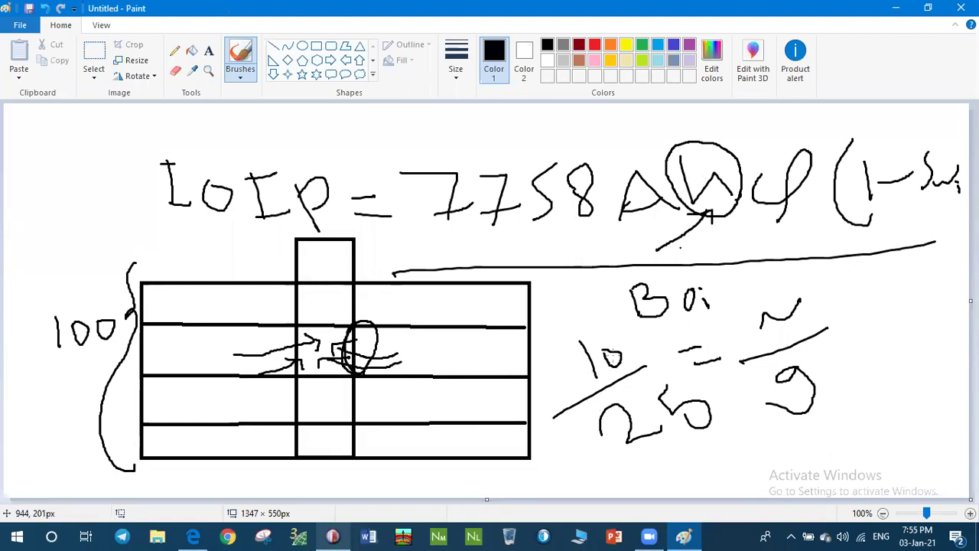
Step: Link the ratio's numerator 10 to the circled h with a curved line and draw a loop around the 10
mouse_move(588, 331)
mouse_down()
mouse_move(614, 280)
mouse_move(659, 243)
mouse_up()
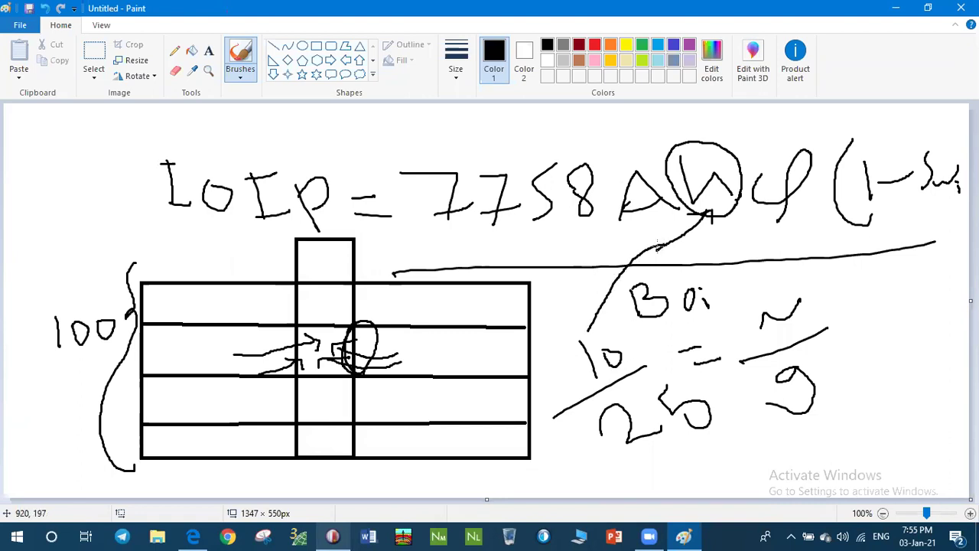
mouse_move(615, 373)
mouse_down()
mouse_move(620, 345)
mouse_move(592, 338)
mouse_move(570, 396)
mouse_up()
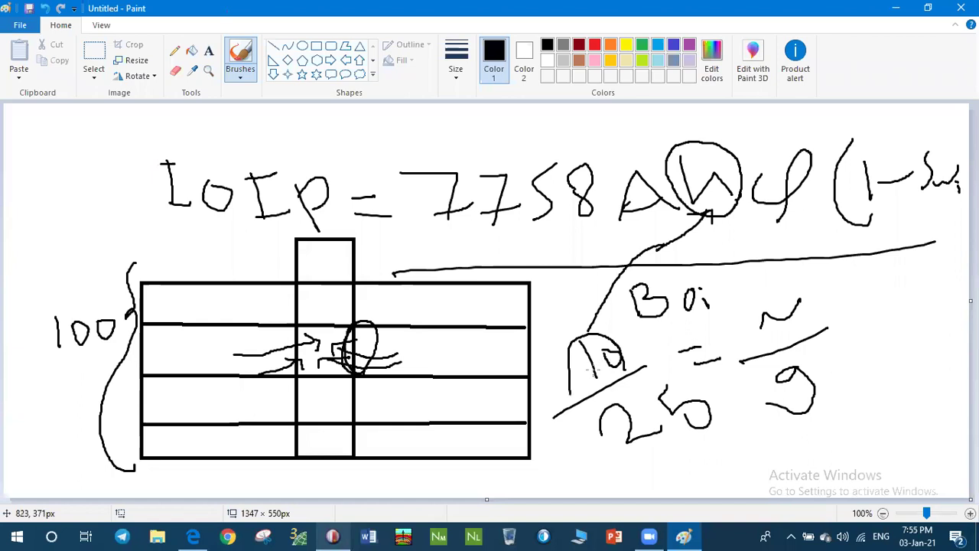
Step: Complete the hand-drawn circle around the numerator 10 of the net-to-gross ratio
mouse_move(601, 329)
mouse_down()
mouse_move(563, 359)
mouse_move(582, 383)
mouse_move(613, 387)
mouse_move(633, 367)
mouse_move(595, 327)
mouse_move(567, 338)
mouse_move(557, 361)
mouse_move(571, 387)
mouse_move(608, 393)
mouse_up()
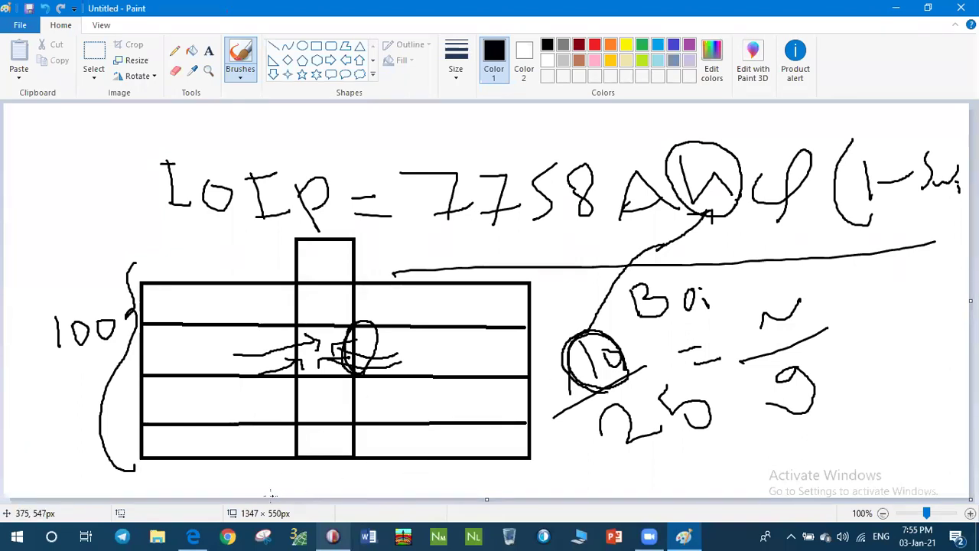
Step: Switch to Formation Evaluation2.pdf in Edge and examine the K 6 core plug table of permeability, porosity and grain density on page 6
mouse_move(197, 535)
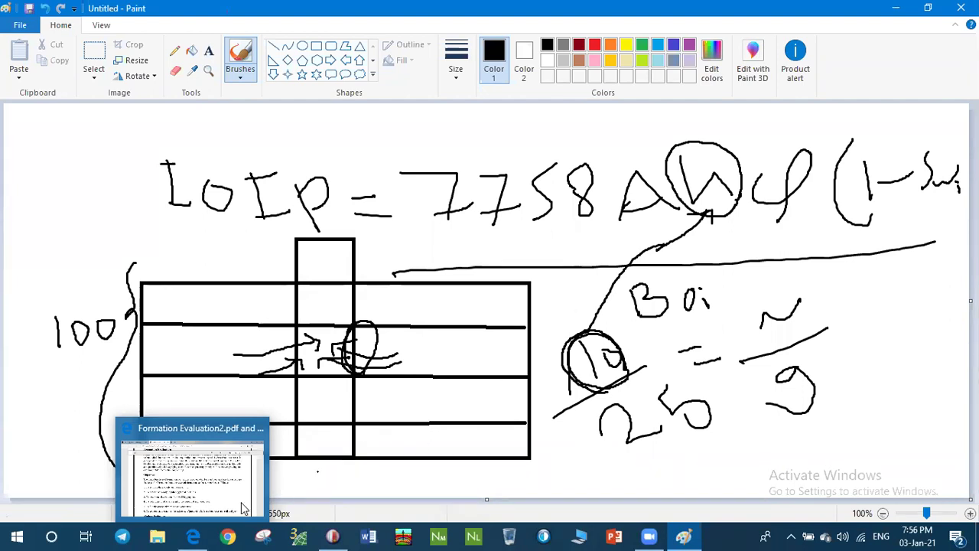
click(186, 535)
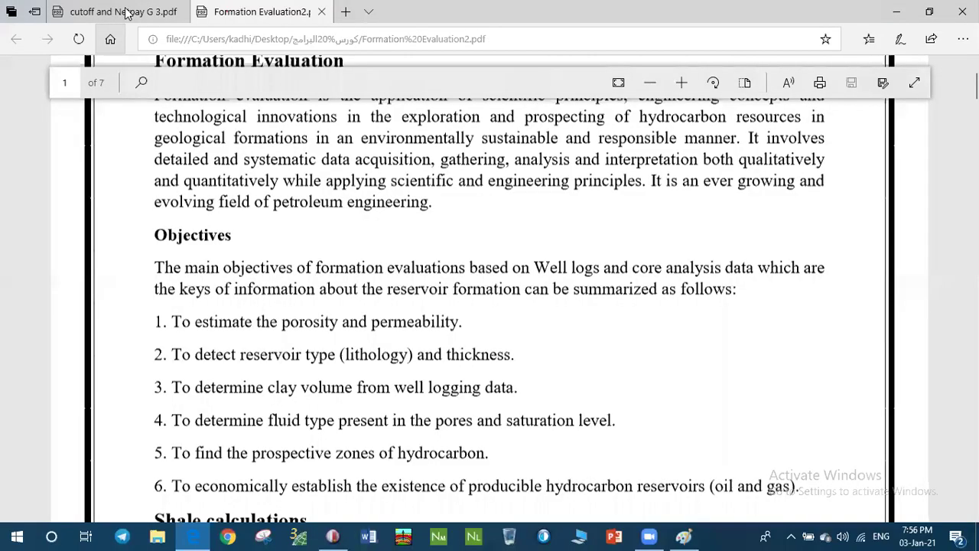
click(132, 11)
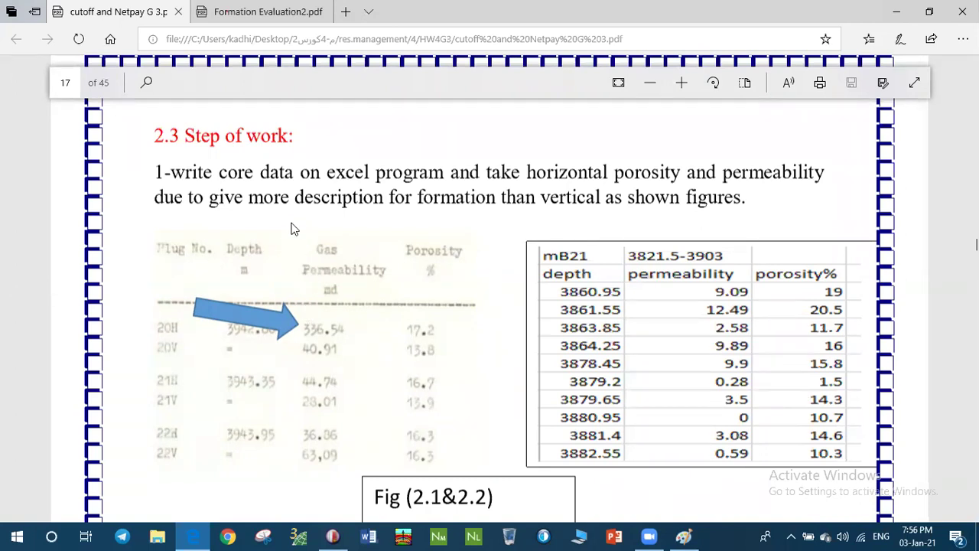
click(260, 12)
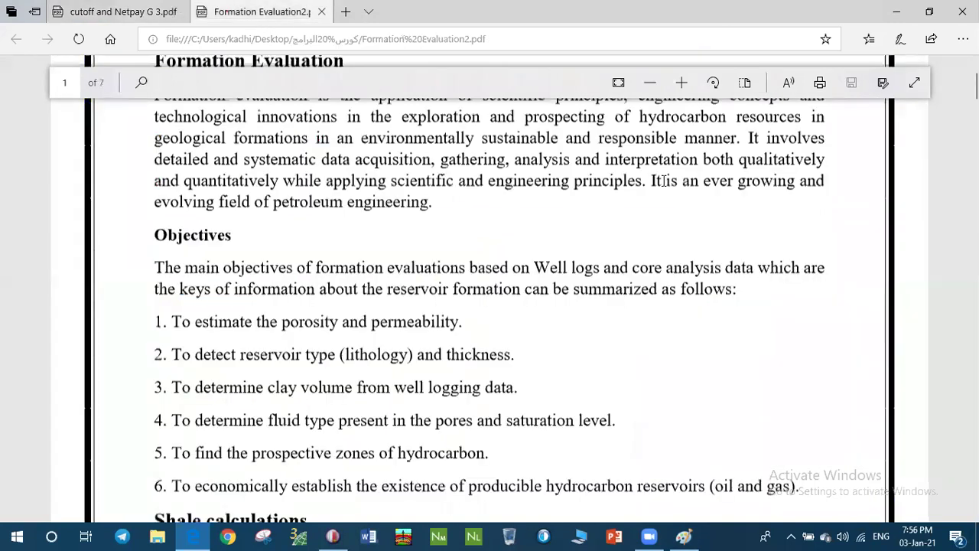
drag(973, 85, 973, 399)
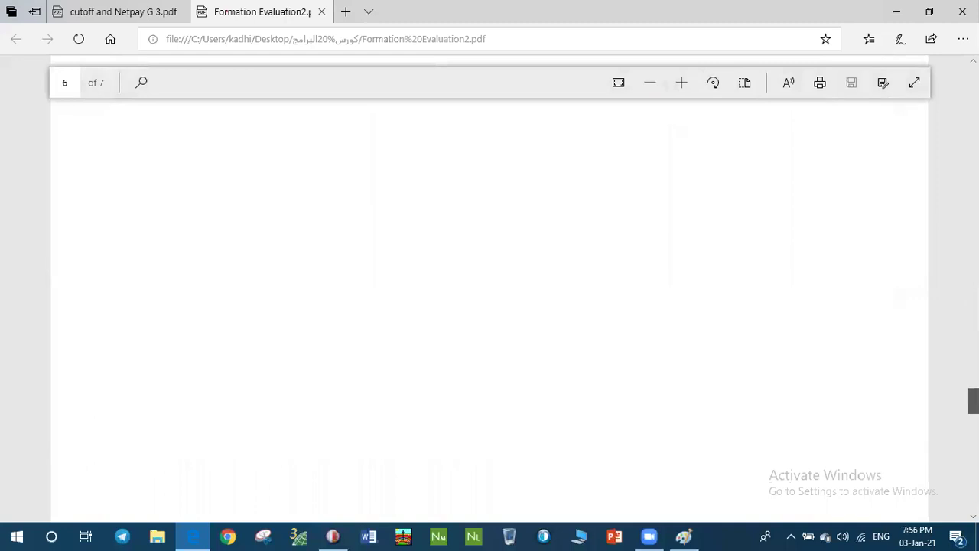
scroll(679, 294, down, 5)
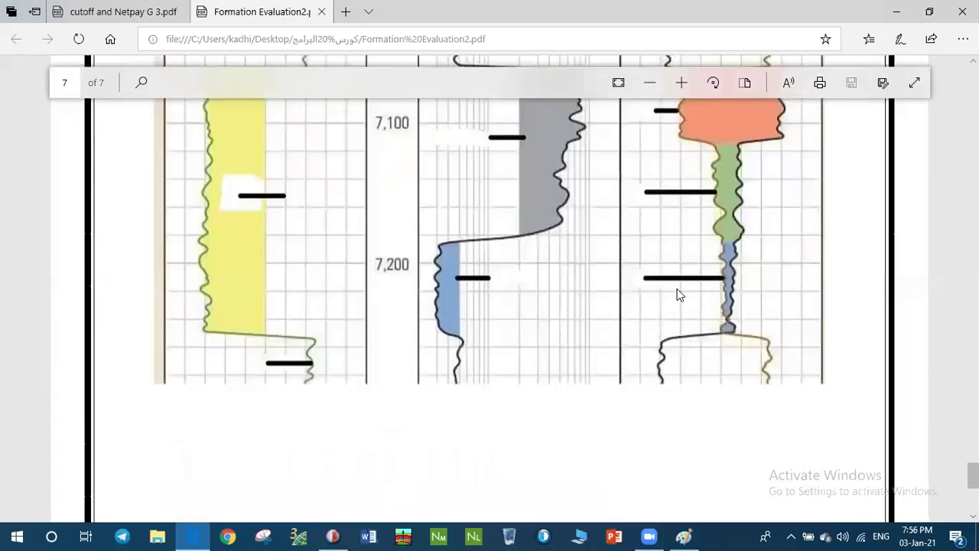
scroll(679, 294, up, 8)
scroll(665, 267, up, 3)
scroll(664, 266, down, 1)
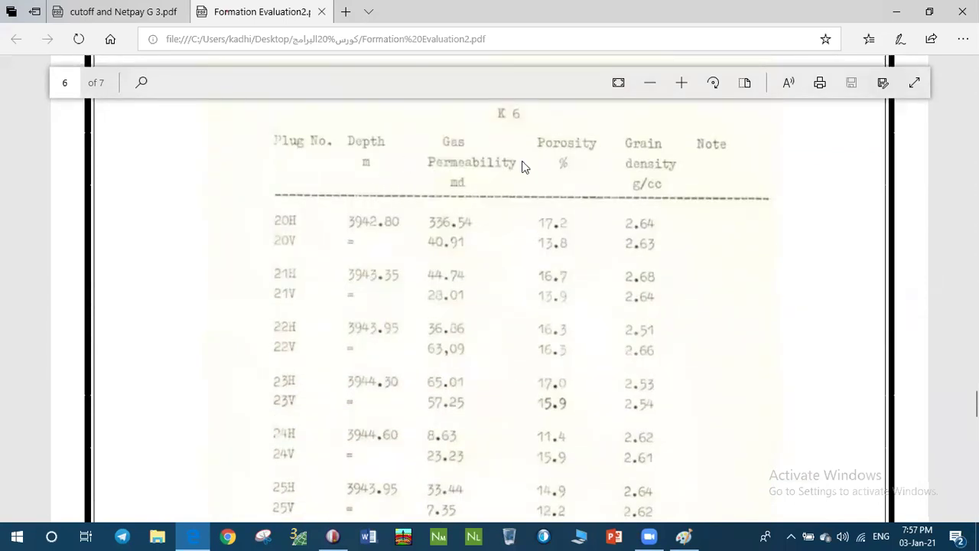
click(686, 88)
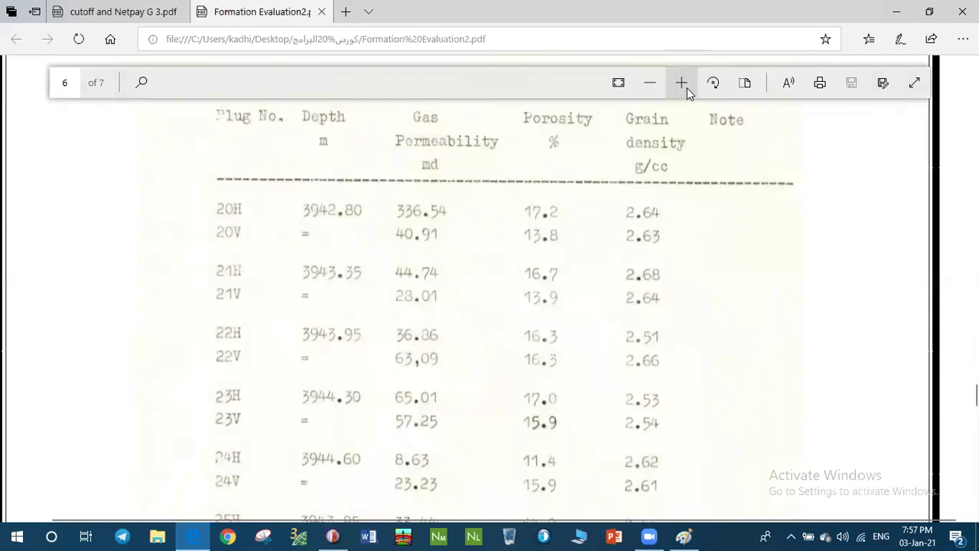
click(686, 88)
scroll(615, 168, up, 2)
scroll(327, 262, down, 3)
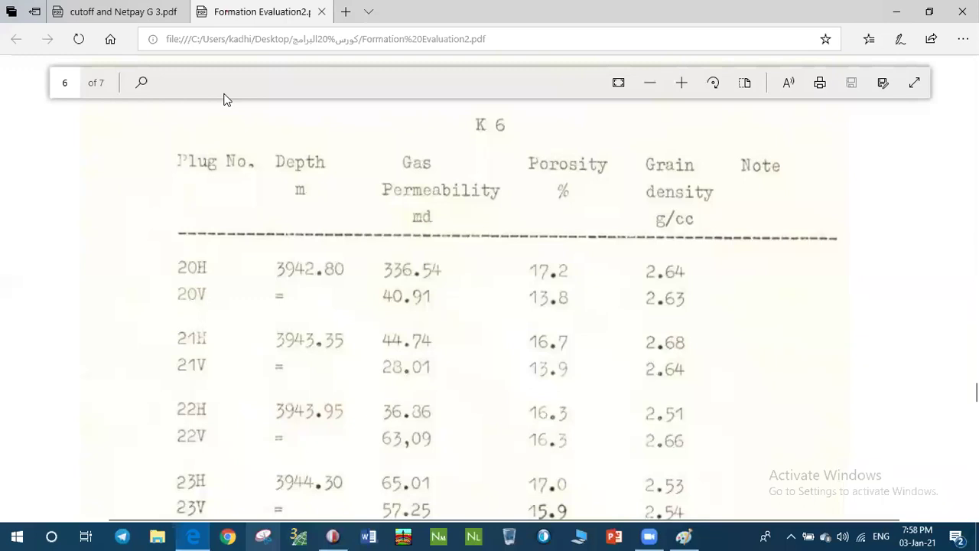
Step: Switch to the cutoff and Netpay G 3 PDF and review the core data, porosity-permeability plots and cut-offs through Table (2.2)
key(ctrl+Tab)
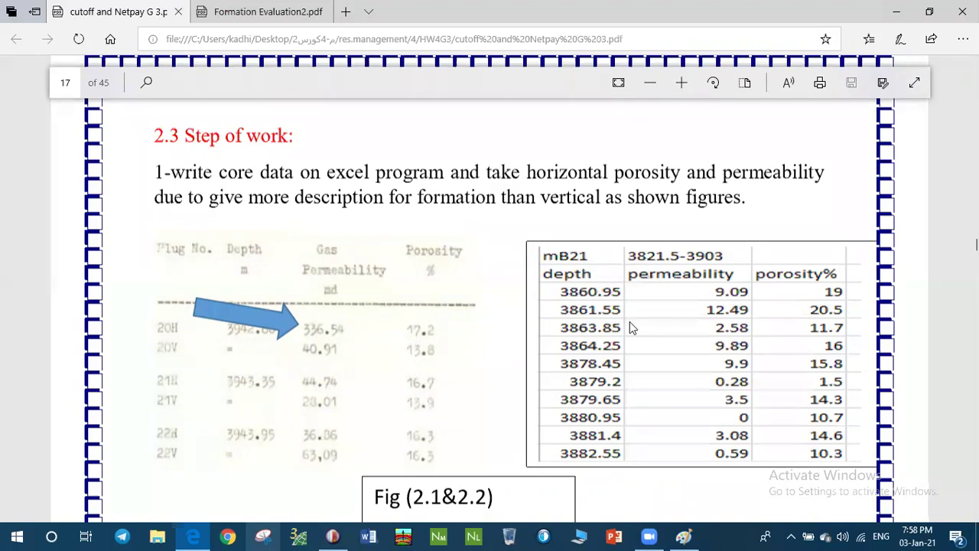
scroll(630, 323, down, 1)
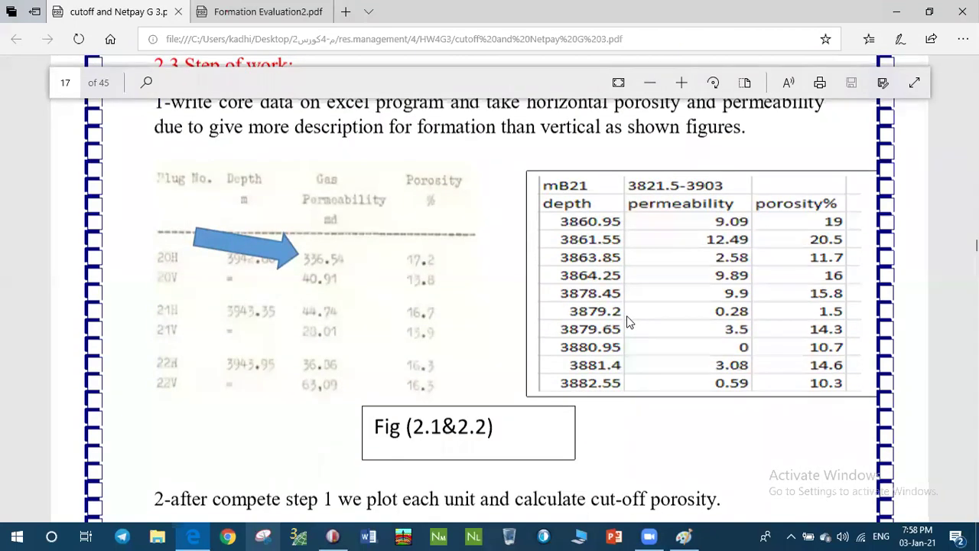
scroll(627, 323, down, 8)
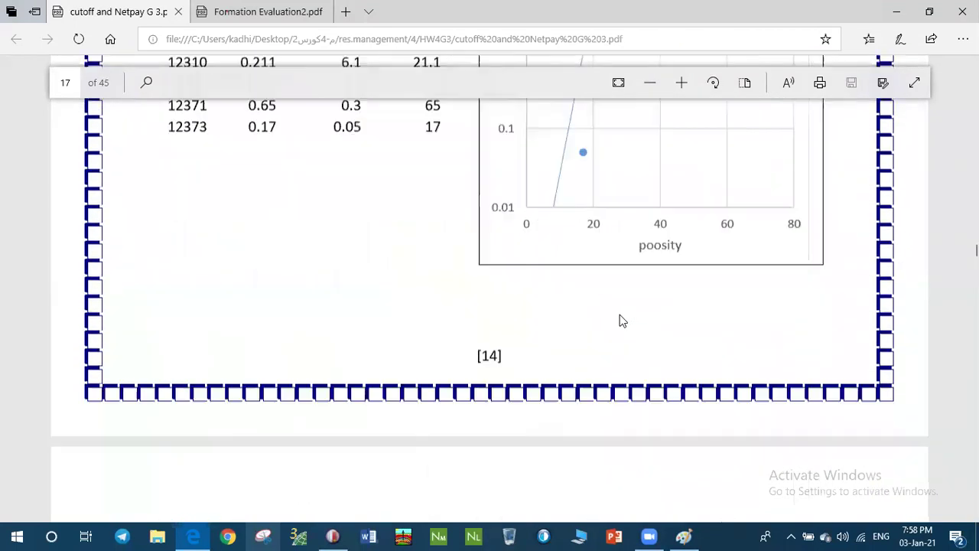
scroll(620, 323, down, 20)
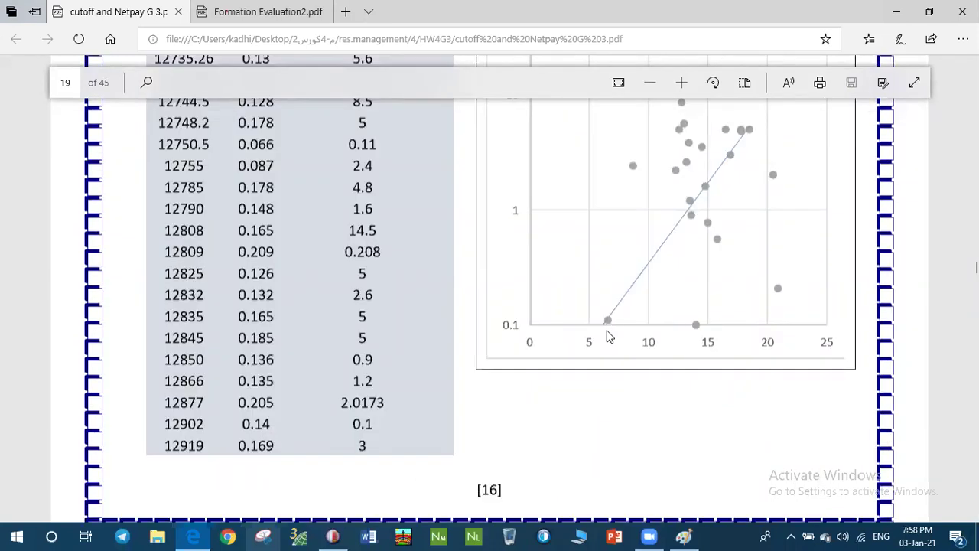
scroll(607, 335, down, 20)
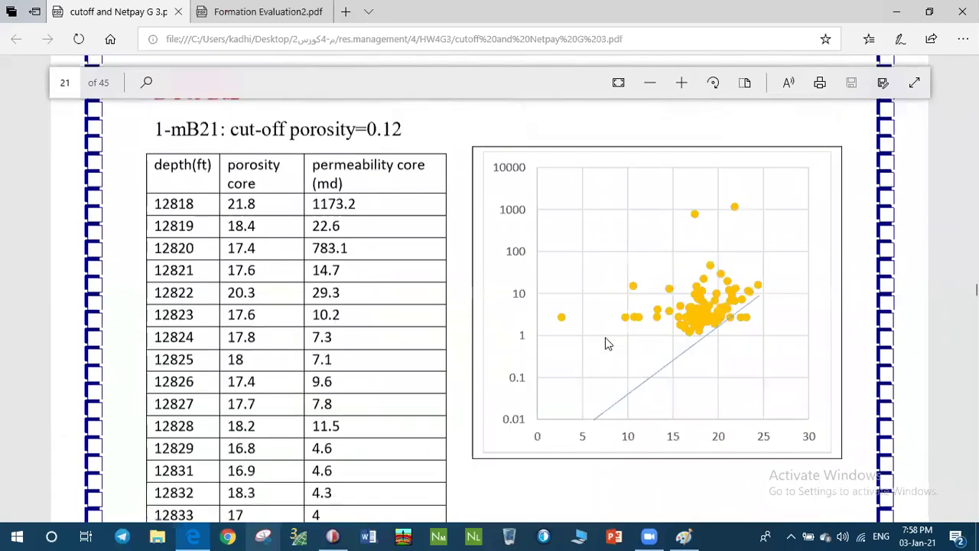
scroll(608, 334, down, 12)
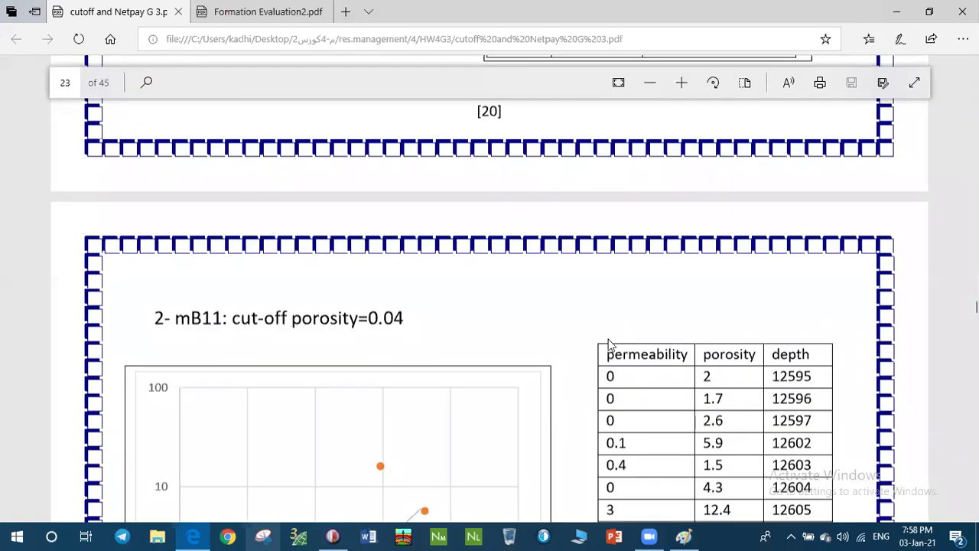
scroll(610, 344, down, 10)
scroll(607, 339, down, 2)
scroll(608, 336, up, 1)
scroll(607, 336, down, 7)
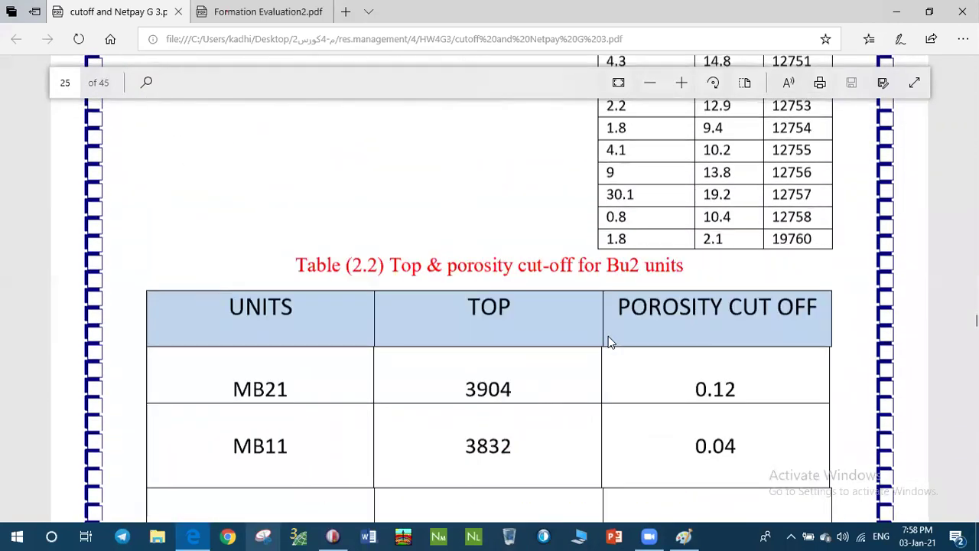
Step: Examine the mC1 and mC2 cut-off porosity sections and the mB21 porosity-permeability plot on page 29
scroll(609, 335, down, 10)
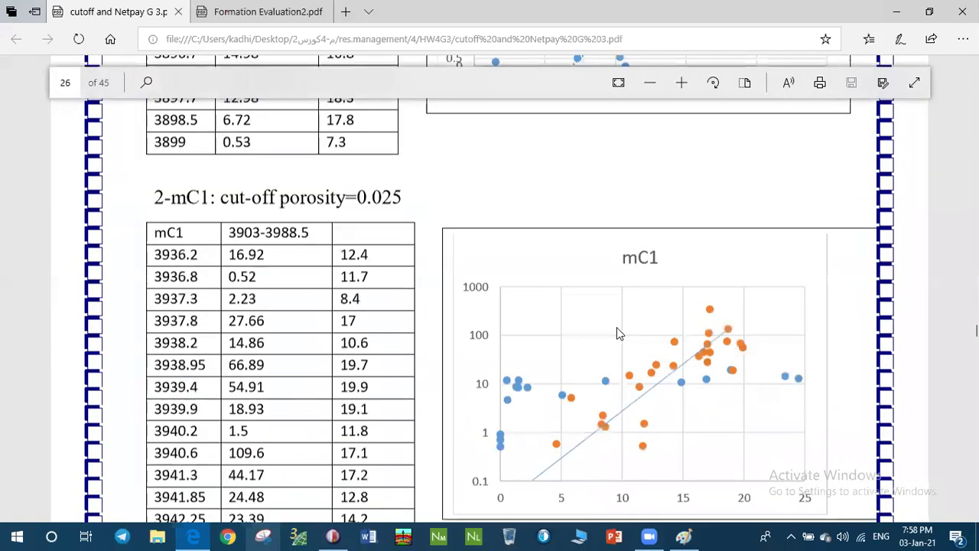
scroll(617, 328, down, 5)
scroll(615, 325, up, 1)
scroll(609, 320, down, 10)
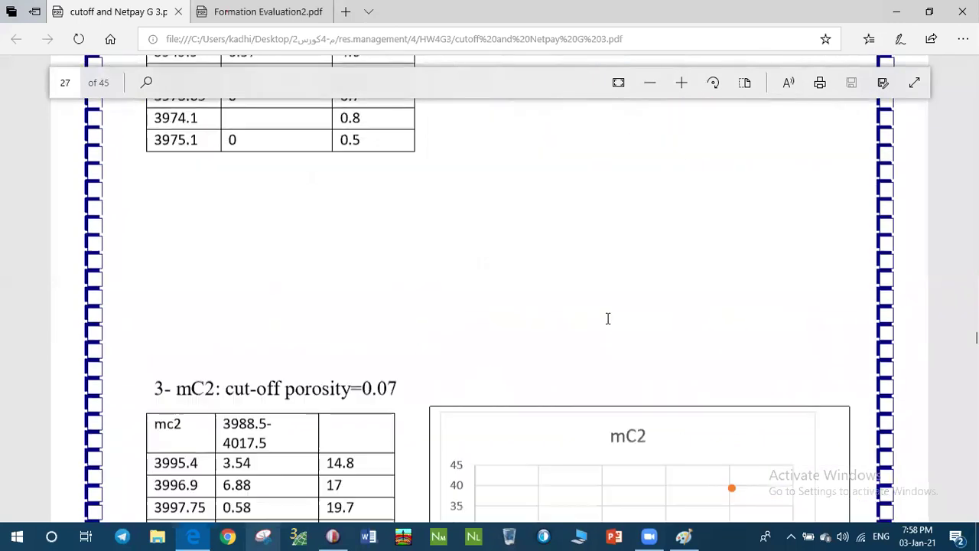
scroll(605, 310, down, 8)
scroll(606, 306, down, 12)
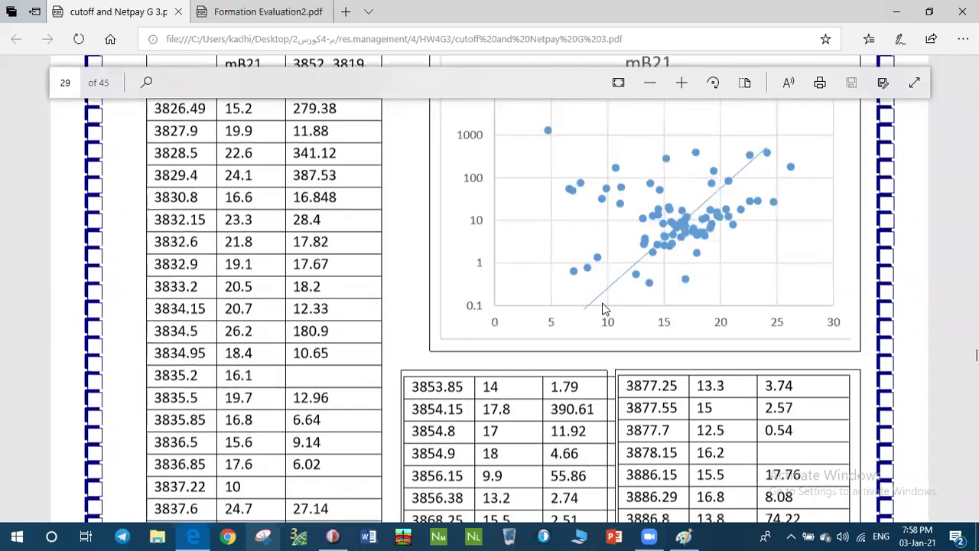
scroll(605, 309, down, 1)
scroll(604, 307, up, 18)
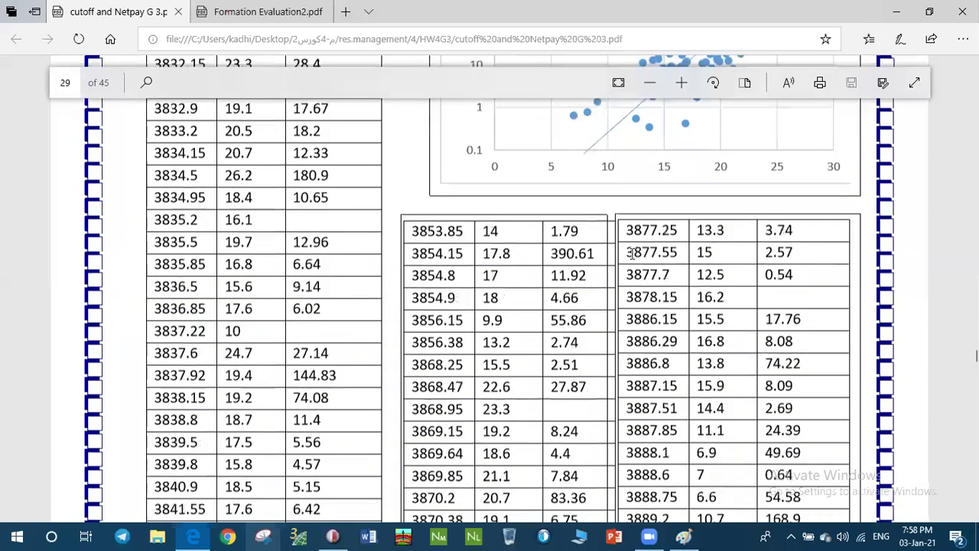
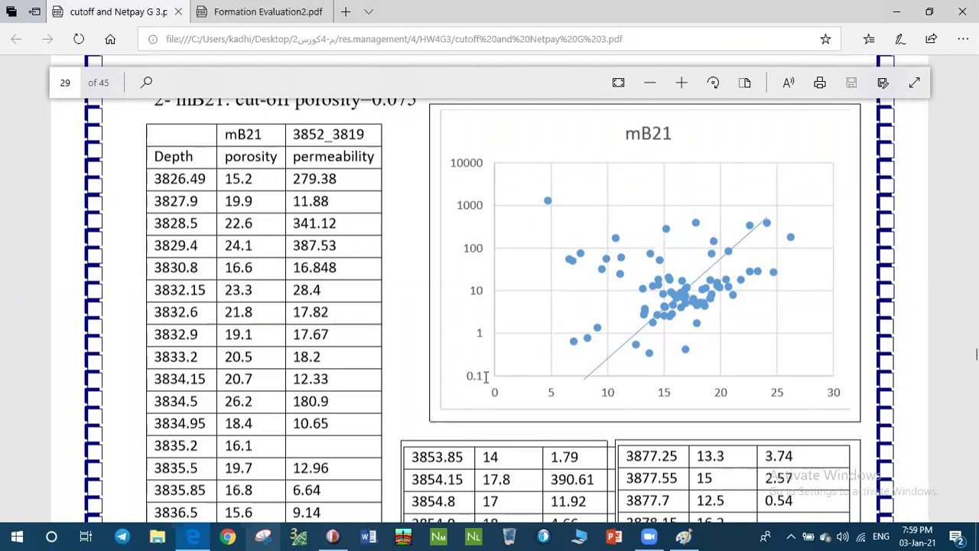
Step: Turn on ink notes for the PDF and write gas 0.01 in red beside the mB21 plot, with gas underlined
drag(486, 377, 469, 376)
click(464, 386)
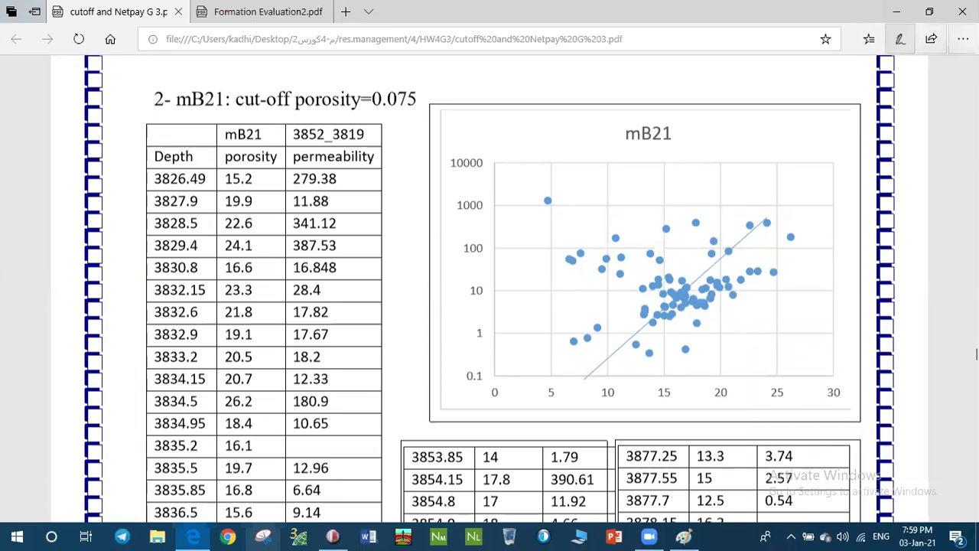
click(900, 38)
click(922, 40)
mouse_move(474, 136)
mouse_down()
mouse_move(480, 155)
mouse_move(487, 136)
mouse_up()
click(502, 143)
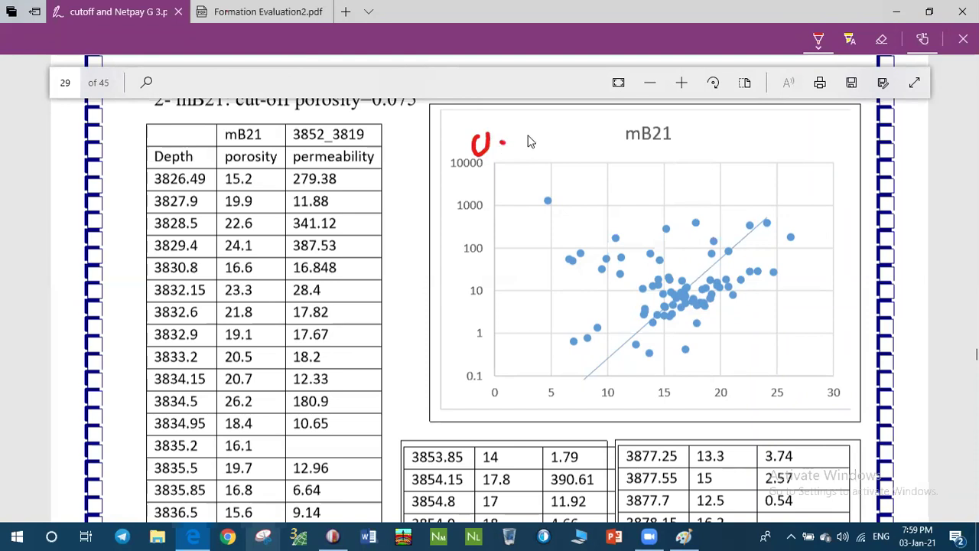
drag(548, 136, 556, 130)
mouse_move(400, 167)
mouse_down()
mouse_move(384, 180)
mouse_move(420, 196)
mouse_move(413, 212)
mouse_up()
mouse_move(444, 156)
mouse_down()
mouse_move(433, 164)
mouse_move(453, 165)
mouse_move(456, 155)
mouse_move(399, 215)
mouse_move(371, 226)
mouse_up()
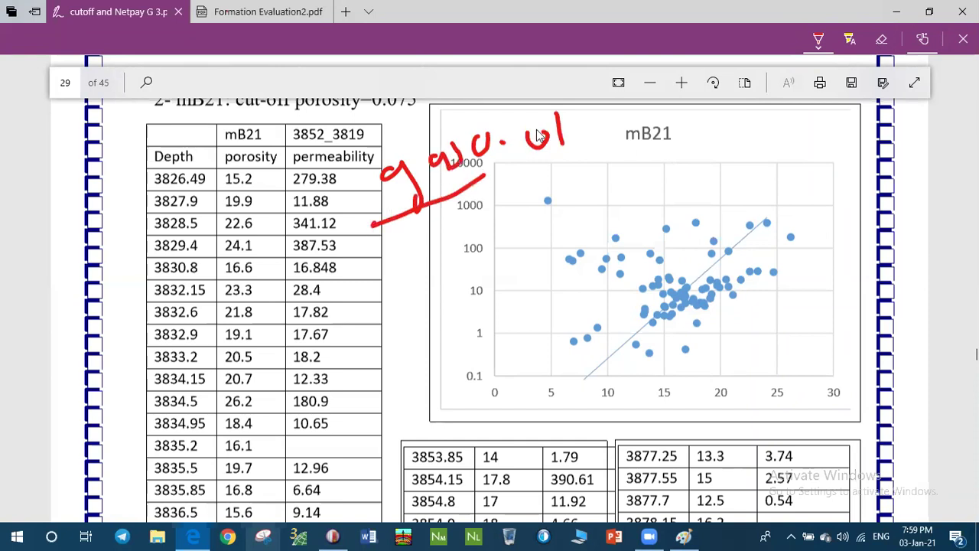
drag(545, 128, 475, 138)
click(497, 145)
Step: Write 0.1 with an arrow to oil above the mB21 plot and add a second short note with an arrow beneath it
mouse_move(710, 131)
mouse_down()
mouse_move(805, 144)
mouse_move(802, 132)
mouse_move(810, 149)
mouse_move(838, 148)
mouse_move(830, 132)
mouse_move(848, 150)
mouse_move(850, 120)
mouse_move(863, 147)
mouse_up()
click(736, 142)
click(846, 144)
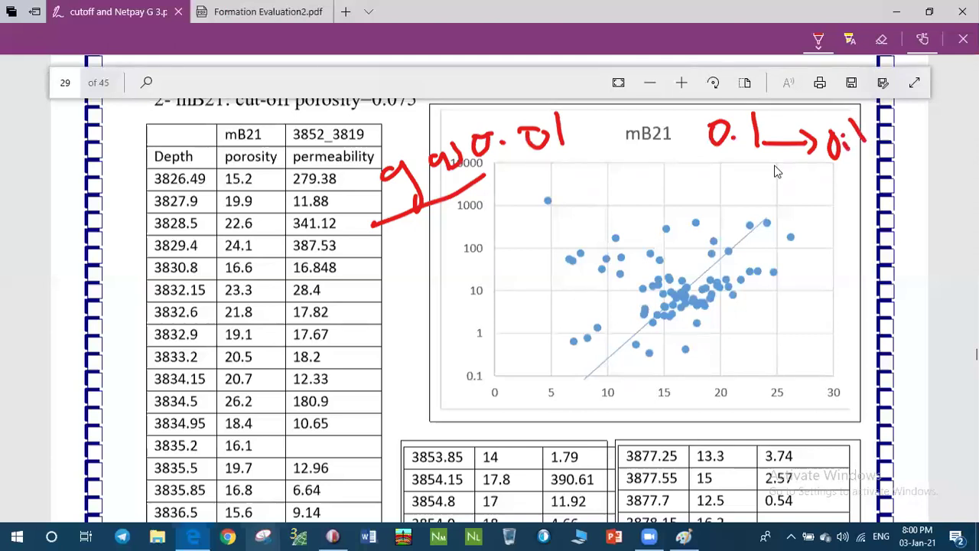
mouse_move(725, 173)
mouse_down()
mouse_move(759, 169)
mouse_move(768, 179)
mouse_move(762, 163)
mouse_move(773, 180)
mouse_move(806, 187)
mouse_up()
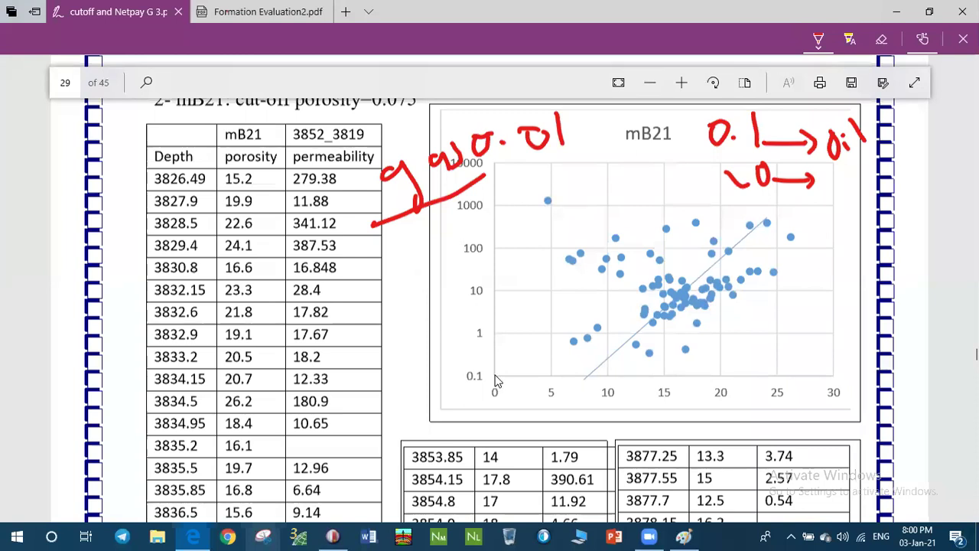
Step: Draw a red line along permeability 0.1 on the mB21 plot from the vertical axis to the trendline, ending in a dot
drag(495, 376, 586, 381)
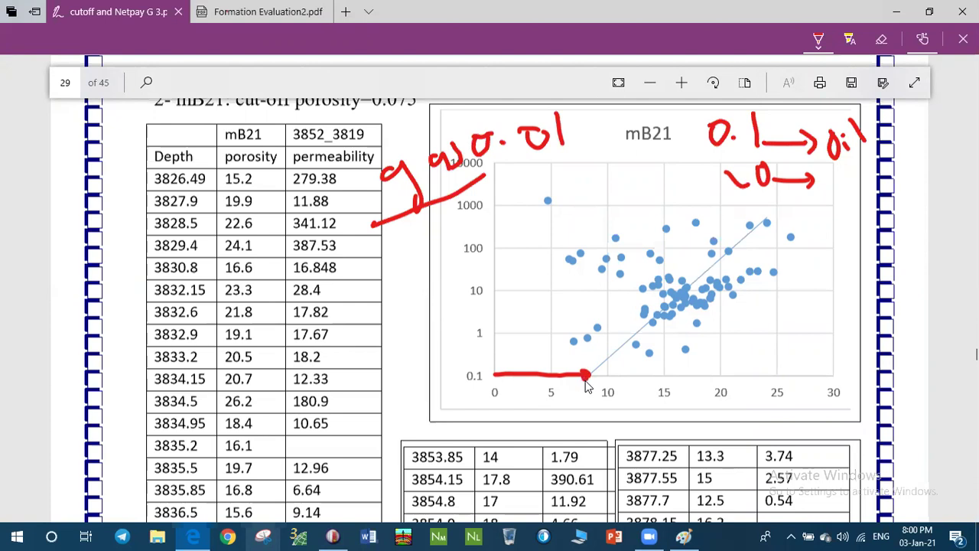
scroll(585, 387, up, 2)
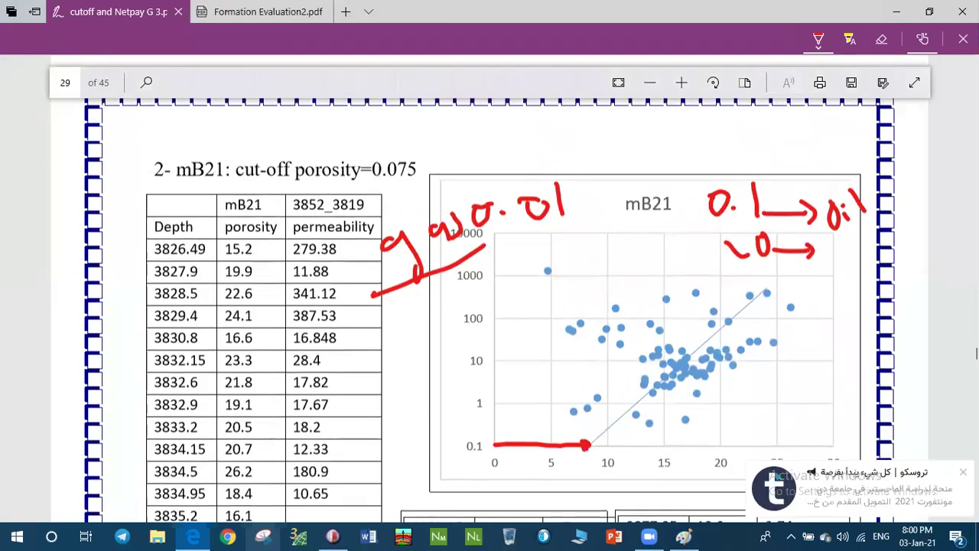
scroll(345, 187, down, 1)
scroll(286, 211, up, 1)
scroll(283, 207, down, 1)
scroll(272, 196, up, 1)
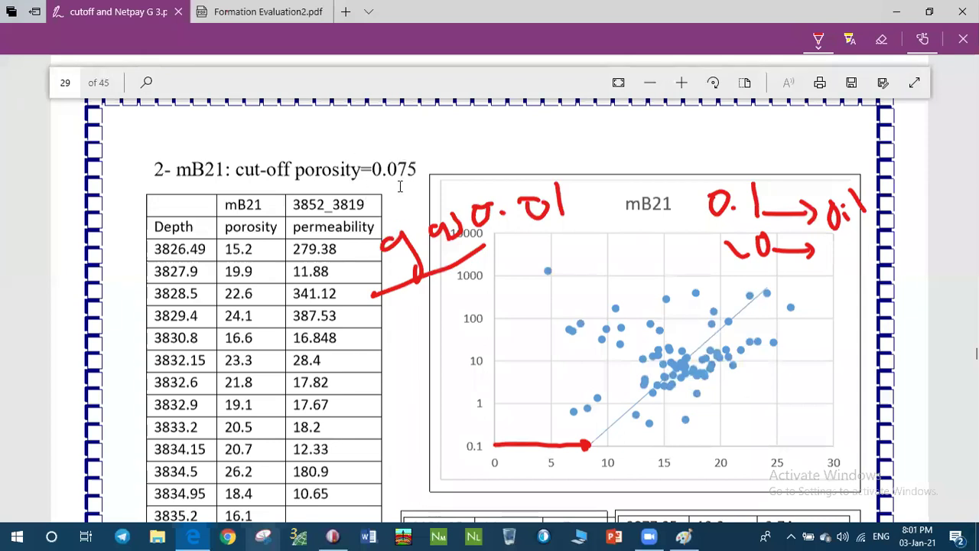
Step: Review the porosity and Sw cut-offs with their crossplots for units mB21 and MC1 on pages 34 and 35
scroll(402, 188, down, 5)
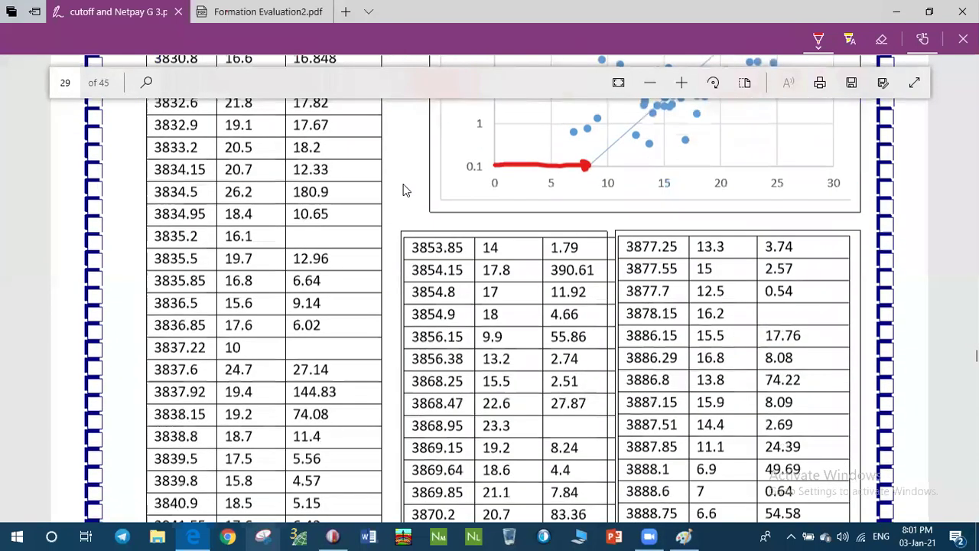
scroll(398, 214, down, 20)
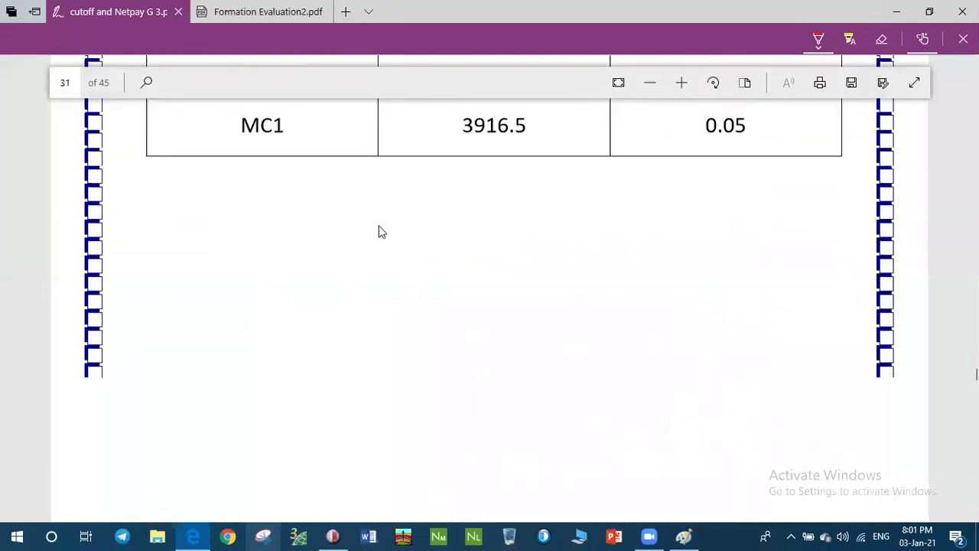
scroll(382, 231, down, 3)
scroll(382, 232, down, 15)
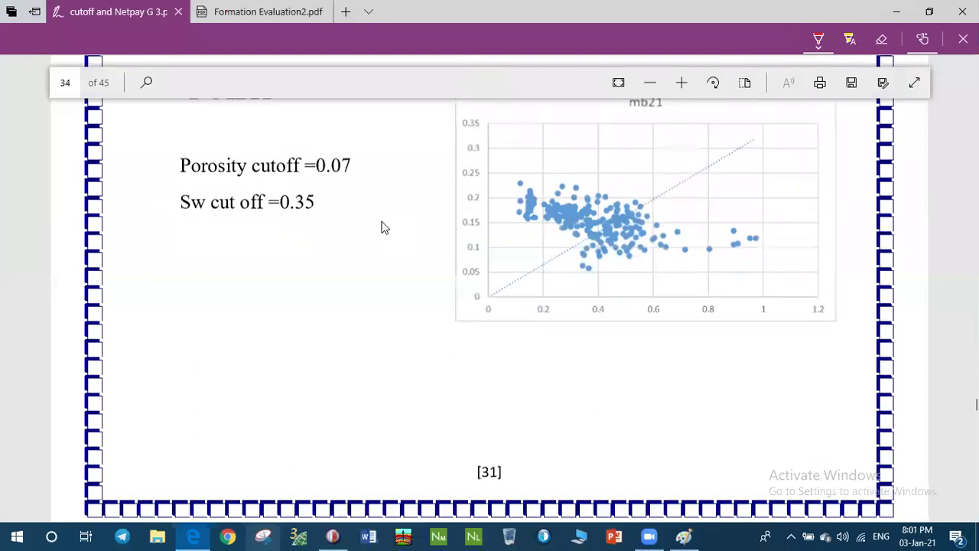
scroll(382, 225, up, 6)
scroll(383, 225, down, 14)
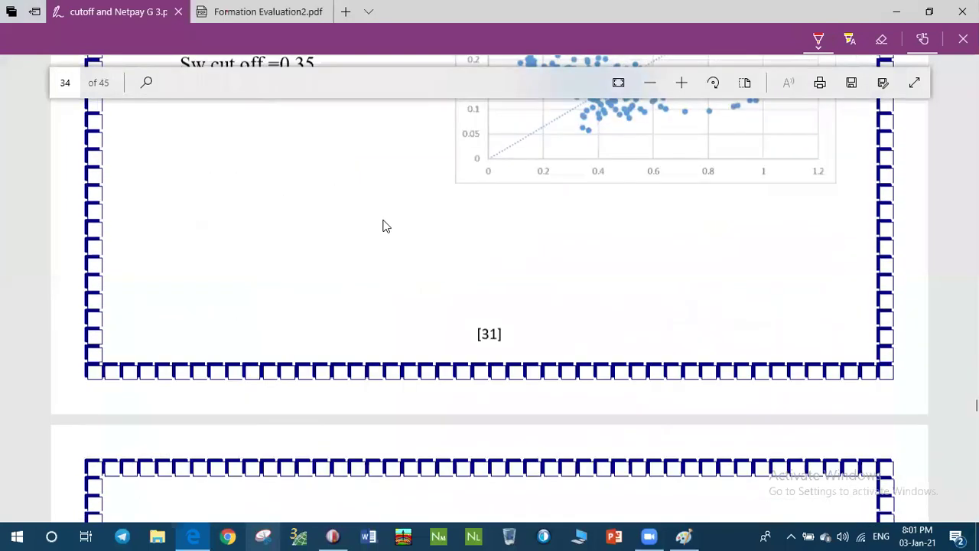
scroll(385, 225, up, 2)
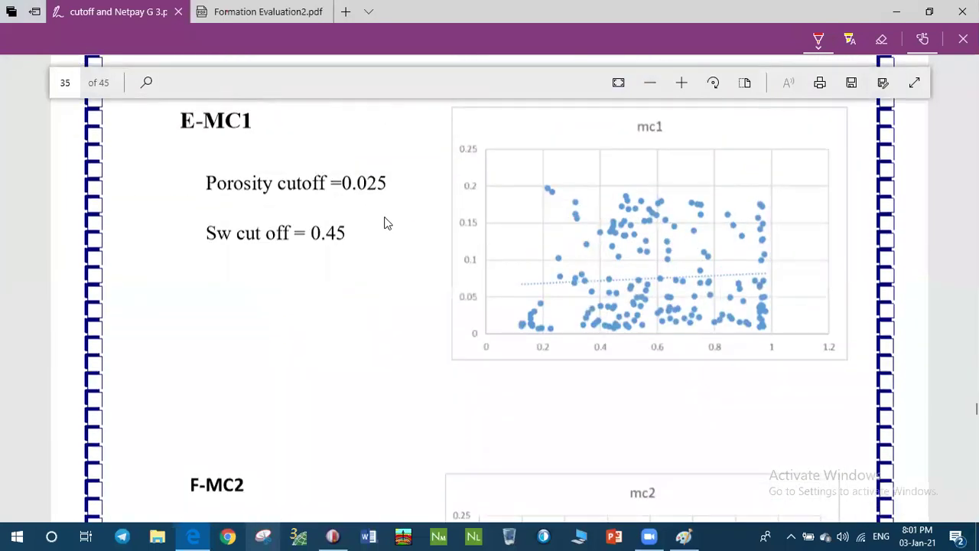
Step: Return to the BU10 cut-offs on page 33 and underline the A-MA heading in red
scroll(385, 222, down, 20)
scroll(385, 222, up, 7)
scroll(386, 221, up, 12)
scroll(386, 220, up, 20)
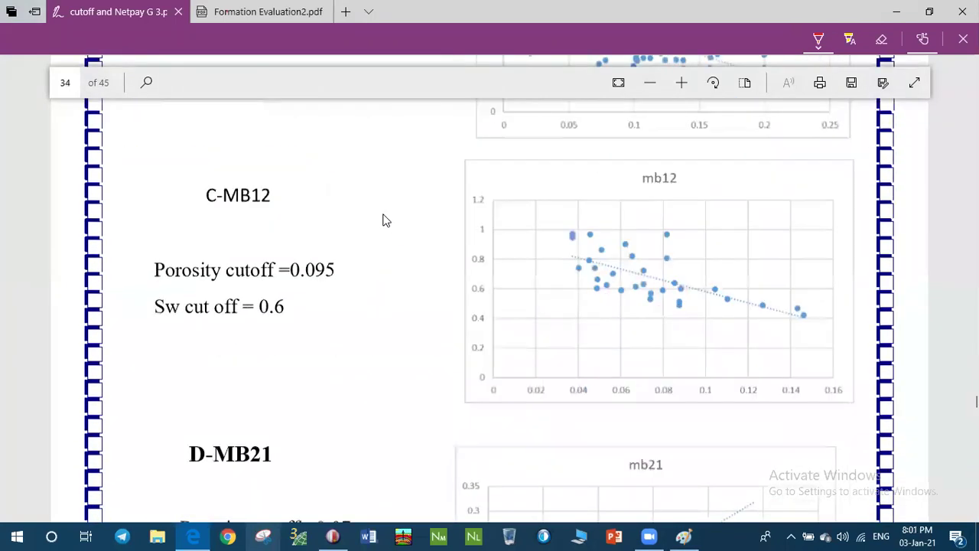
scroll(385, 220, up, 2)
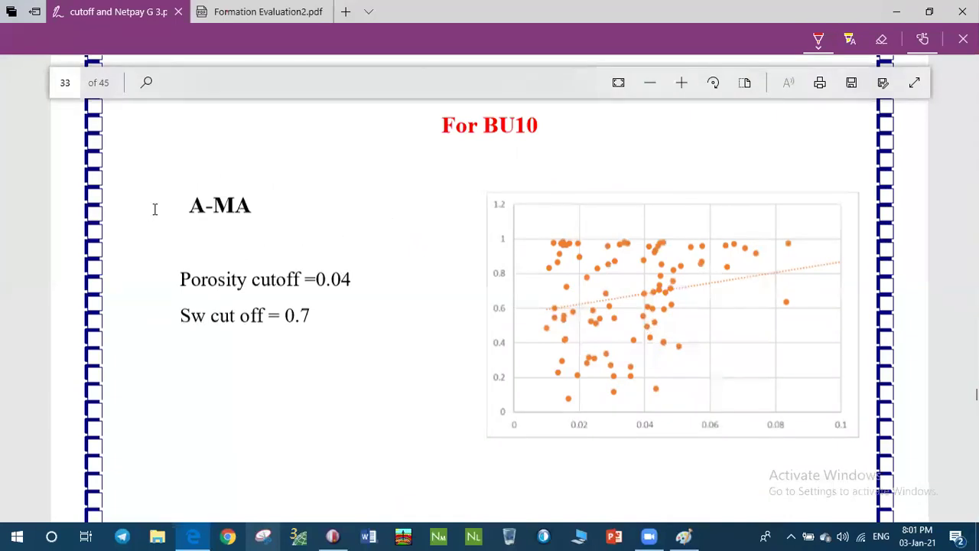
mouse_move(186, 226)
mouse_down()
mouse_move(226, 235)
mouse_move(269, 223)
mouse_up()
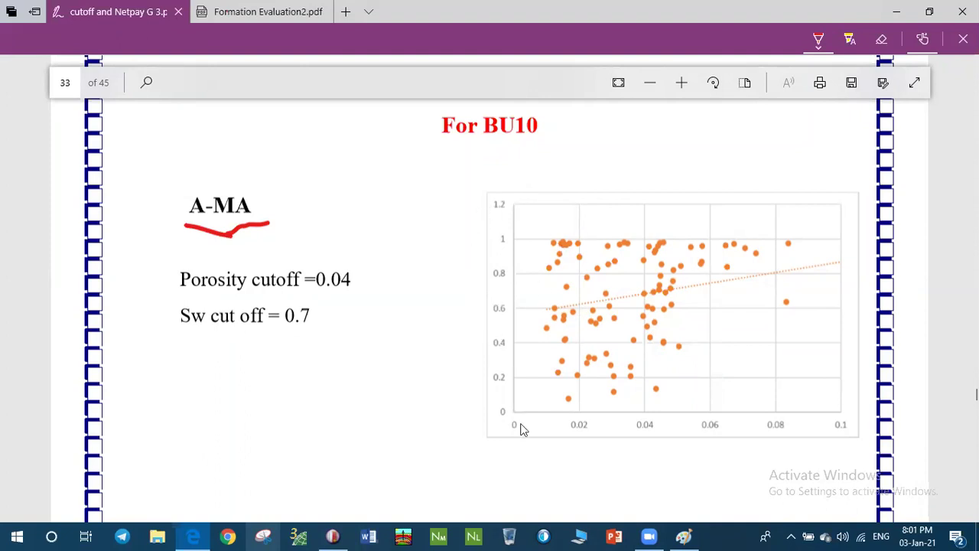
Step: Label the A-MA crossplot's axes in red ink, with φ below the horizontal axis and Sw beside the vertical axis
mouse_move(627, 448)
mouse_down()
mouse_move(641, 467)
mouse_move(661, 443)
mouse_move(651, 442)
mouse_move(641, 485)
mouse_up()
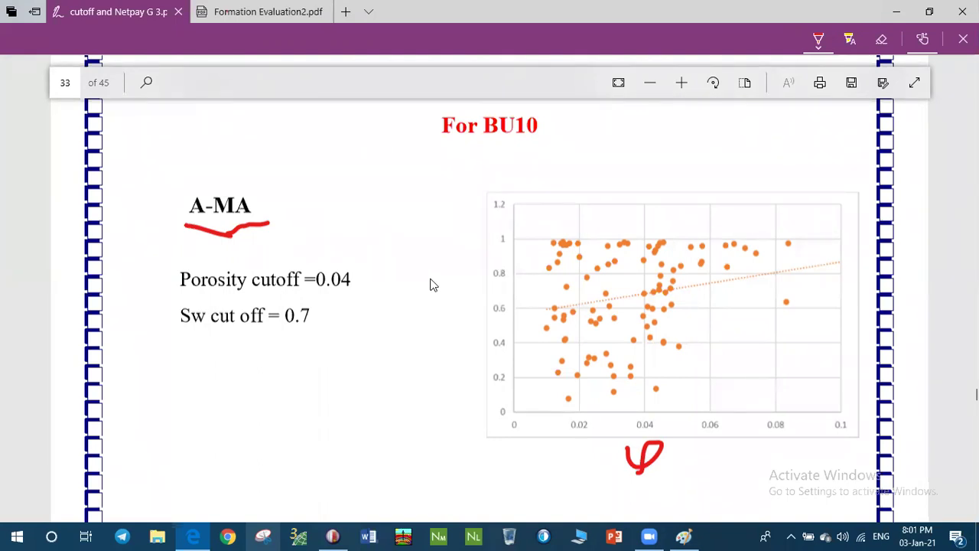
click(424, 284)
mouse_move(412, 330)
mouse_down()
mouse_move(444, 321)
mouse_move(455, 331)
mouse_up()
drag(465, 308, 468, 297)
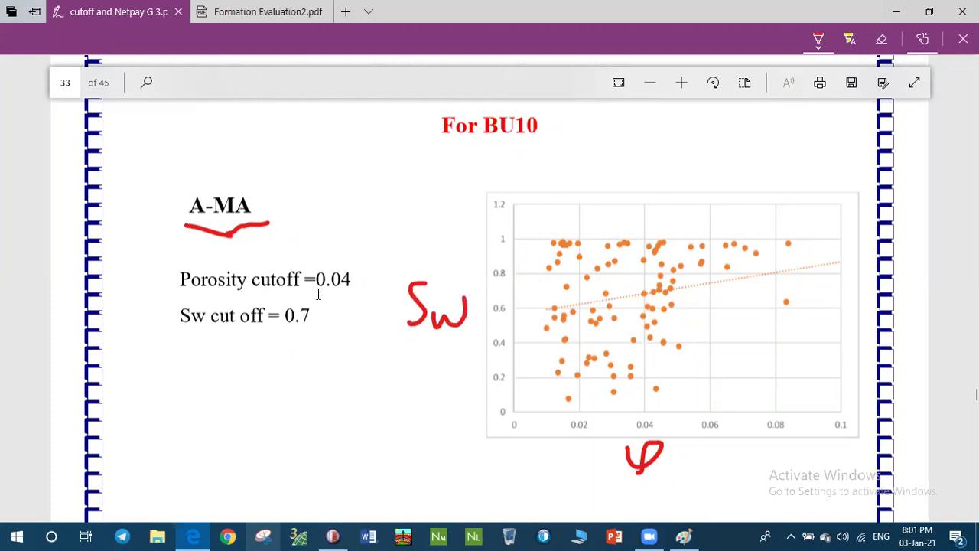
Step: Underline both A-MA cut-off values and trace arrows from porosity 0.04 up to the trendline and across to the Sw axis
drag(314, 301, 348, 301)
drag(646, 414, 646, 380)
mouse_move(652, 344)
mouse_down()
mouse_move(642, 291)
mouse_move(637, 301)
mouse_move(641, 292)
mouse_move(519, 299)
mouse_up()
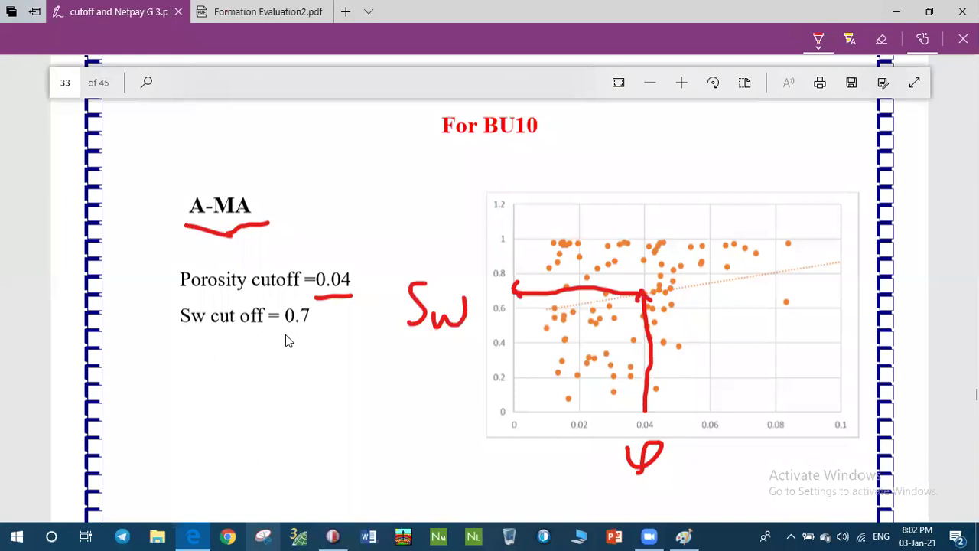
mouse_move(281, 334)
mouse_down()
mouse_move(313, 336)
mouse_move(280, 334)
mouse_up()
Step: Sketch a Vsh versus φ plot below the A-MA cut-offs, with a rising trendline and arrows from the φ axis to the Vsh axis
scroll(321, 360, down, 3)
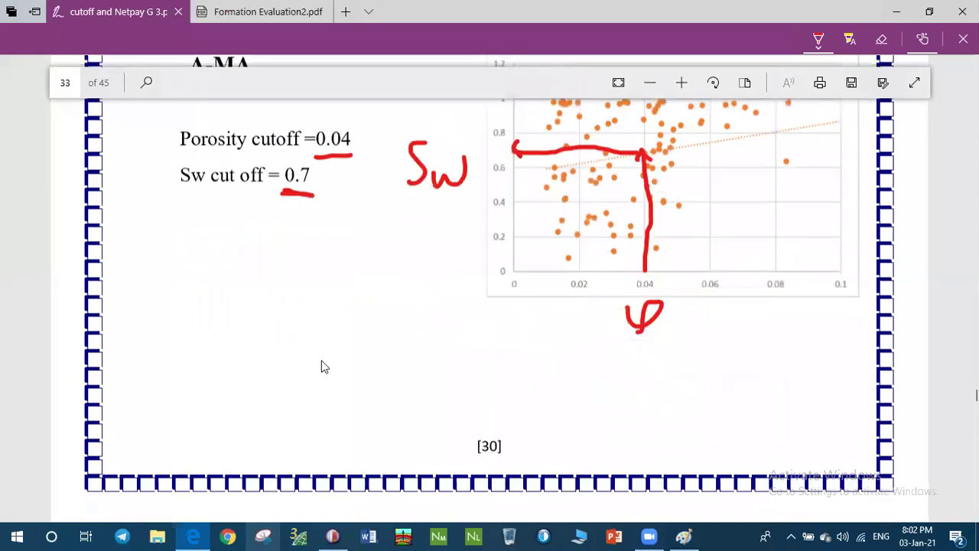
mouse_move(208, 285)
mouse_down()
mouse_move(195, 368)
mouse_move(205, 422)
mouse_move(444, 430)
mouse_up()
mouse_move(334, 466)
mouse_down()
mouse_move(359, 451)
mouse_move(318, 473)
mouse_up()
drag(153, 319, 157, 313)
mouse_move(138, 353)
mouse_down()
mouse_move(129, 383)
mouse_move(156, 346)
mouse_move(159, 369)
mouse_move(187, 375)
mouse_up()
drag(398, 297, 204, 387)
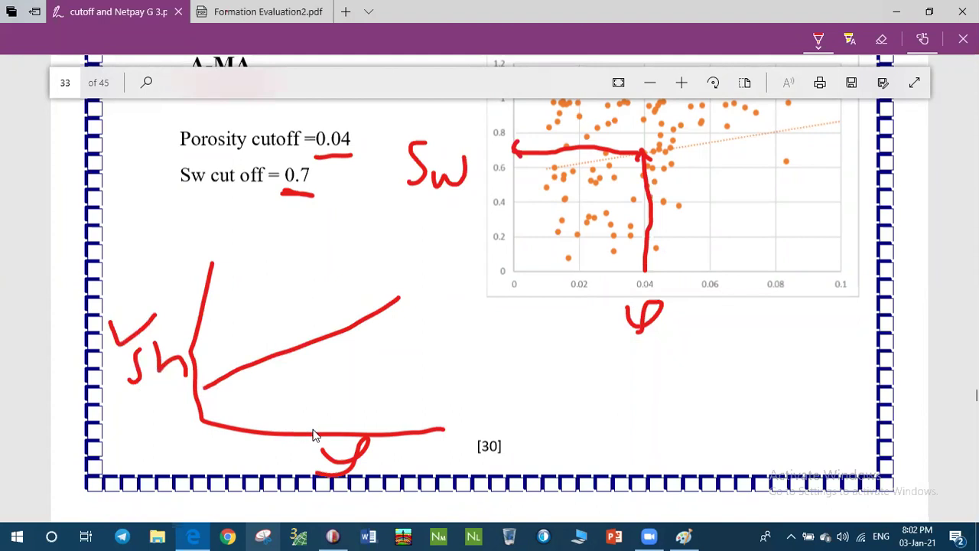
mouse_move(314, 433)
mouse_down()
mouse_move(322, 345)
mouse_move(312, 356)
mouse_move(316, 346)
mouse_move(331, 355)
mouse_move(310, 342)
mouse_move(212, 341)
mouse_up()
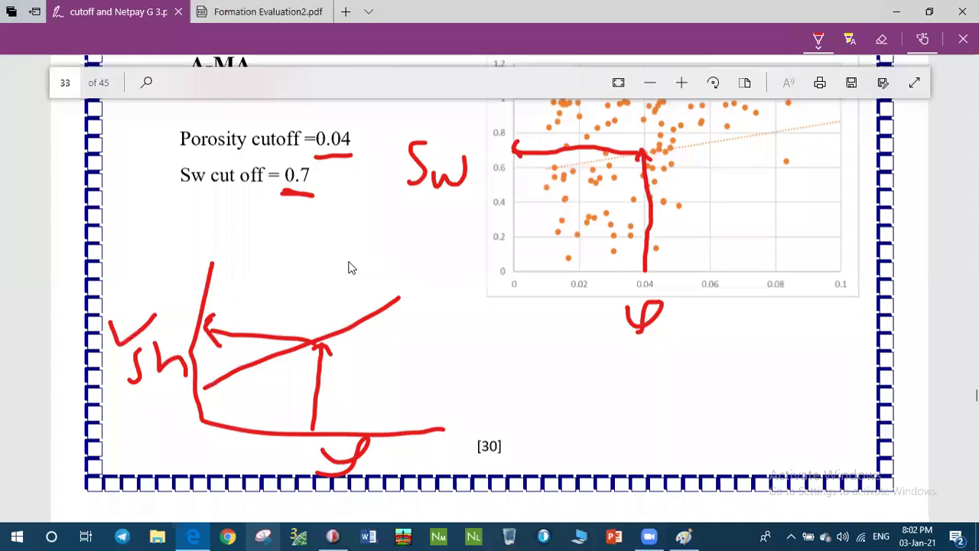
Step: Switch to Interactive Petrophysics and open the Cutoff and Summation setup for well bu1
click(333, 536)
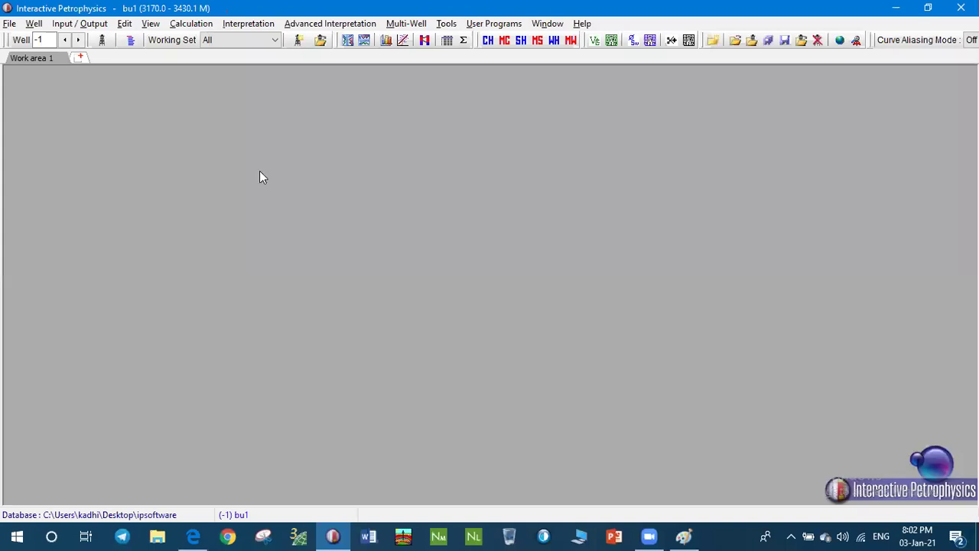
key(alt+n)
key(Down)
key(Down)
key(Down)
key(Down)
key(Down)
key(Down)
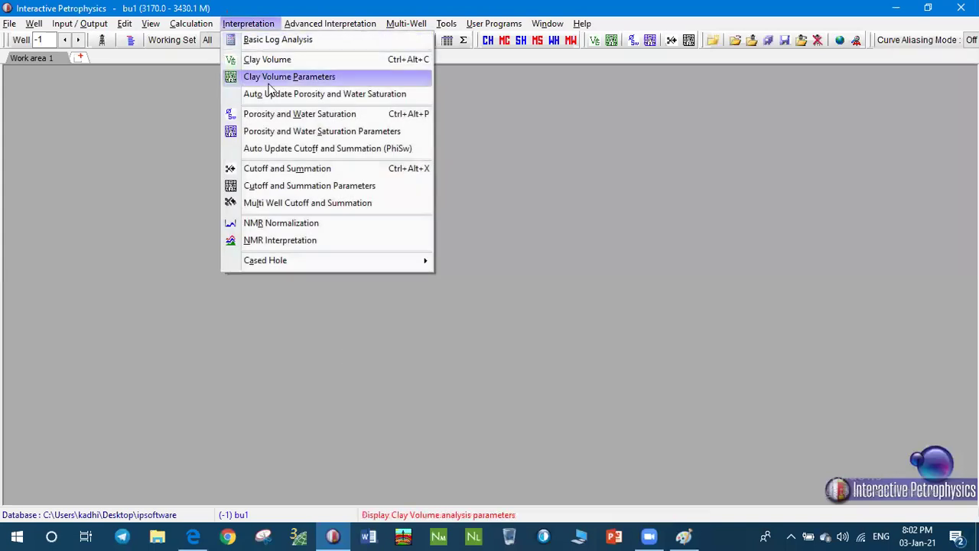
click(285, 169)
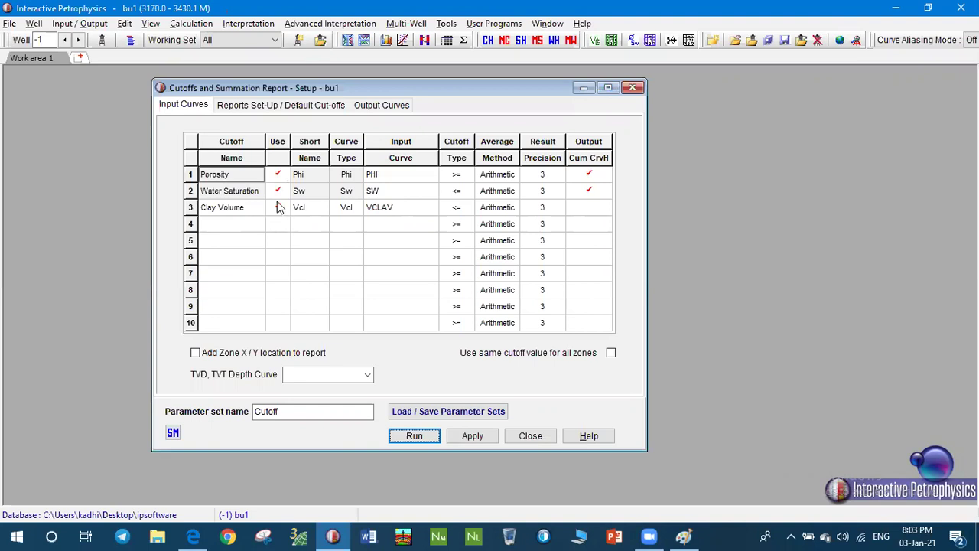
Step: Set the Reservoir report's default cut-offs to 0.07 for porosity and 0.6 for water saturation
click(265, 106)
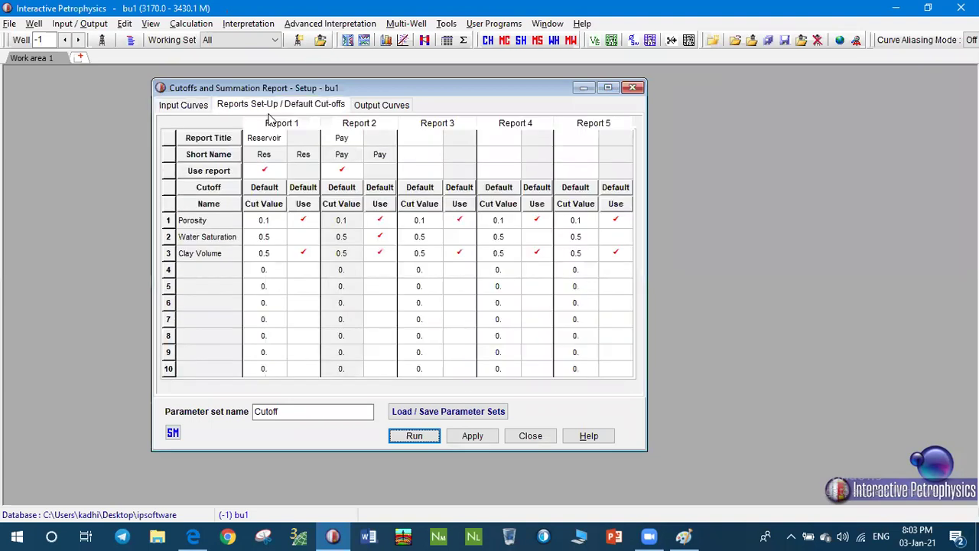
click(267, 224)
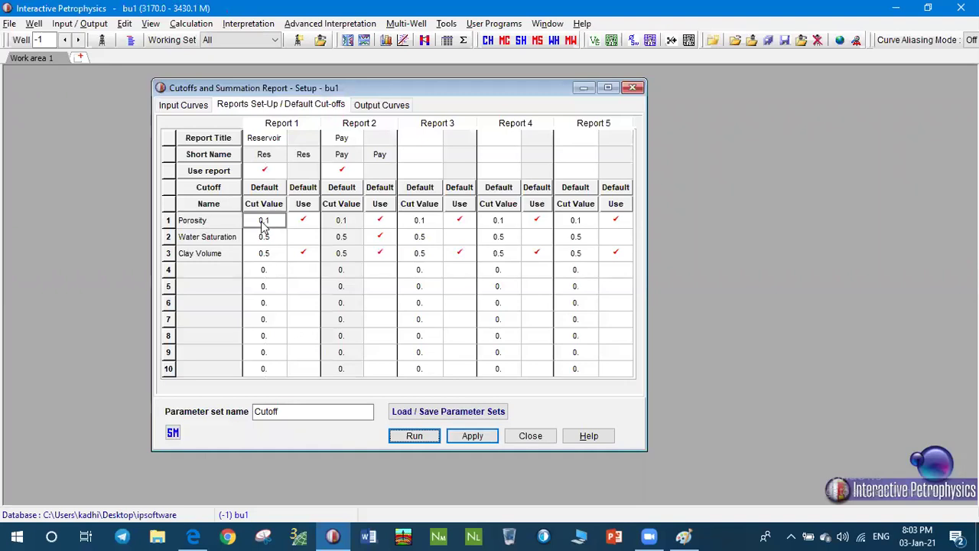
double_click(267, 222)
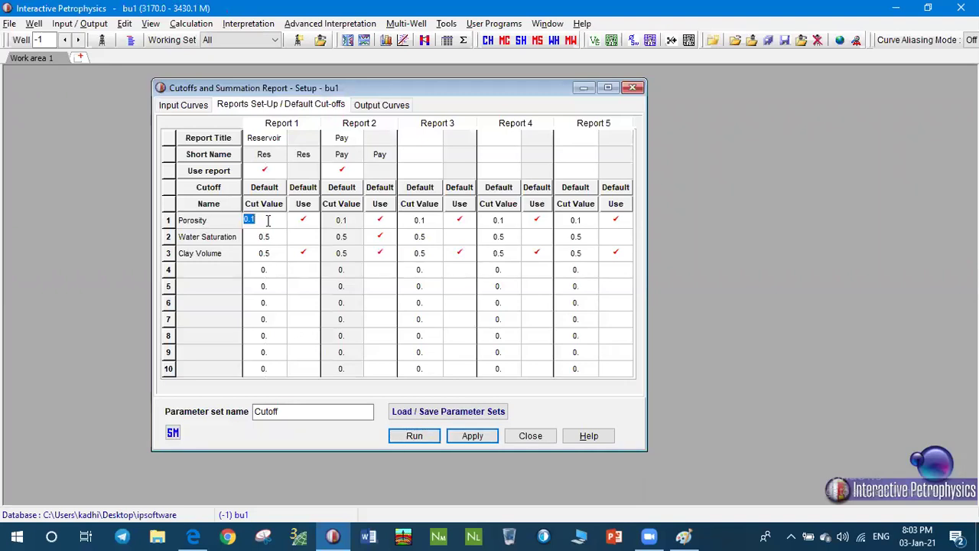
text(07)
click(264, 238)
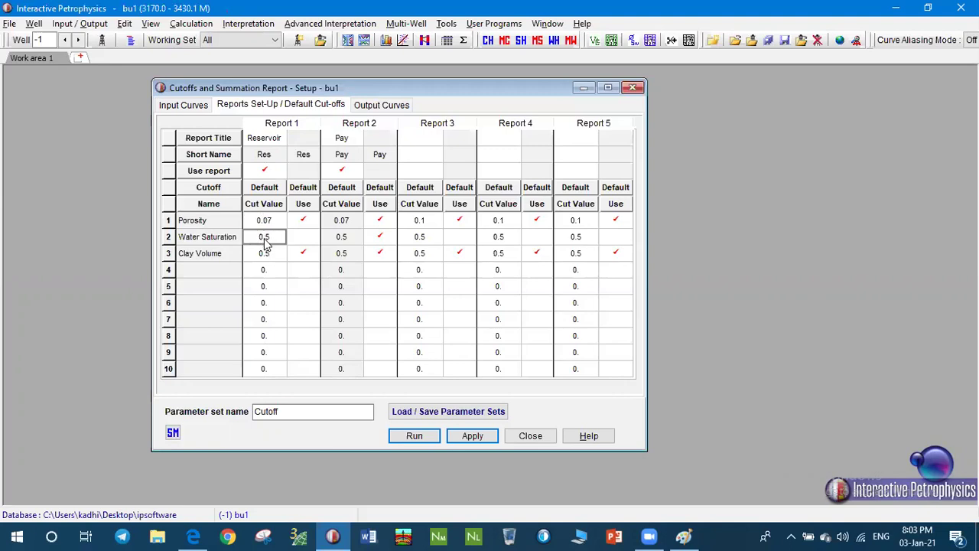
click(267, 239)
key(BackSpace)
text(0.6)
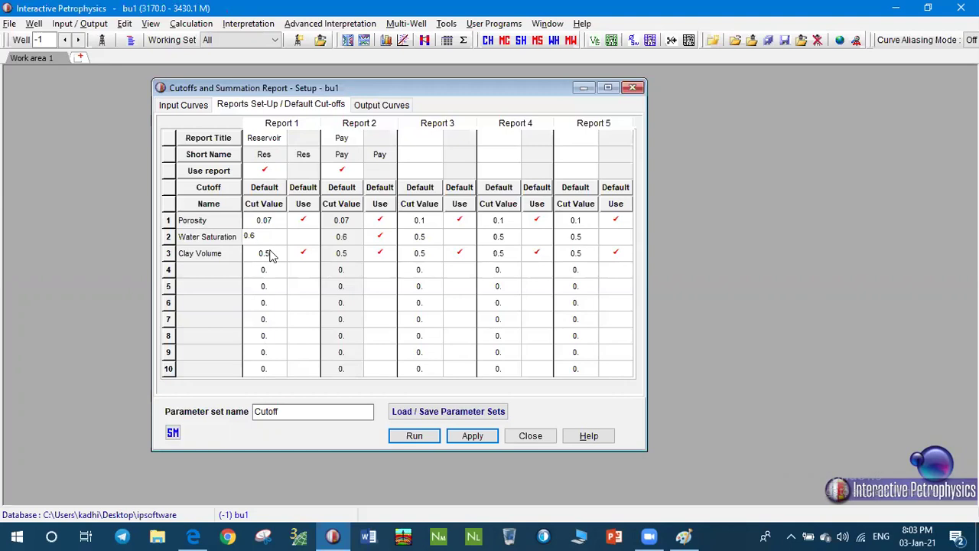
Step: Set the Reservoir report's default clay volume cut-off to 0.67
click(268, 257)
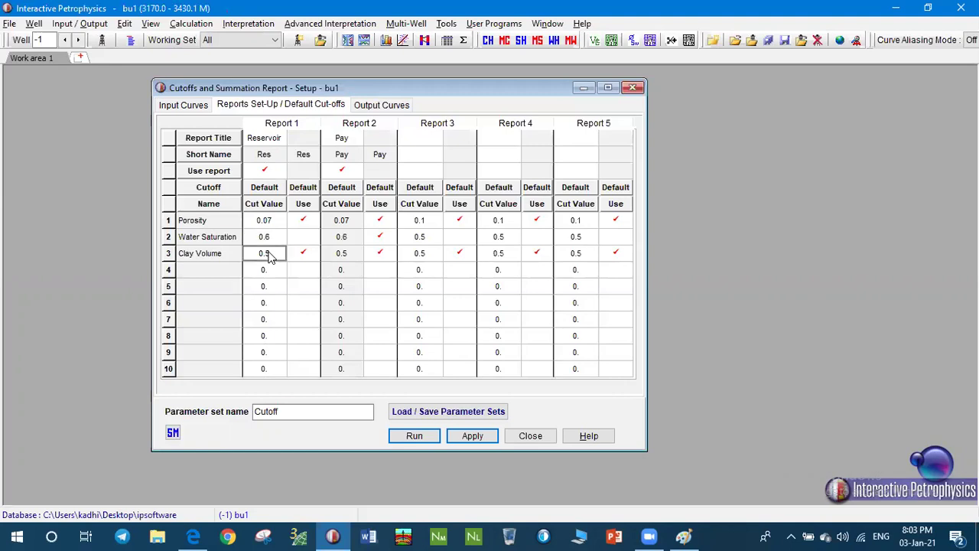
text(0)
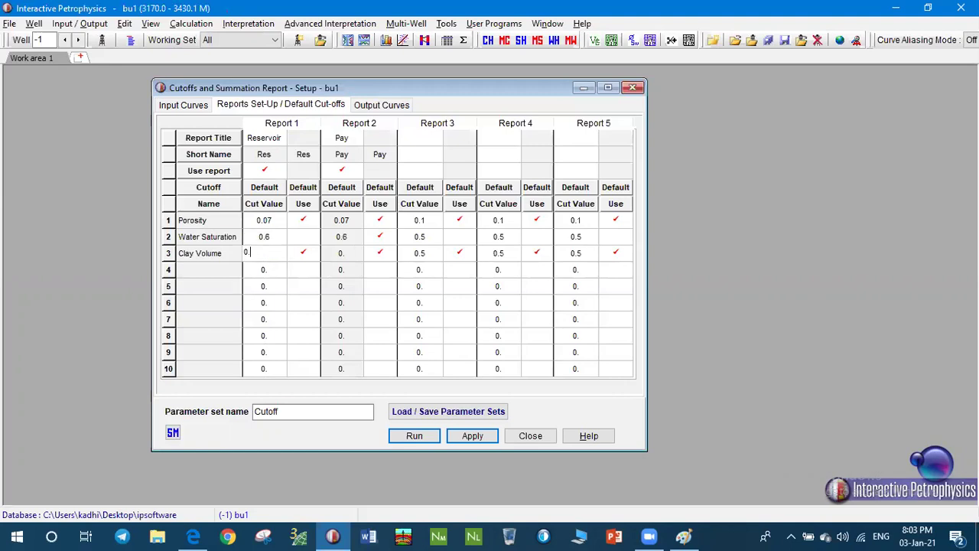
text(.67)
key(Return)
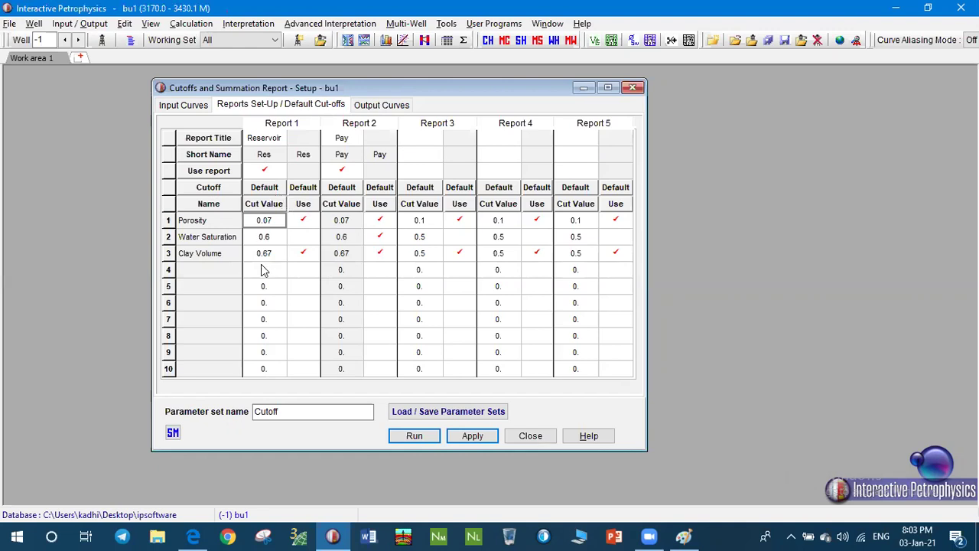
Step: Run the cutoff summation with zones copied from the Porosity and Sw module, and maximize the resulting Cutoff Plot
click(455, 441)
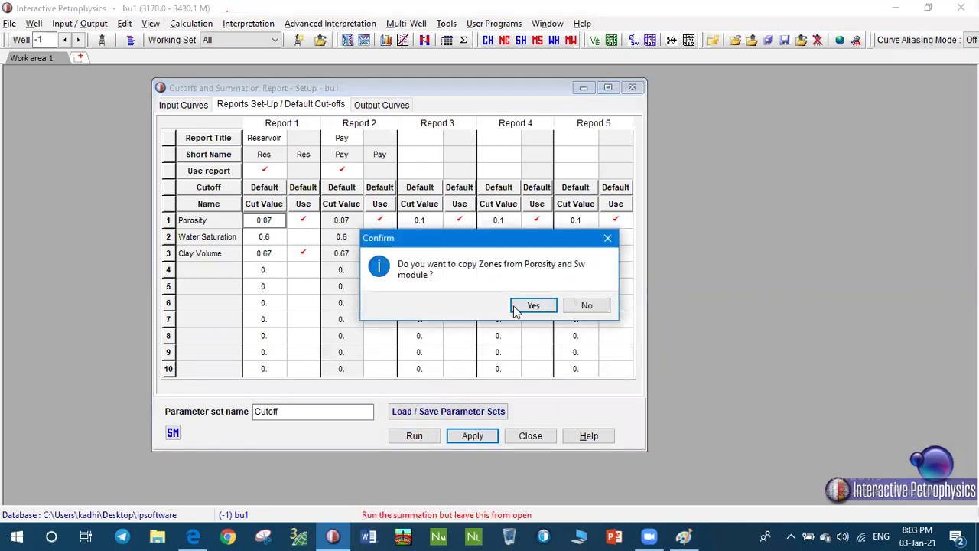
click(528, 306)
click(422, 436)
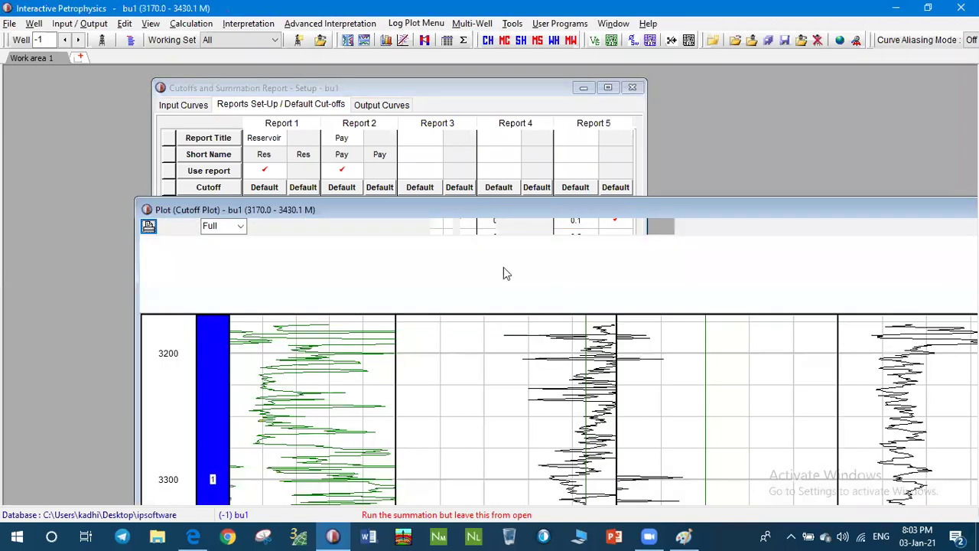
double_click(536, 203)
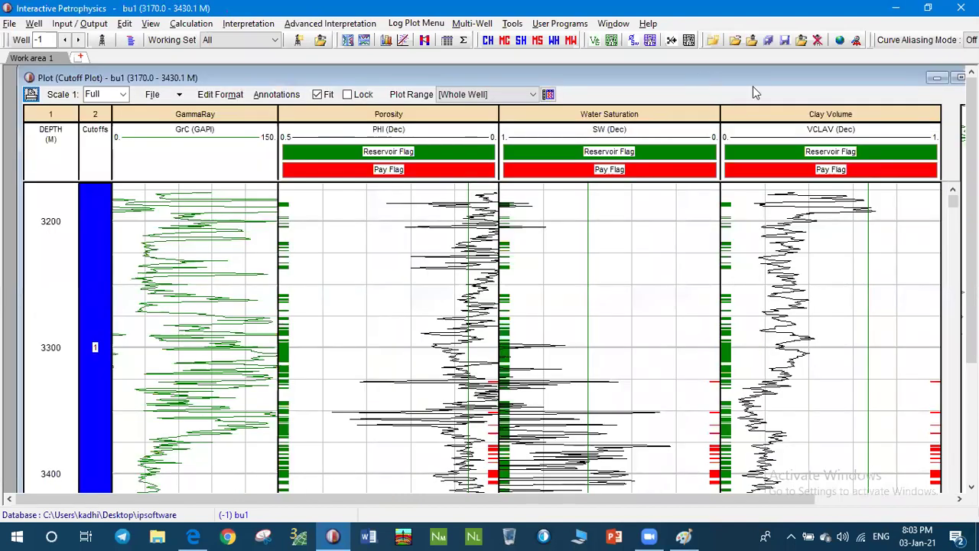
click(959, 77)
click(940, 71)
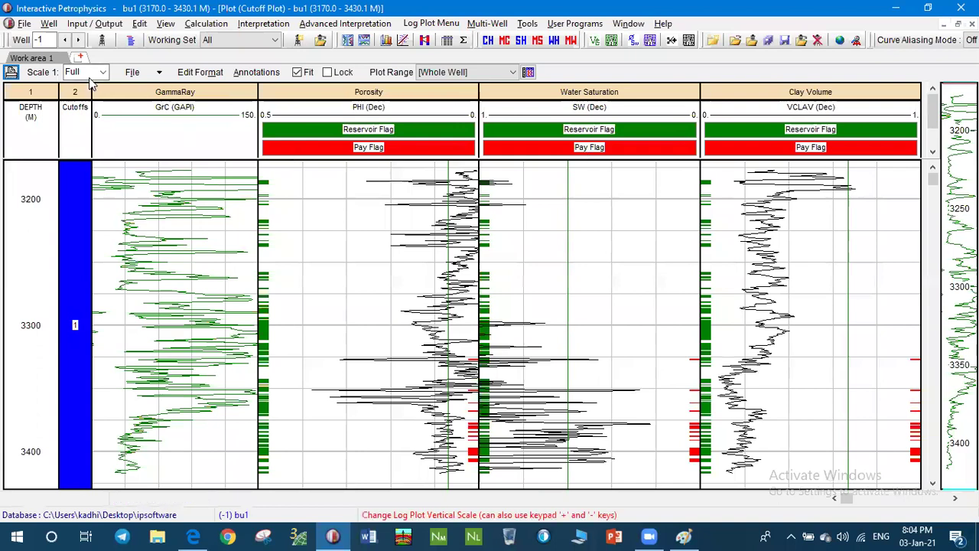
Step: Set the line width to 3 for the PHI, ResFlag and PayFlag curves in the Porosity track
double_click(340, 107)
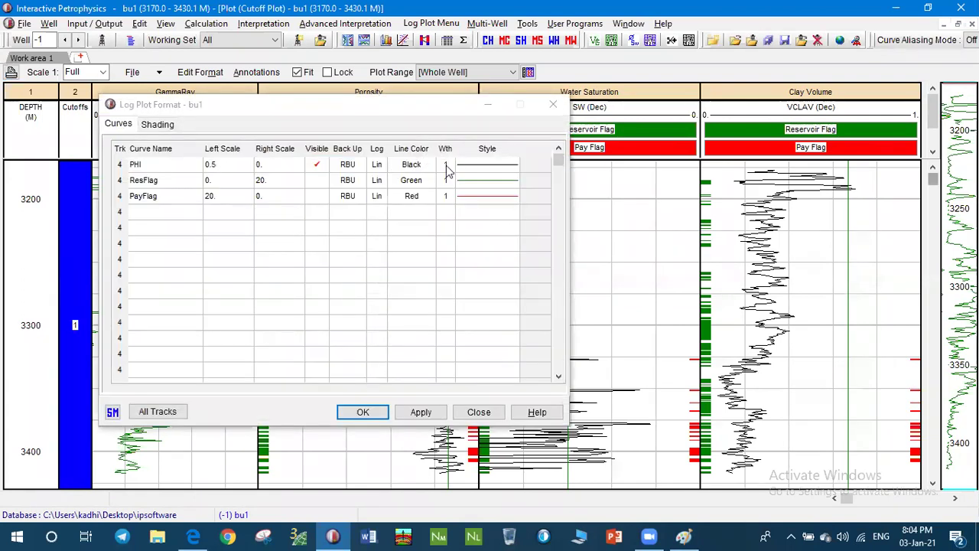
click(442, 165)
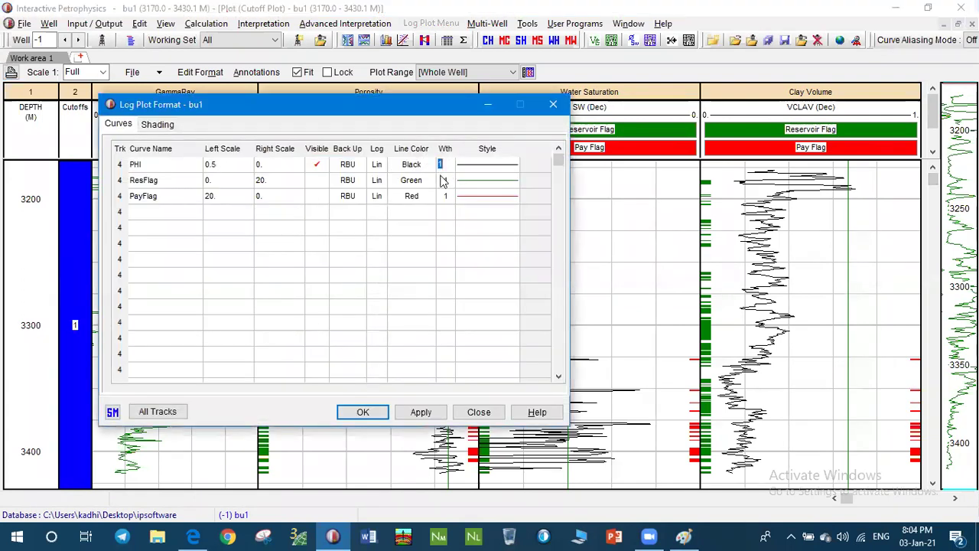
text(3)
click(441, 180)
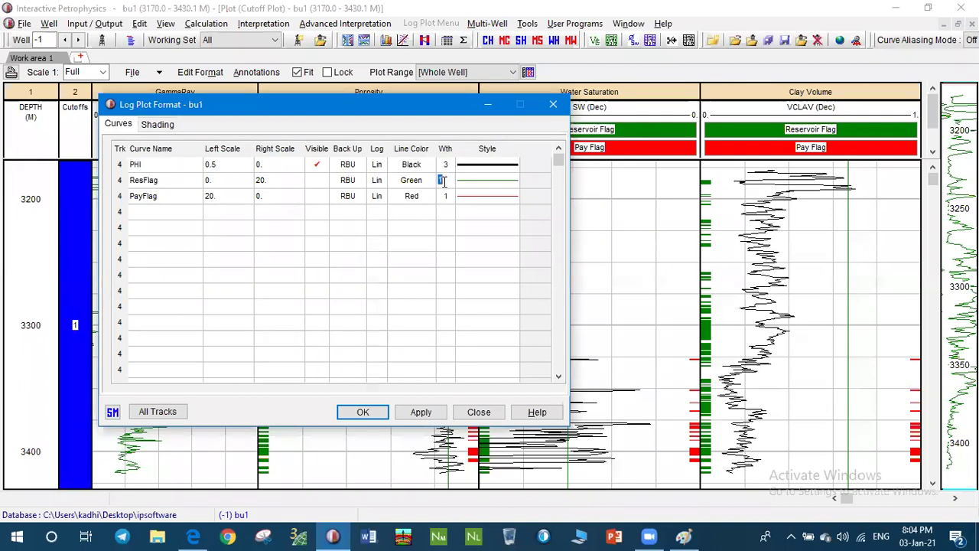
text(3)
click(441, 195)
text(3)
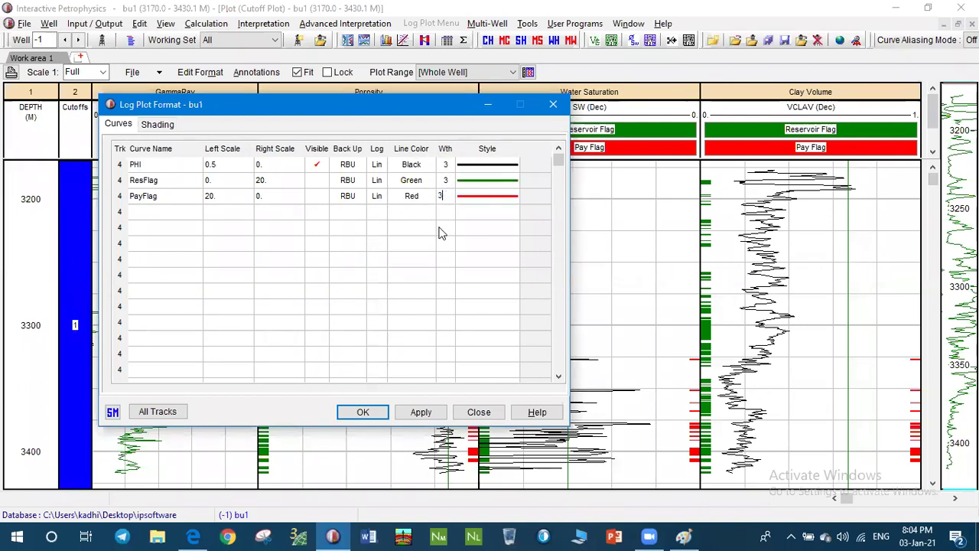
click(421, 412)
click(364, 413)
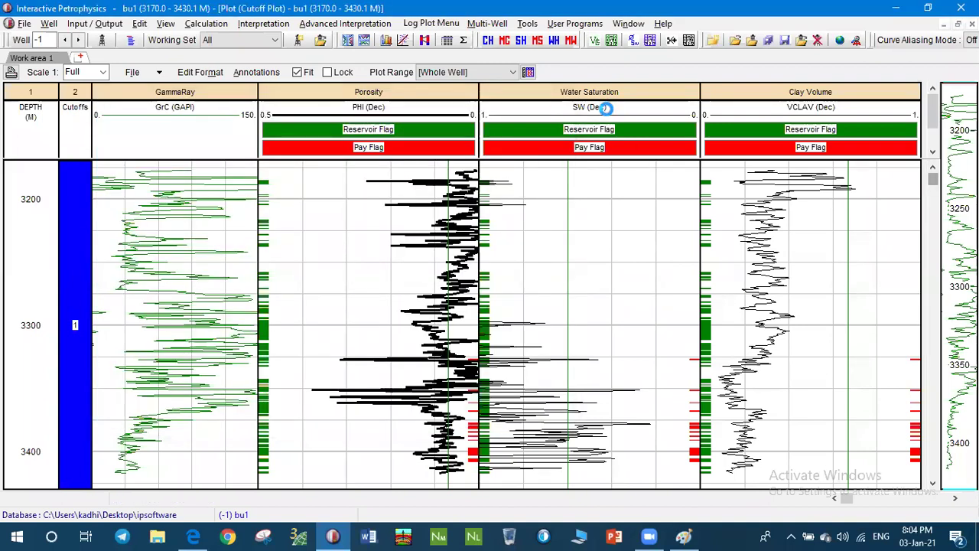
Step: Set the line width to 3 for the SW, ResFlag and PayFlag curves in the Water Saturation track
click(444, 164)
text(3)
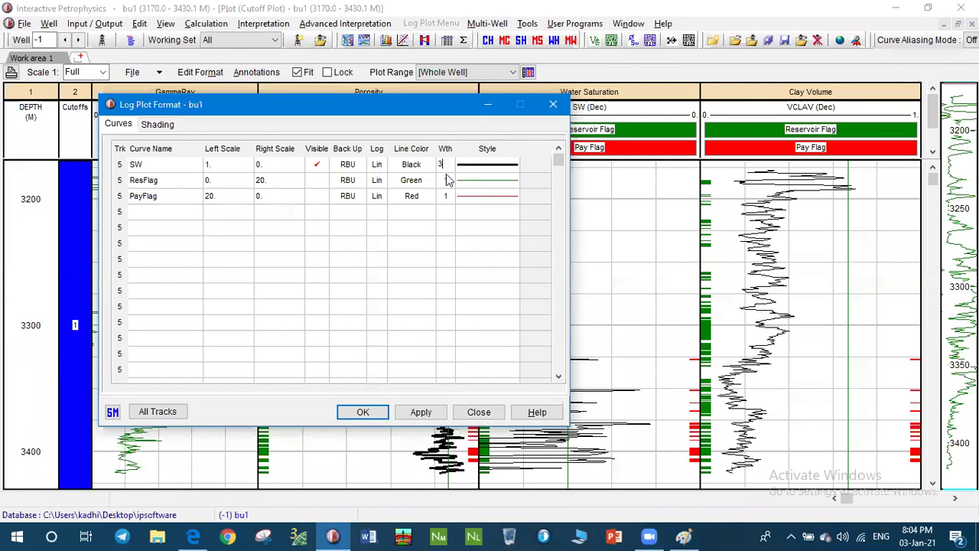
click(446, 179)
text(3)
click(441, 196)
text(3)
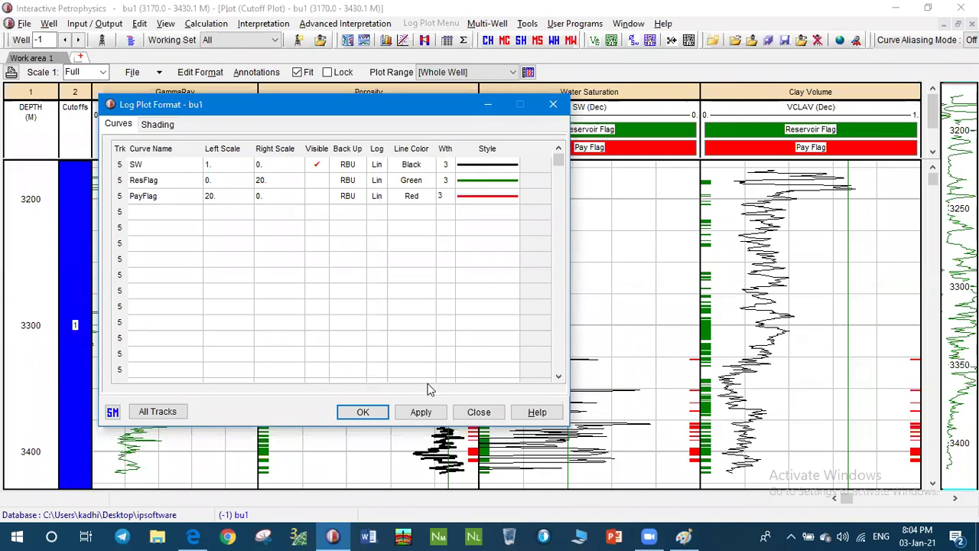
click(362, 411)
Step: Set the VCLAV curve's line width to 3 in the Clay Volume track
double_click(804, 104)
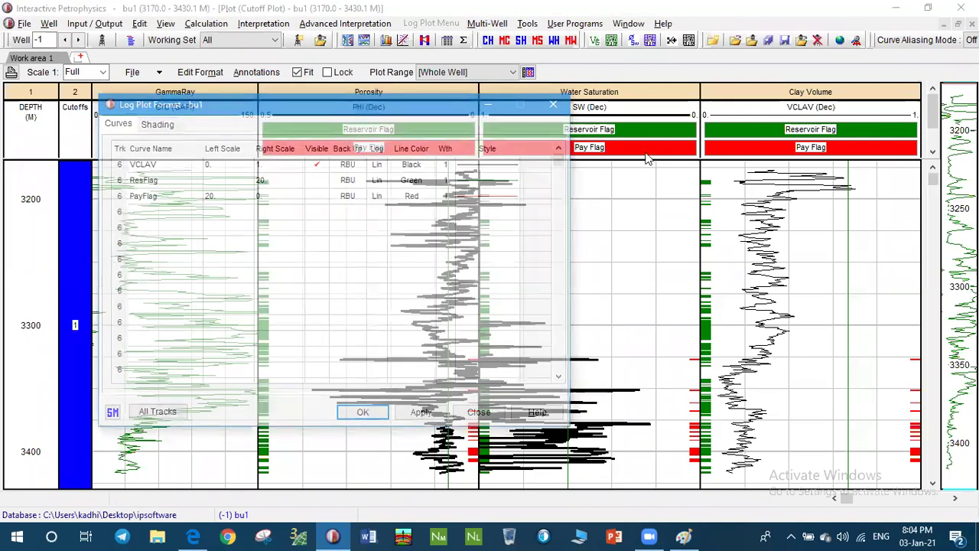
click(446, 164)
text(3)
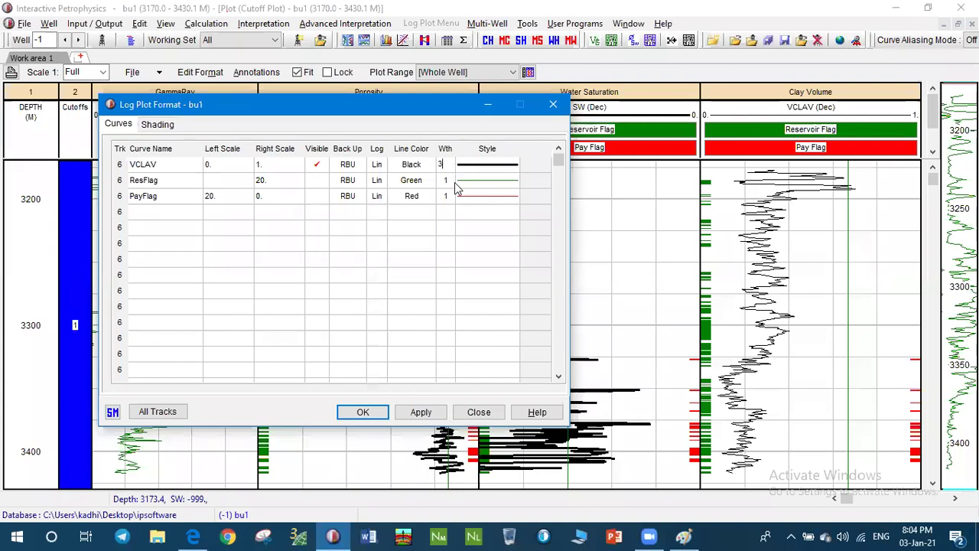
click(433, 414)
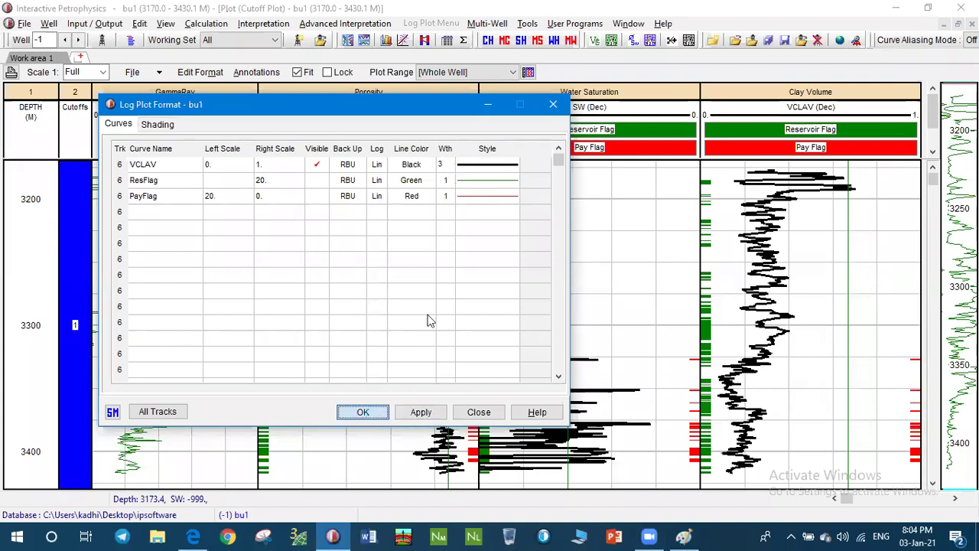
key(Return)
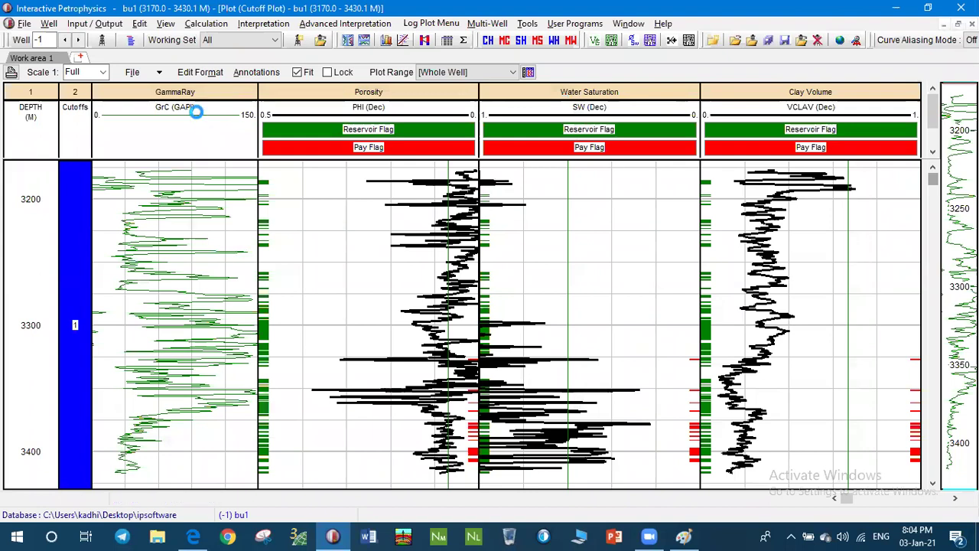
Step: Set the GrC curve's line width to 3 in the GammaRay track
double_click(196, 110)
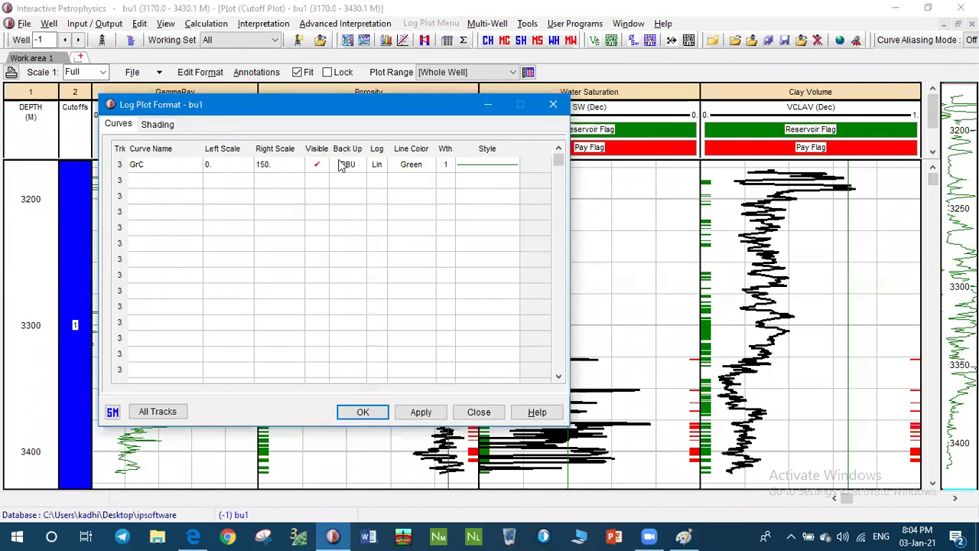
click(444, 165)
text(3)
click(419, 412)
click(360, 413)
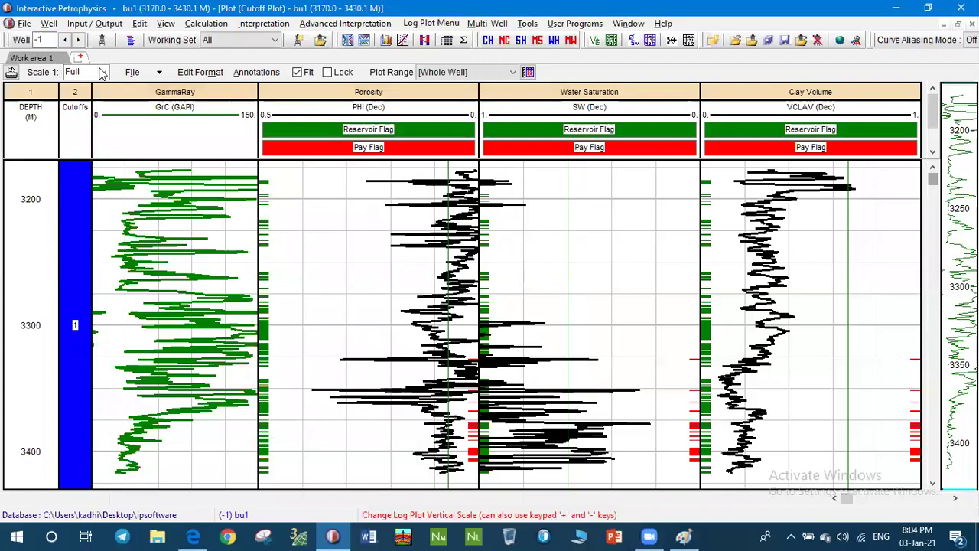
Step: Set the cutoff plot's vertical scale to 500 and inspect the reservoir and pay flags along the well
click(102, 73)
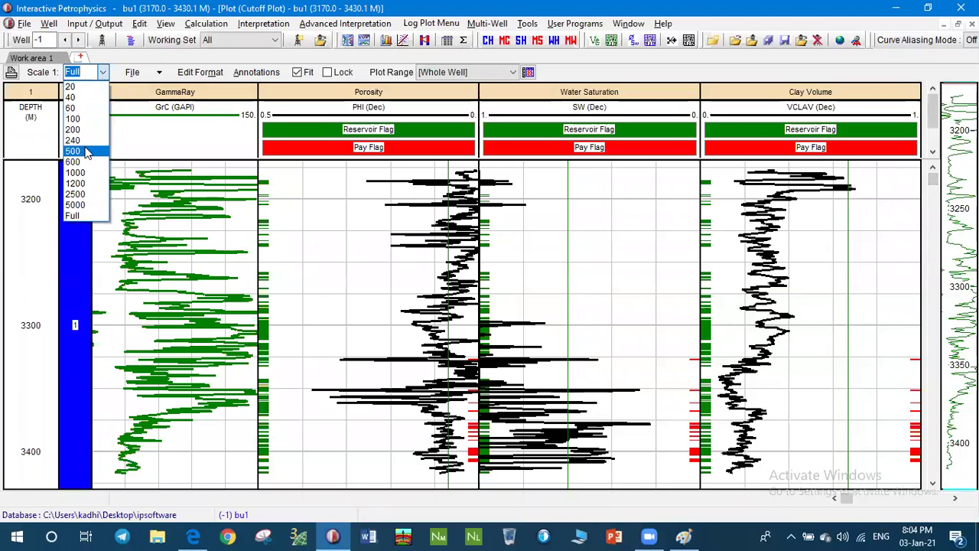
click(87, 152)
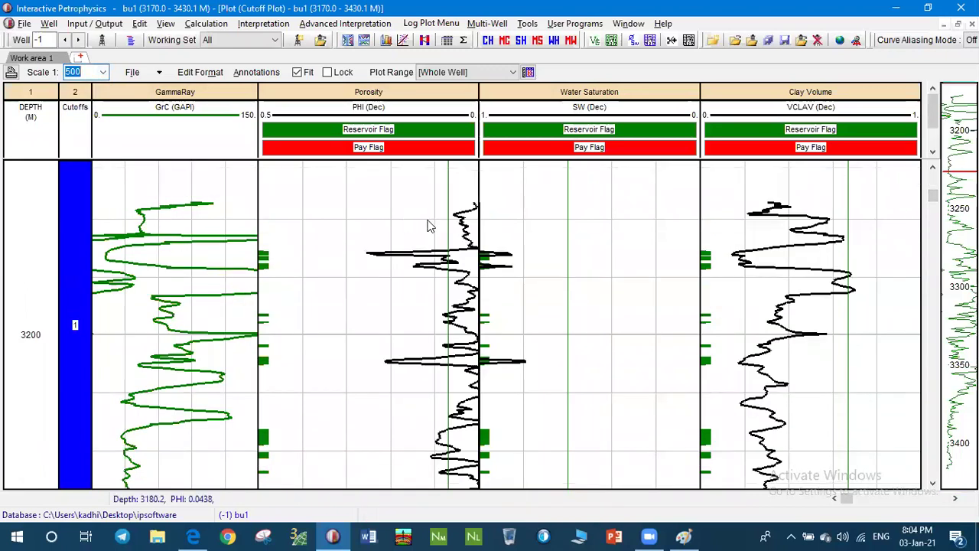
scroll(428, 226, down, 5)
scroll(426, 224, down, 3)
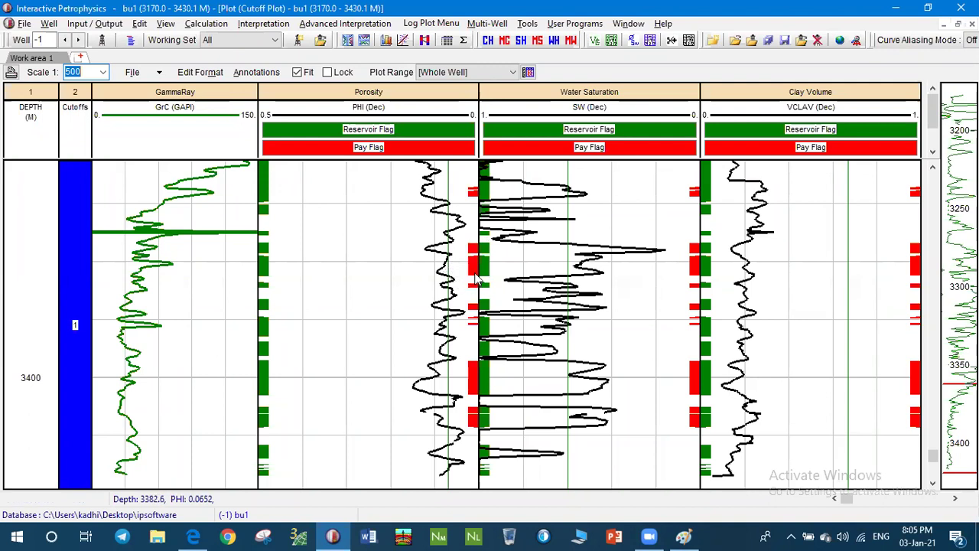
scroll(475, 268, up, 2)
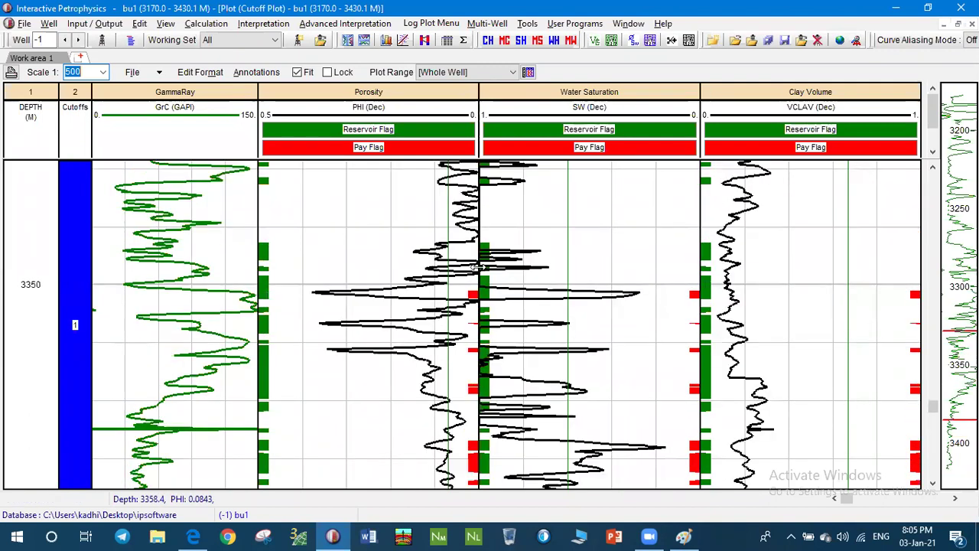
scroll(474, 268, up, 2)
scroll(475, 268, down, 4)
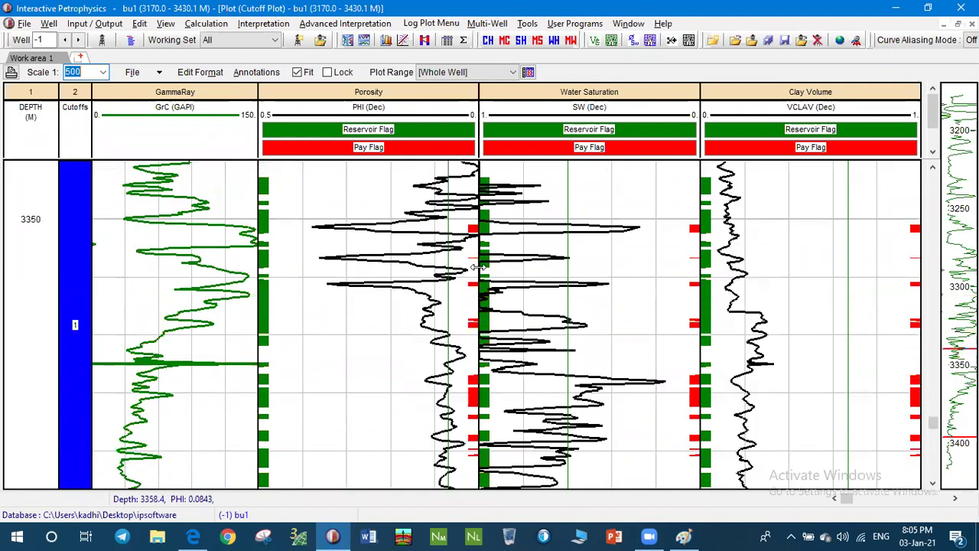
scroll(475, 266, down, 2)
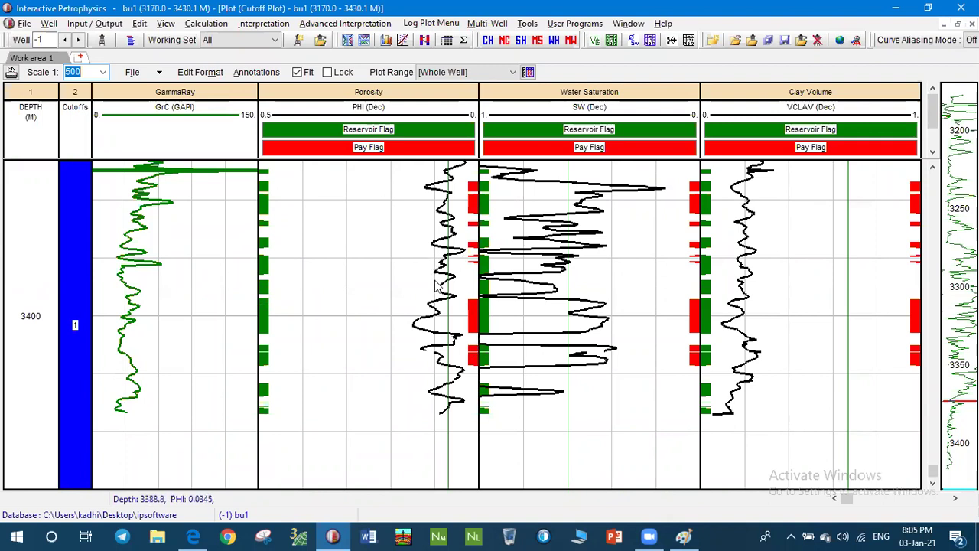
scroll(586, 291, up, 5)
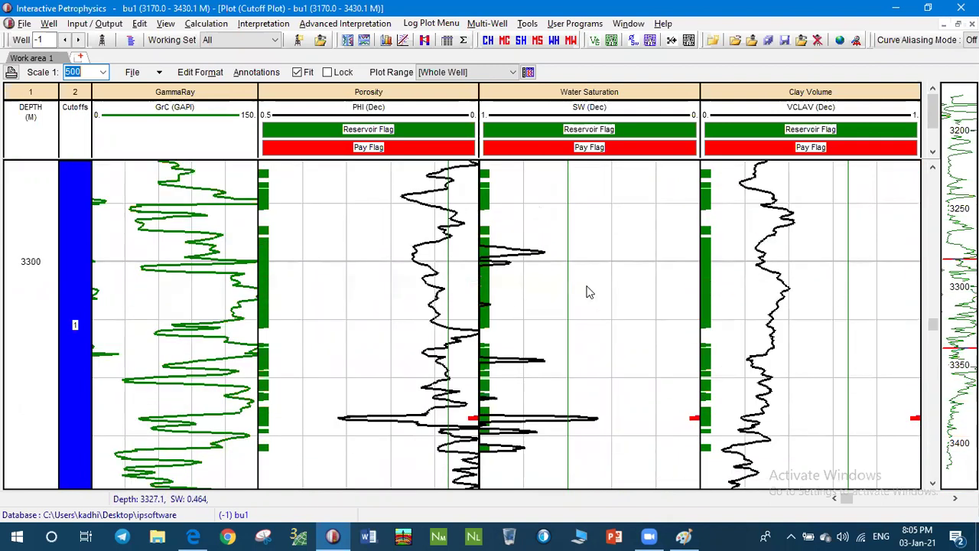
scroll(586, 291, up, 5)
scroll(583, 293, down, 5)
scroll(583, 293, down, 5)
scroll(584, 293, up, 1)
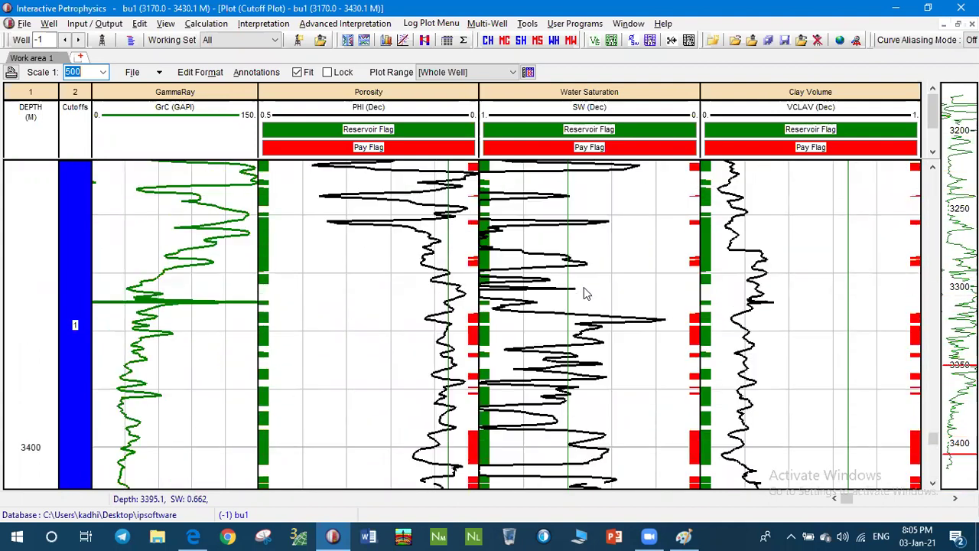
scroll(583, 287, up, 4)
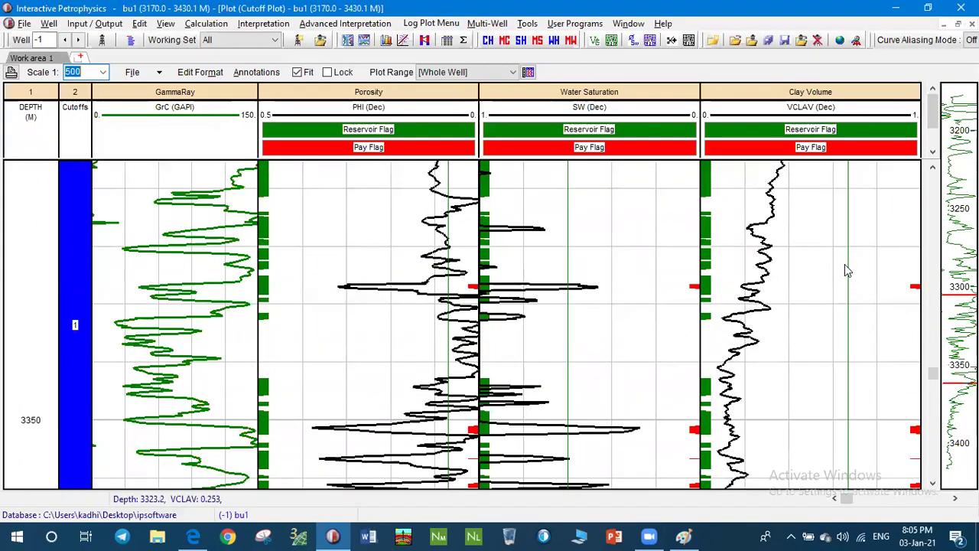
Step: Nudge the clay volume cutoff line to about 0.668 and the water saturation cutoff line to about 0.595
click(845, 271)
mouse_move(846, 271)
mouse_down()
mouse_move(850, 279)
mouse_move(831, 285)
mouse_move(848, 285)
mouse_up()
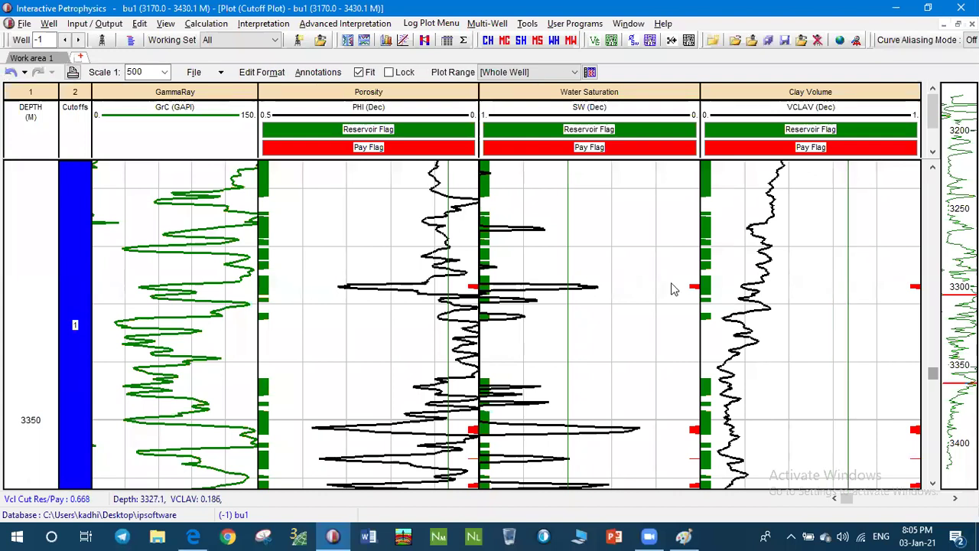
click(569, 267)
drag(568, 268, 567, 269)
Step: Examine the pay flags against the porosity, water saturation and gamma ray curves in the interval below 3350 m
scroll(568, 269, down, 5)
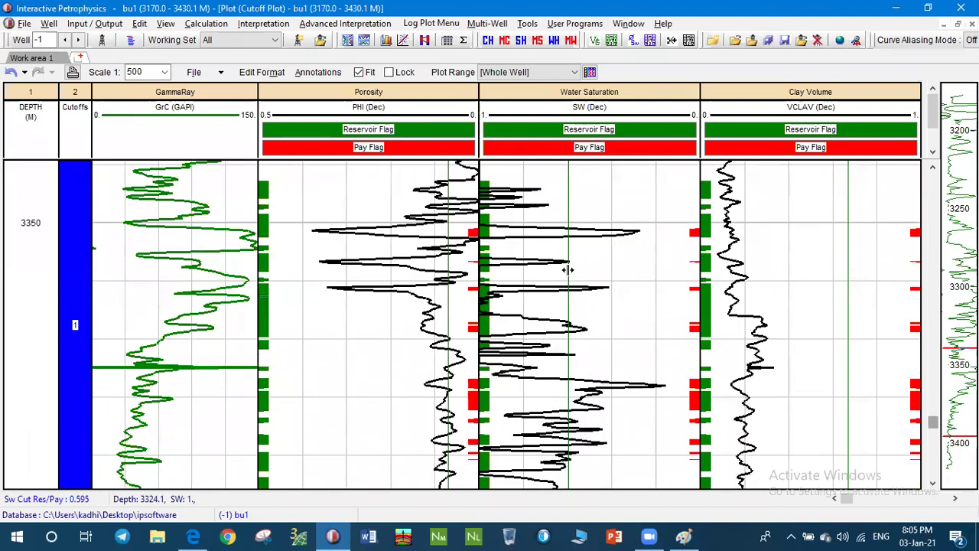
scroll(459, 260, down, 2)
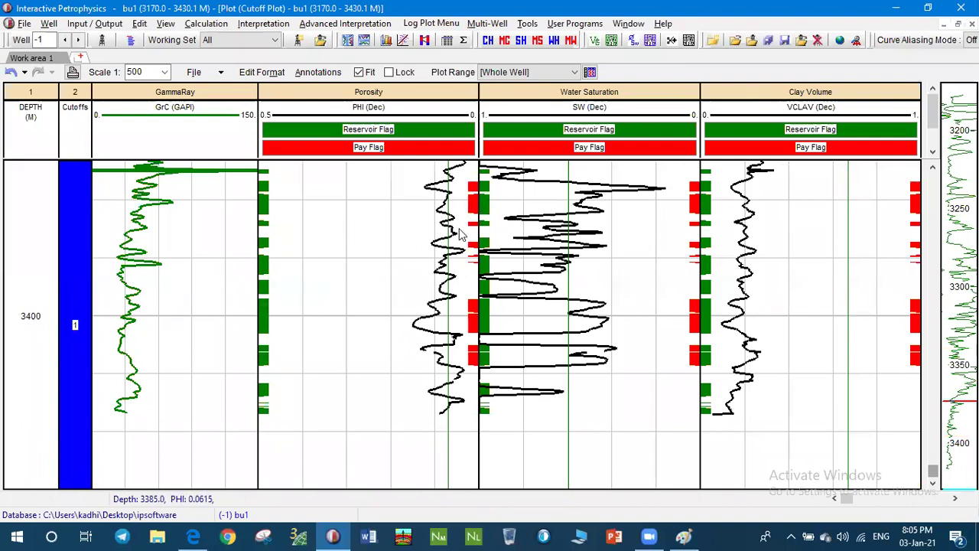
scroll(462, 234, up, 5)
scroll(528, 222, up, 5)
scroll(558, 230, down, 7)
scroll(557, 233, down, 3)
scroll(556, 233, up, 6)
scroll(556, 235, down, 8)
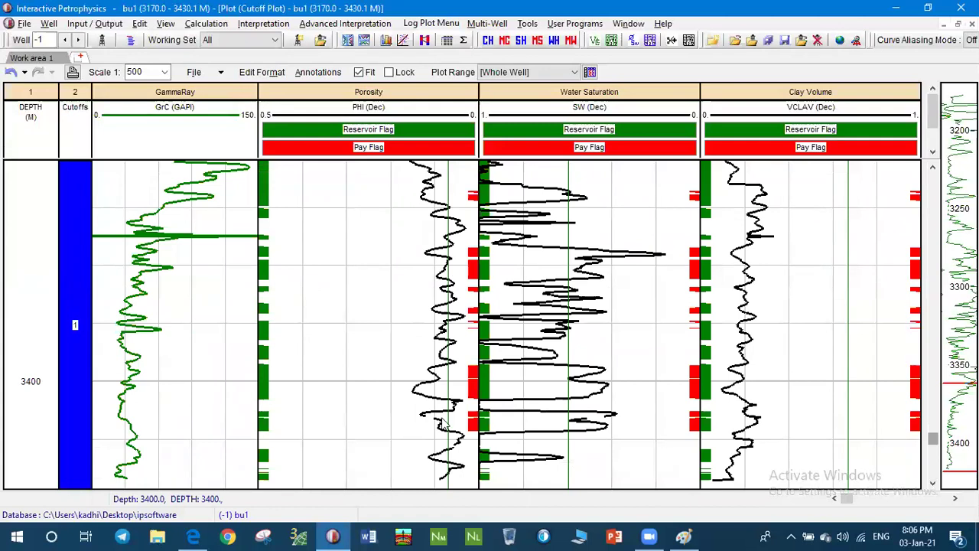
scroll(459, 432, down, 3)
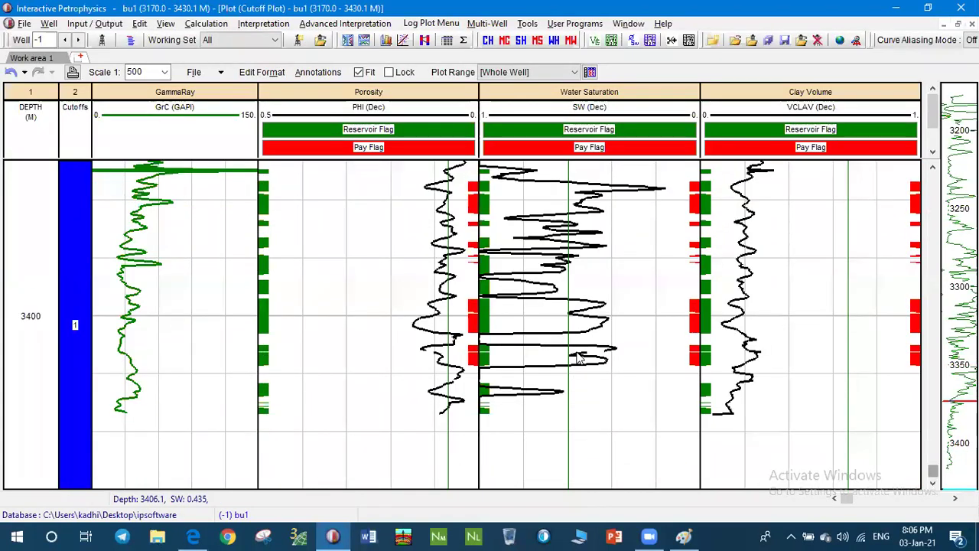
scroll(447, 355, up, 6)
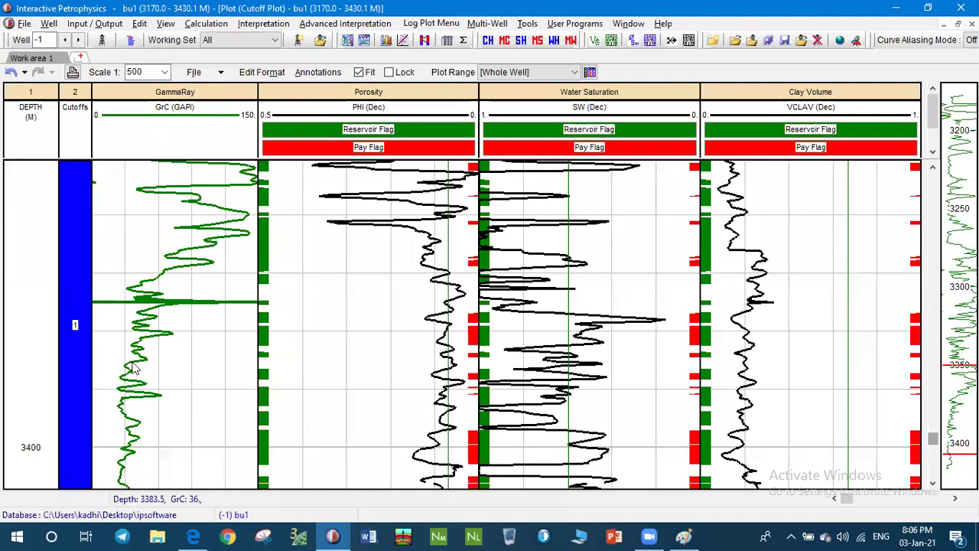
scroll(133, 371, down, 6)
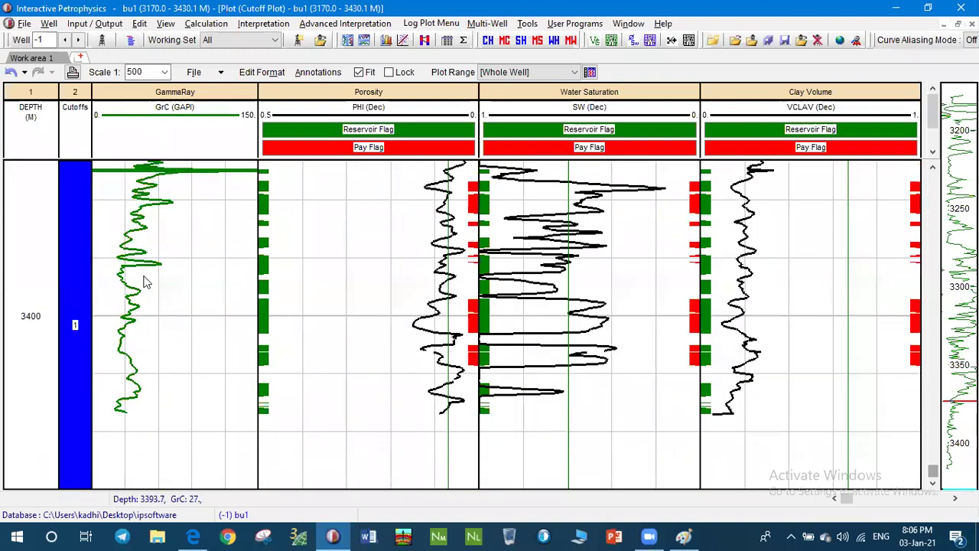
Step: Compare the reservoir and pay flags in the upper section of the well with those in the lower section
scroll(147, 195, up, 3)
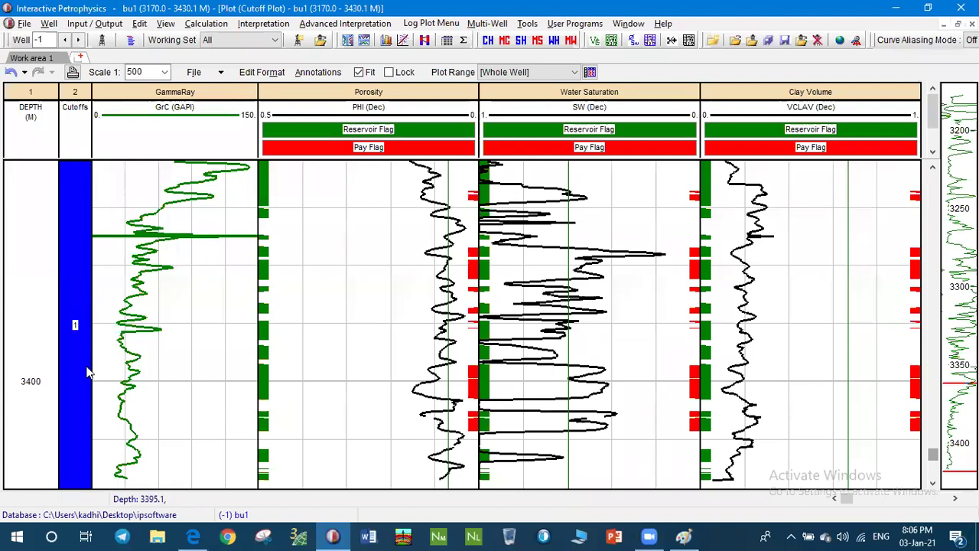
scroll(201, 323, up, 6)
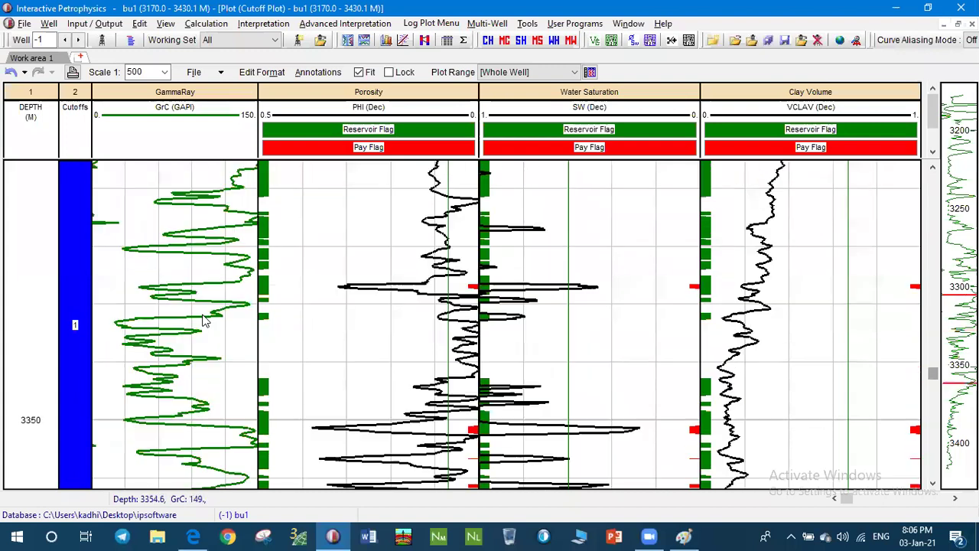
scroll(203, 320, up, 3)
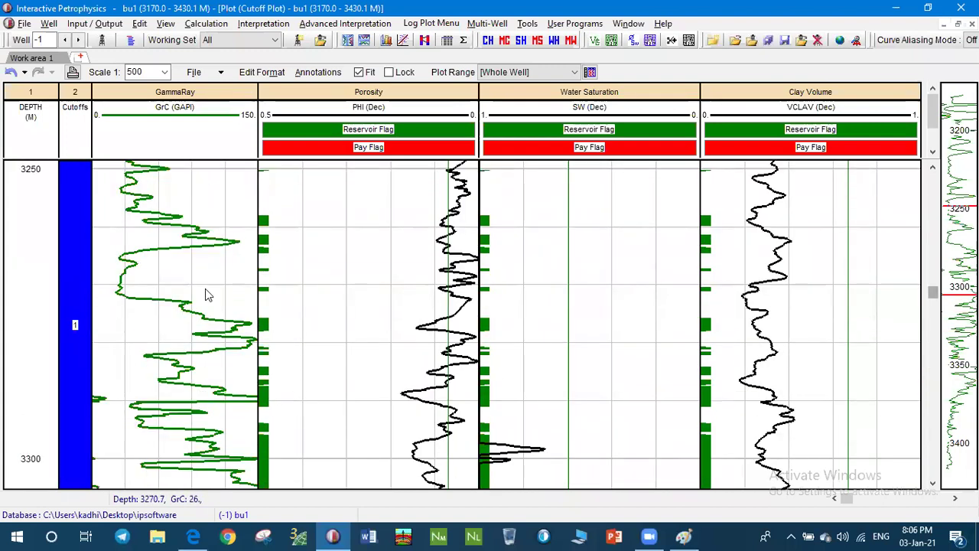
scroll(207, 296, down, 5)
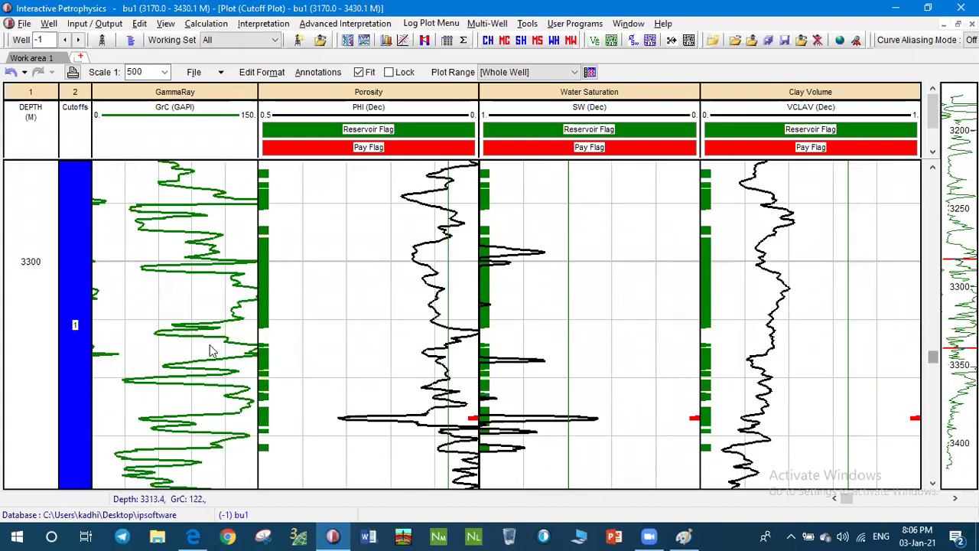
scroll(505, 276, up, 3)
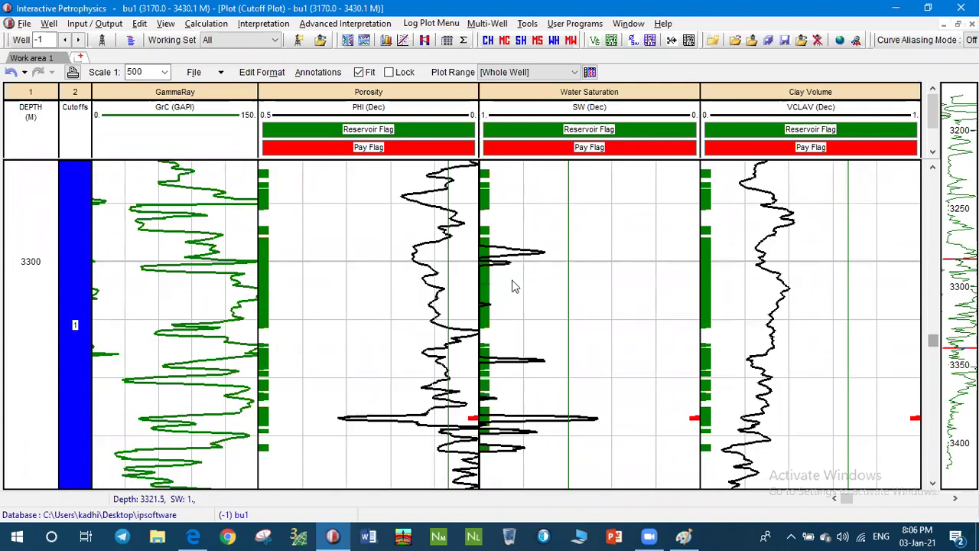
scroll(490, 360, down, 3)
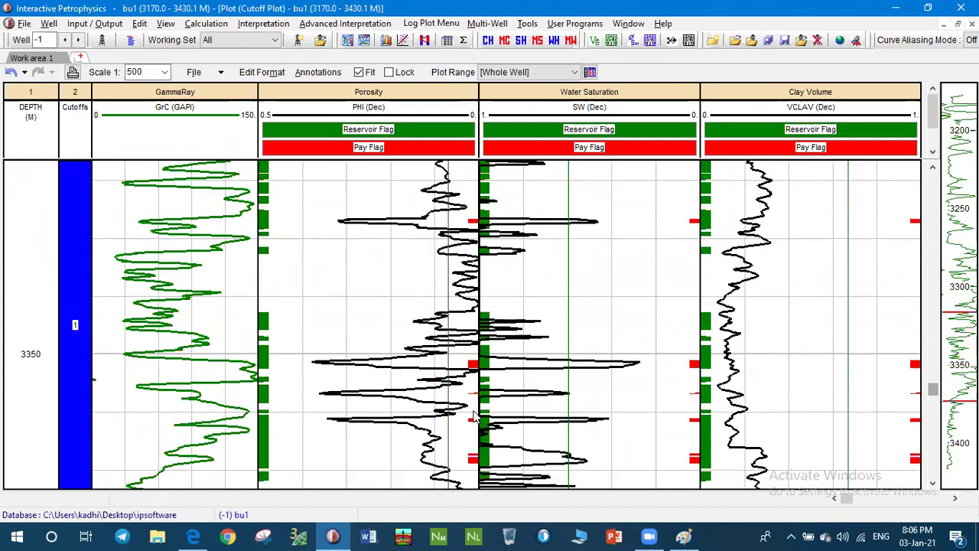
scroll(479, 383, down, 2)
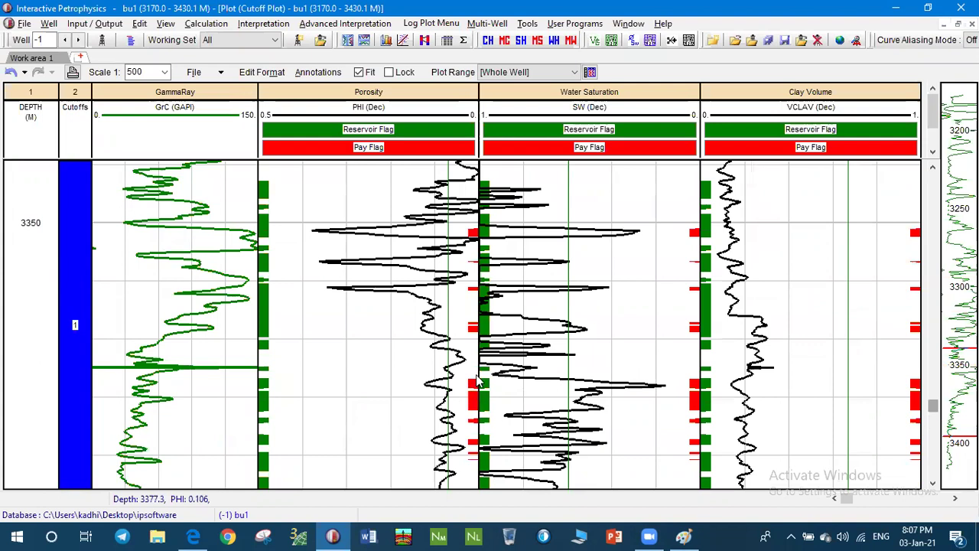
scroll(479, 359, up, 1)
scroll(477, 354, up, 7)
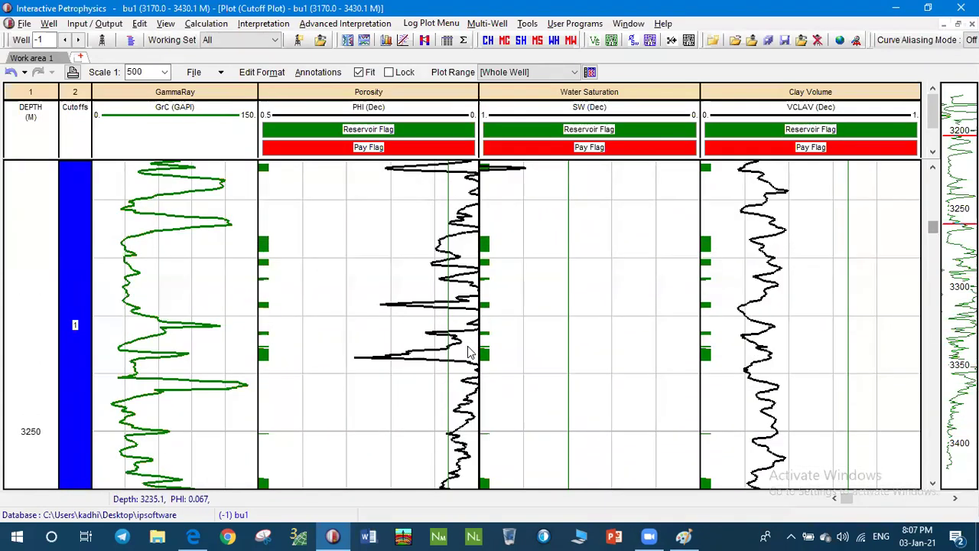
scroll(471, 352, up, 2)
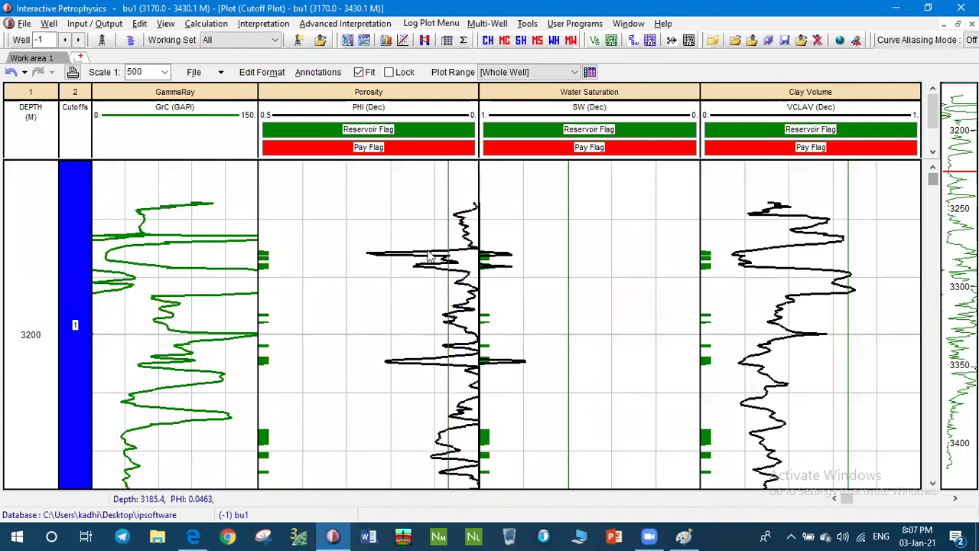
scroll(429, 252, down, 1)
scroll(428, 252, up, 1)
scroll(428, 252, down, 1)
scroll(427, 257, down, 2)
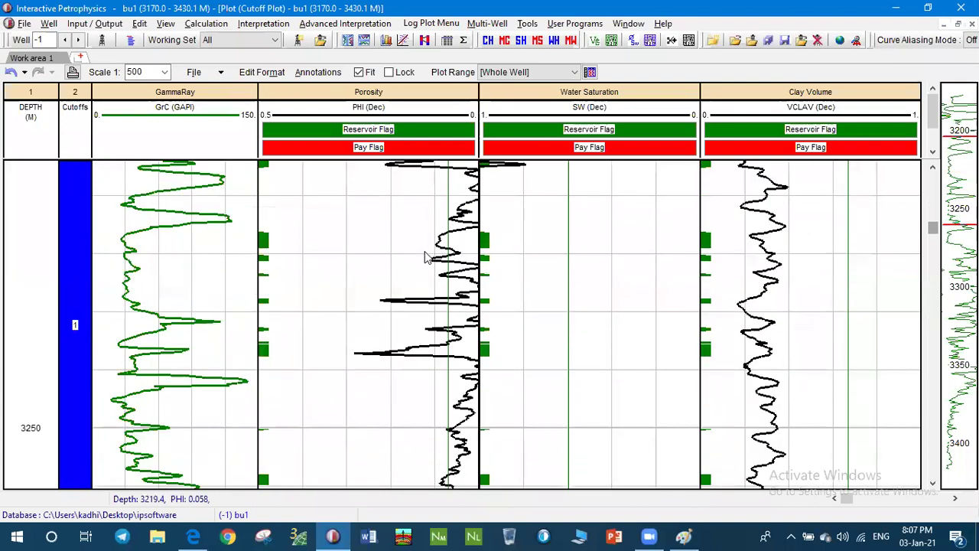
scroll(426, 257, down, 3)
scroll(421, 257, down, 5)
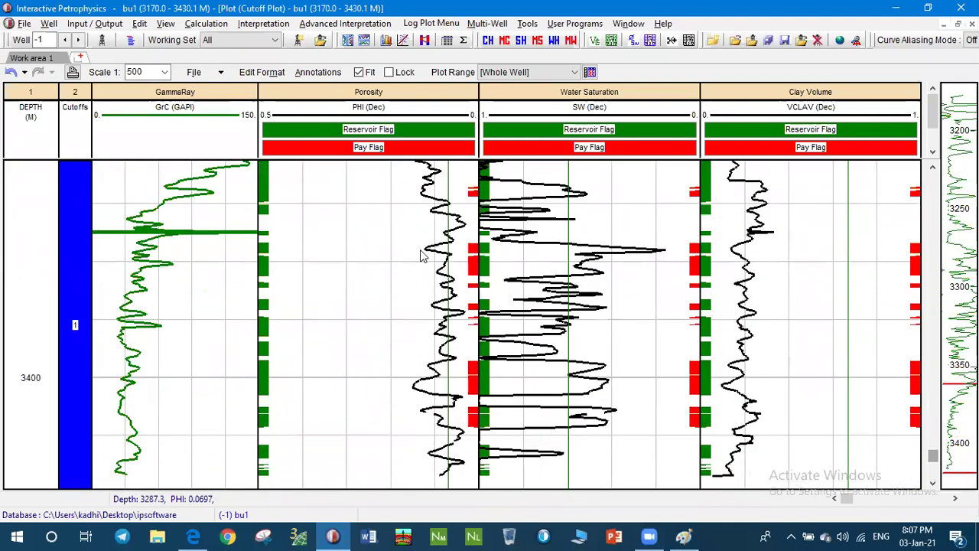
scroll(420, 256, down, 1)
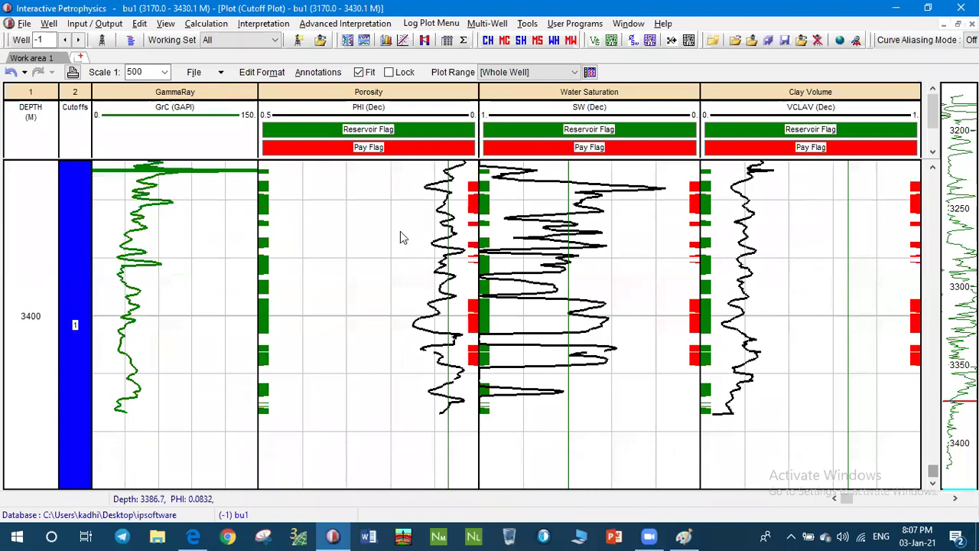
scroll(399, 237, up, 3)
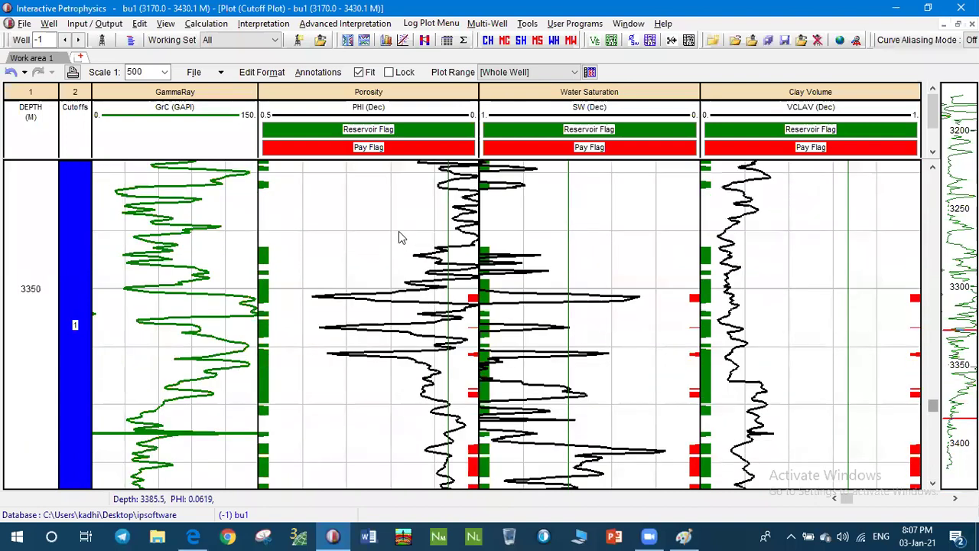
scroll(398, 232, up, 5)
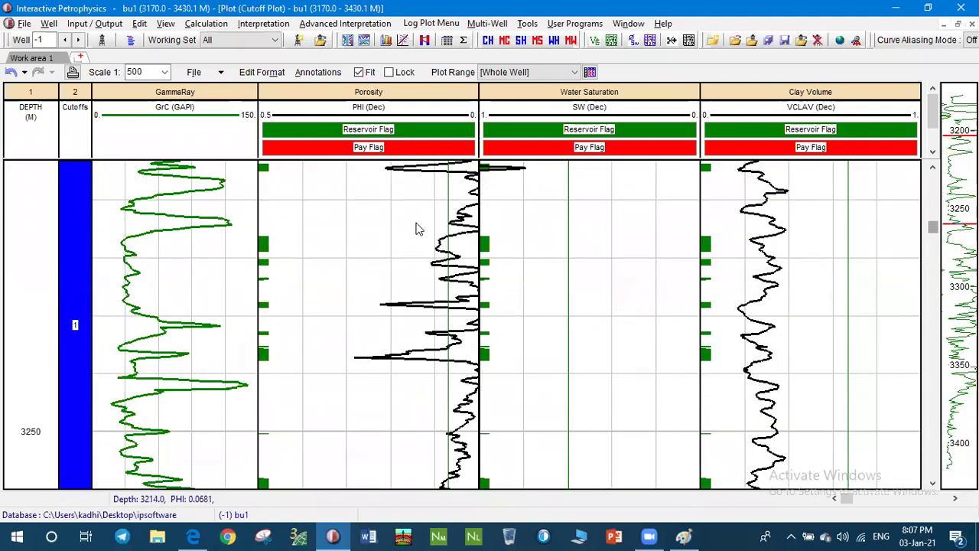
scroll(417, 228, up, 1)
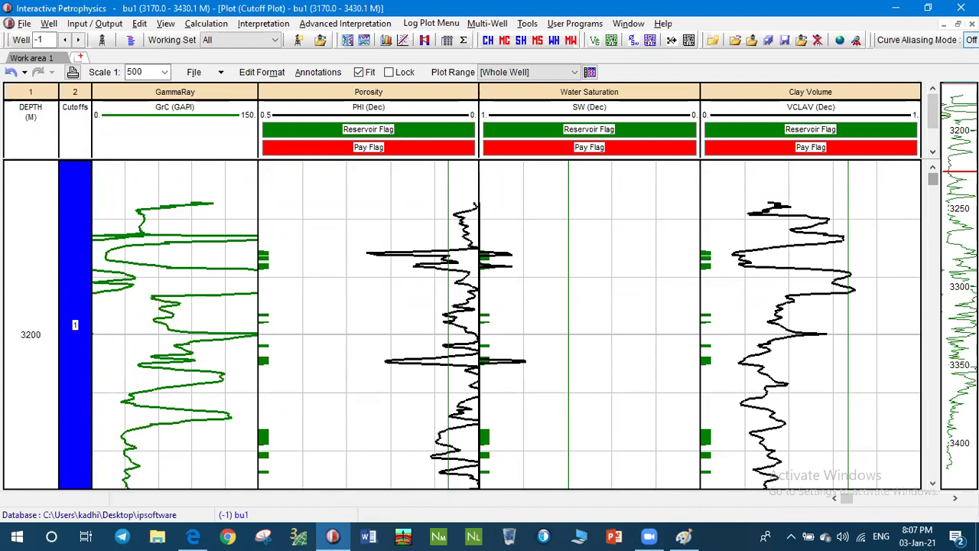
Step: Leave the cutoff plot for the Cutoffs and Summation setup, and switch to the cutoff and Netpay PDF in Microsoft Edge
key(ctrl+Tab)
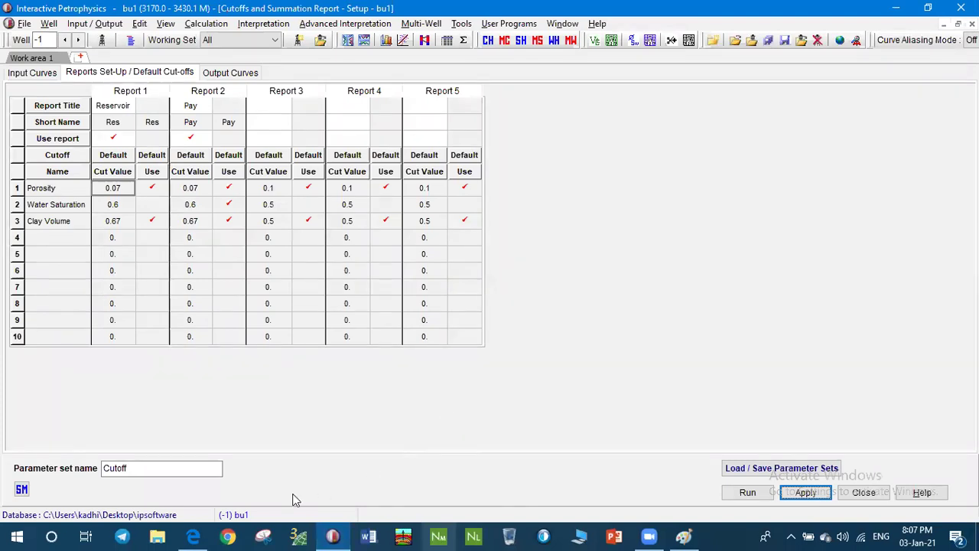
click(193, 535)
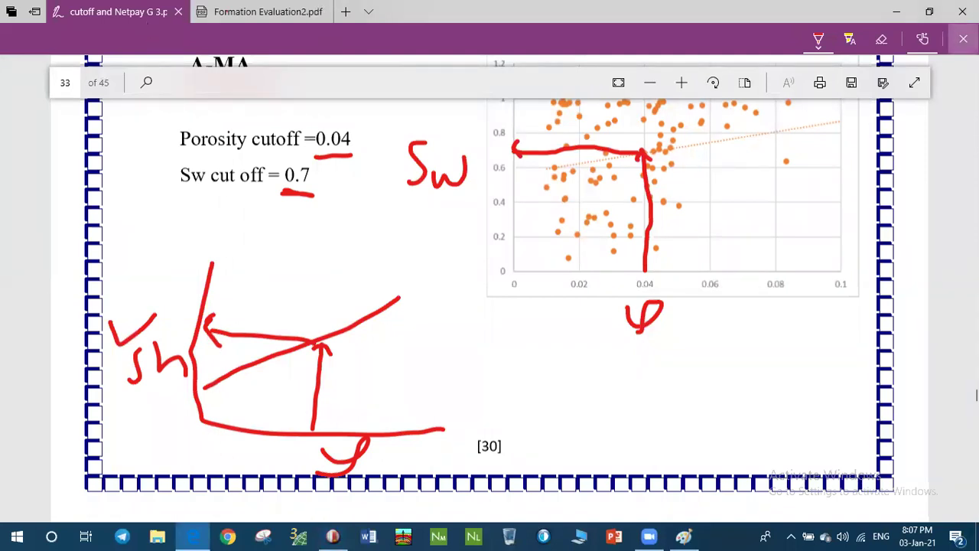
Step: Leave the inking mode, switch to Formation Evaluation2.pdf, and go back to the shale calculations table on page 1
click(963, 39)
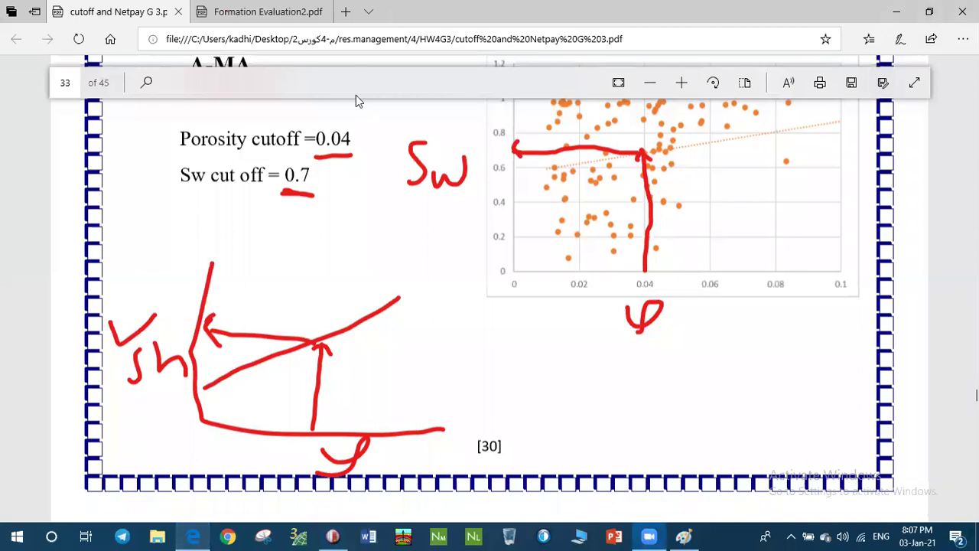
key(ctrl+Tab)
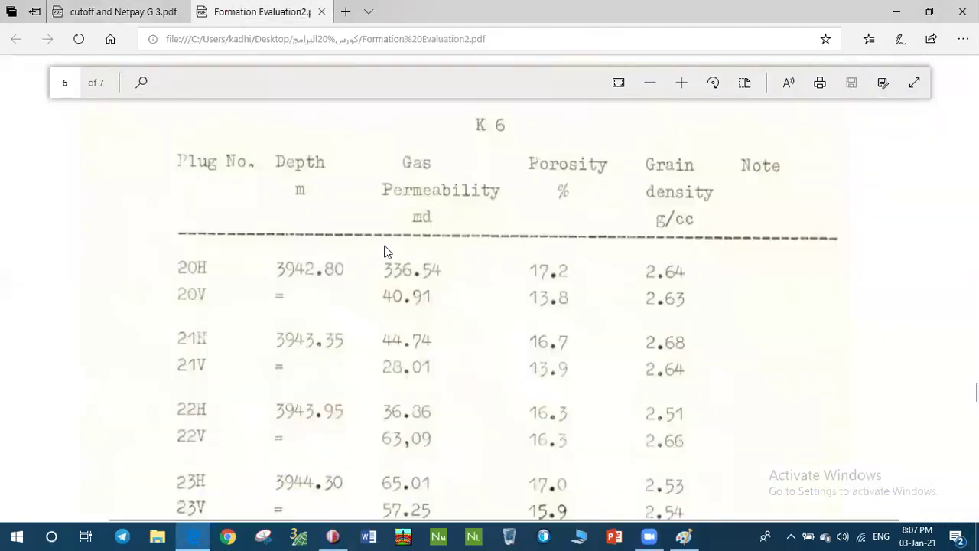
scroll(404, 211, up, 10)
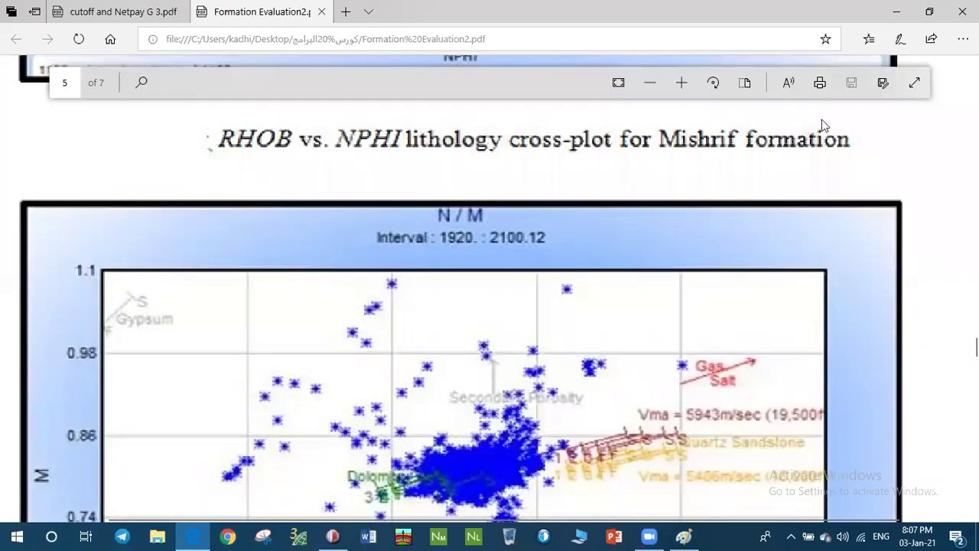
click(649, 80)
click(649, 80)
scroll(635, 236, up, 10)
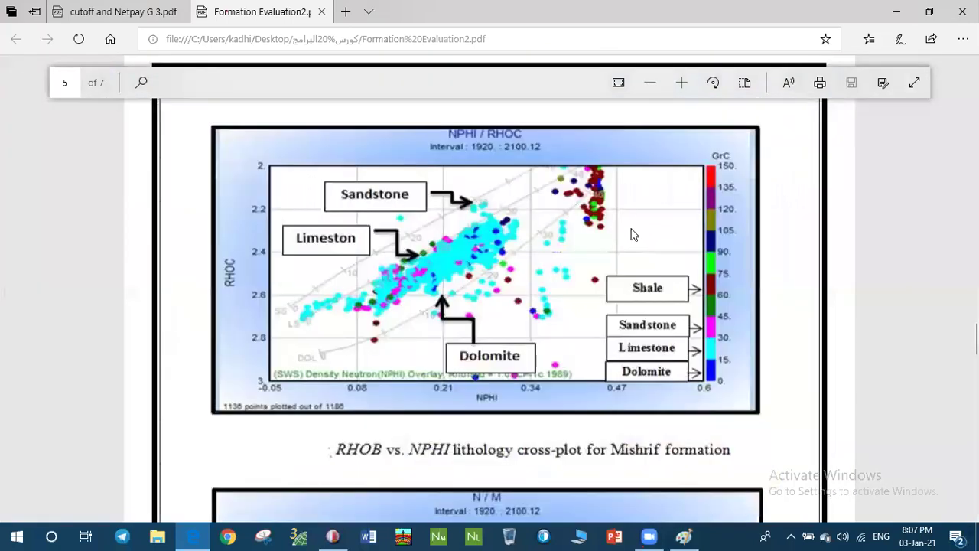
scroll(628, 227, up, 15)
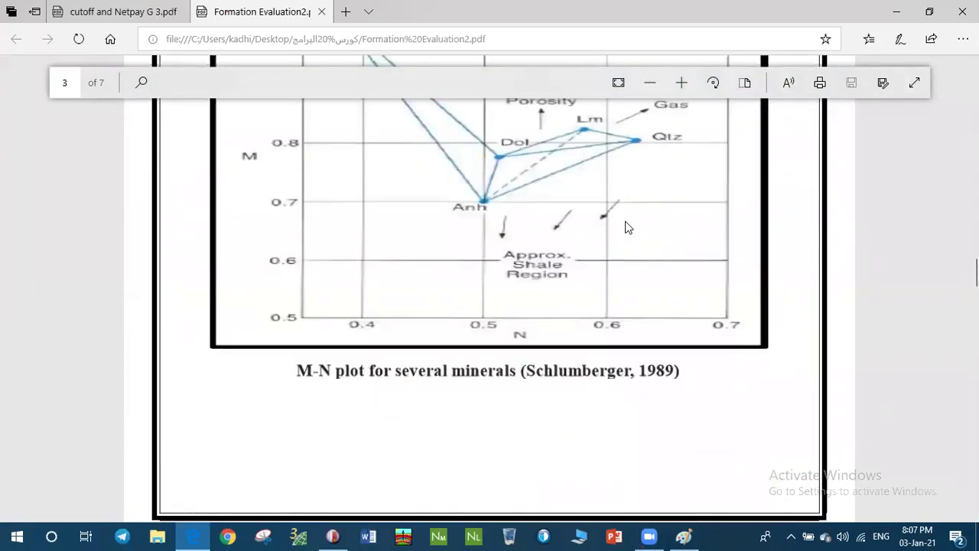
scroll(624, 218, up, 15)
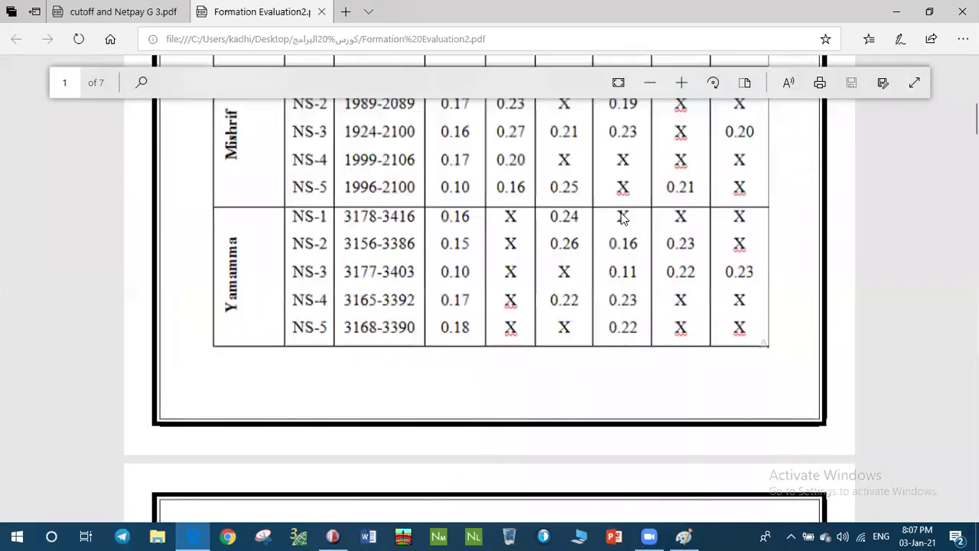
scroll(624, 217, down, 8)
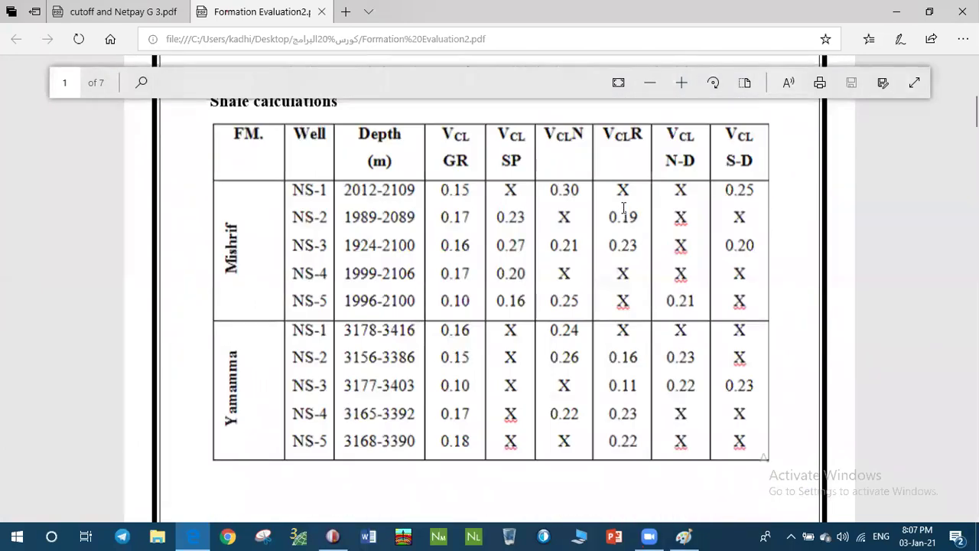
Step: Read the Lithology section and examine the enlarged sonic-neutron cross plot with its sandstone, limestone and dolomite lines
scroll(624, 208, down, 12)
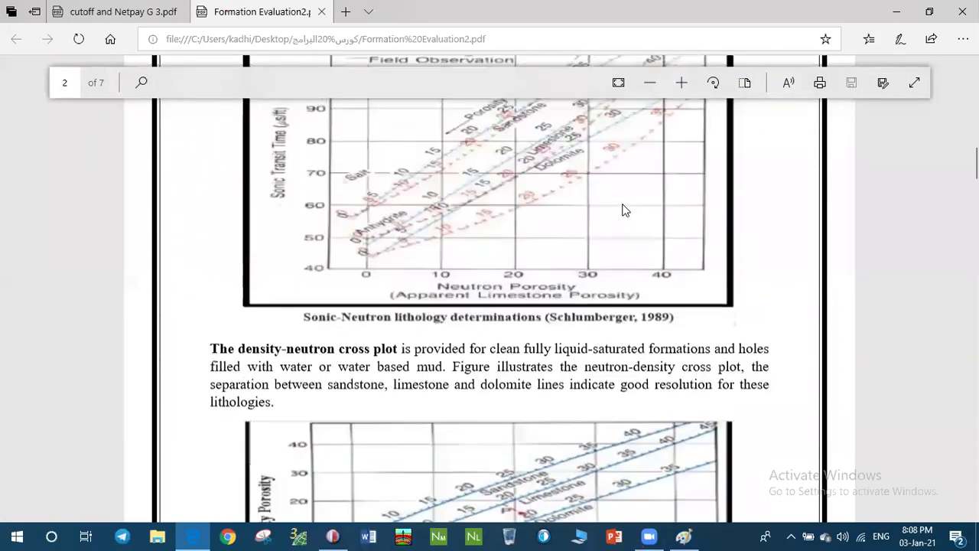
scroll(624, 210, up, 8)
scroll(625, 210, down, 1)
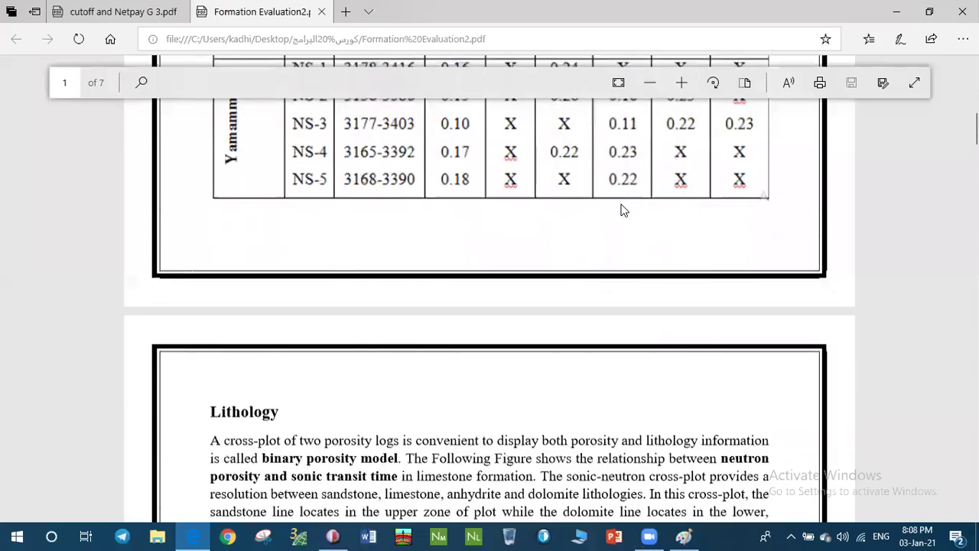
scroll(624, 210, down, 4)
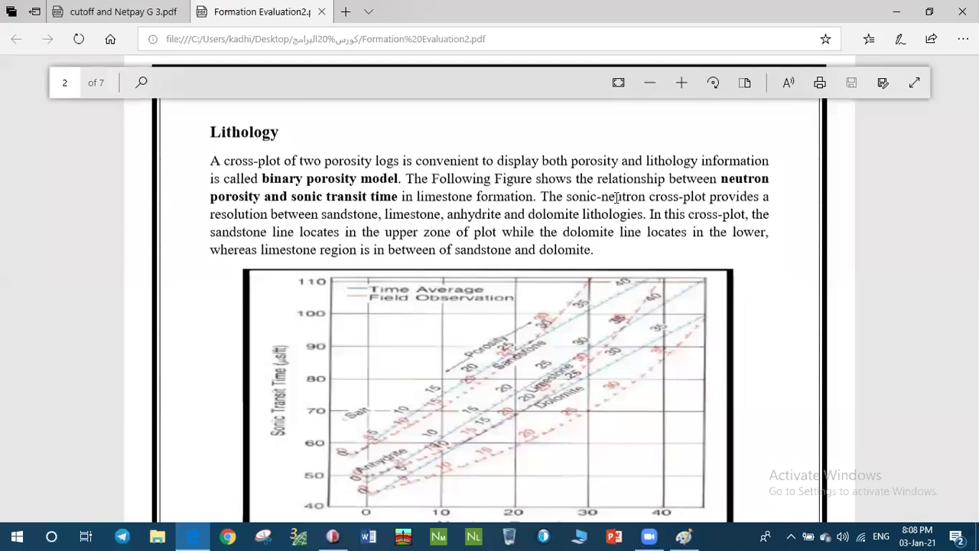
scroll(491, 361, down, 1)
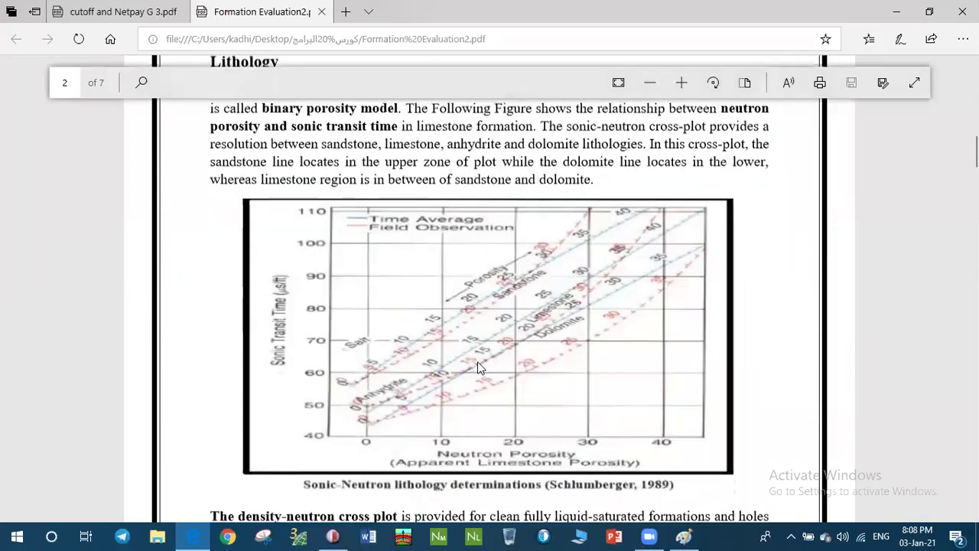
scroll(480, 354, up, 1)
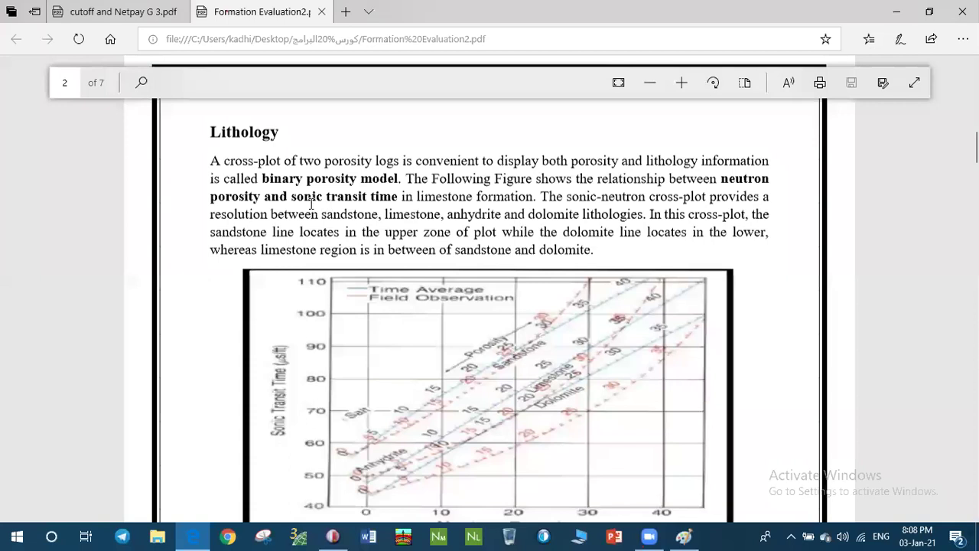
scroll(311, 200, down, 2)
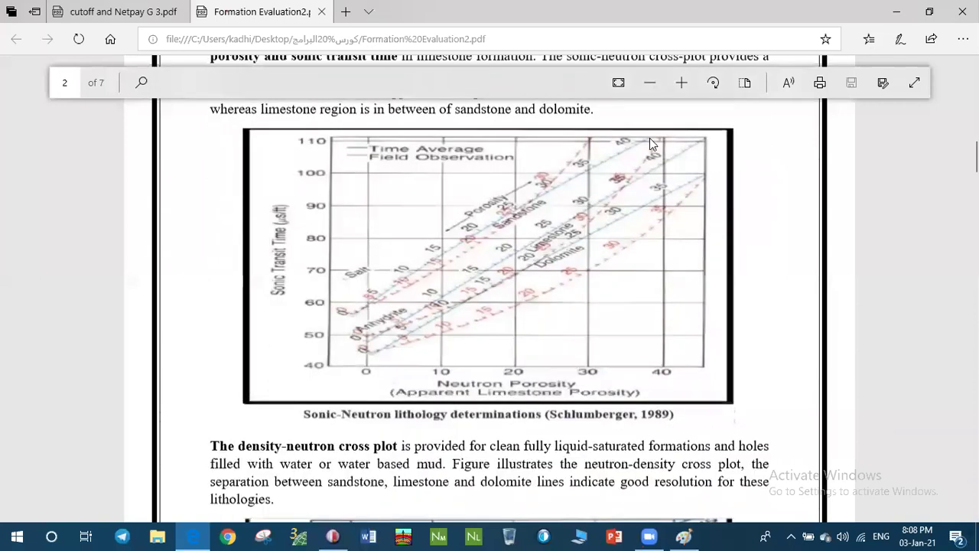
click(682, 83)
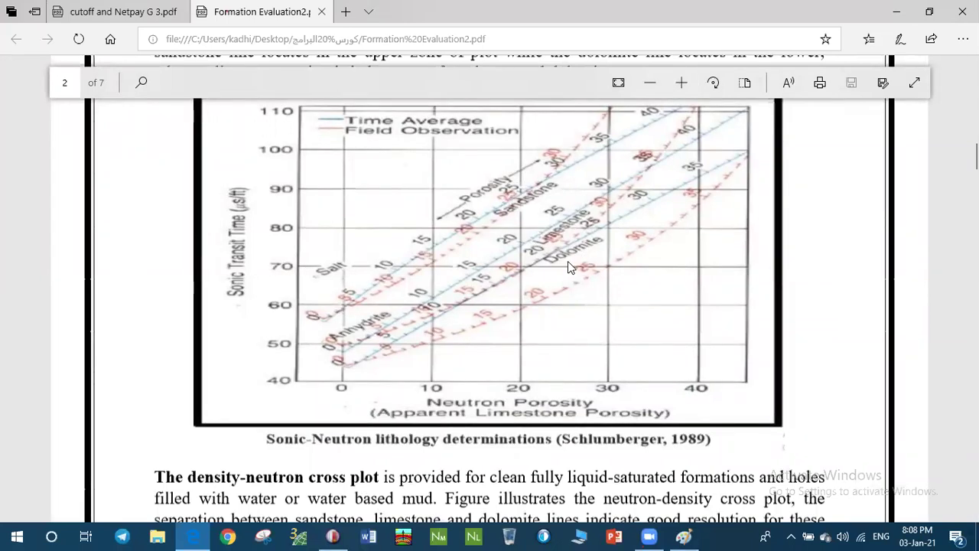
scroll(568, 267, up, 1)
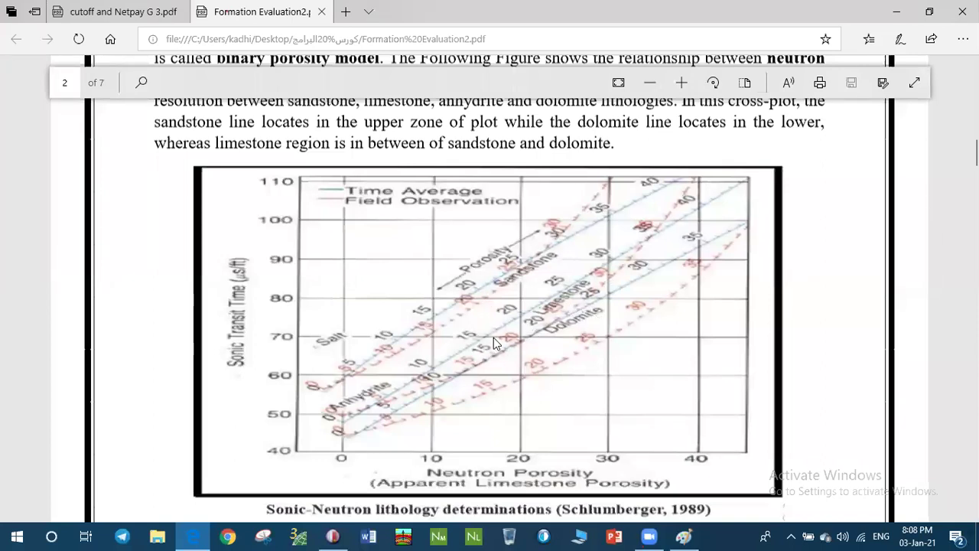
Step: Read the density-neutron cross plot description and examine the lithology lines in its figure
scroll(493, 337, down, 6)
scroll(495, 327, up, 2)
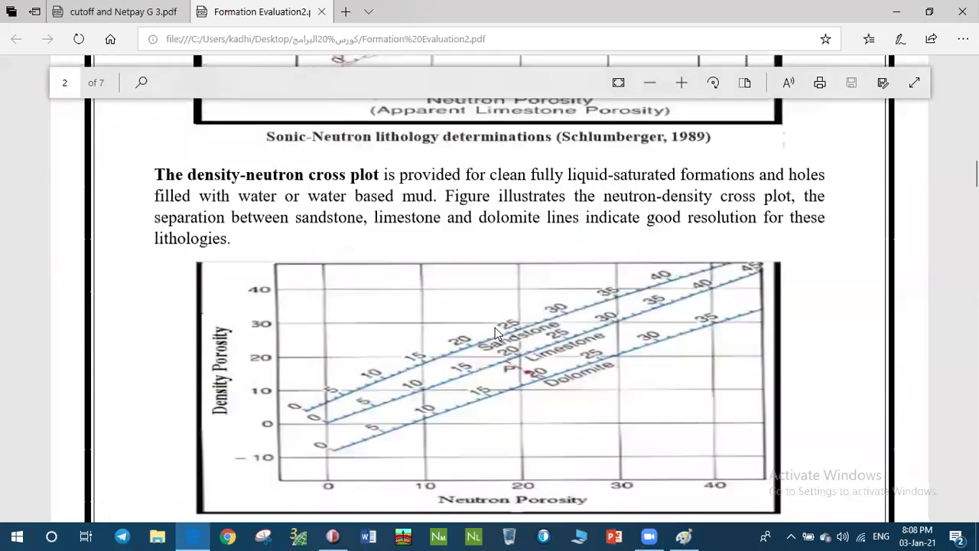
scroll(495, 328, up, 1)
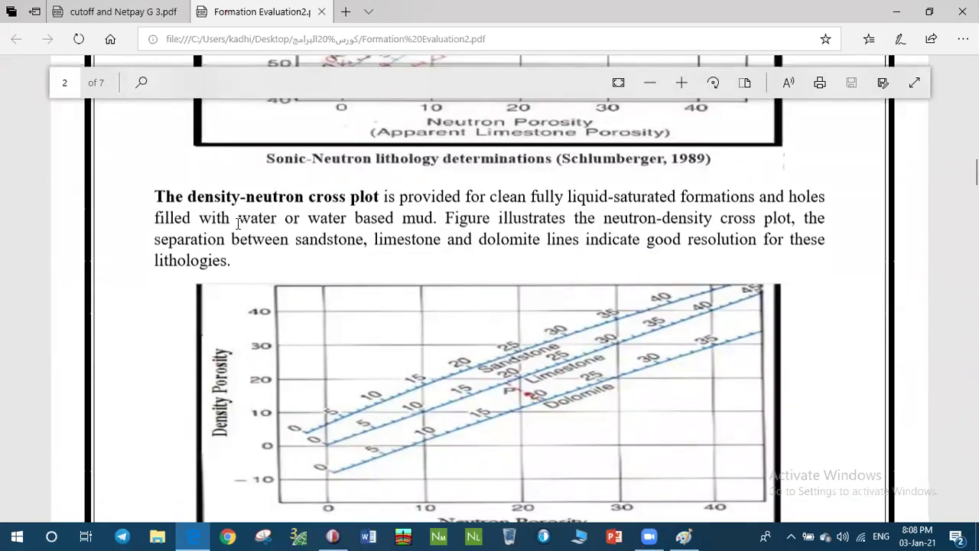
scroll(342, 246, down, 3)
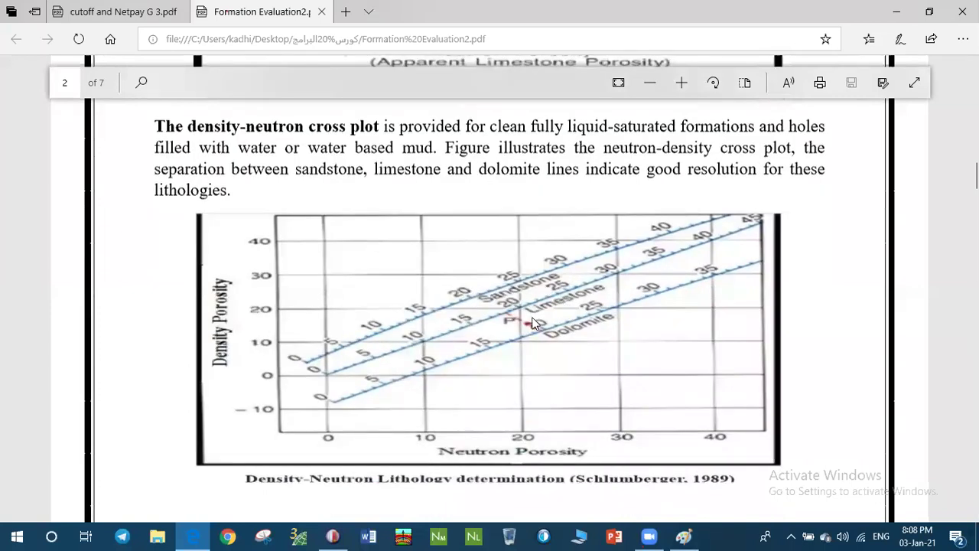
scroll(575, 327, down, 15)
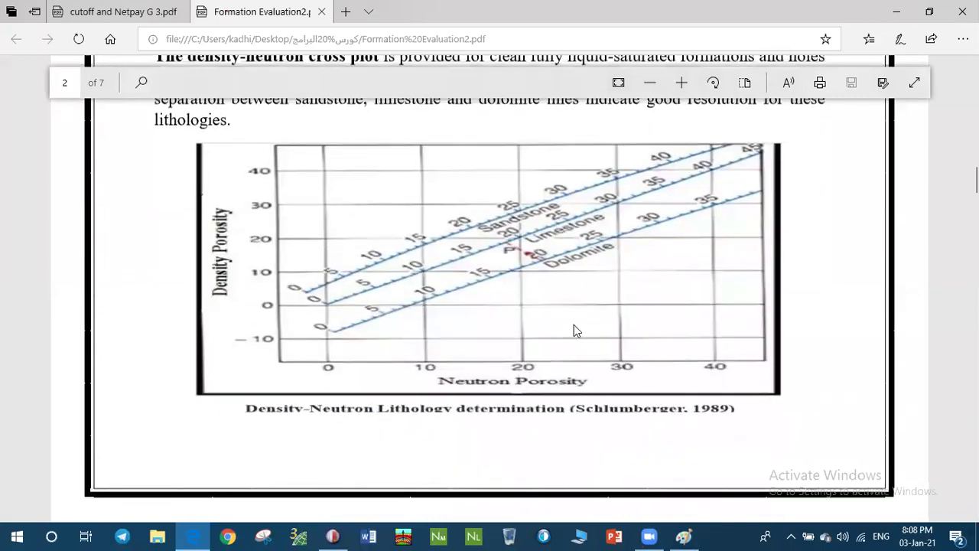
Step: Compare the two binary cross plots with the M-N ternary porosity model and read its M and N formulas
scroll(575, 327, up, 5)
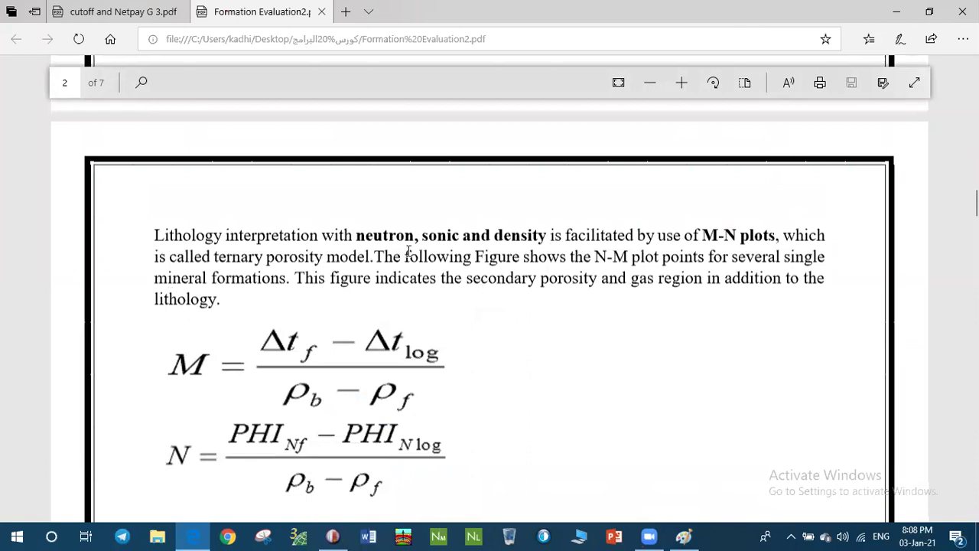
scroll(387, 241, up, 12)
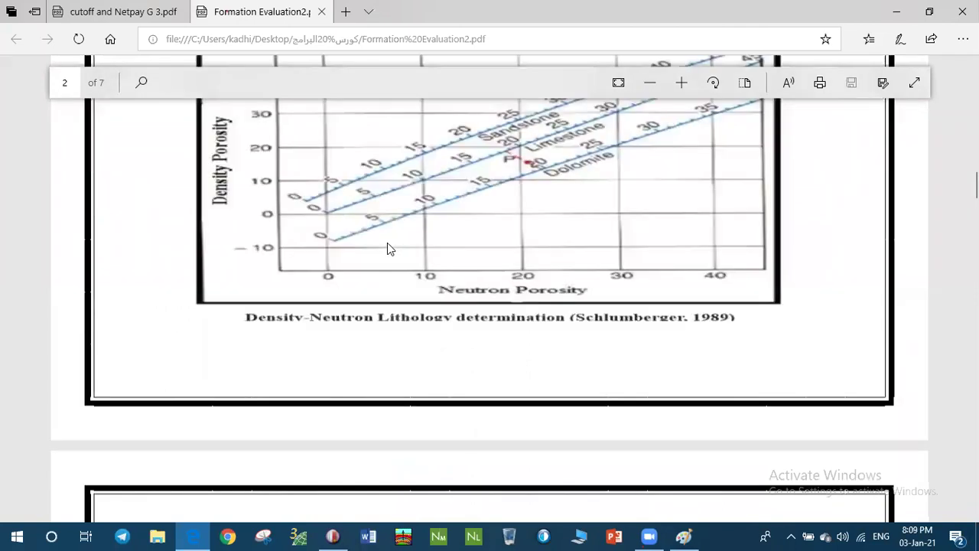
scroll(387, 244, down, 2)
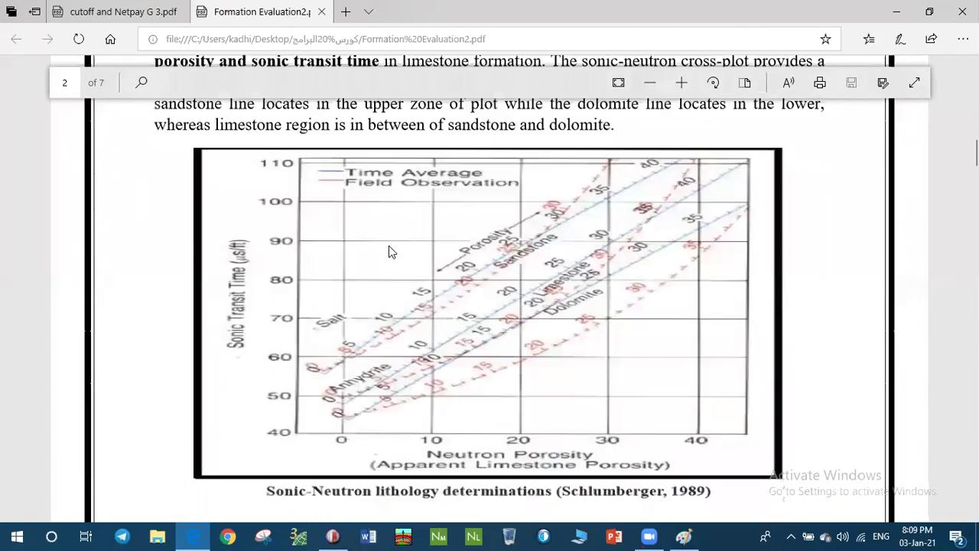
scroll(388, 245, down, 5)
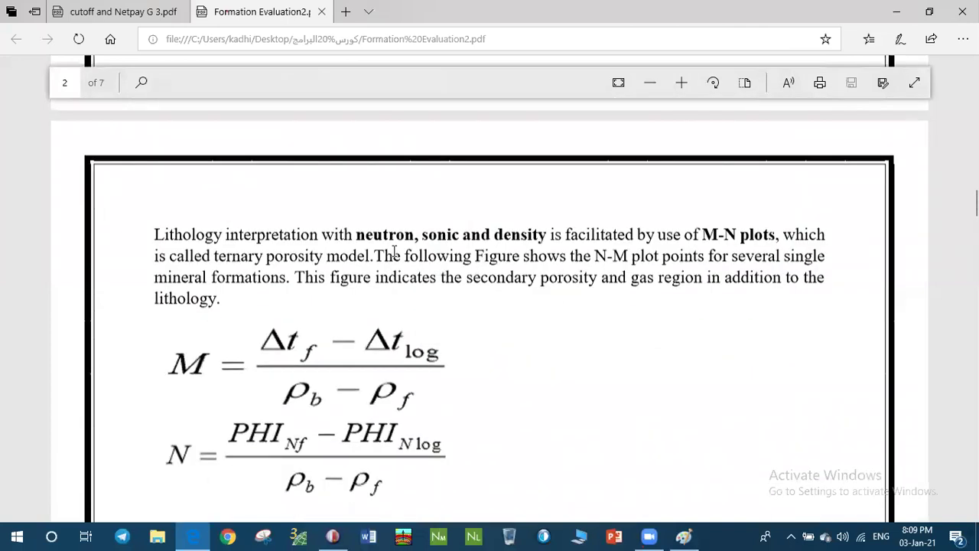
scroll(395, 253, down, 1)
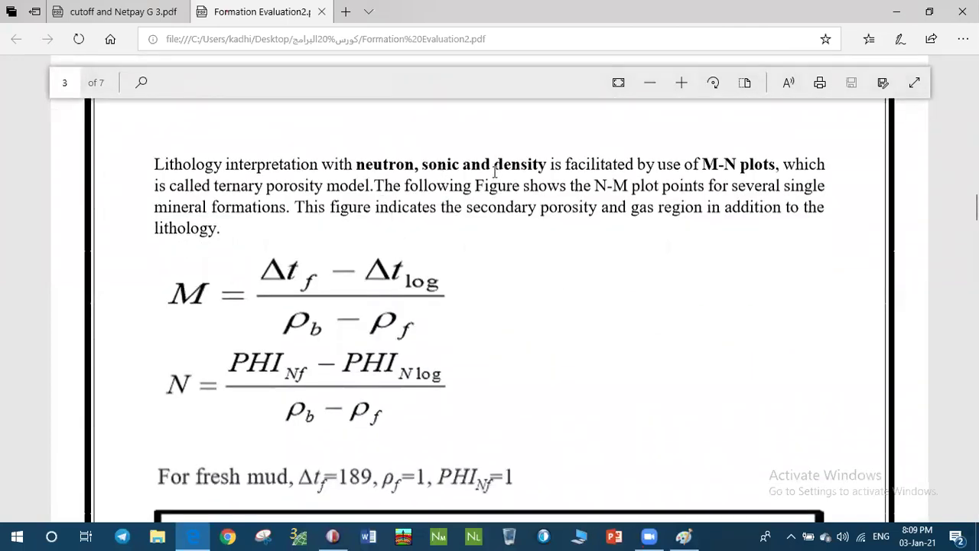
scroll(467, 193, down, 1)
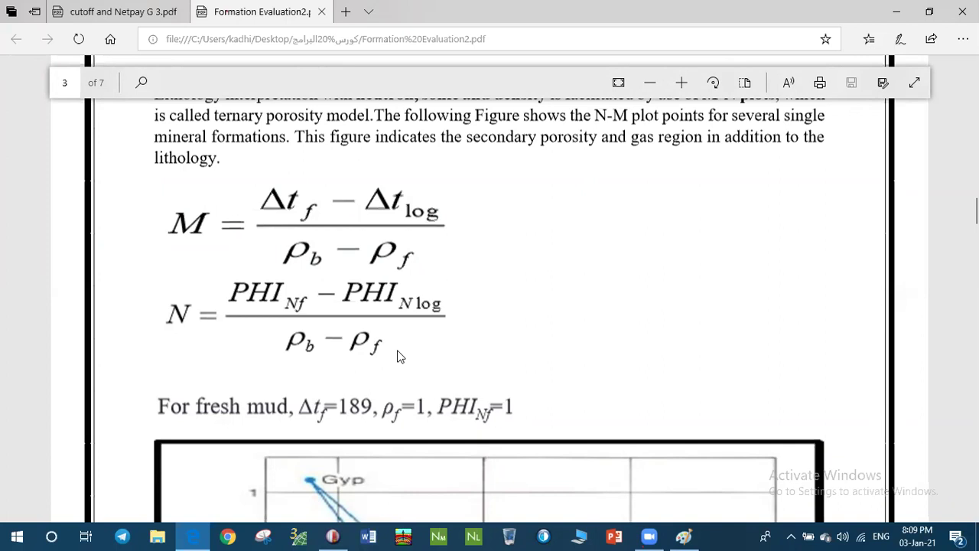
Step: Examine the M-N plot's mineral points together with its secondary porosity, gas and shale regions
scroll(398, 355, down, 5)
scroll(398, 355, up, 1)
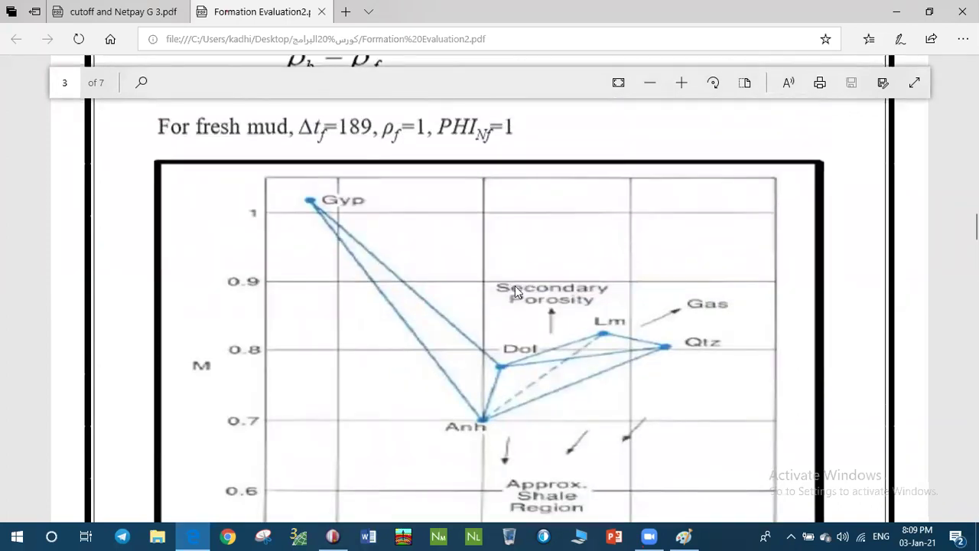
scroll(527, 277, down, 1)
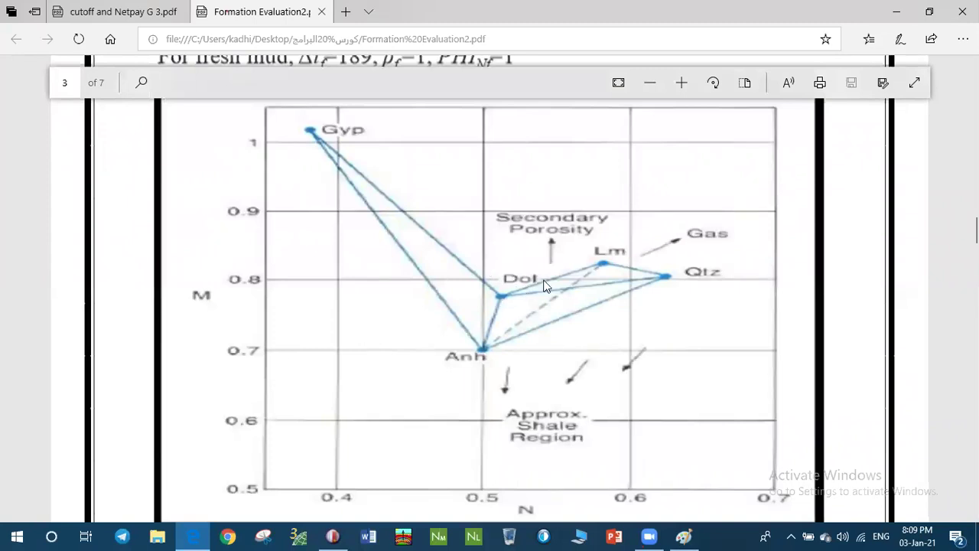